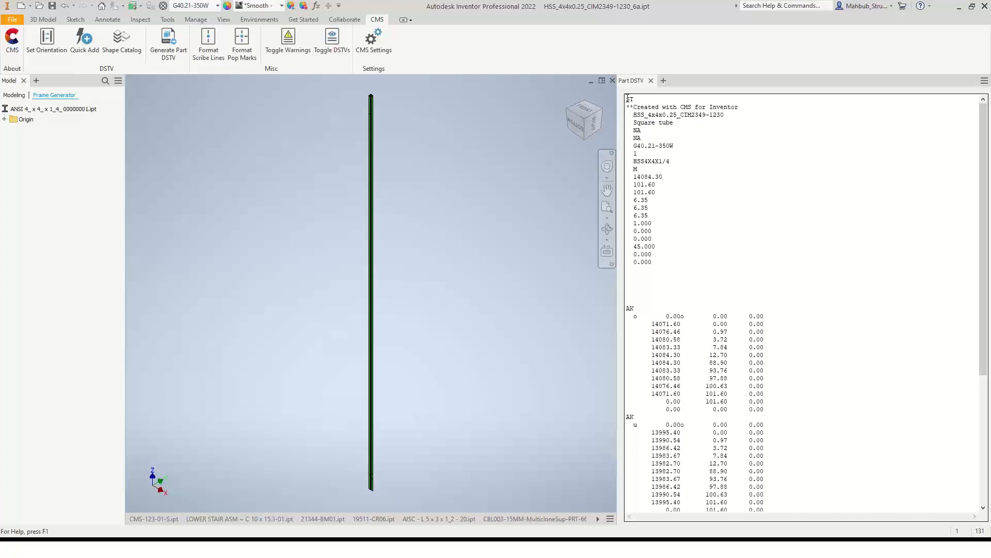
- Review the square tube's generated DSTV file from its ST start through the header block down to the first AK block
{"action": "left_click_drag", "start_coordinate": [627, 98], "coordinate": [638, 100]}
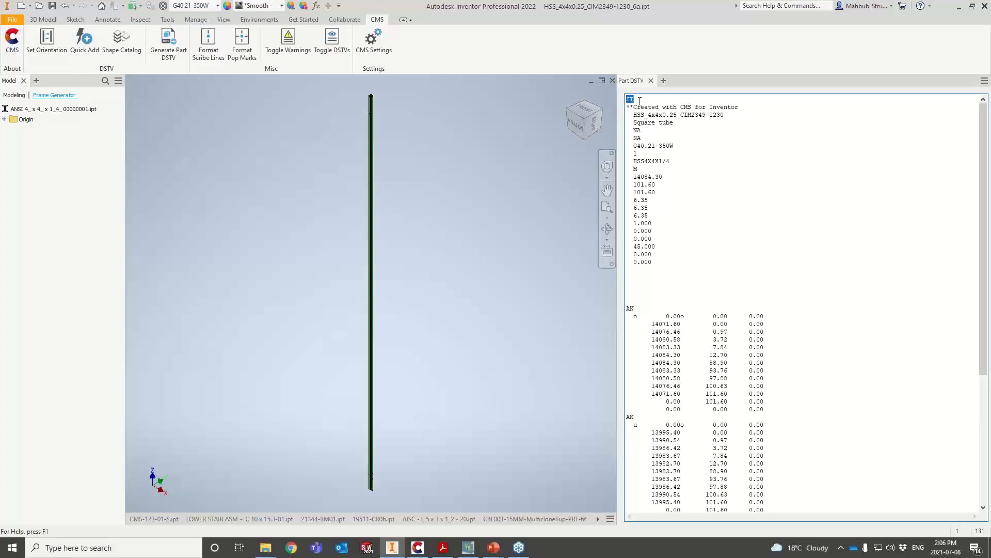
{"action": "scroll", "coordinate": [686, 230], "scroll_direction": "down", "scroll_amount": 8}
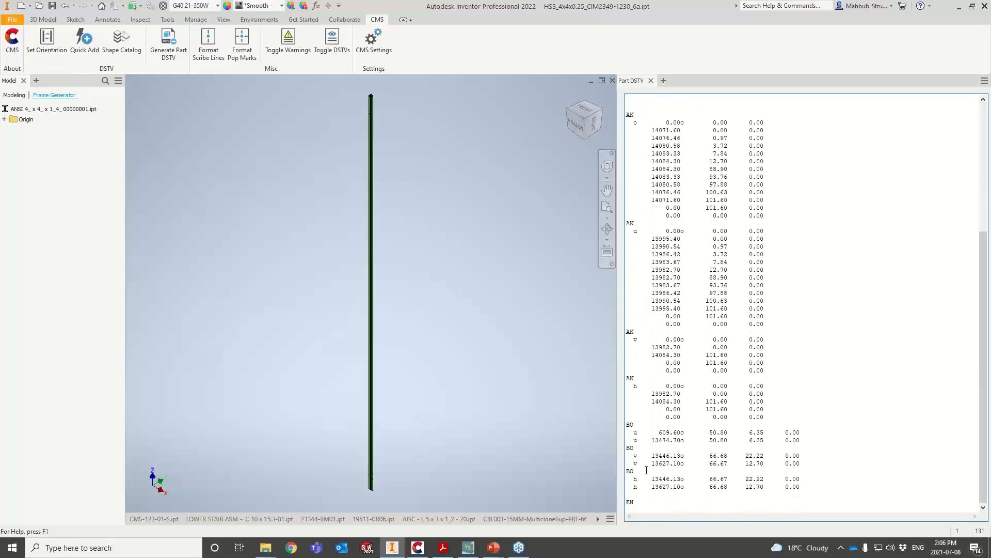
{"action": "scroll", "coordinate": [643, 464], "scroll_direction": "up", "scroll_amount": 8}
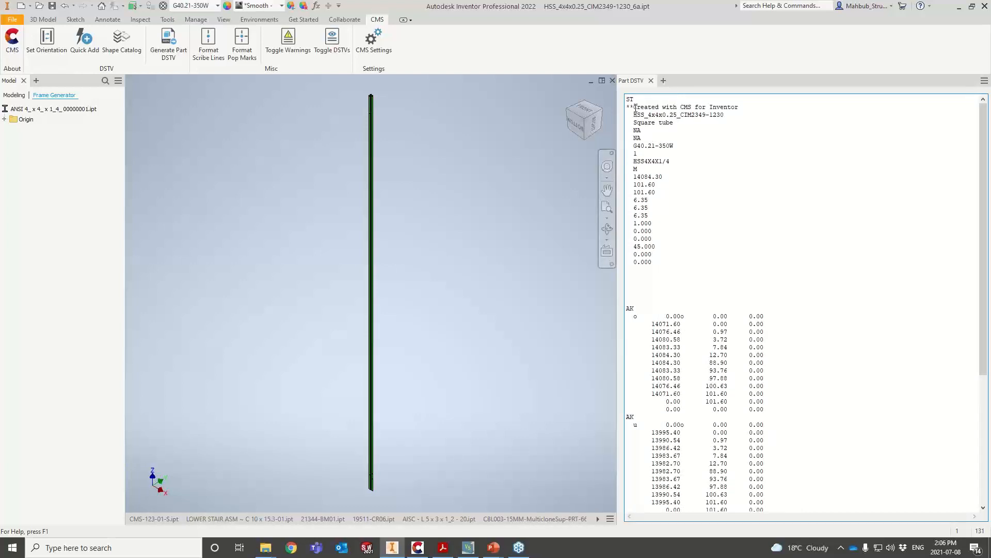
{"action": "left_click_drag", "start_coordinate": [635, 107], "coordinate": [735, 109]}
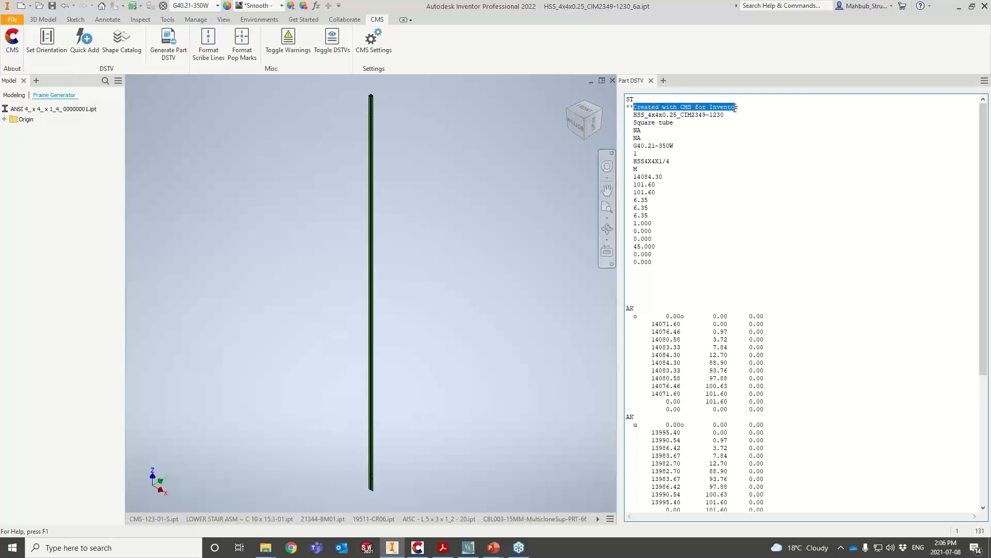
{"action": "left_click_drag", "start_coordinate": [627, 308], "coordinate": [639, 309]}
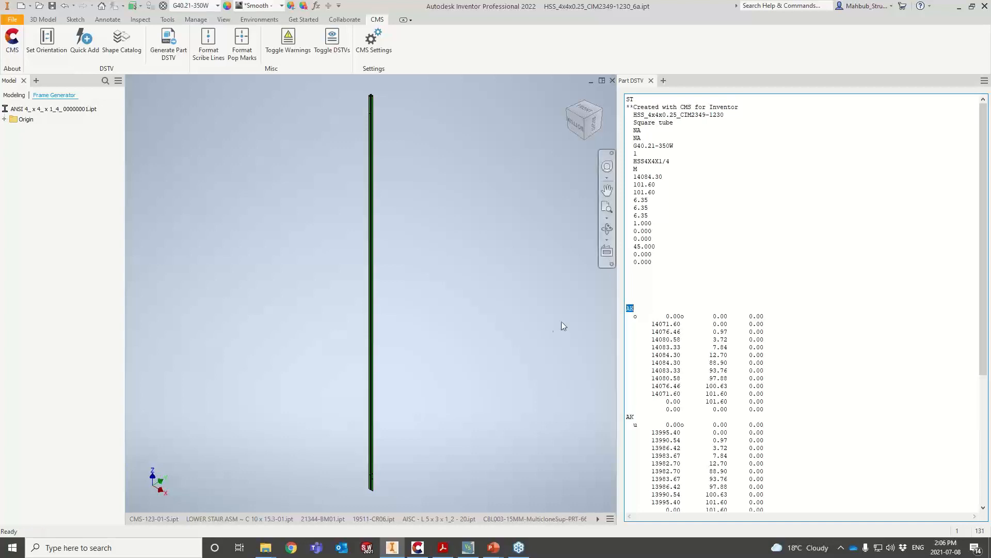
{"action": "left_click", "coordinate": [647, 292]}
{"action": "left_click_drag", "start_coordinate": [629, 303], "coordinate": [628, 107]}
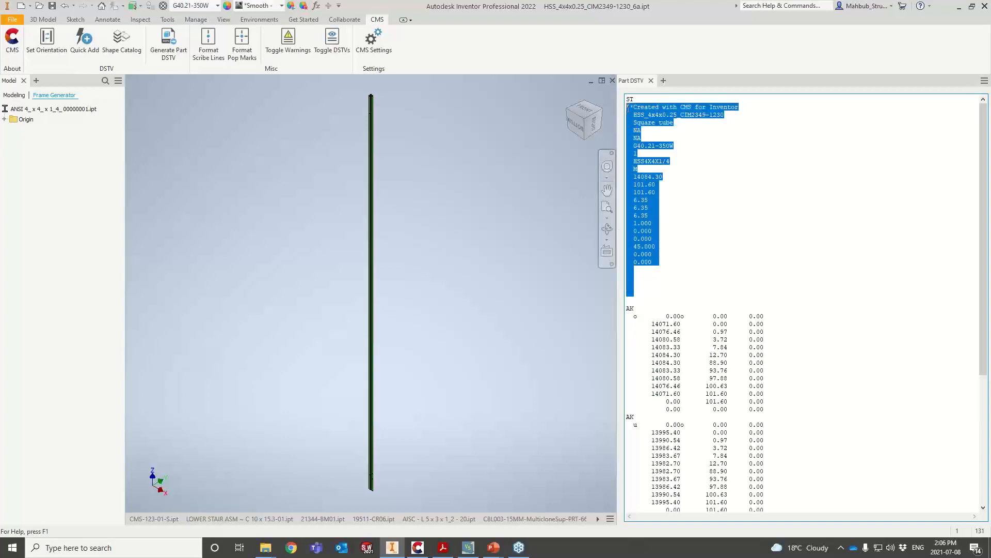
{"action": "left_click", "coordinate": [700, 183]}
{"action": "left_click_drag", "start_coordinate": [649, 156], "coordinate": [618, 121]}
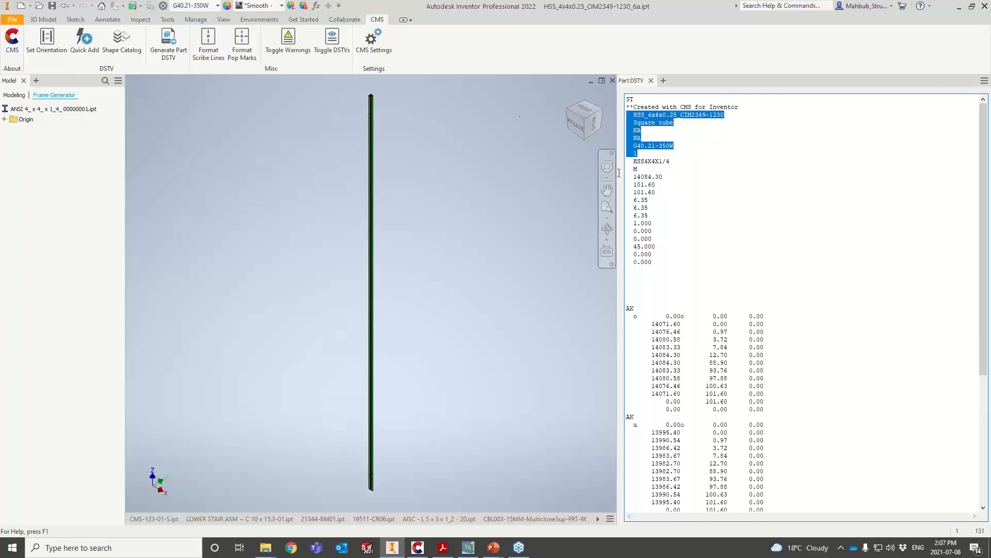
- Review the CMS property links for the DSTV header and shape size against the file's HSS4X4X1/4 line, then save and exit the settings
{"action": "left_click", "coordinate": [377, 50]}
{"action": "left_click_drag", "start_coordinate": [456, 78], "coordinate": [338, 80]}
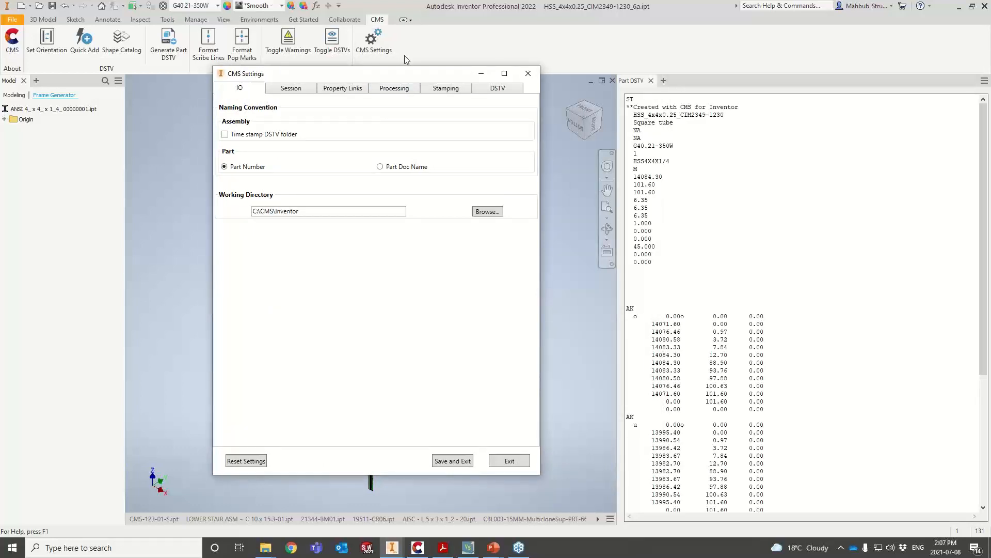
{"action": "left_click", "coordinate": [341, 92]}
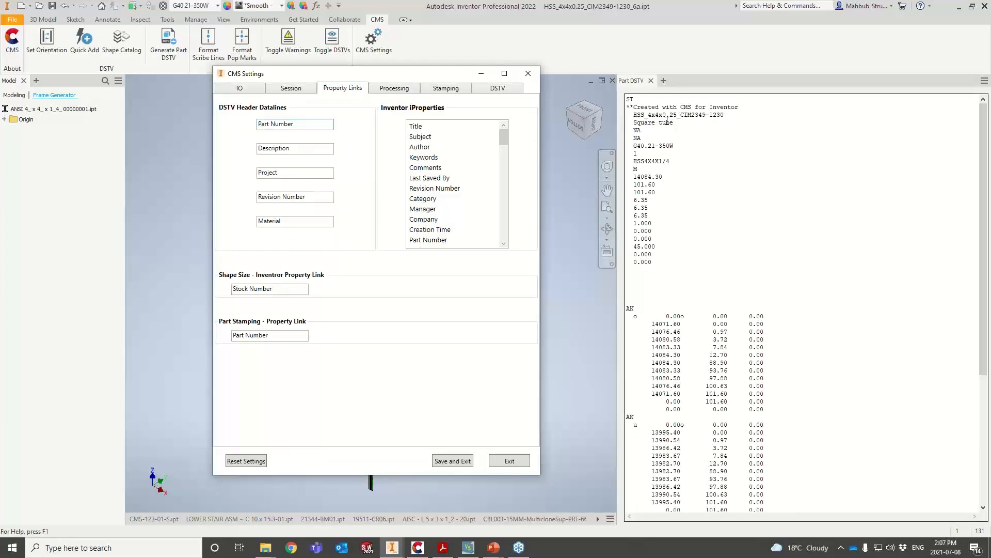
{"action": "left_click_drag", "start_coordinate": [501, 139], "coordinate": [504, 222]}
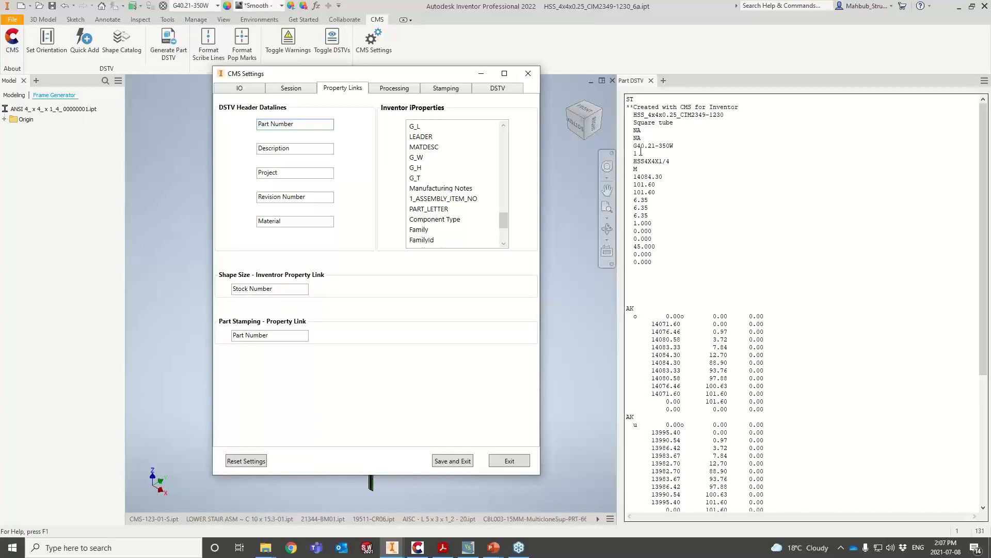
{"action": "left_click_drag", "start_coordinate": [634, 163], "coordinate": [673, 164]}
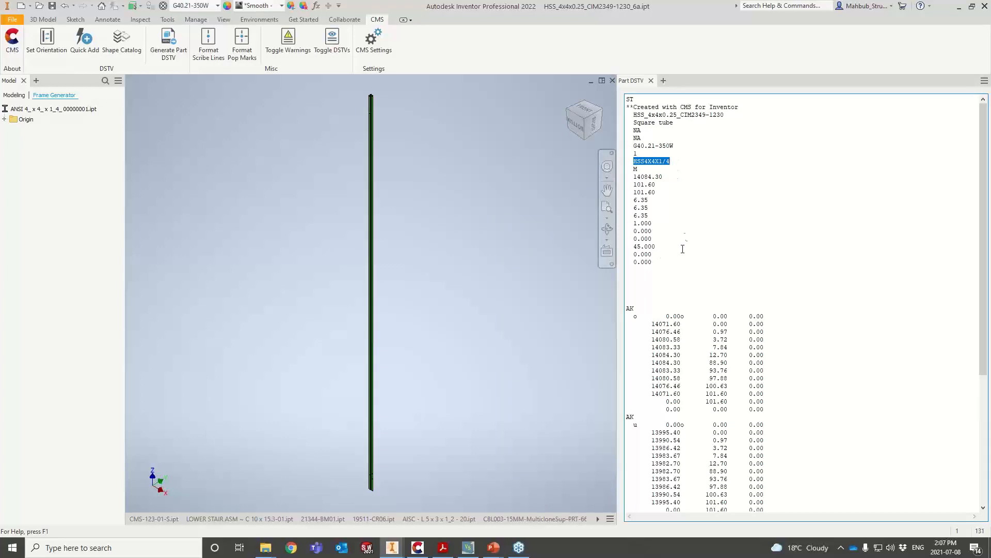
{"action": "left_click", "coordinate": [392, 548]}
{"action": "left_click", "coordinate": [435, 507]}
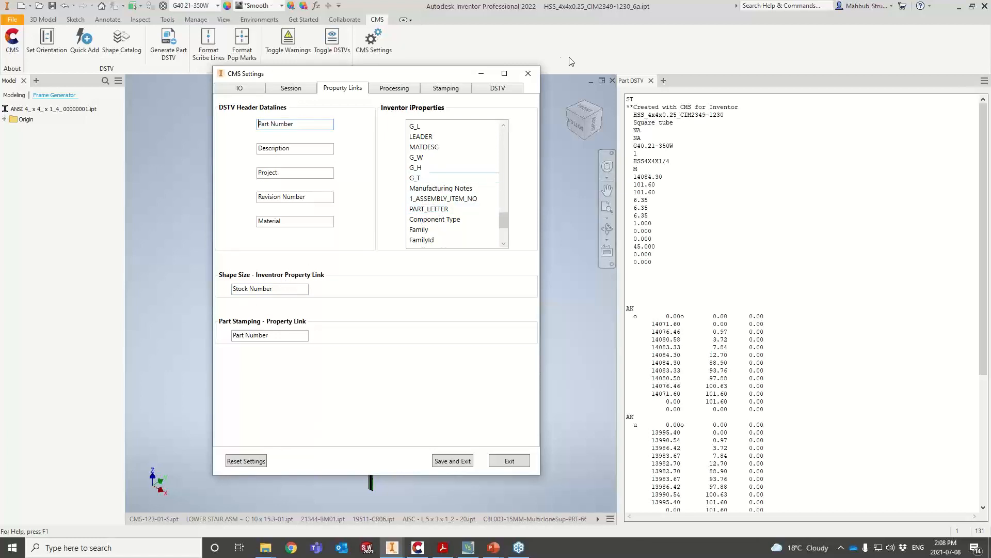
{"action": "left_click", "coordinate": [451, 460]}
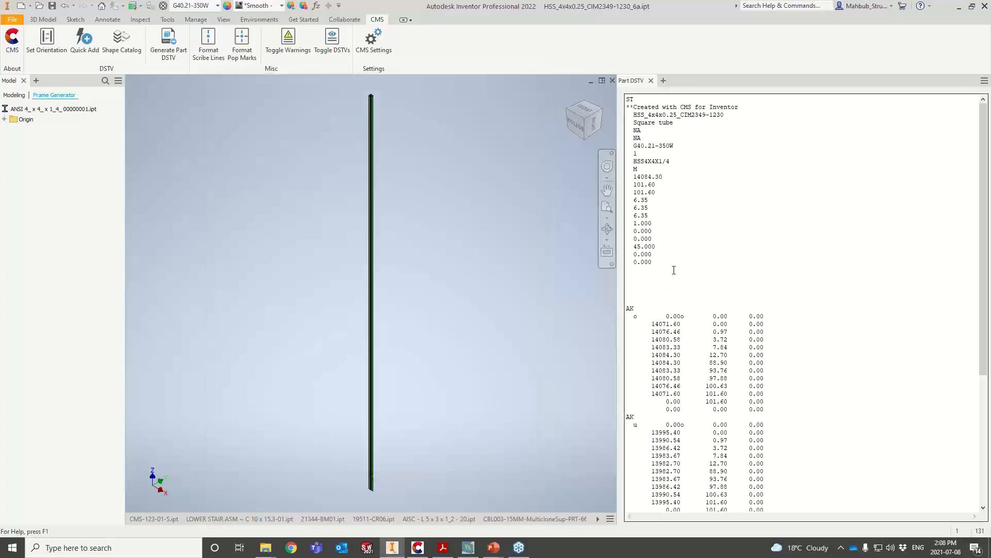
- Compare the end-cut angle lines of the DSTV header with the tube's mitred end in the Right view
{"action": "scroll", "coordinate": [674, 269], "scroll_direction": "down", "scroll_amount": 2}
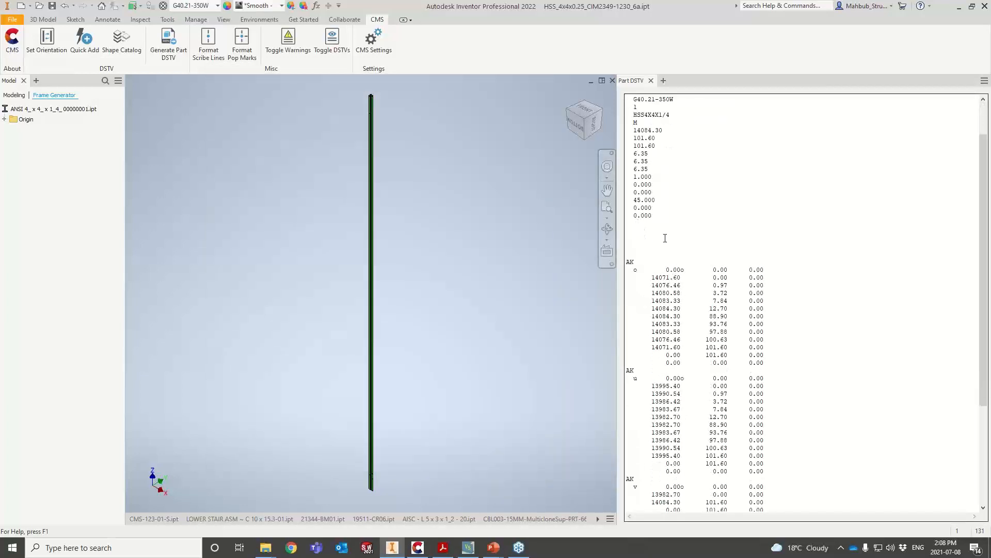
{"action": "left_click_drag", "start_coordinate": [656, 217], "coordinate": [627, 192]}
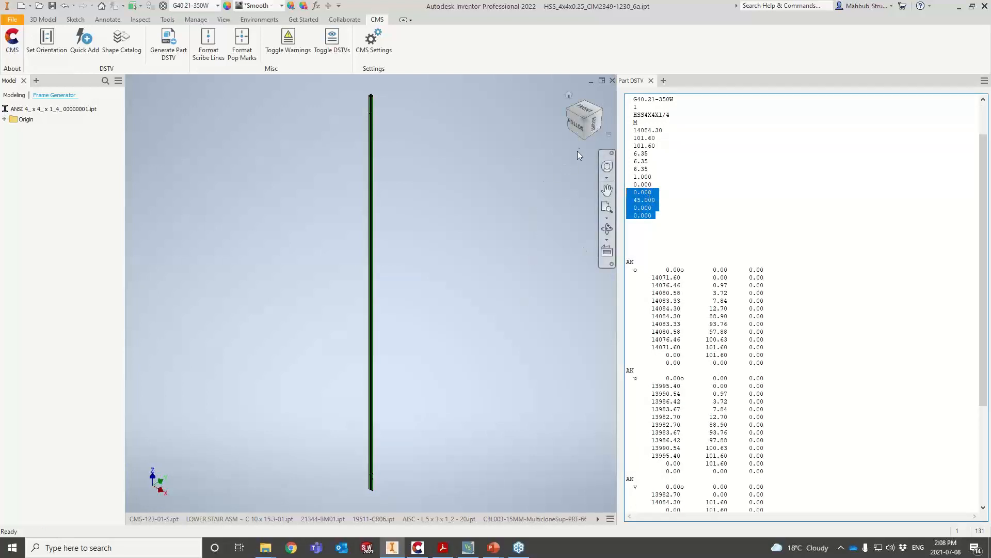
{"action": "left_click", "coordinate": [578, 135]}
{"action": "scroll", "coordinate": [363, 387], "scroll_direction": "up", "scroll_amount": 10}
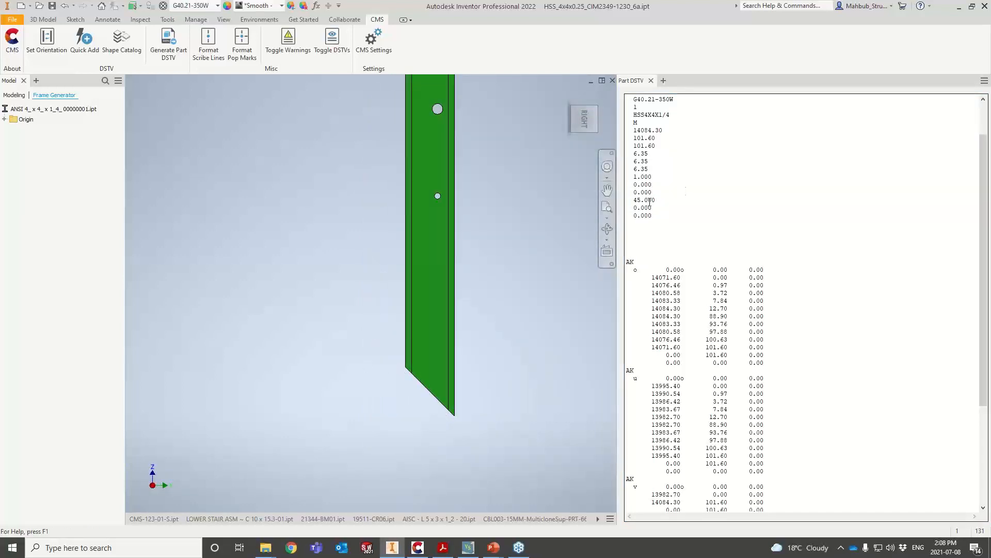
{"action": "left_click_drag", "start_coordinate": [654, 216], "coordinate": [627, 193]}
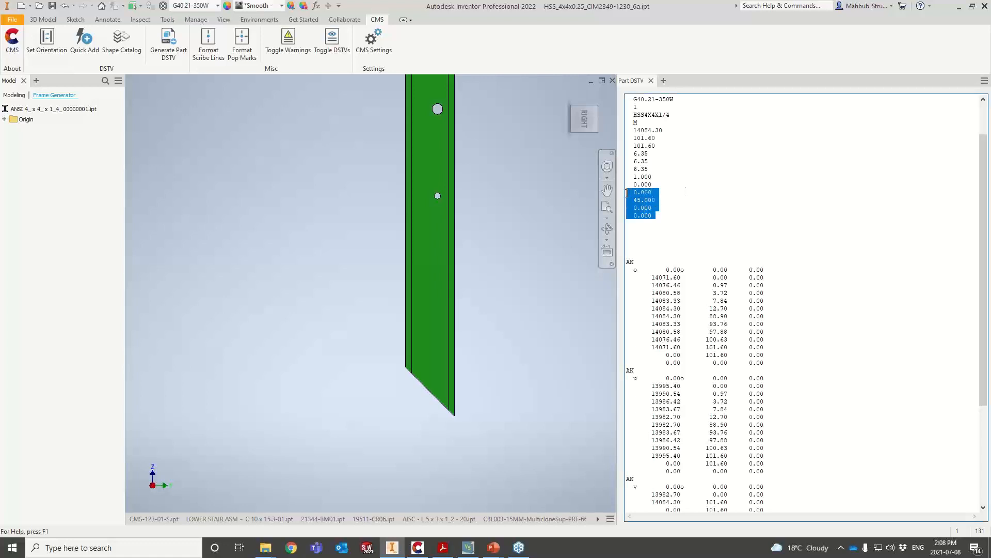
- Examine the AK contour blocks and the BO hole blocks for the u, v and h faces in the DSTV file
{"action": "scroll", "coordinate": [656, 264], "scroll_direction": "down", "scroll_amount": 5}
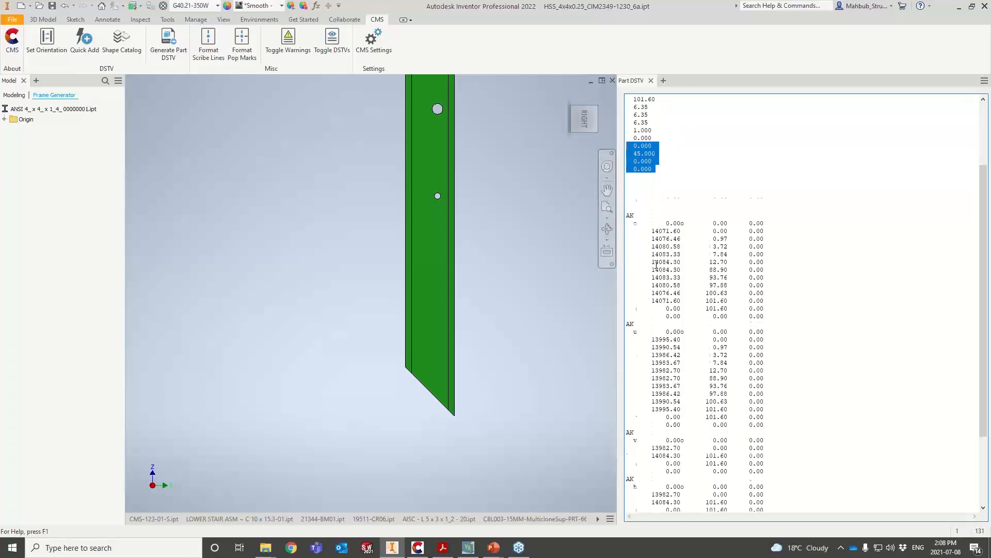
{"action": "left_click_drag", "start_coordinate": [629, 142], "coordinate": [662, 176]}
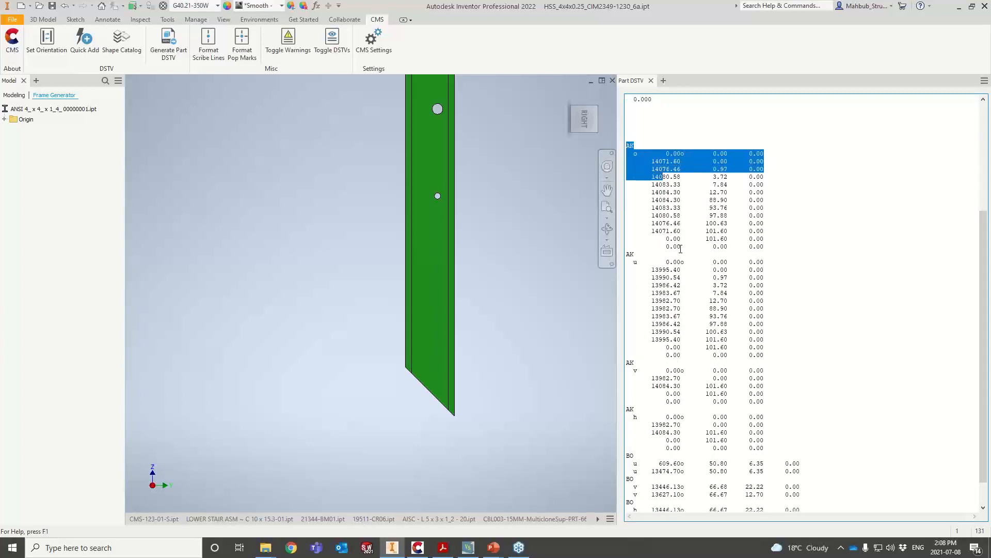
{"action": "scroll", "coordinate": [681, 249], "scroll_direction": "down", "scroll_amount": 1}
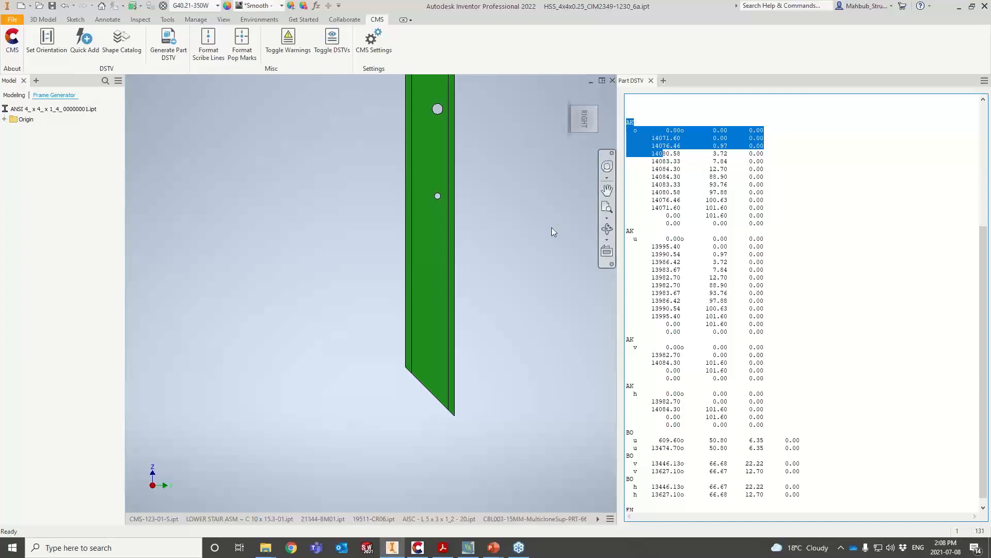
{"action": "scroll", "coordinate": [627, 424], "scroll_direction": "down", "scroll_amount": 1}
{"action": "left_click", "coordinate": [627, 425]}
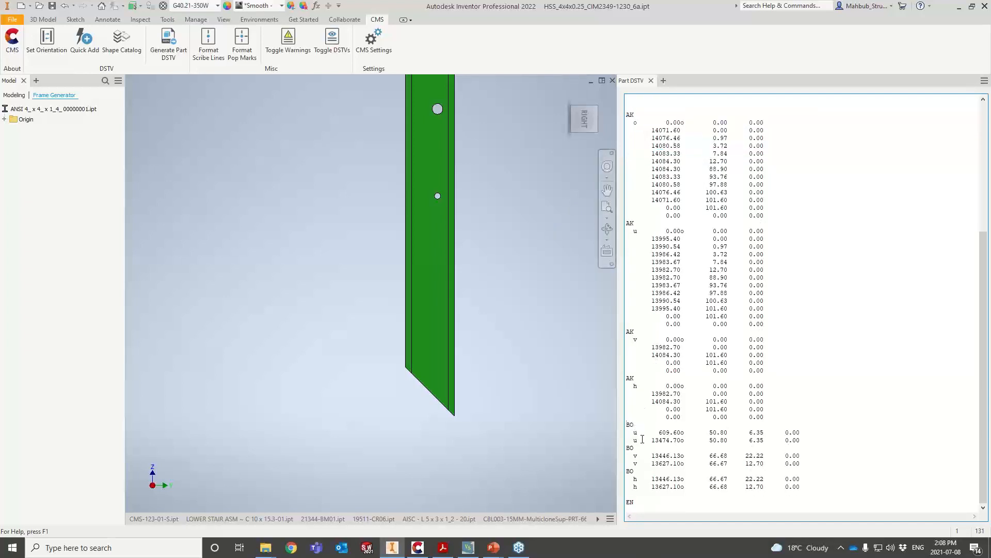
{"action": "left_click_drag", "start_coordinate": [641, 440], "coordinate": [635, 479]}
{"action": "left_click", "coordinate": [643, 463]}
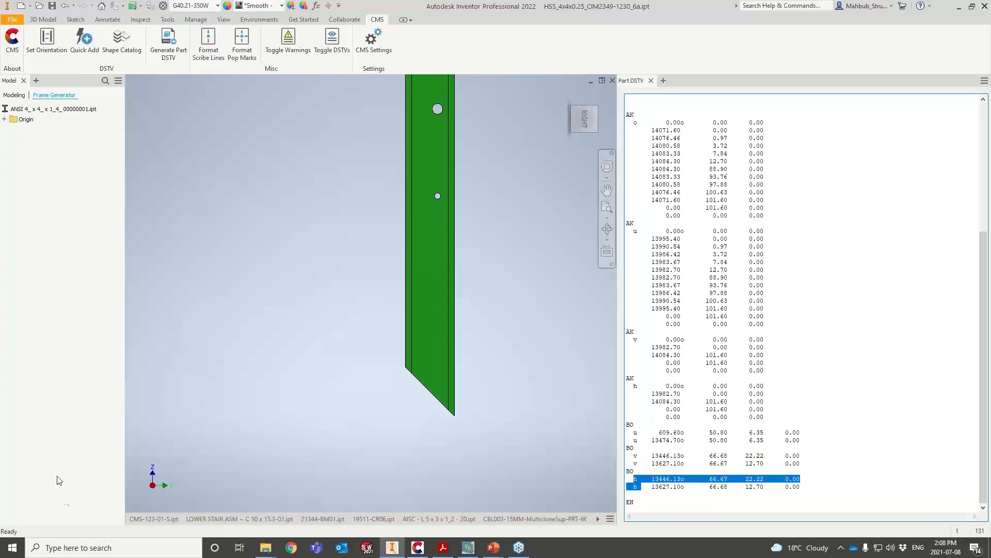
- Switch to the CMS-123-01-S.ipt beam and inspect its copes, bolt holes, flange slot and mitred end
{"action": "left_click", "coordinate": [137, 519]}
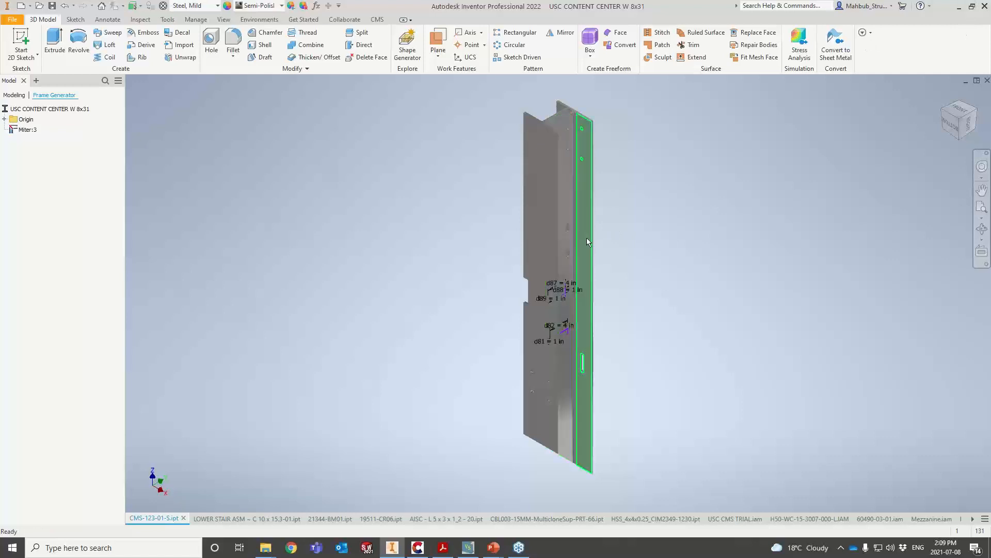
{"action": "scroll", "coordinate": [573, 124], "scroll_direction": "up", "scroll_amount": 5}
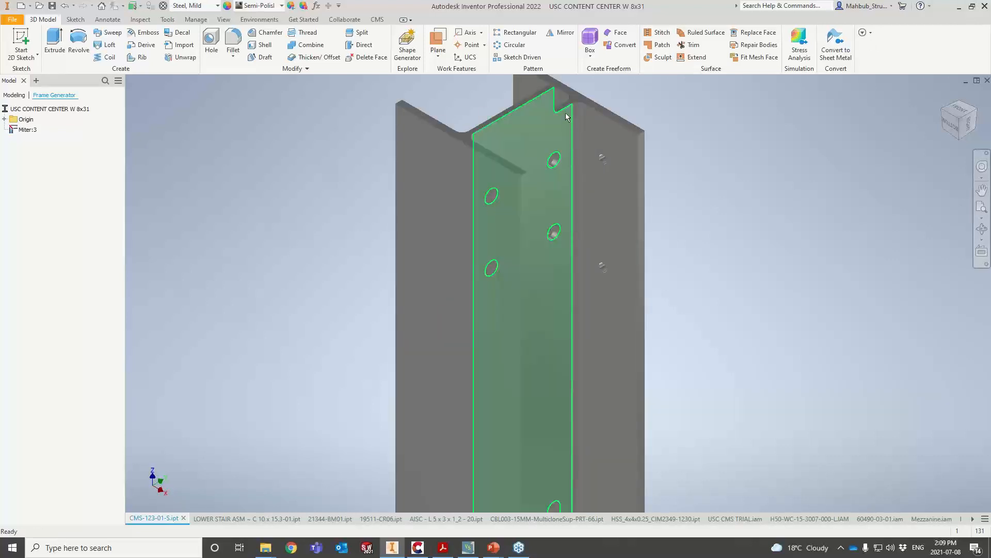
{"action": "scroll", "coordinate": [573, 100], "scroll_direction": "down", "scroll_amount": 8}
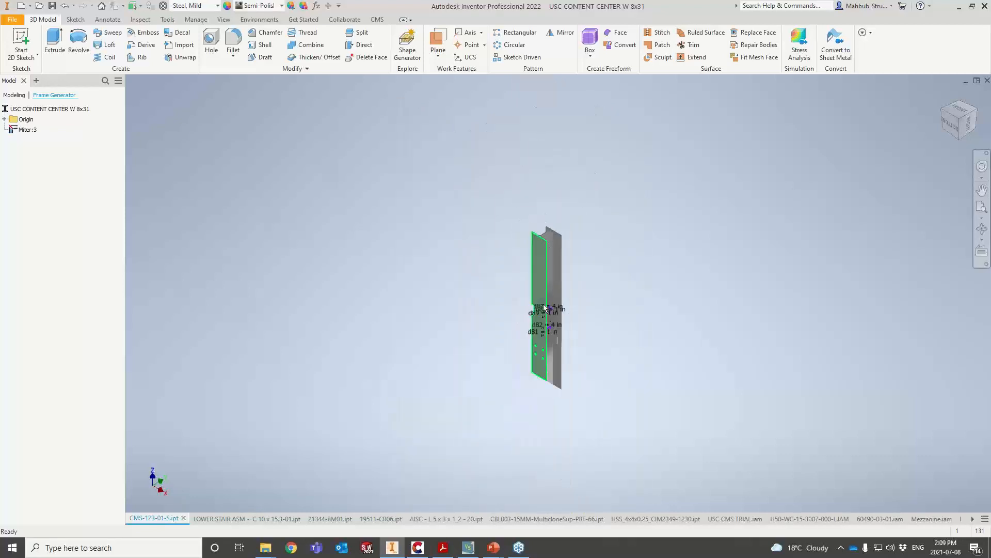
{"action": "scroll", "coordinate": [544, 306], "scroll_direction": "up", "scroll_amount": 6}
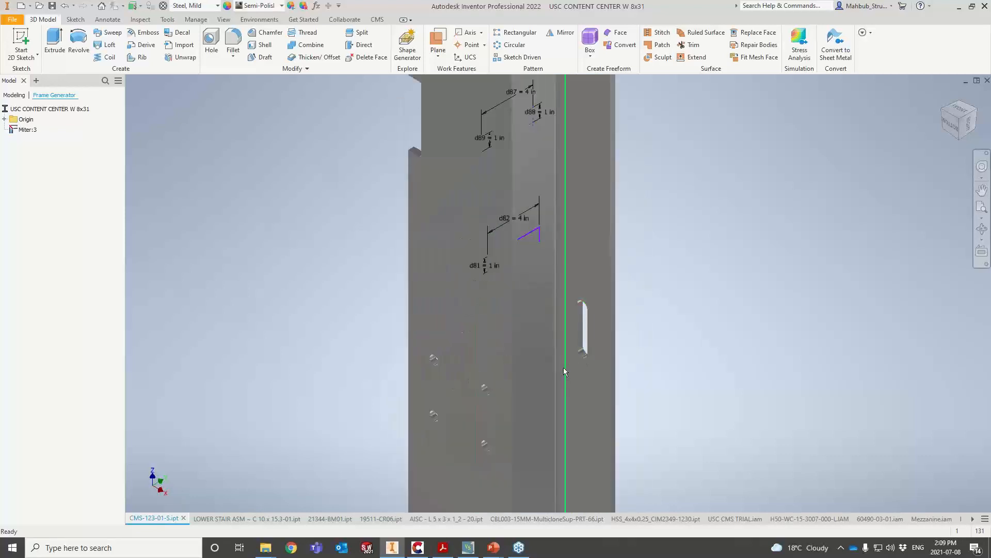
{"action": "scroll", "coordinate": [564, 370], "scroll_direction": "down", "scroll_amount": 5}
{"action": "scroll", "coordinate": [563, 420], "scroll_direction": "up", "scroll_amount": 3}
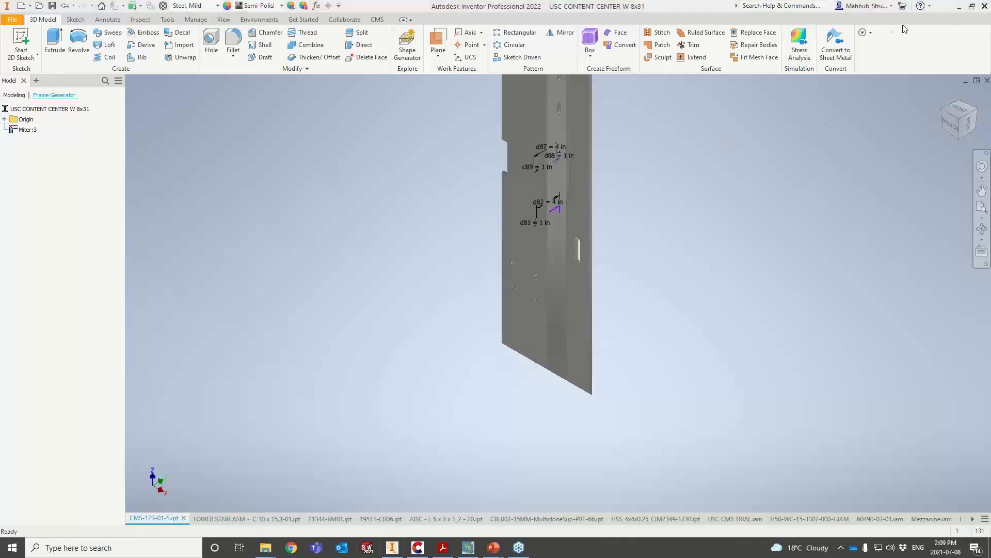
- Inspect the scribe line and pop mark sketches on the beam's web in the Right view
{"action": "left_click", "coordinate": [967, 125]}
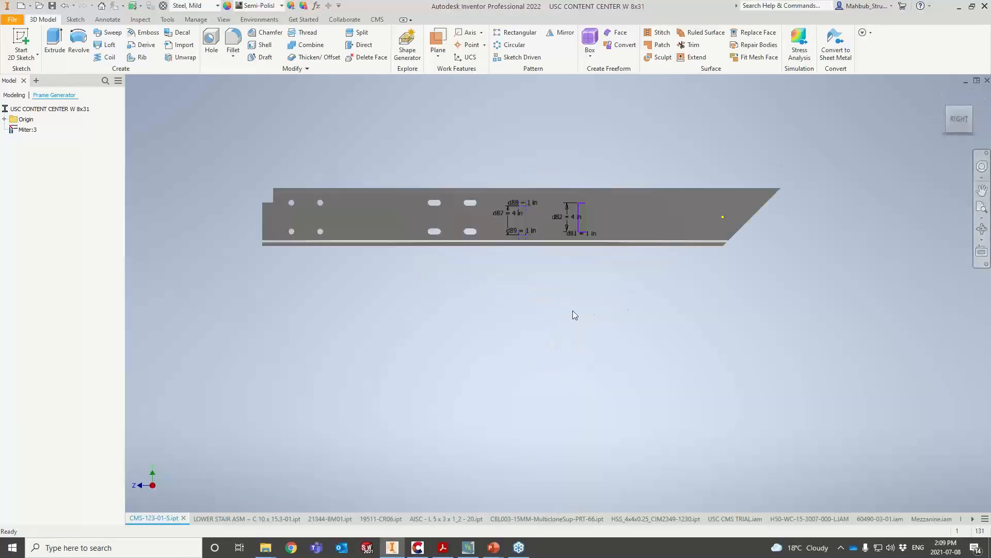
{"action": "scroll", "coordinate": [563, 227], "scroll_direction": "up", "scroll_amount": 4}
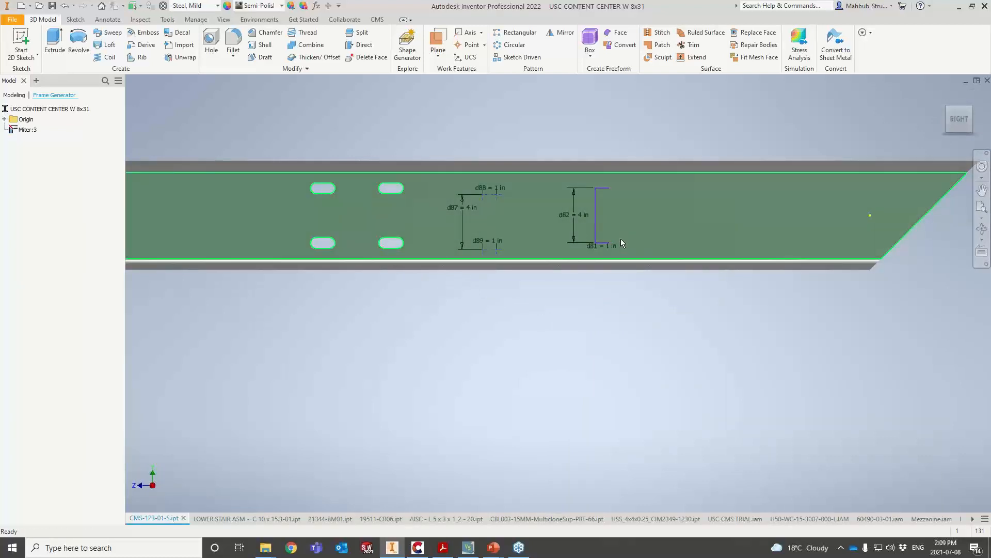
{"action": "scroll", "coordinate": [618, 217], "scroll_direction": "up", "scroll_amount": 4}
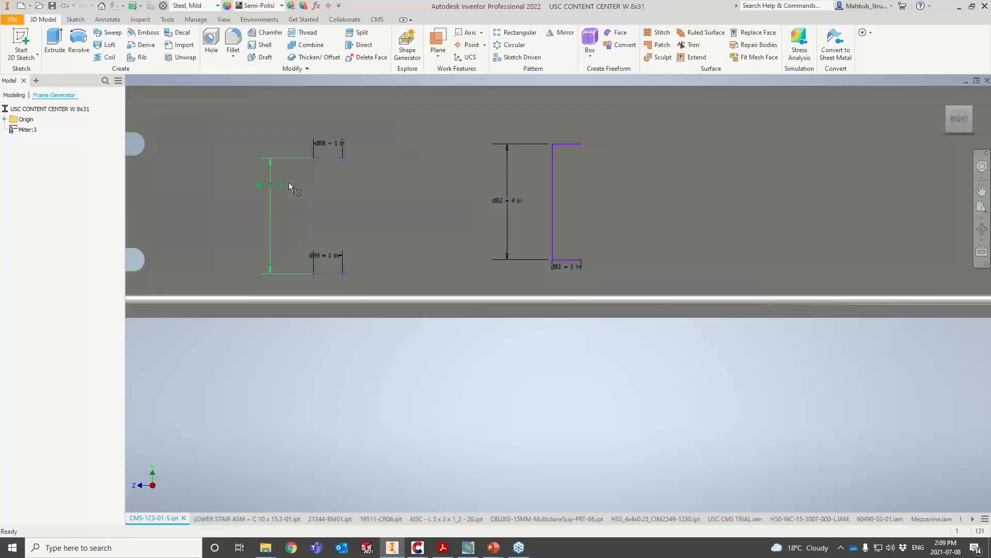
{"action": "scroll", "coordinate": [382, 226], "scroll_direction": "down", "scroll_amount": 4}
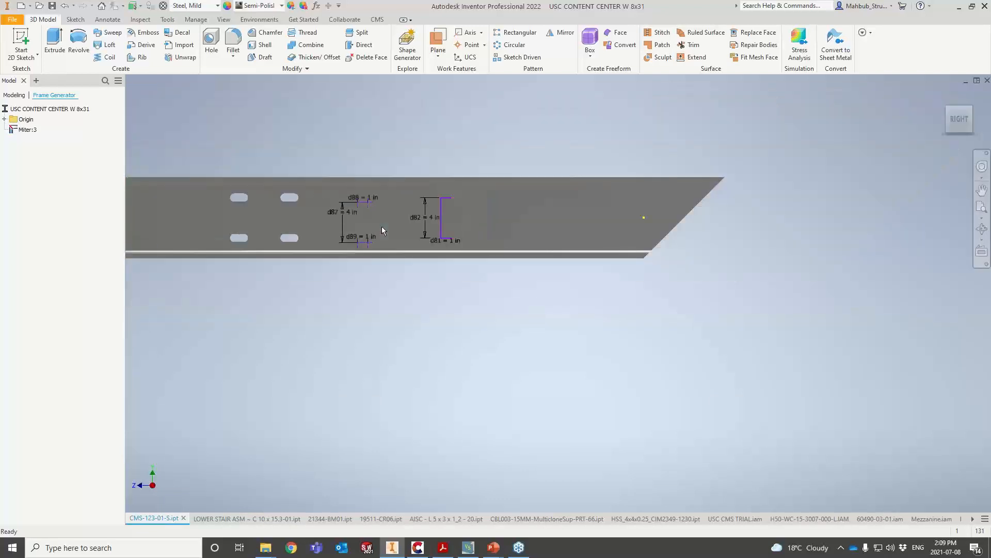
- Open the beam part's iProperties and check the Stock Number among its project properties
{"action": "left_click", "coordinate": [14, 95]}
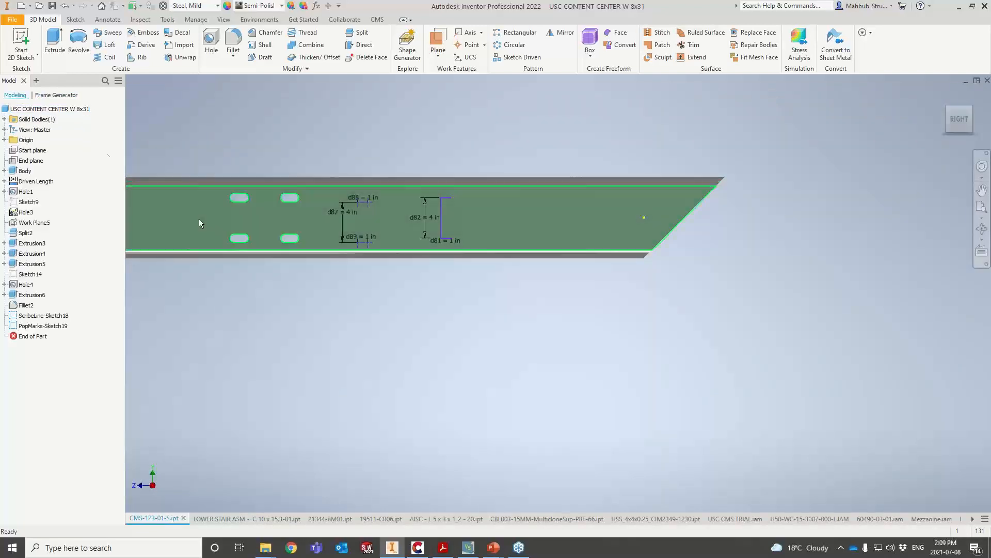
{"action": "left_click", "coordinate": [376, 19]}
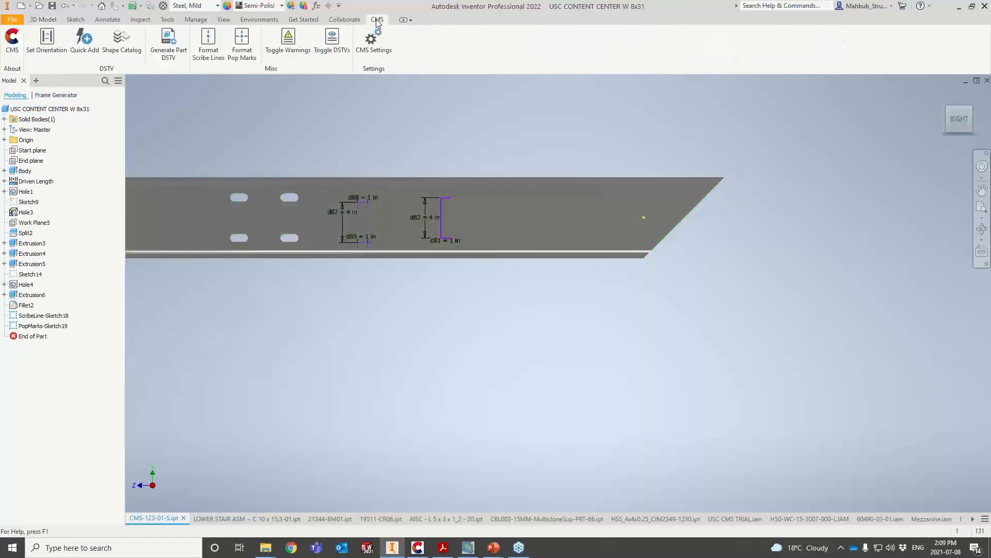
{"action": "right_click", "coordinate": [64, 109]}
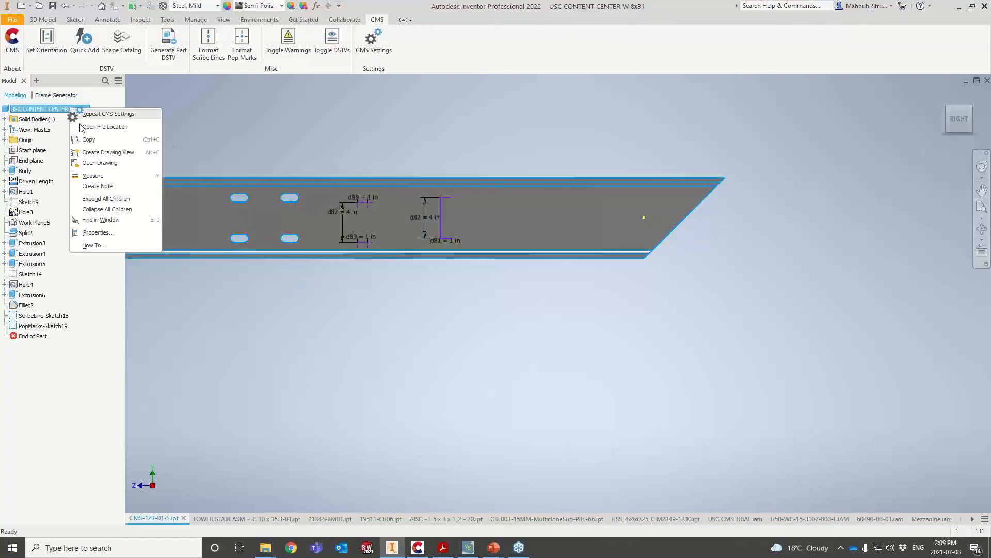
{"action": "left_click", "coordinate": [101, 238]}
{"action": "left_click", "coordinate": [450, 126]}
{"action": "left_click_drag", "start_coordinate": [484, 182], "coordinate": [455, 180]}
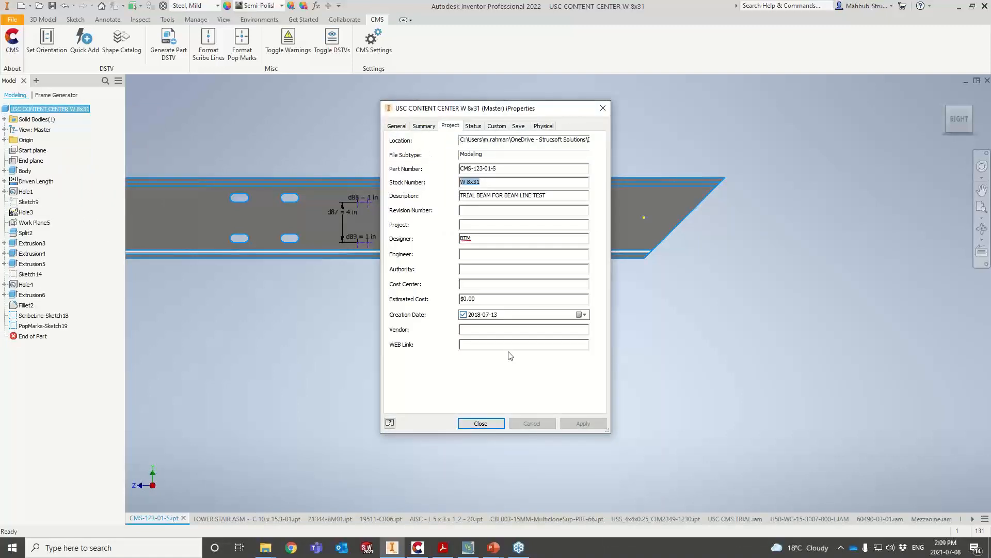
- Close the iProperties, generate the part DSTV for the beam and check the part number, description and NA lines in its header
{"action": "left_click", "coordinate": [603, 109]}
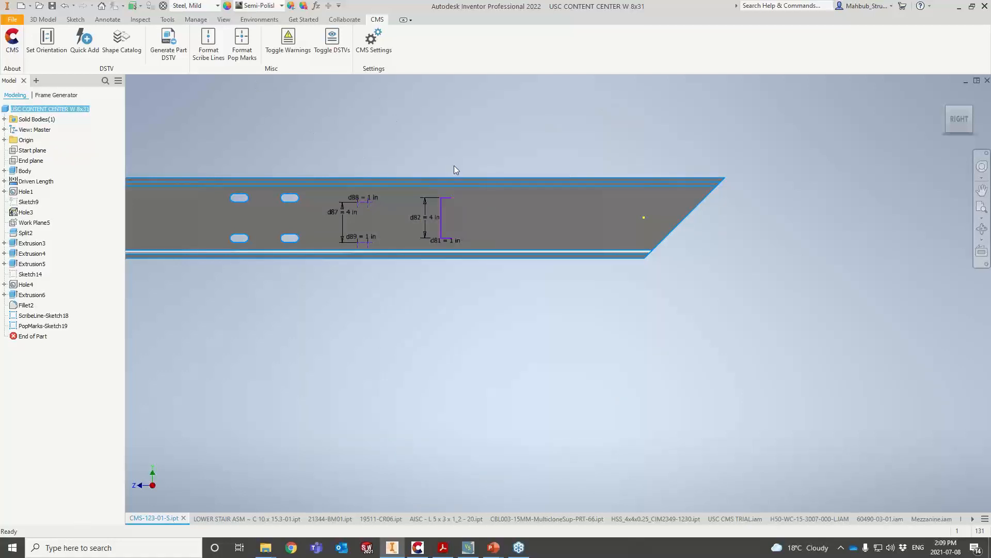
{"action": "left_click", "coordinate": [175, 61]}
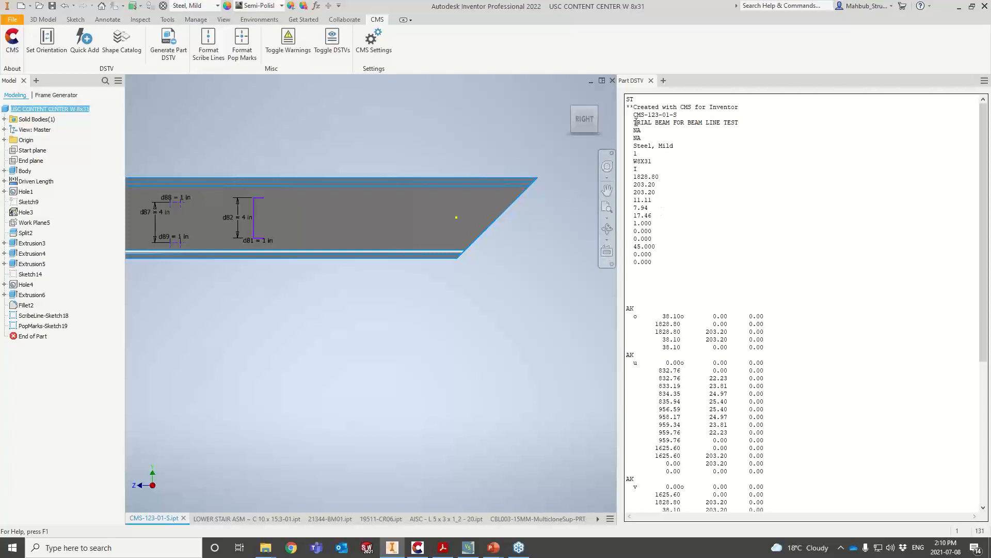
{"action": "mouse_move", "coordinate": [634, 114]}
{"action": "left_mouse_down"}
{"action": "mouse_move", "coordinate": [661, 147]}
{"action": "mouse_move", "coordinate": [627, 132]}
{"action": "left_mouse_up"}
{"action": "left_click", "coordinate": [666, 148]}
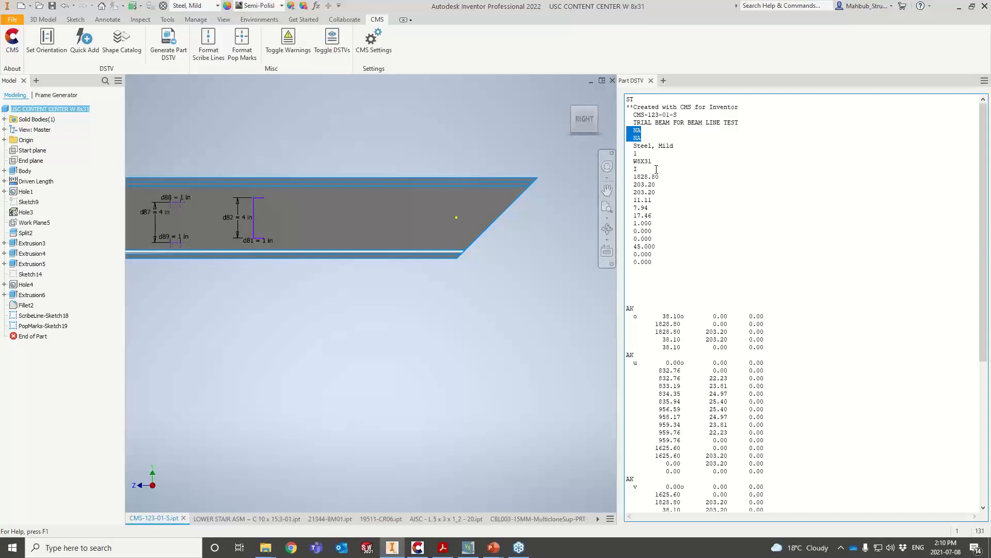
{"action": "left_click", "coordinate": [651, 139]}
- Examine the slot entries in the BO blocks for the o and v faces and compare them with the beam's web slots
{"action": "scroll", "coordinate": [651, 161], "scroll_direction": "down", "scroll_amount": 9}
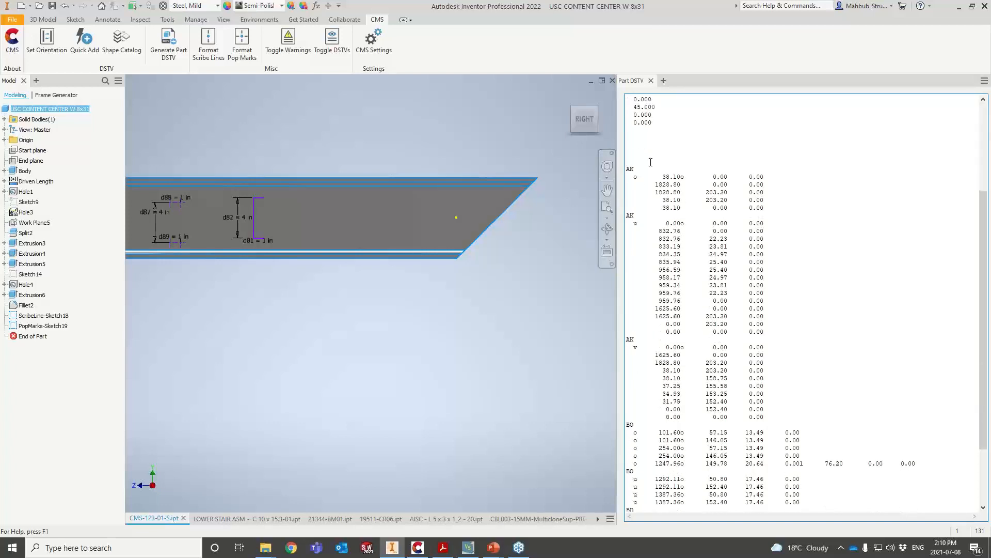
{"action": "scroll", "coordinate": [644, 189], "scroll_direction": "down", "scroll_amount": 1}
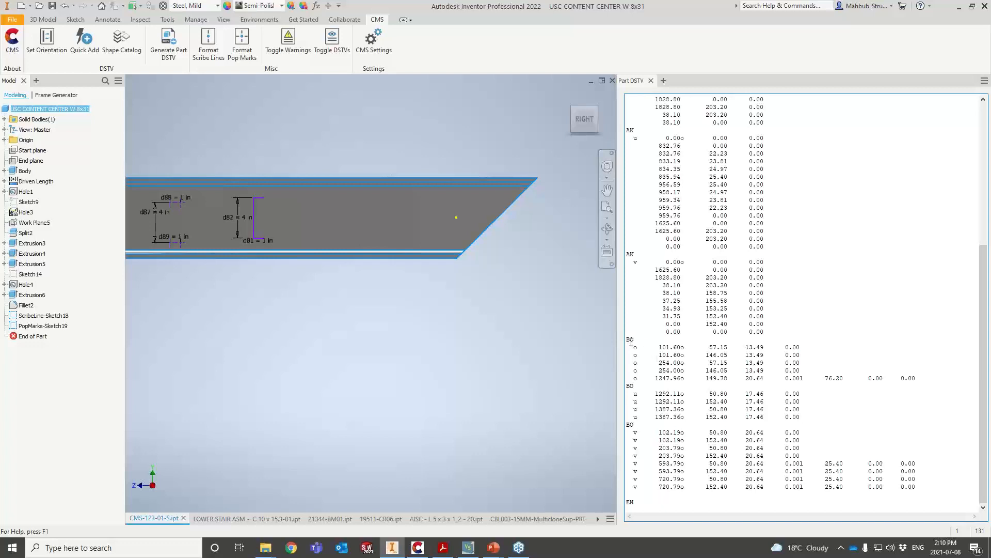
{"action": "left_click_drag", "start_coordinate": [627, 338], "coordinate": [697, 382]}
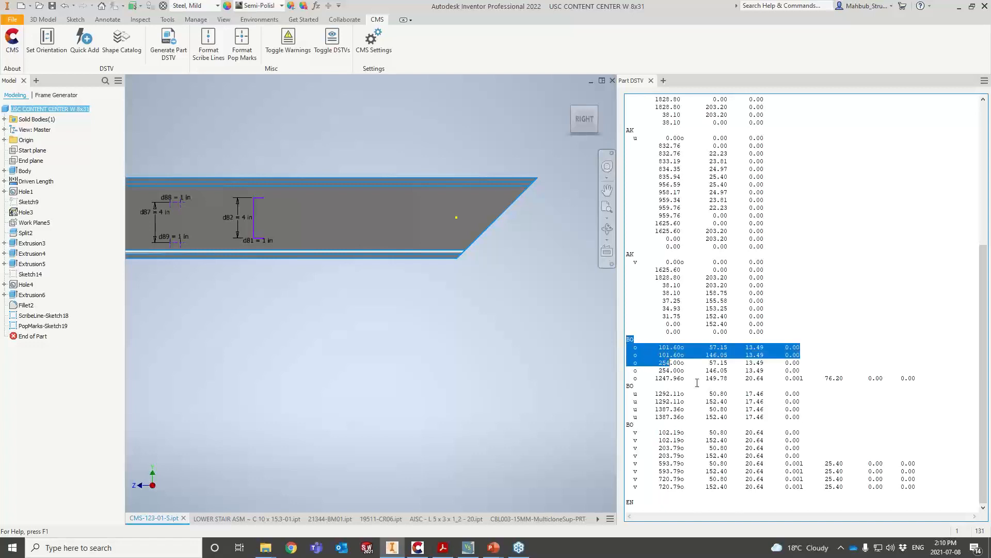
{"action": "left_click_drag", "start_coordinate": [915, 377], "coordinate": [634, 380]}
{"action": "scroll", "coordinate": [321, 262], "scroll_direction": "down", "scroll_amount": 3}
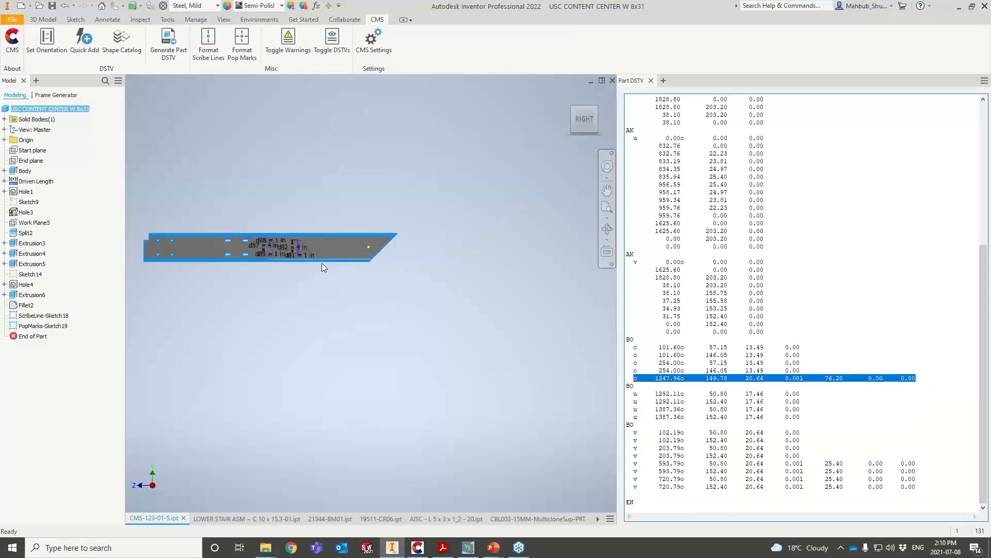
{"action": "scroll", "coordinate": [321, 263], "scroll_direction": "down", "scroll_amount": 3}
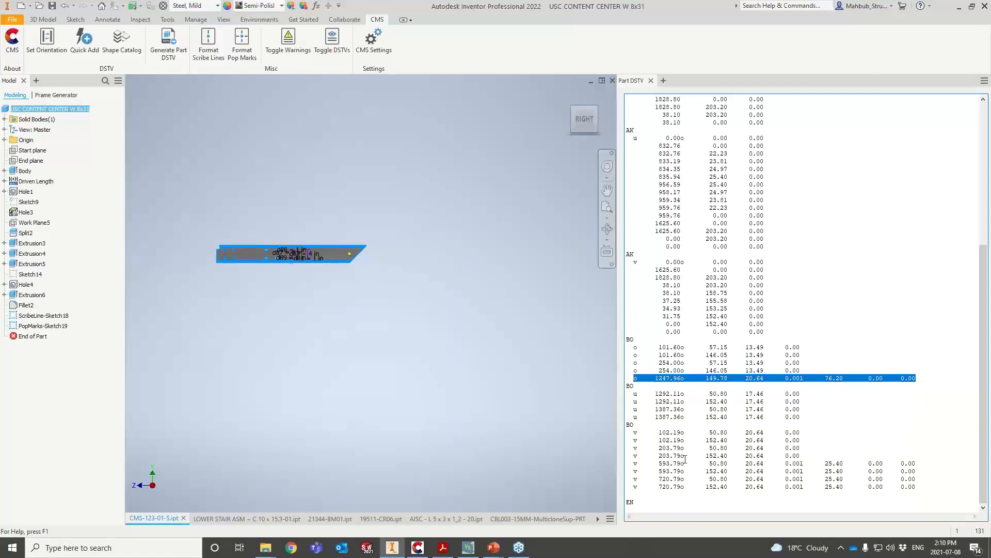
{"action": "left_click_drag", "start_coordinate": [921, 482], "coordinate": [643, 463]}
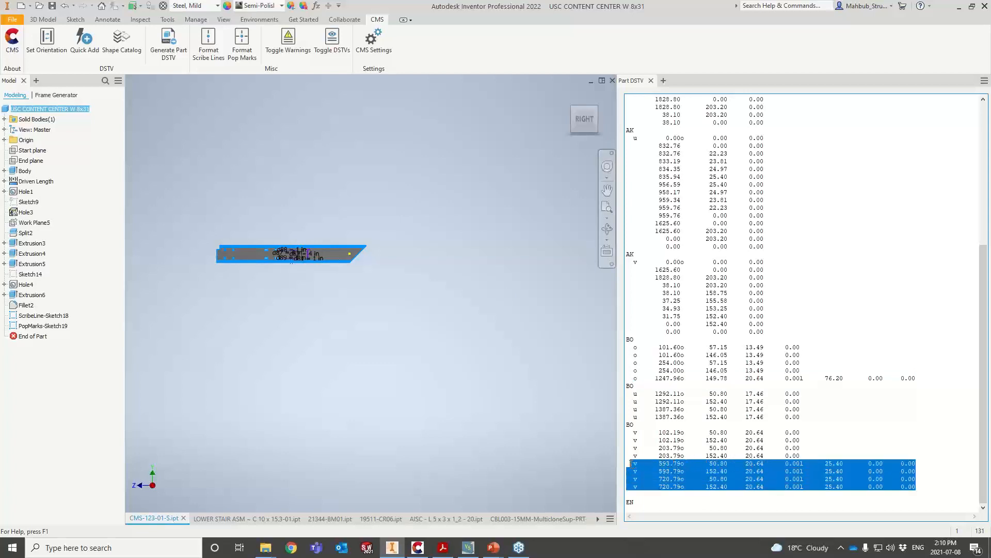
{"action": "scroll", "coordinate": [251, 252], "scroll_direction": "up", "scroll_amount": 3}
{"action": "scroll", "coordinate": [269, 257], "scroll_direction": "up", "scroll_amount": 3}
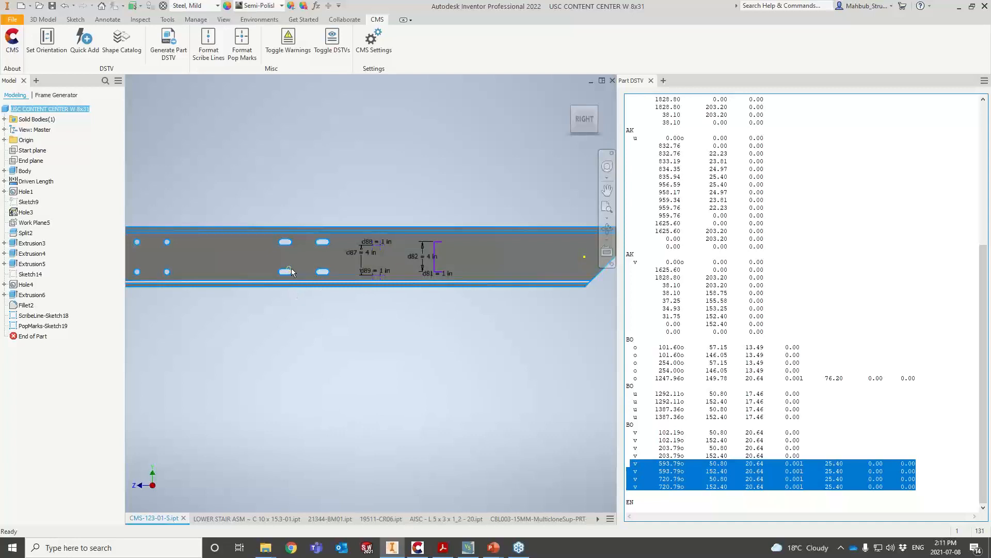
- Format ScribeLine-Sketch18 as scribe lines and PopMarks-Sketch19 as pop marks
{"action": "left_click", "coordinate": [445, 298]}
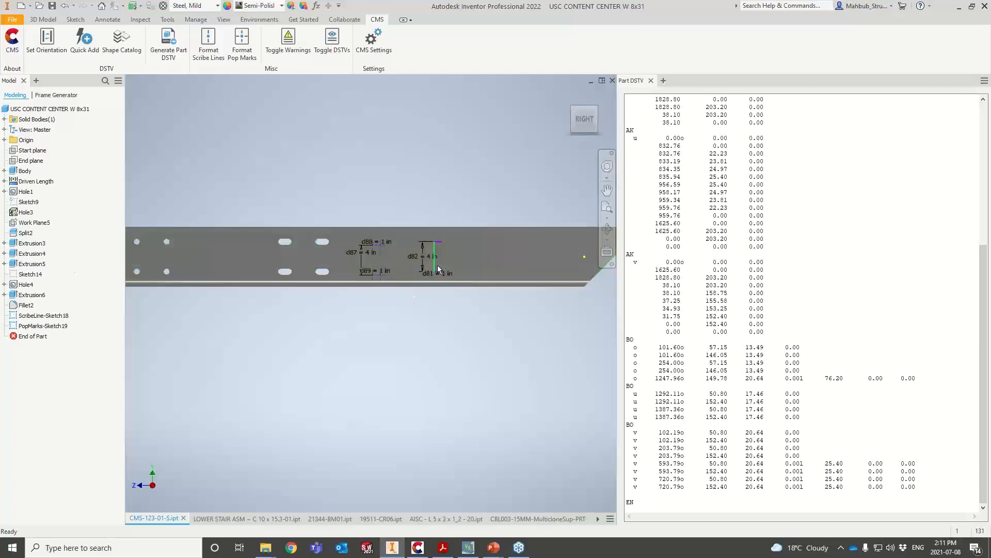
{"action": "scroll", "coordinate": [438, 268], "scroll_direction": "up", "scroll_amount": 3}
{"action": "left_click", "coordinate": [51, 320]}
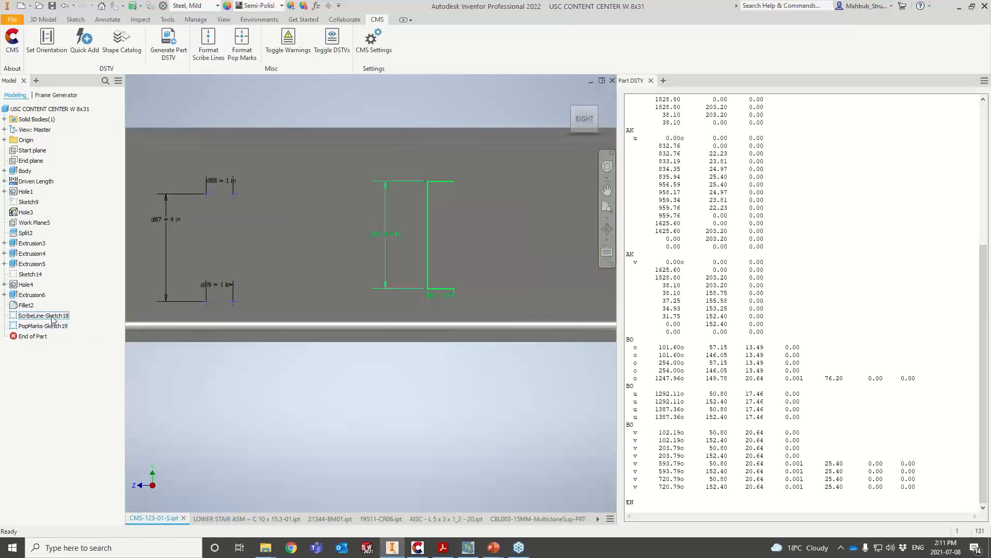
{"action": "left_click", "coordinate": [52, 317]}
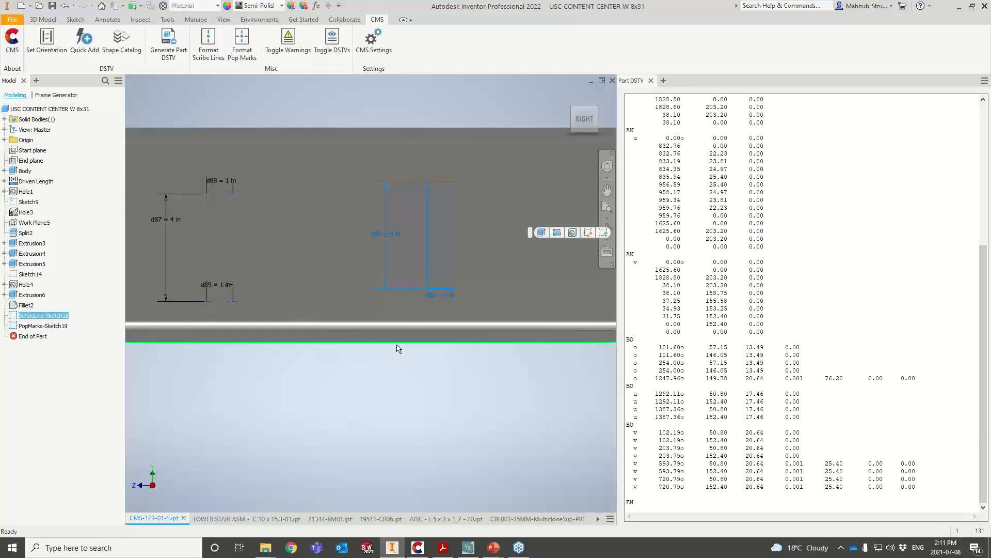
{"action": "left_click", "coordinate": [207, 53]}
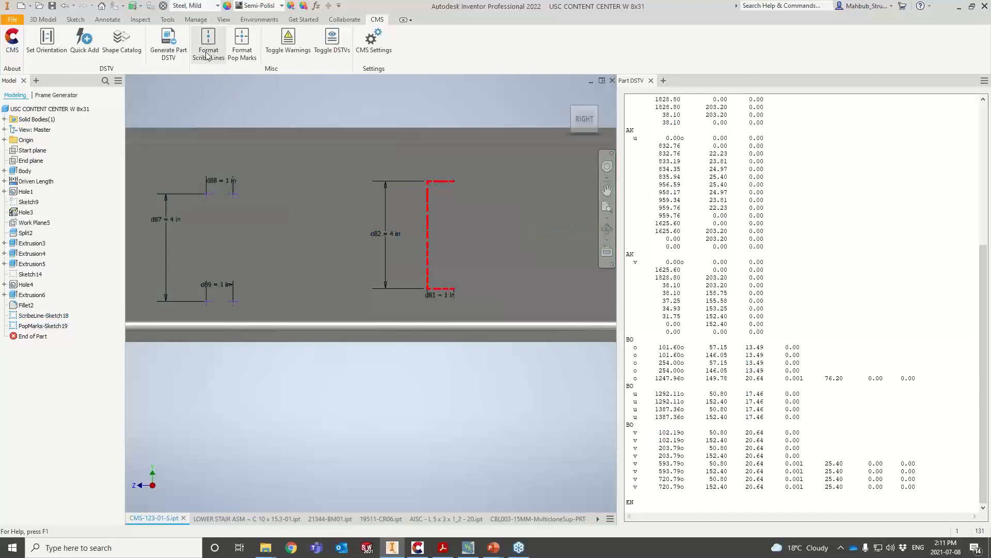
{"action": "left_click", "coordinate": [44, 325]}
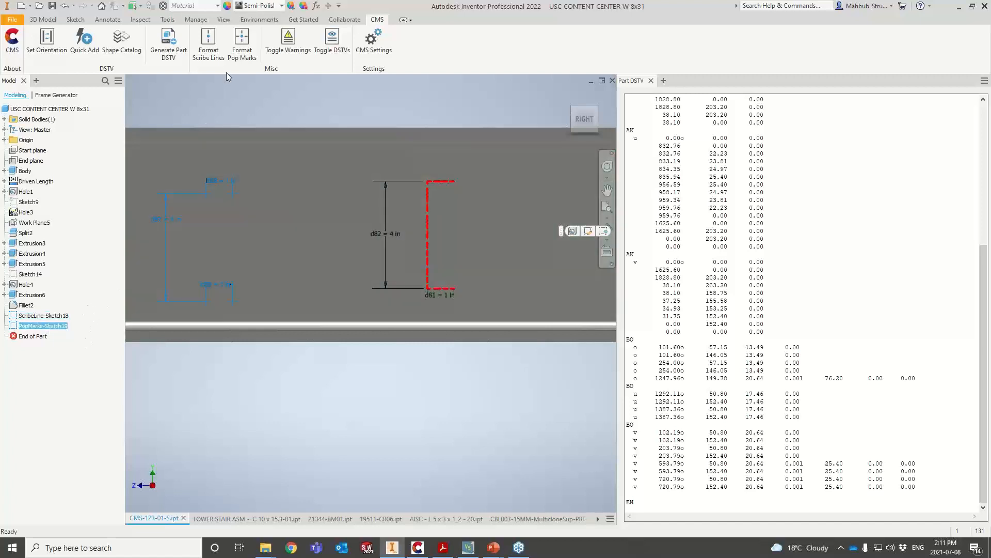
{"action": "left_click", "coordinate": [245, 54]}
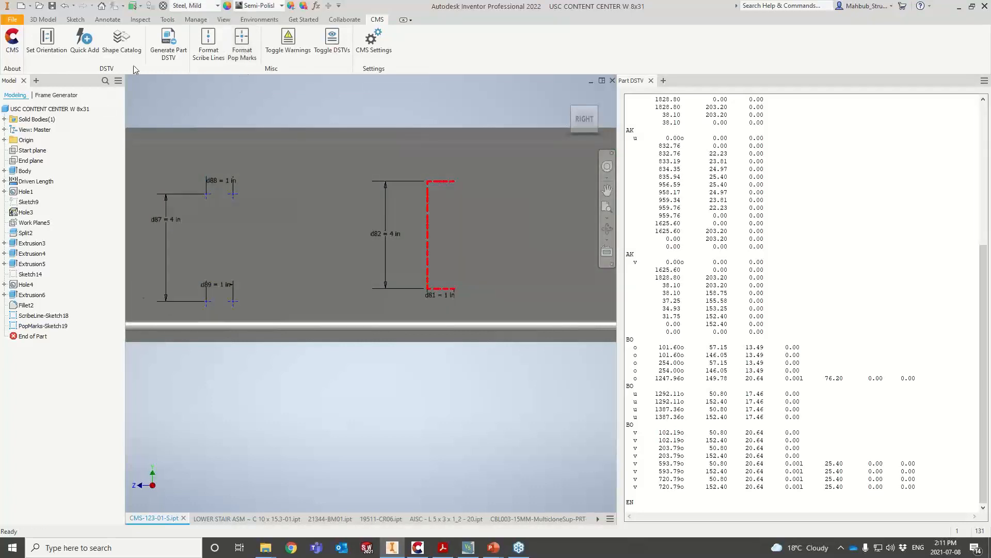
- Regenerate the beam's part DSTV and examine its KO scribe line blocks and the pop mark entries on the v face
{"action": "left_click", "coordinate": [168, 53]}
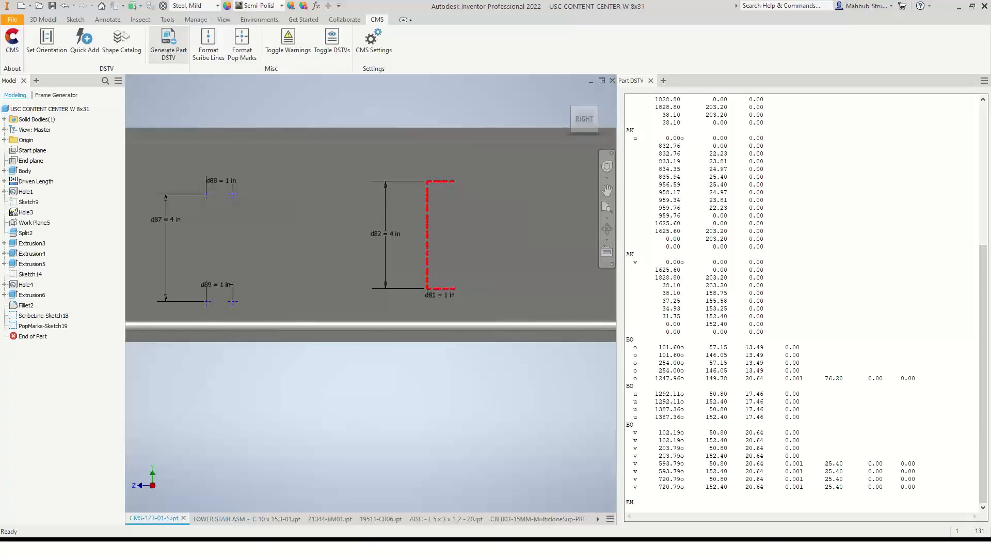
{"action": "scroll", "coordinate": [650, 481], "scroll_direction": "down", "scroll_amount": 11}
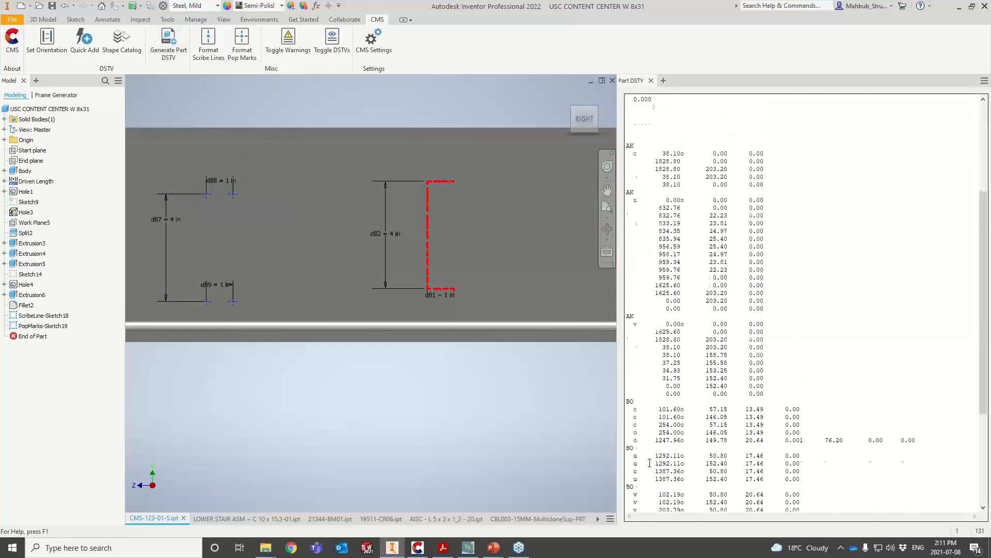
{"action": "scroll", "coordinate": [650, 463], "scroll_direction": "down", "scroll_amount": 3}
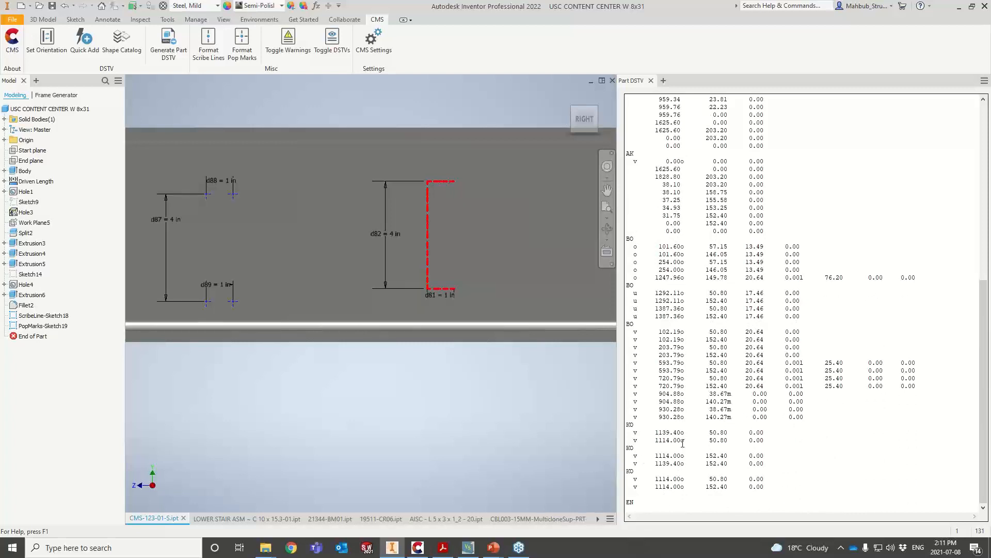
{"action": "left_click_drag", "start_coordinate": [764, 486], "coordinate": [628, 424]}
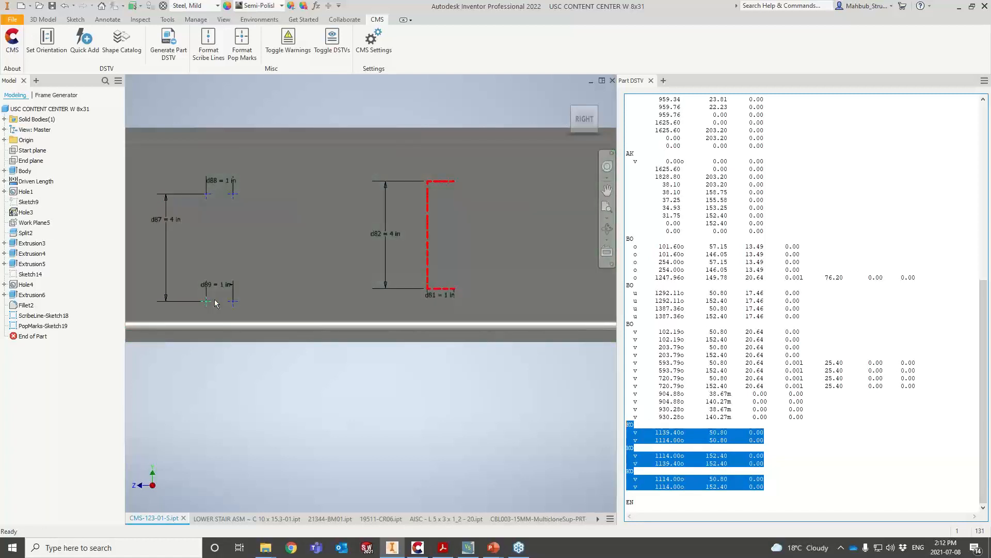
{"action": "left_click_drag", "start_coordinate": [805, 417], "coordinate": [626, 394]}
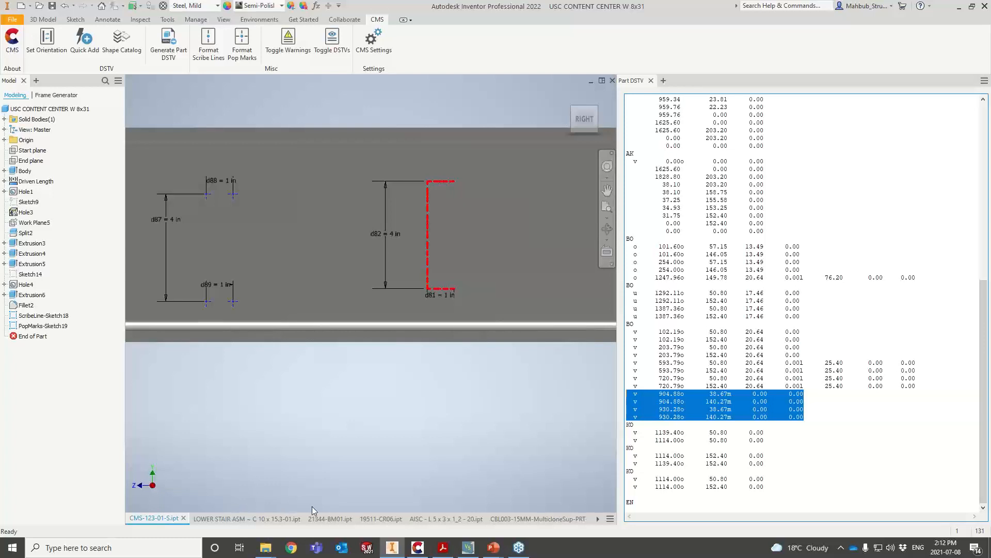
{"action": "mouse_move", "coordinate": [267, 554]}
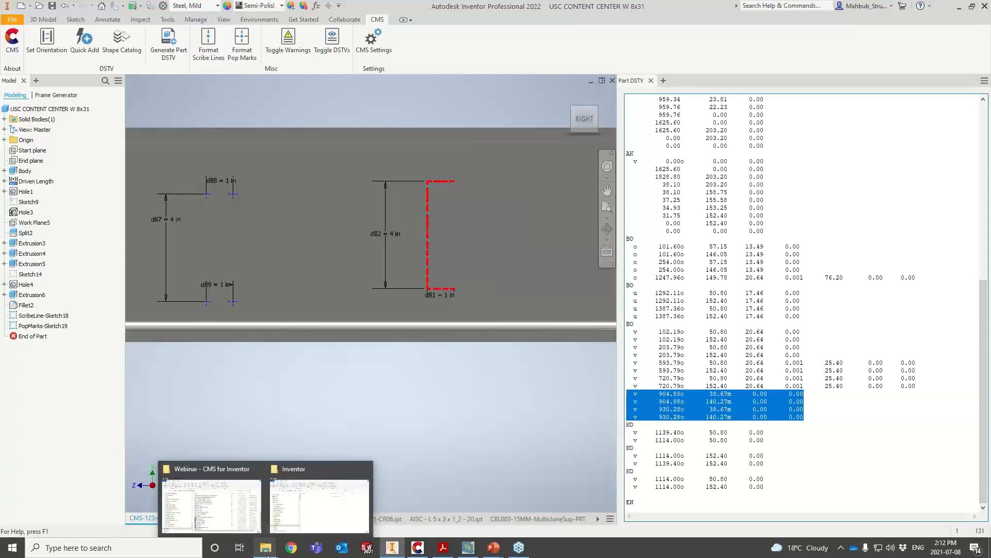
{"action": "left_click", "coordinate": [250, 500]}
{"action": "scroll", "coordinate": [336, 289], "scroll_direction": "up", "scroll_amount": 8}
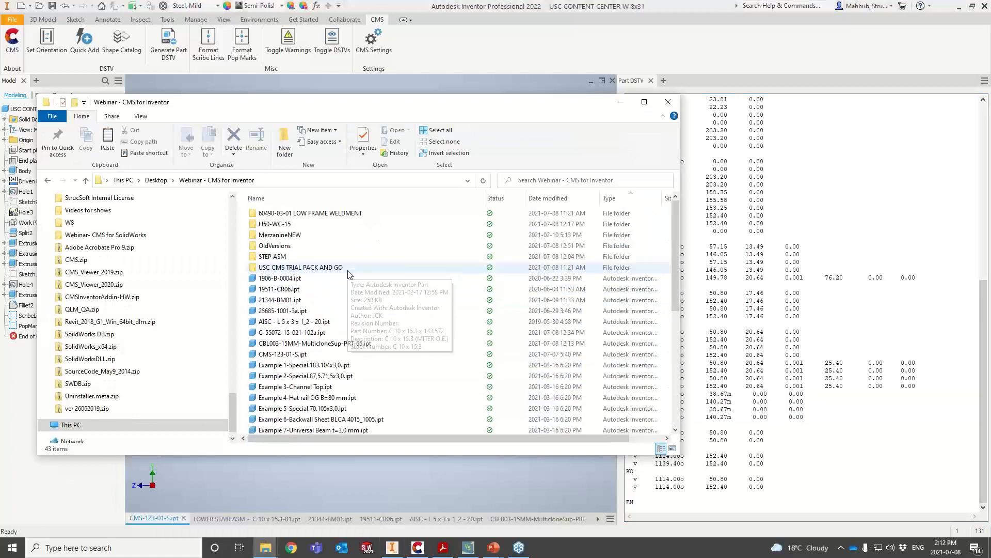
{"action": "scroll", "coordinate": [331, 295], "scroll_direction": "down", "scroll_amount": 3}
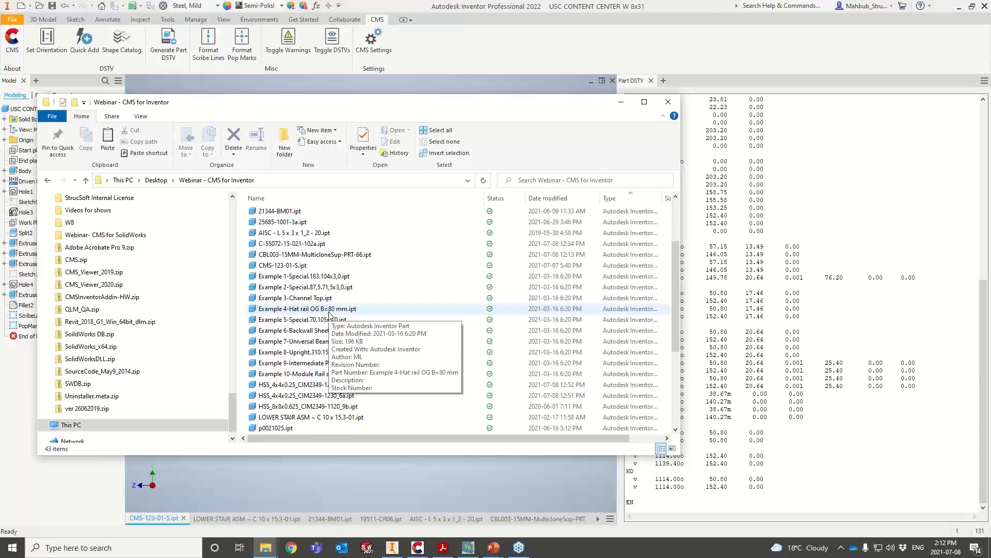
{"action": "double_click", "coordinate": [294, 221]}
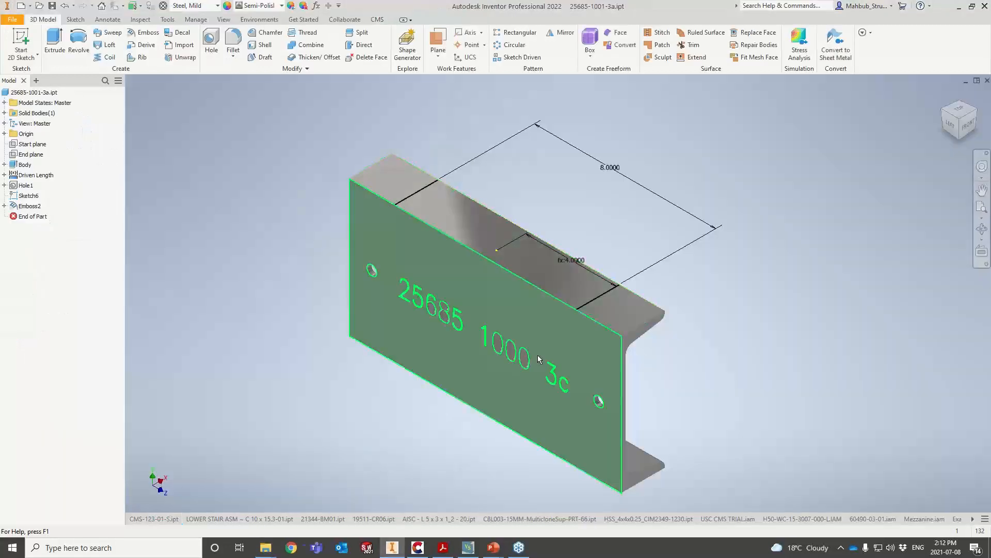
- Check the Emboss2 text on the channel, generate the part DSTV and examine its SI stamping block
{"action": "left_click", "coordinate": [31, 207]}
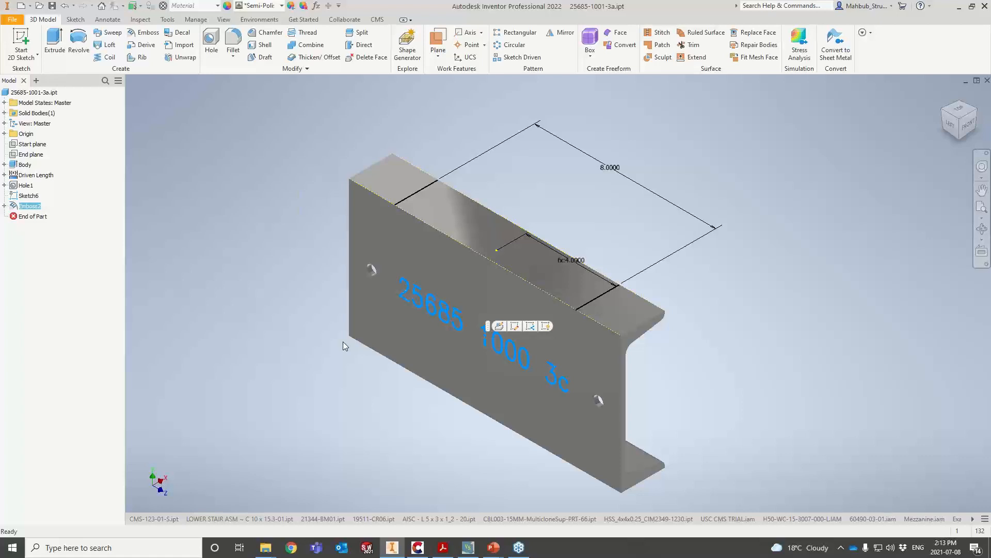
{"action": "left_click", "coordinate": [377, 19]}
{"action": "left_click", "coordinate": [221, 182]}
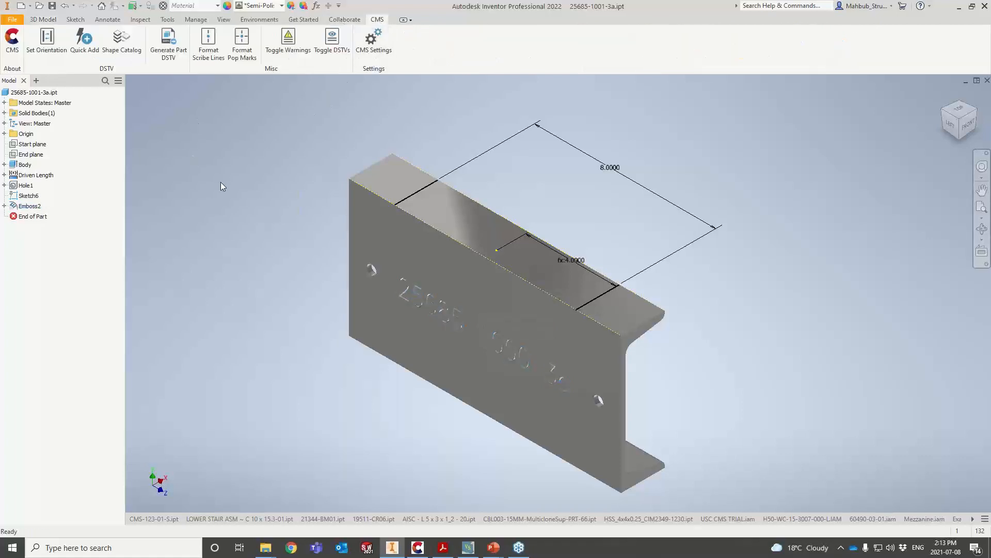
{"action": "left_click", "coordinate": [168, 44]}
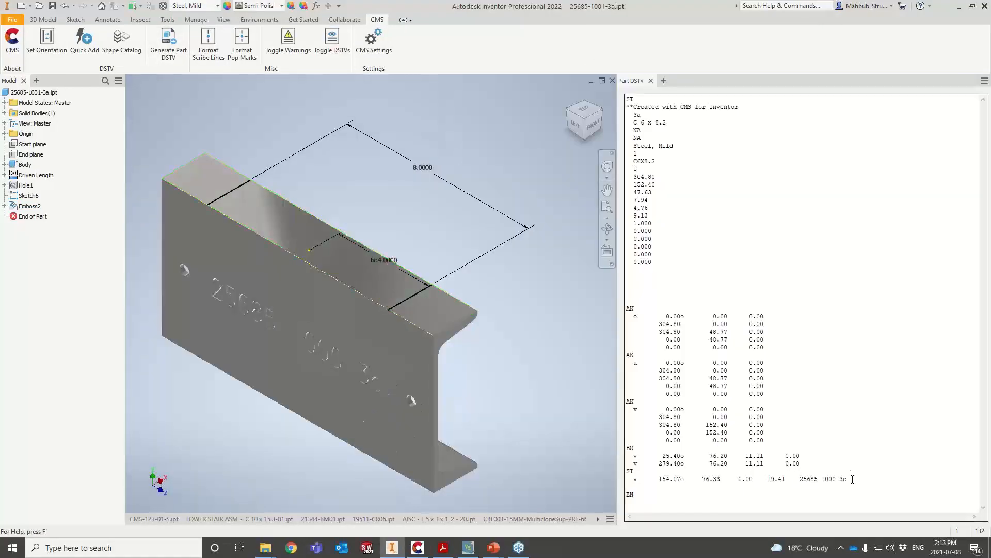
{"action": "left_click_drag", "start_coordinate": [853, 478], "coordinate": [628, 470]}
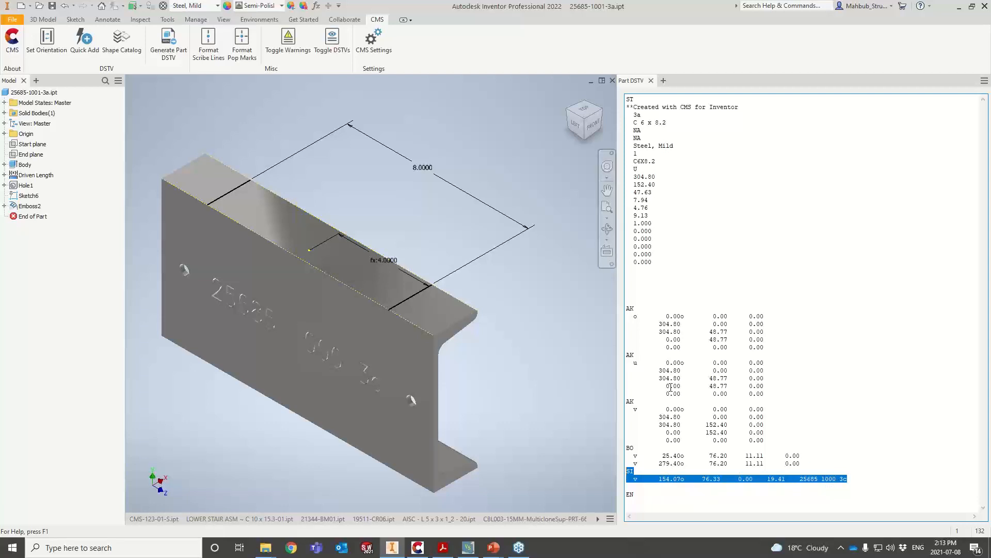
- Open the CMS Settings and compare the part naming convention and working directory with the NC1 files in the C:\CMS\Inventor folder
{"action": "left_click", "coordinate": [372, 41]}
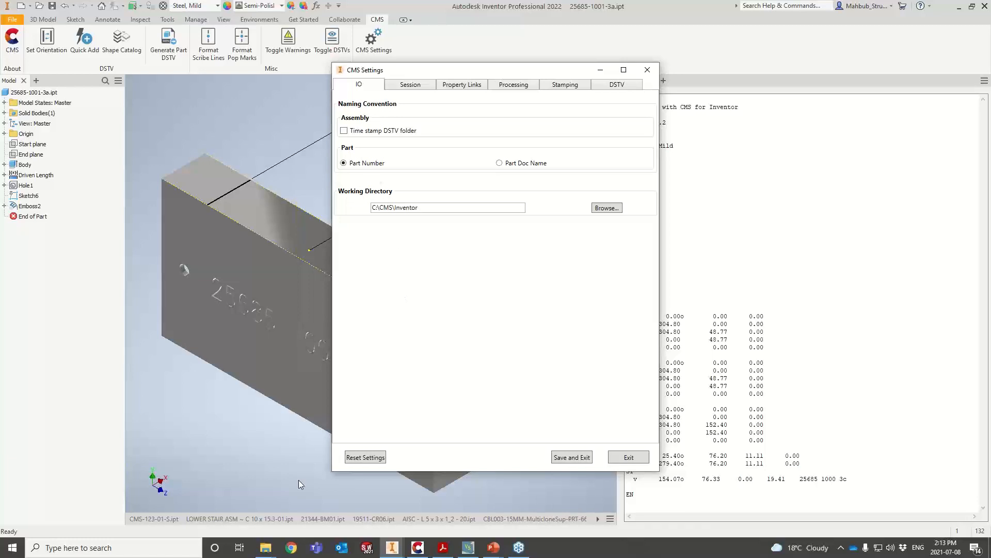
{"action": "mouse_move", "coordinate": [269, 552]}
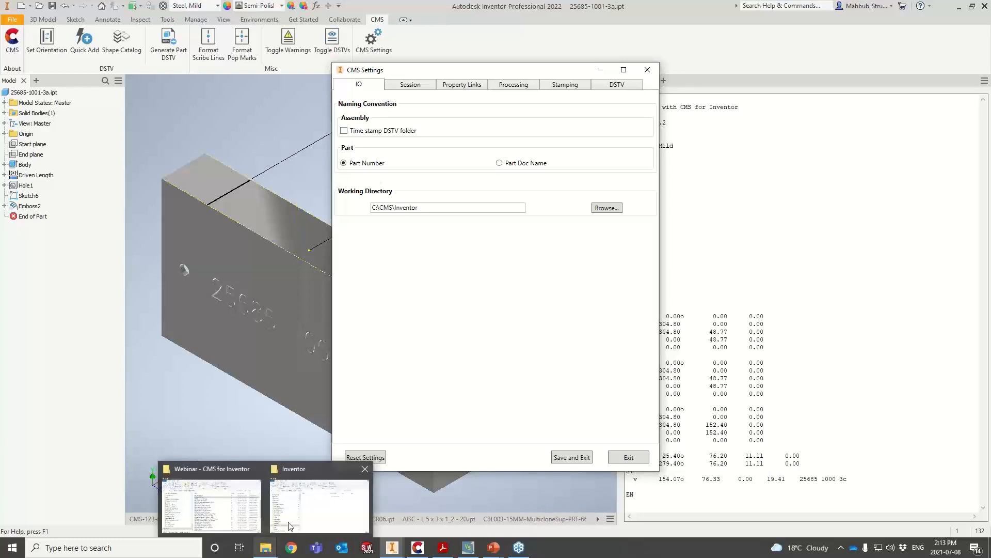
{"action": "left_click", "coordinate": [304, 500]}
{"action": "left_click_drag", "start_coordinate": [461, 96], "coordinate": [692, 119]}
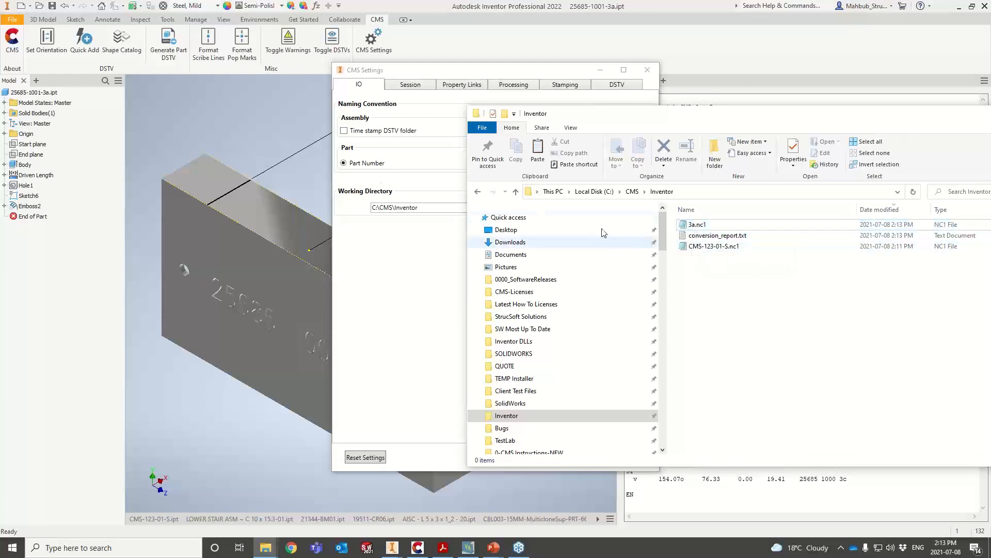
{"action": "left_click", "coordinate": [397, 162]}
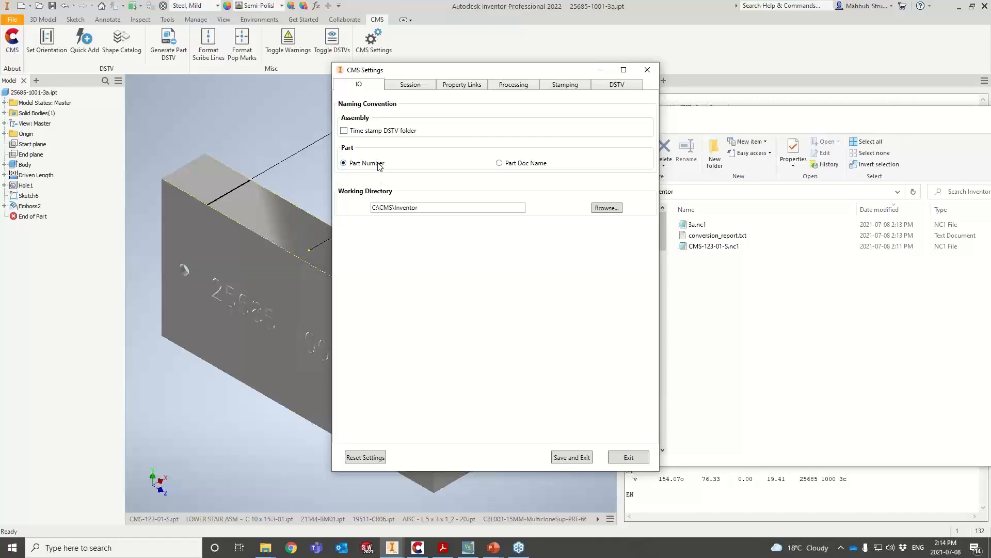
{"action": "left_click", "coordinate": [698, 250]}
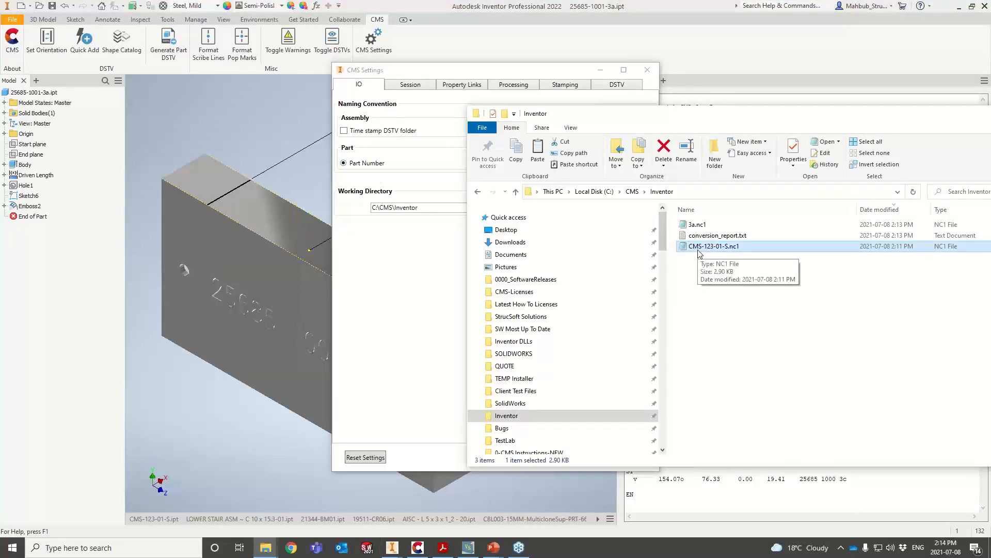
{"action": "left_click", "coordinate": [531, 73]}
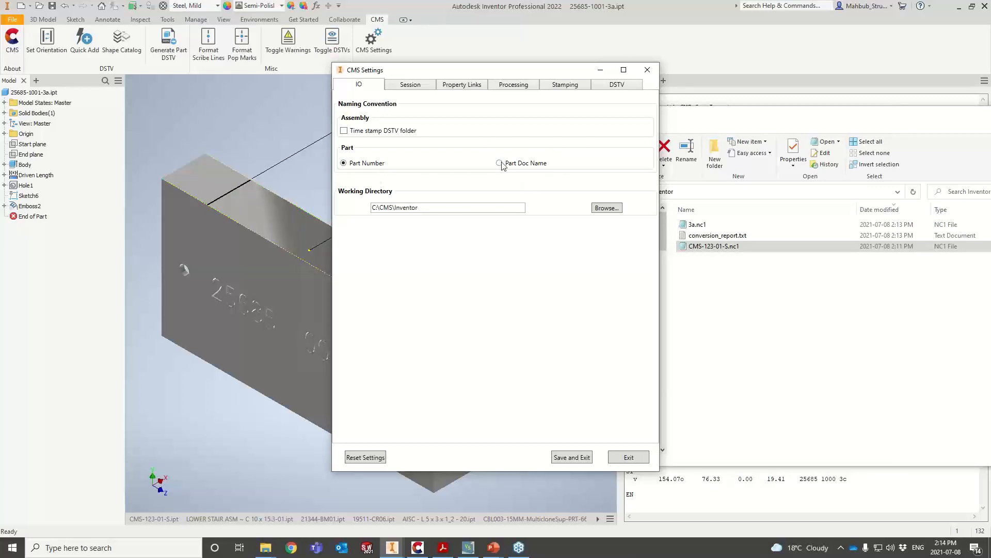
- Compare the channel's document name with the 3a.nc1 file in the C:\CMS\Inventor folder and return to the CMS Settings
{"action": "left_click", "coordinate": [28, 94]}
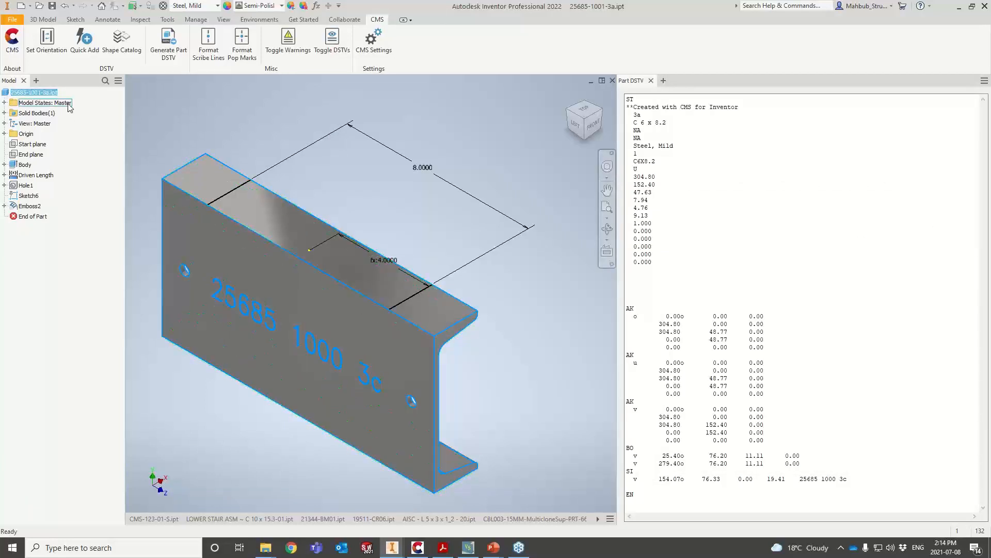
{"action": "mouse_move", "coordinate": [265, 547]}
{"action": "left_click", "coordinate": [323, 517]}
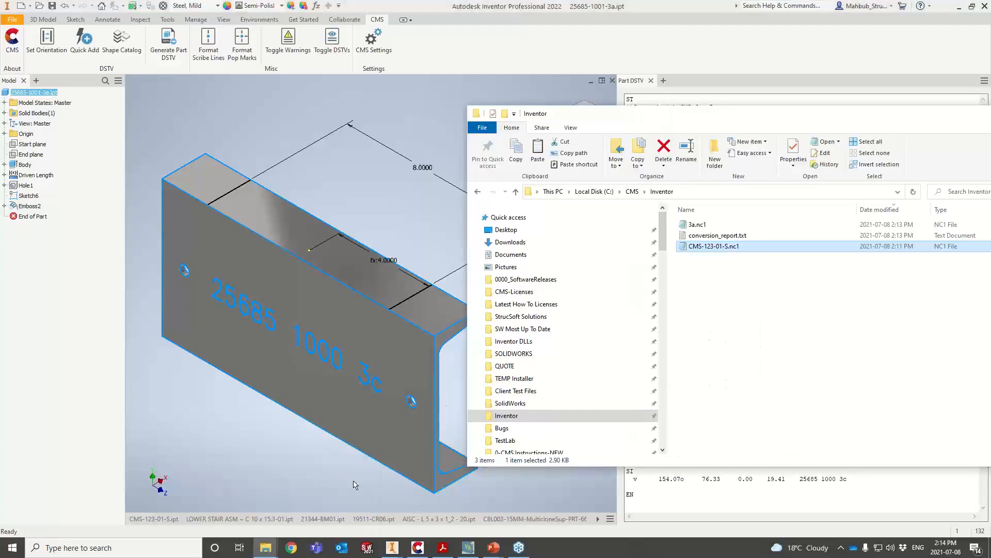
{"action": "left_click", "coordinate": [696, 227]}
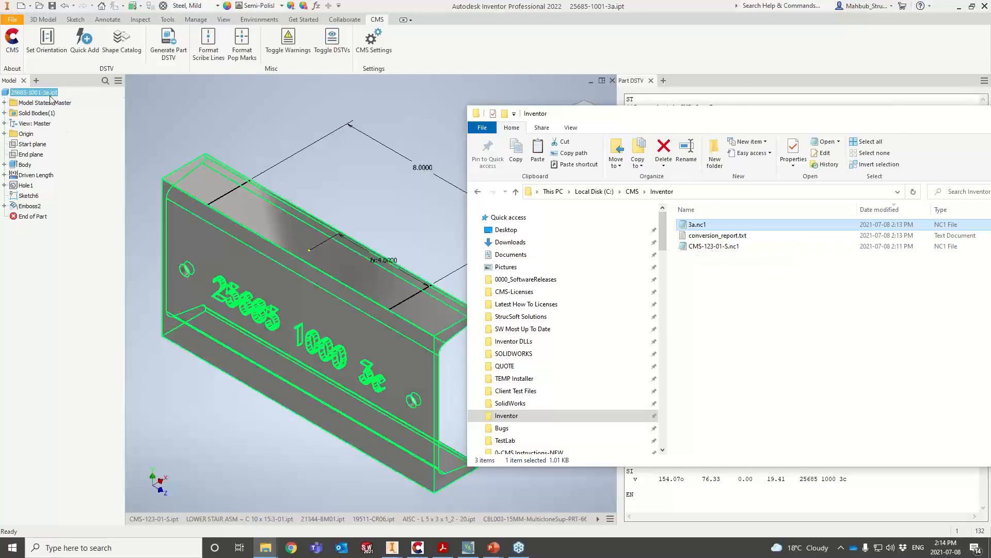
{"action": "mouse_move", "coordinate": [392, 547]}
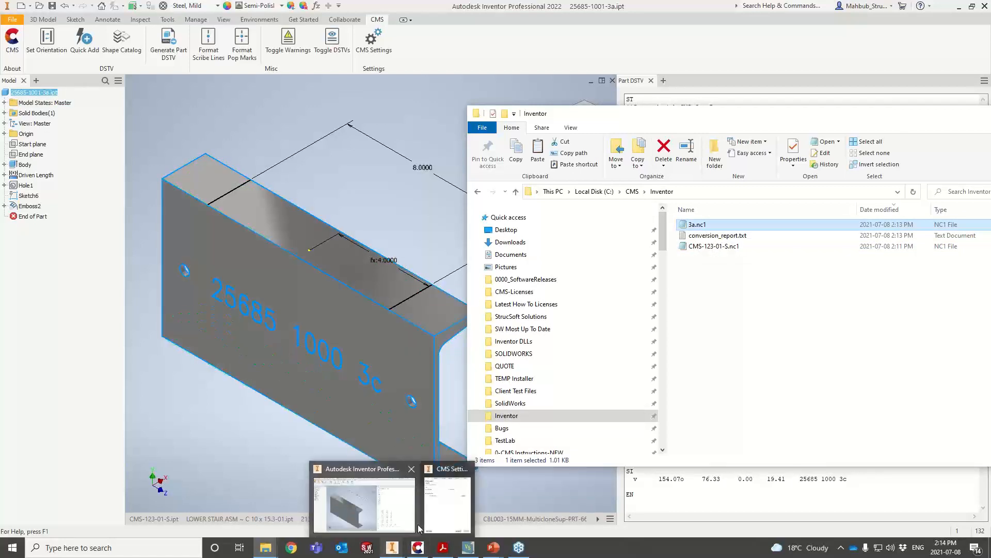
{"action": "left_click", "coordinate": [446, 496]}
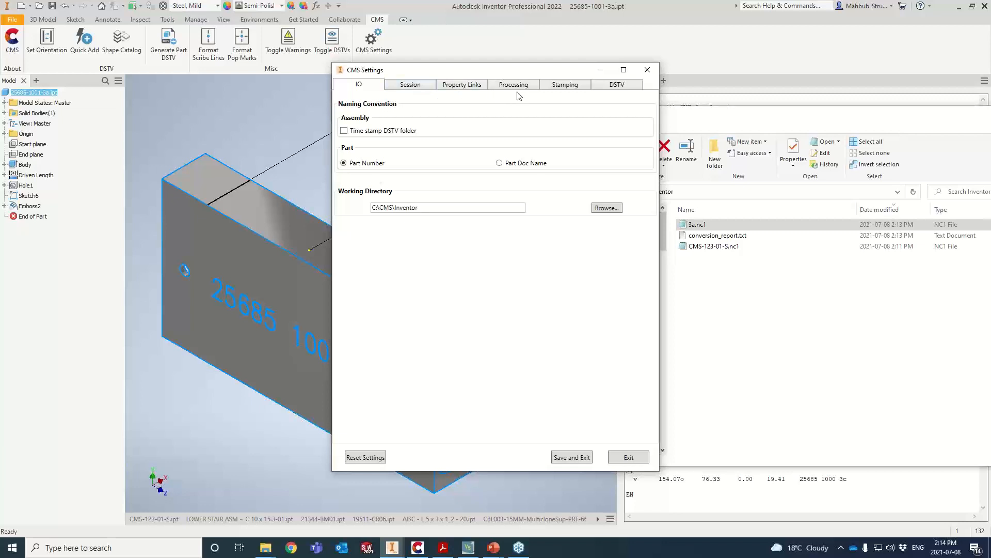
- Show the part number stamping settings with the beam CMS-123-01-S.ipt as the active part
{"action": "left_click", "coordinate": [557, 88]}
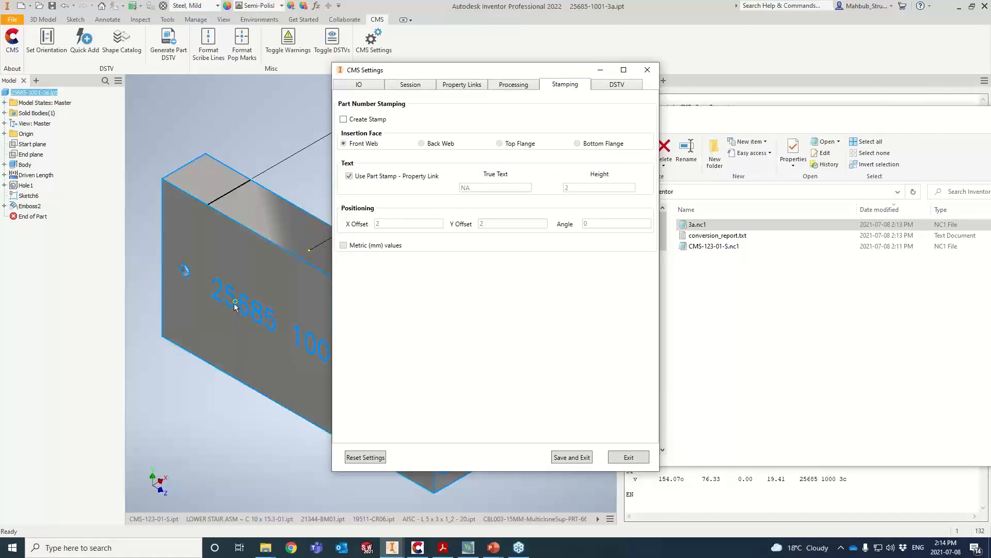
{"action": "left_click", "coordinate": [234, 303]}
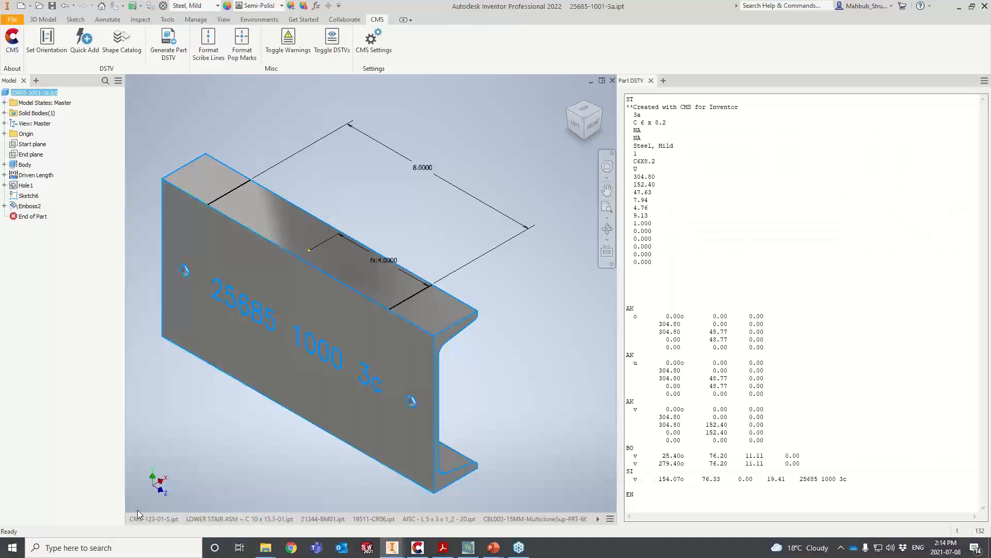
{"action": "left_click", "coordinate": [150, 518]}
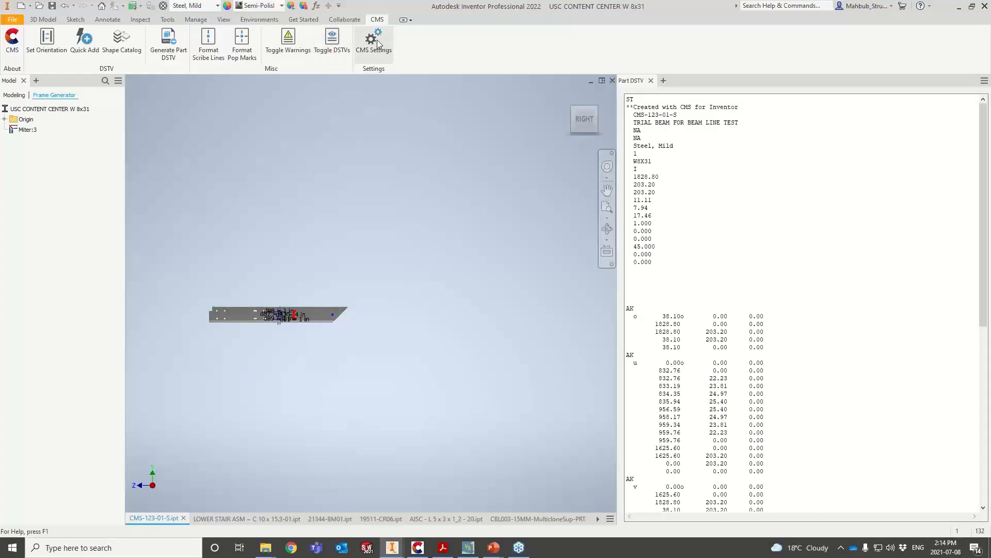
{"action": "mouse_move", "coordinate": [392, 547]}
{"action": "left_click", "coordinate": [453, 490]}
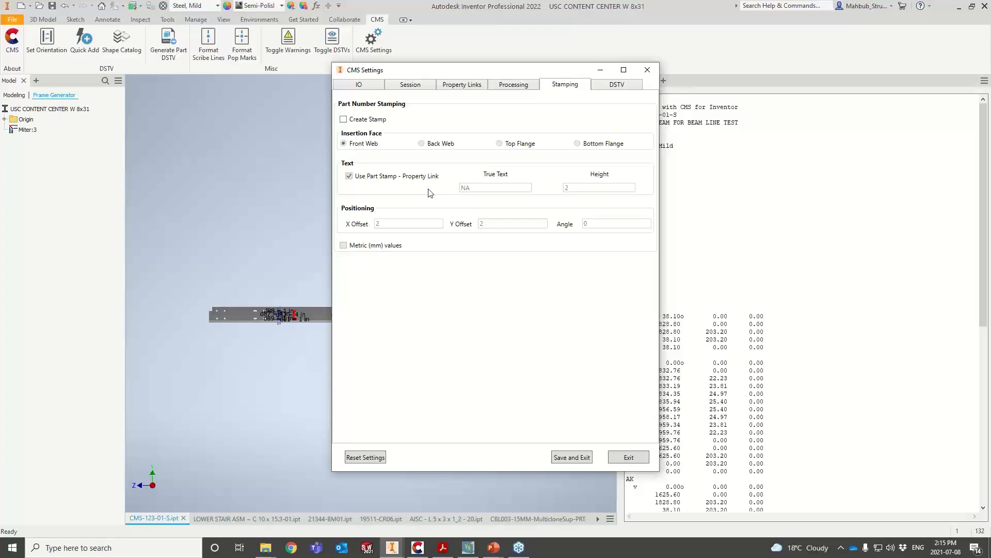
- Enable Create Stamp, check the part stamping property link, and save the CMS Settings
{"action": "left_click", "coordinate": [344, 120]}
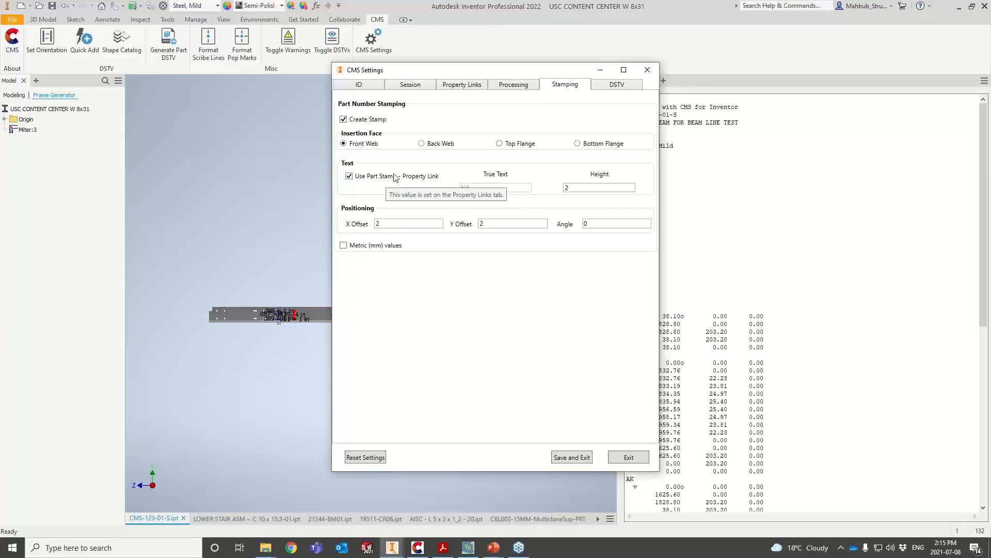
{"action": "left_click", "coordinate": [461, 85]}
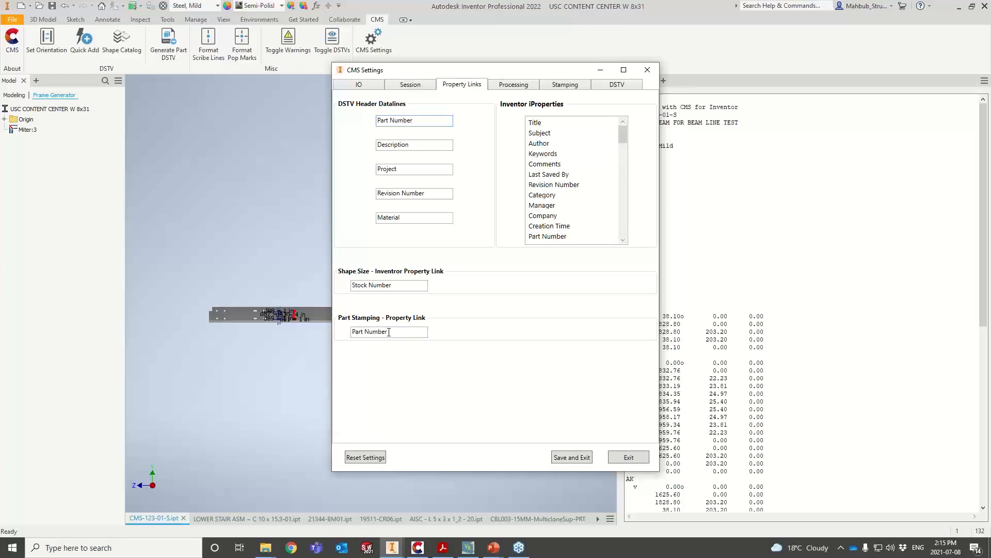
{"action": "left_click", "coordinate": [573, 85]}
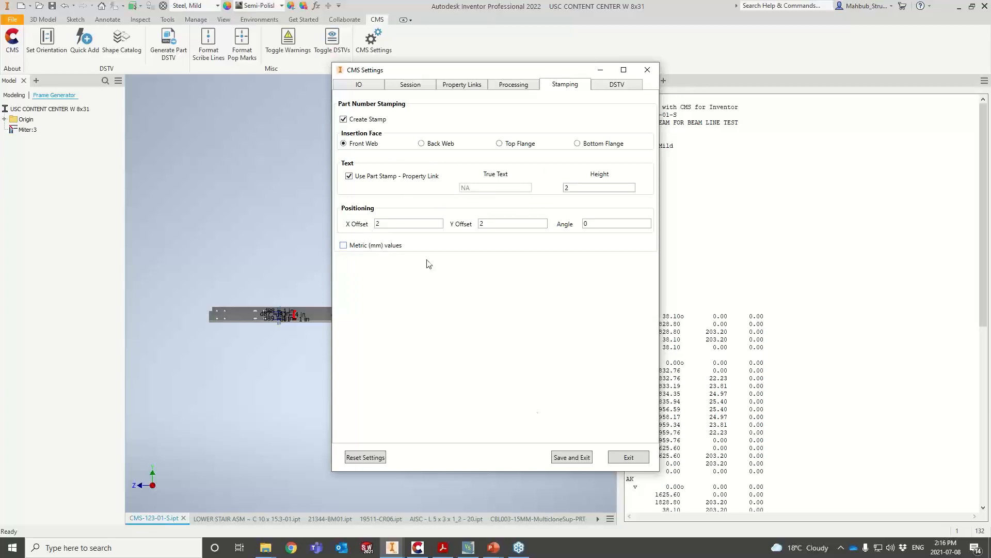
{"action": "left_click", "coordinate": [570, 457]}
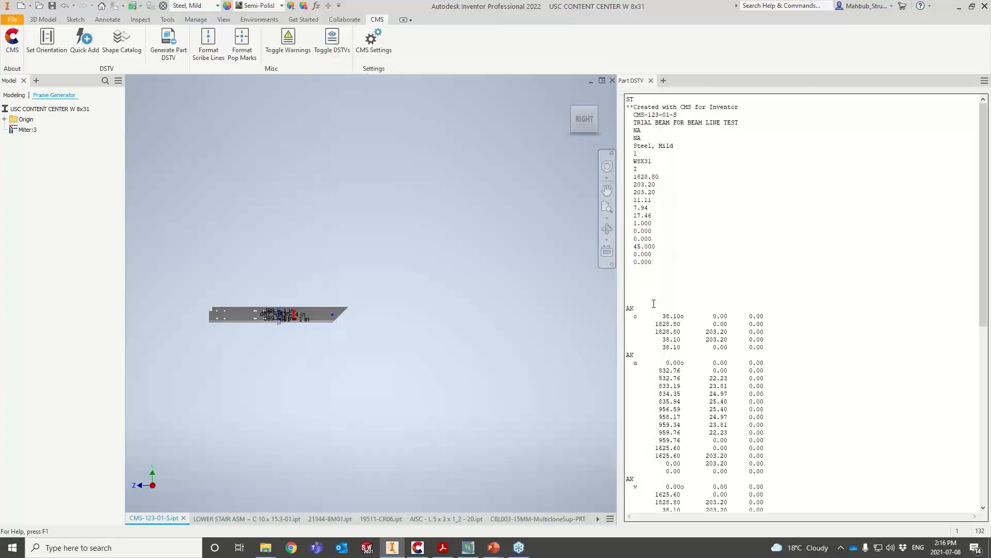
- Regenerate the beam's part DSTV and examine the SI block with its CMS-123-01-S stamp text
{"action": "scroll", "coordinate": [653, 303], "scroll_direction": "down", "scroll_amount": 8}
{"action": "scroll", "coordinate": [653, 304], "scroll_direction": "down", "scroll_amount": 6}
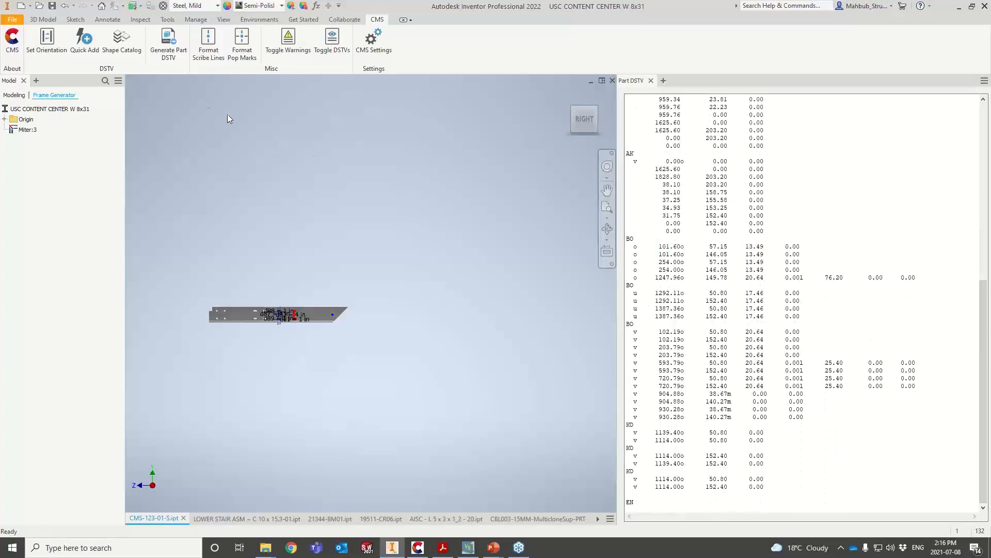
{"action": "left_click", "coordinate": [169, 41]}
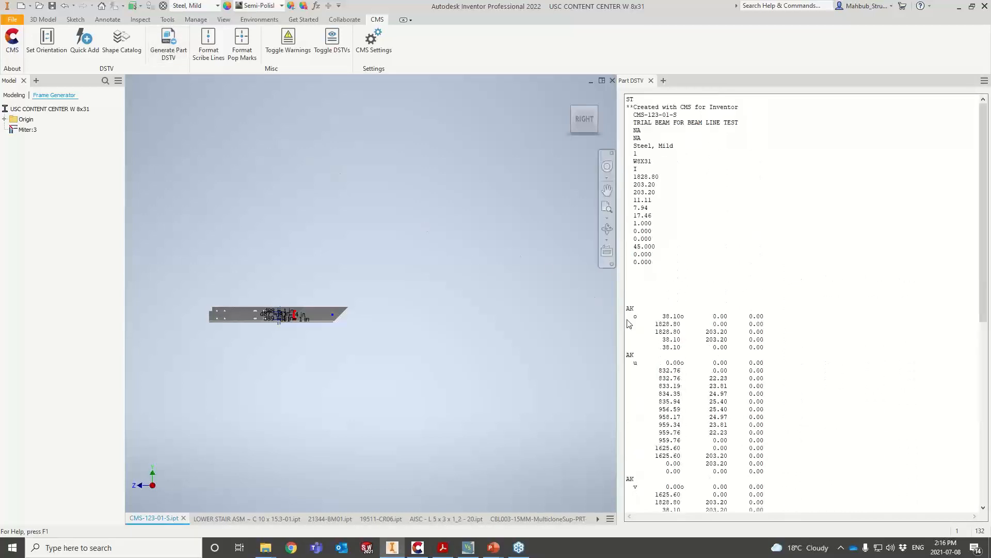
{"action": "scroll", "coordinate": [652, 341], "scroll_direction": "down", "scroll_amount": 15}
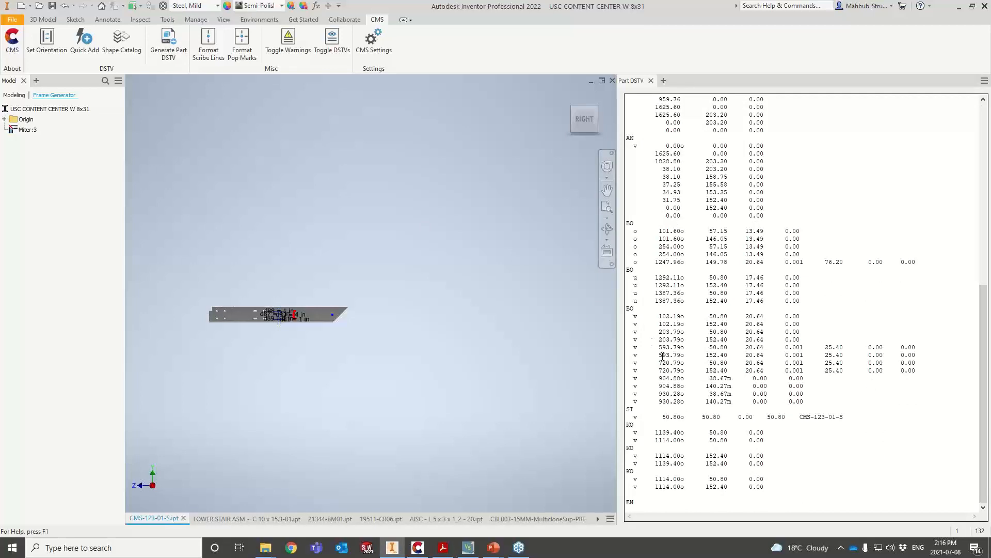
{"action": "left_click_drag", "start_coordinate": [854, 419], "coordinate": [626, 409]}
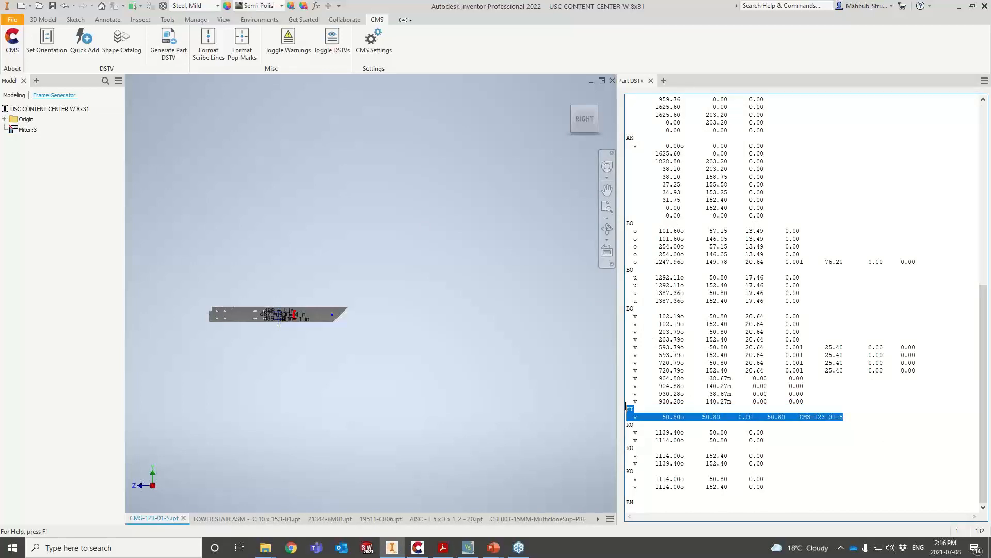
{"action": "left_click", "coordinate": [680, 424]}
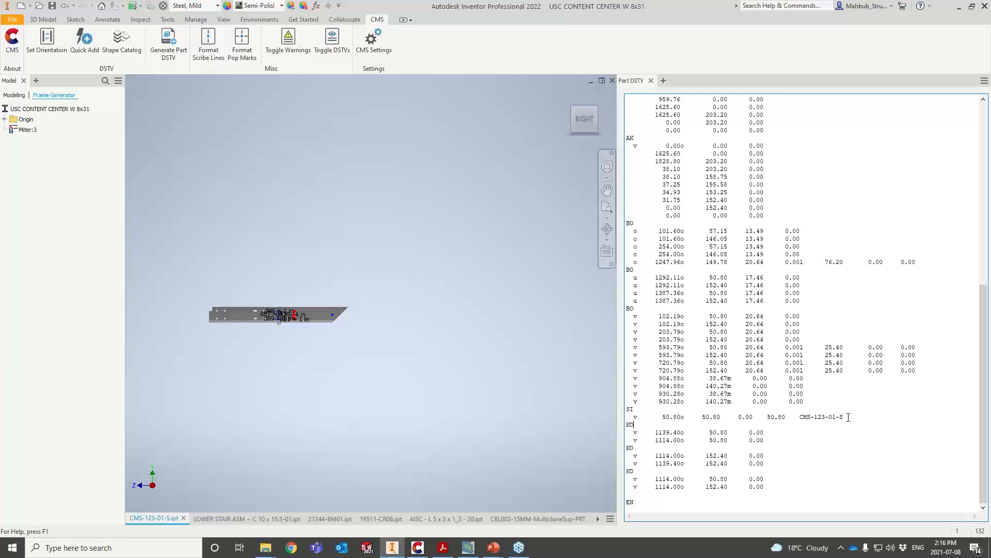
{"action": "left_click_drag", "start_coordinate": [848, 416], "coordinate": [801, 416]}
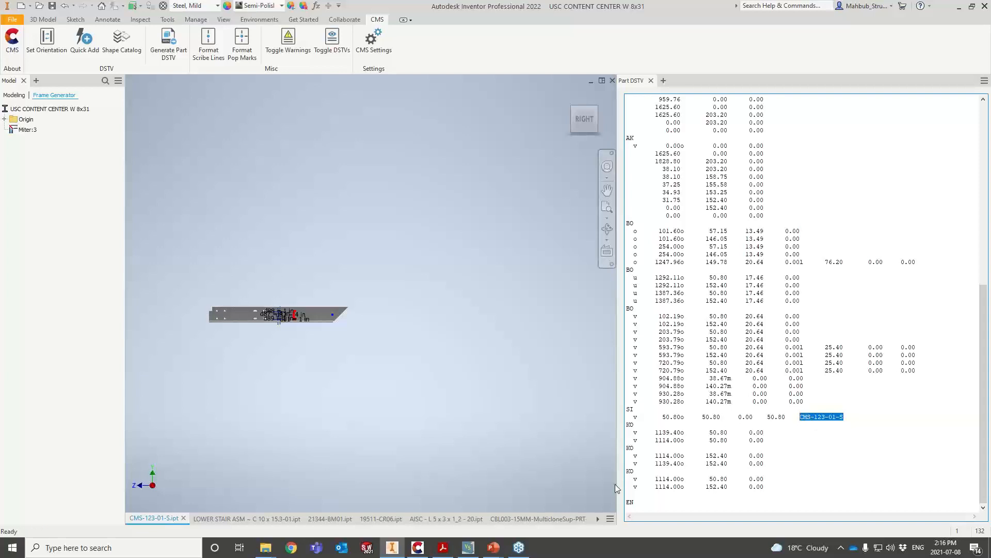
- Switch to the DSTV Component Manager Viewer and reload its file list from the C:\CMS\Inventor folder
{"action": "left_click", "coordinate": [422, 550]}
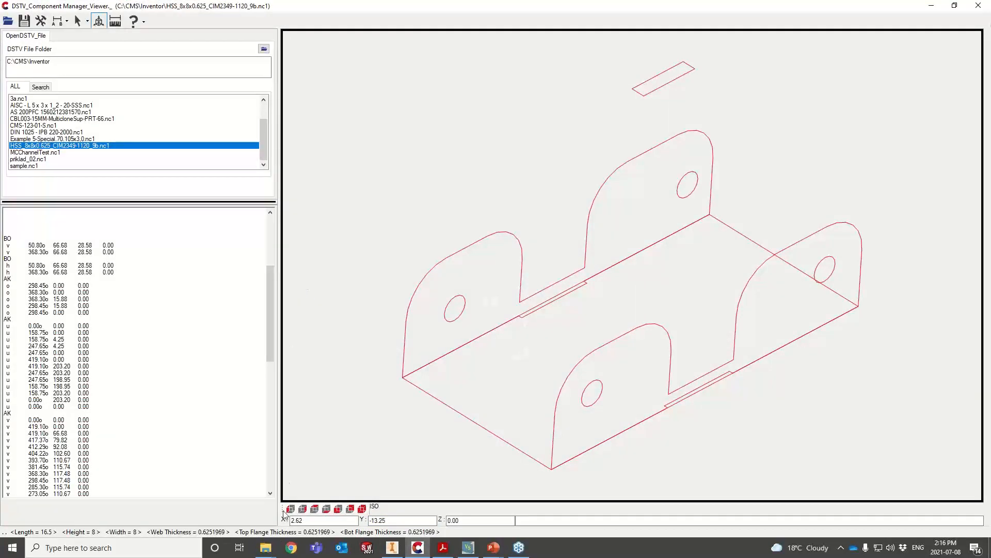
{"action": "mouse_move", "coordinate": [266, 547]}
{"action": "left_click", "coordinate": [304, 509]}
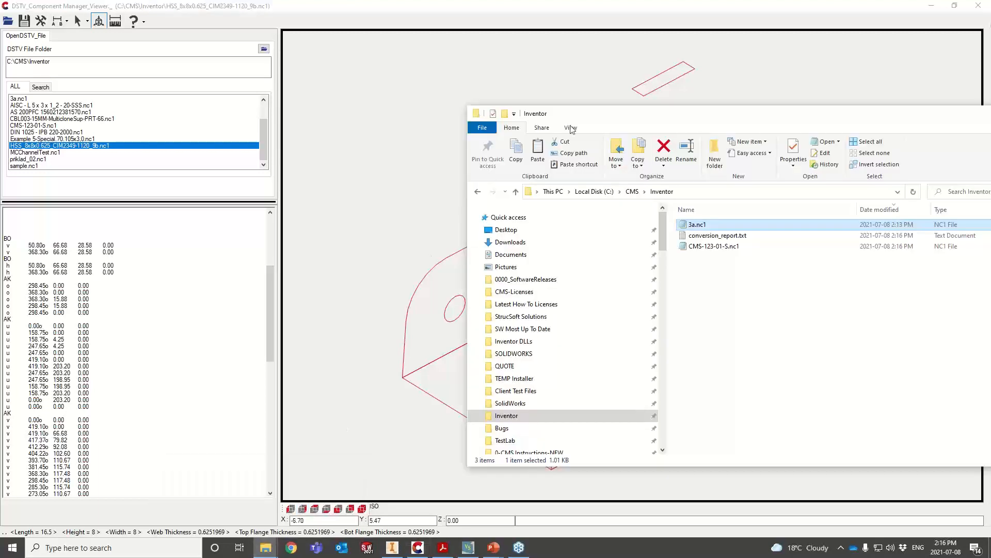
{"action": "left_click_drag", "start_coordinate": [634, 114], "coordinate": [436, 99]}
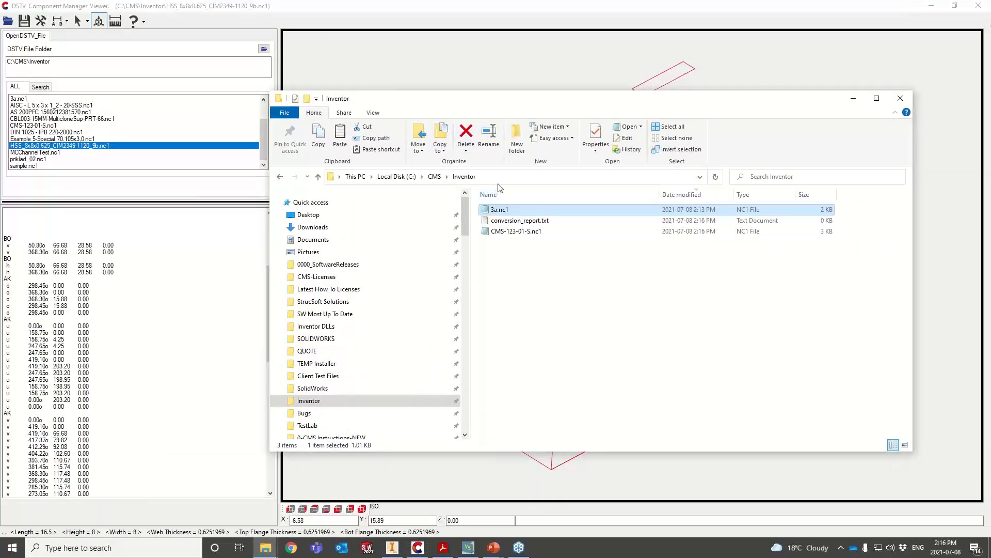
{"action": "left_click", "coordinate": [500, 177]}
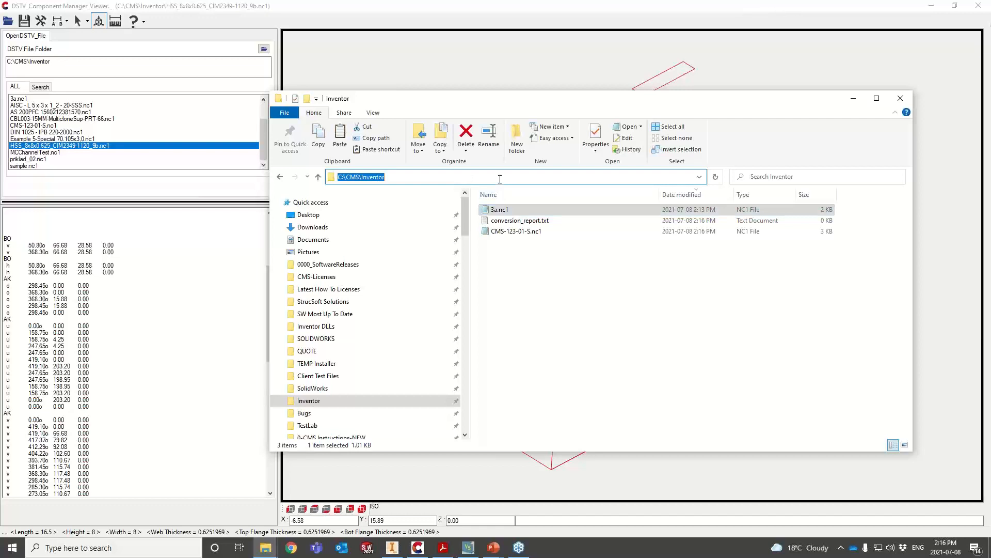
{"action": "key", "text": "ctrl+c"}
{"action": "left_click_drag", "start_coordinate": [65, 62], "coordinate": [2, 63]}
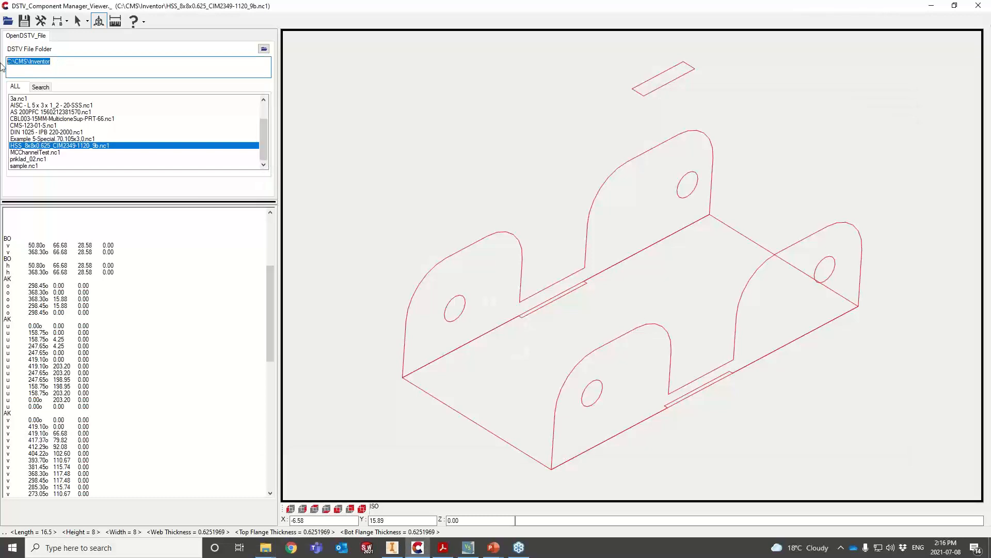
{"action": "key", "text": "ctrl+v"}
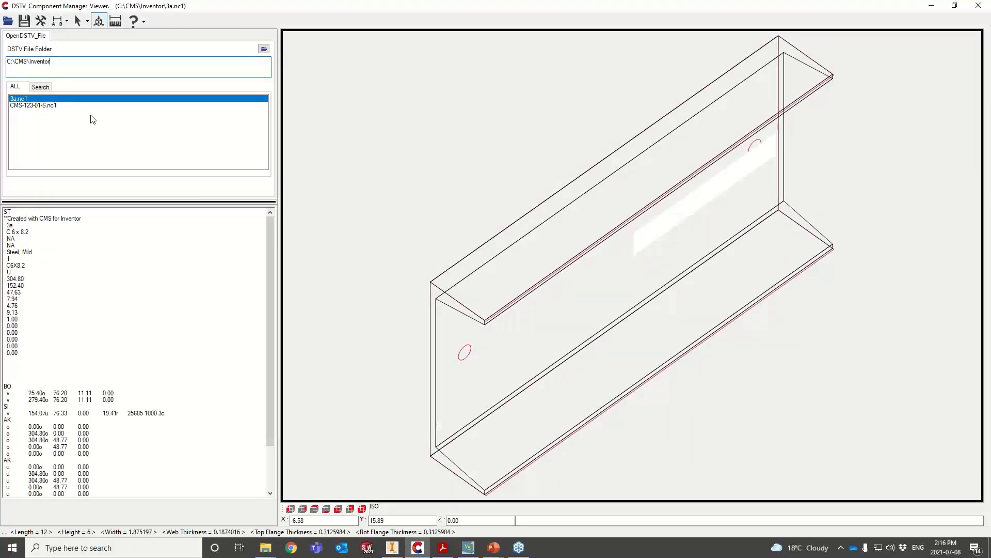
- Examine the stamped text of 3a.nc1 and CMS-123-01-S.nc1 in the front view
{"action": "left_click", "coordinate": [338, 509]}
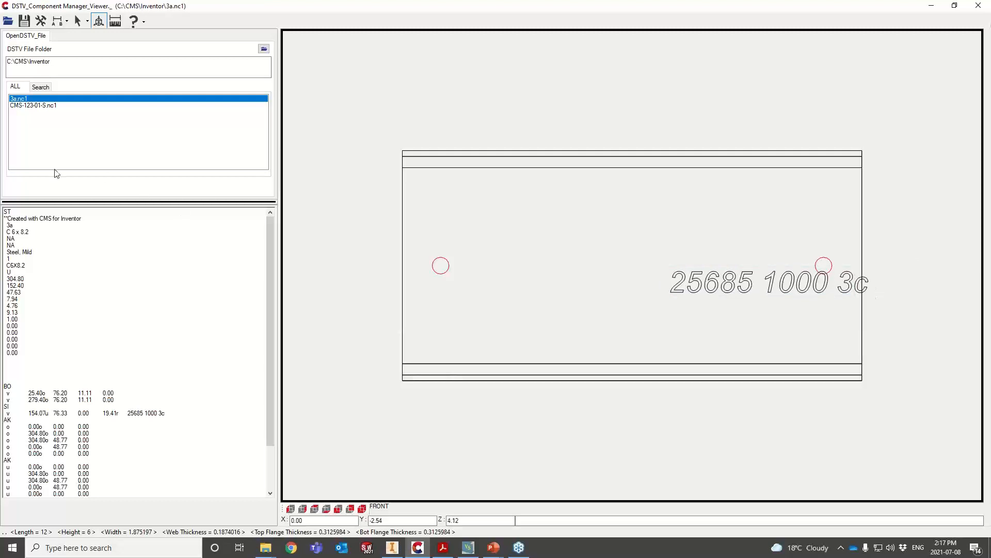
{"action": "left_click", "coordinate": [37, 106]}
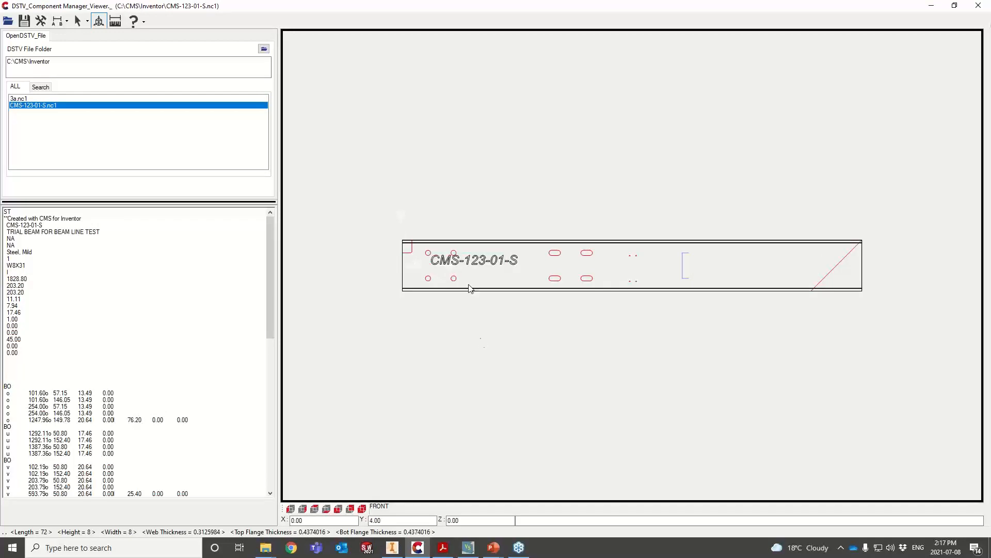
{"action": "middle_click_drag", "start_coordinate": [664, 296], "coordinate": [524, 291]}
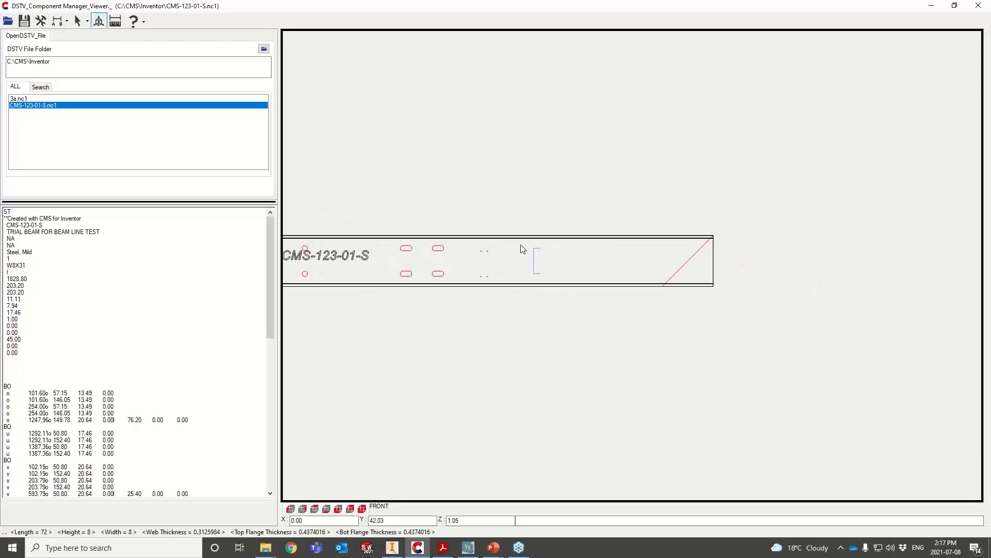
- Inspect the scribe lines and lower pop marks on the beam's web, and view the whole beam isometrically
{"action": "scroll", "coordinate": [531, 329], "scroll_direction": "up", "scroll_amount": 3}
{"action": "middle_click_drag", "start_coordinate": [531, 328], "coordinate": [511, 266]}
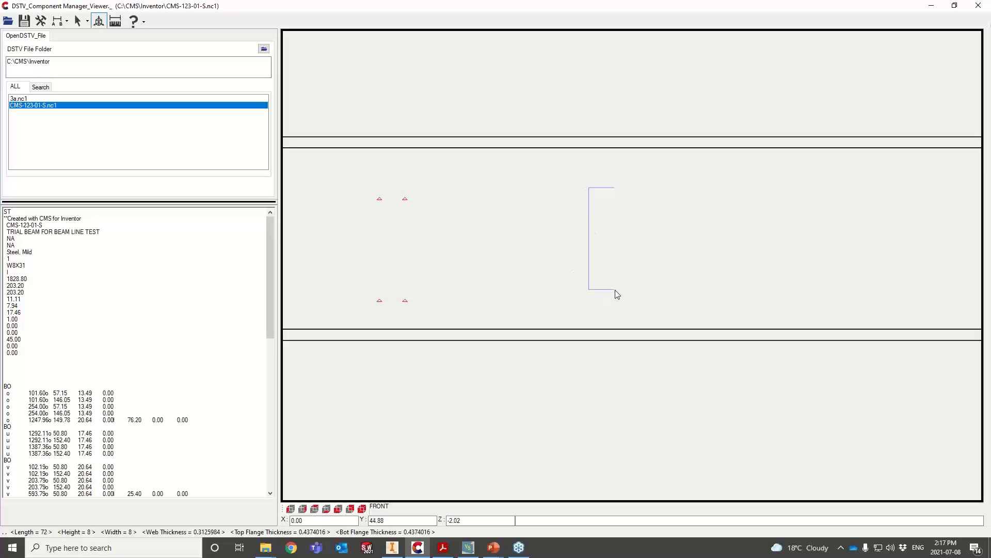
{"action": "left_click", "coordinate": [405, 302]}
{"action": "left_click", "coordinate": [380, 301]}
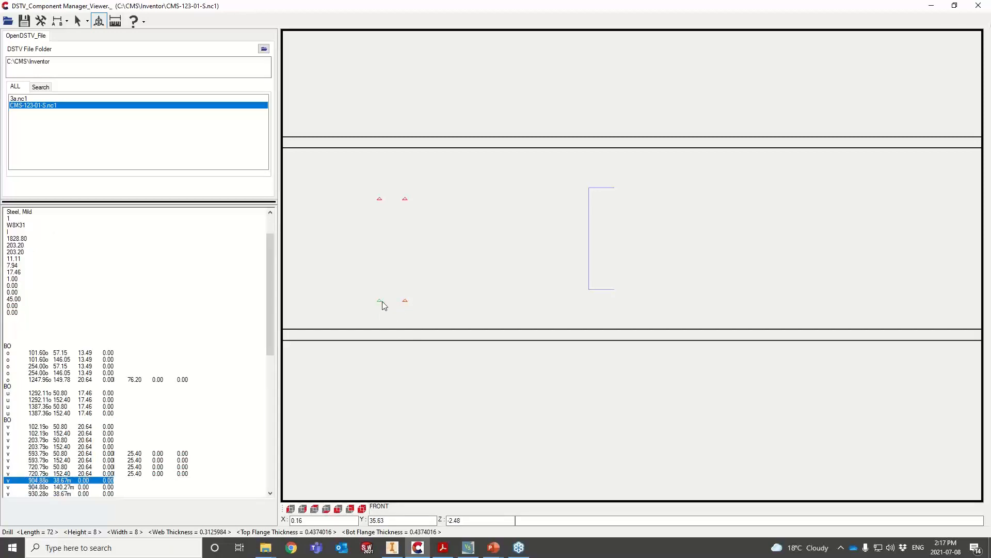
{"action": "left_click", "coordinate": [363, 509]}
{"action": "middle_click_drag", "start_coordinate": [364, 295], "coordinate": [371, 271]}
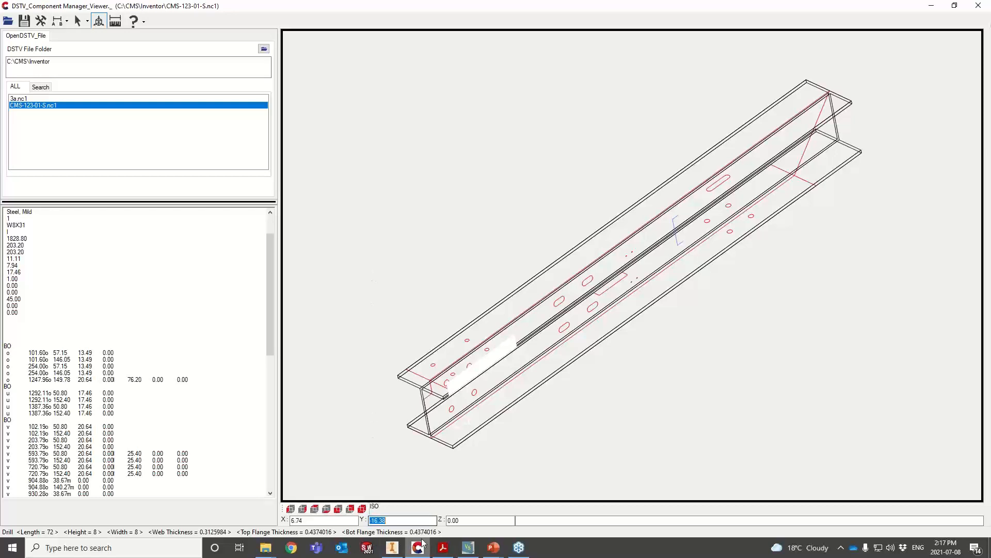
- Switch to Inventor, open the LOWER STAIR ASM - C 10 x 15.3-01.ipt channel and generate its part DSTV
{"action": "left_click", "coordinate": [400, 547]}
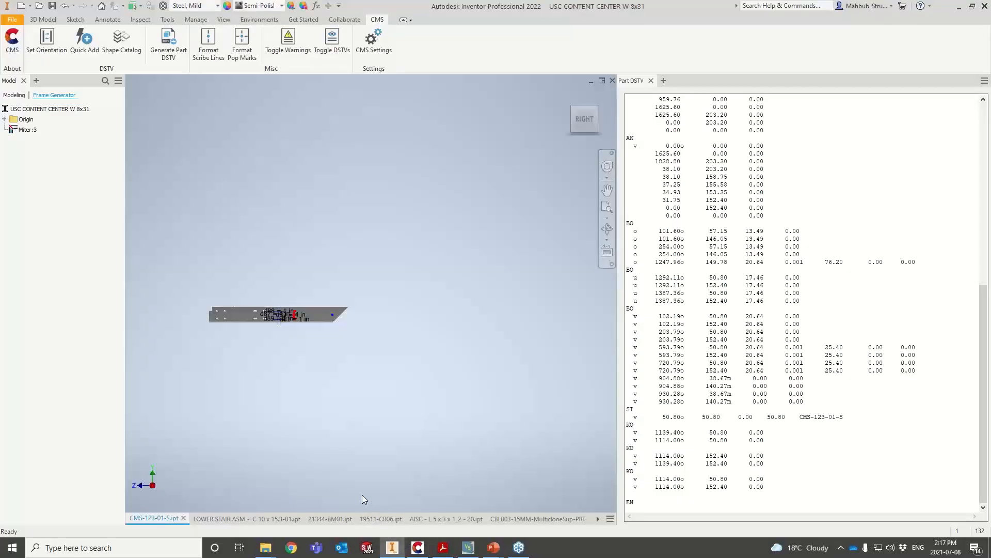
{"action": "left_click", "coordinate": [232, 517]}
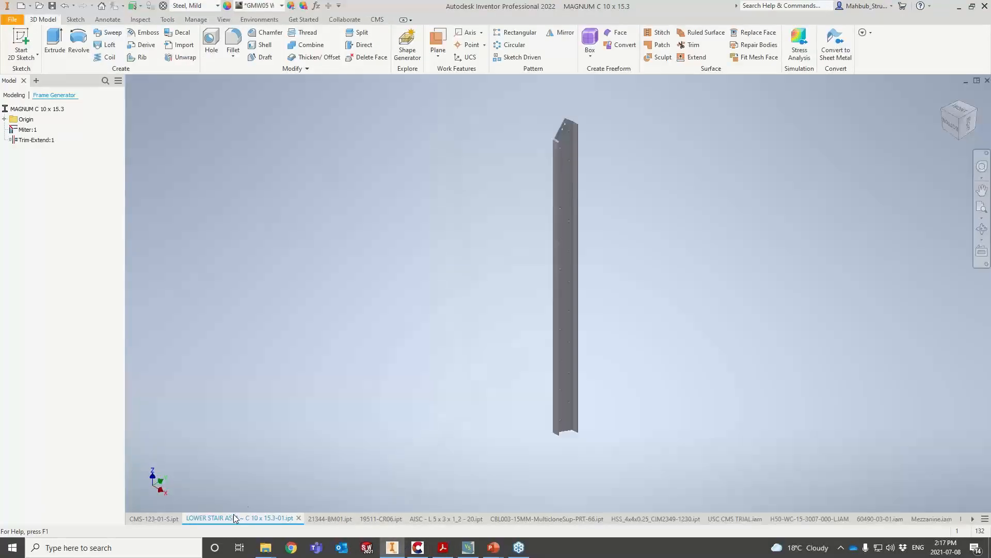
{"action": "scroll", "coordinate": [584, 157], "scroll_direction": "down", "scroll_amount": 2}
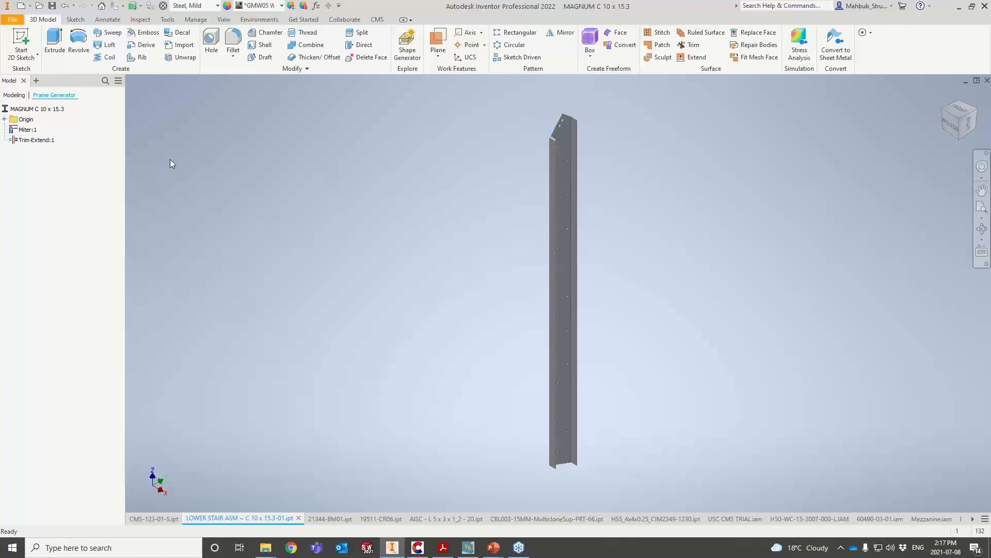
{"action": "left_click", "coordinate": [378, 20]}
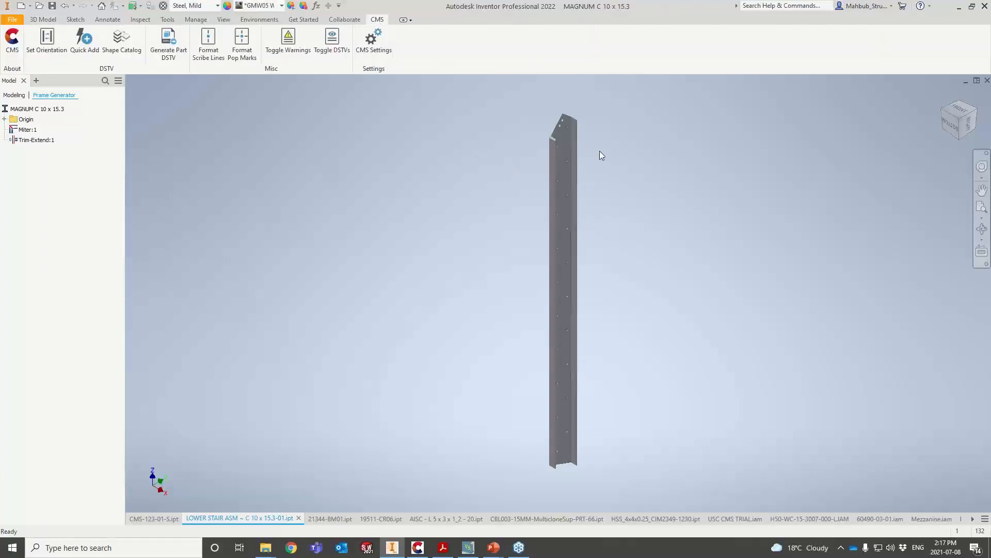
{"action": "left_click", "coordinate": [176, 61]}
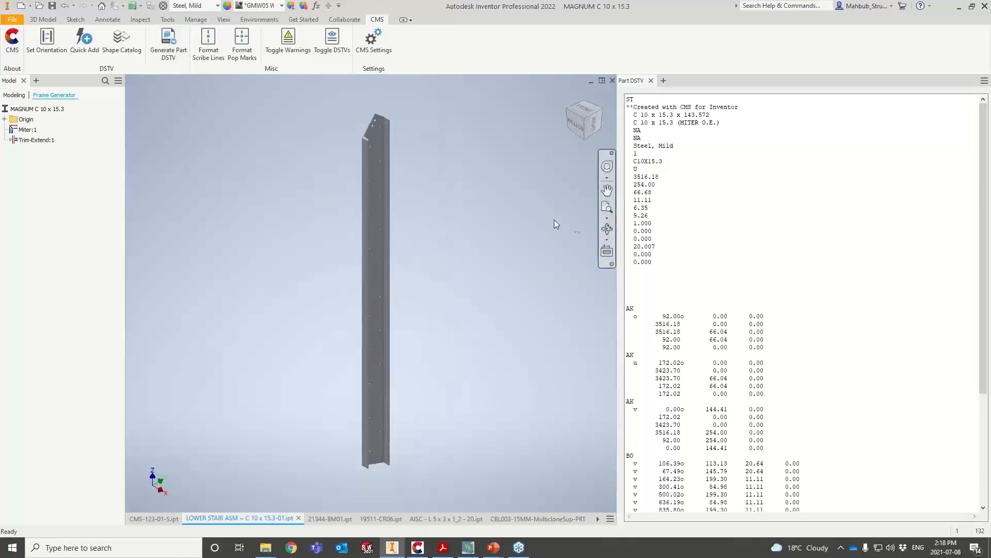
- Examine the channel's DSTV, highlighting the angle value in the header and the SI stamp block at the end
{"action": "scroll", "coordinate": [672, 239], "scroll_direction": "down", "scroll_amount": 4}
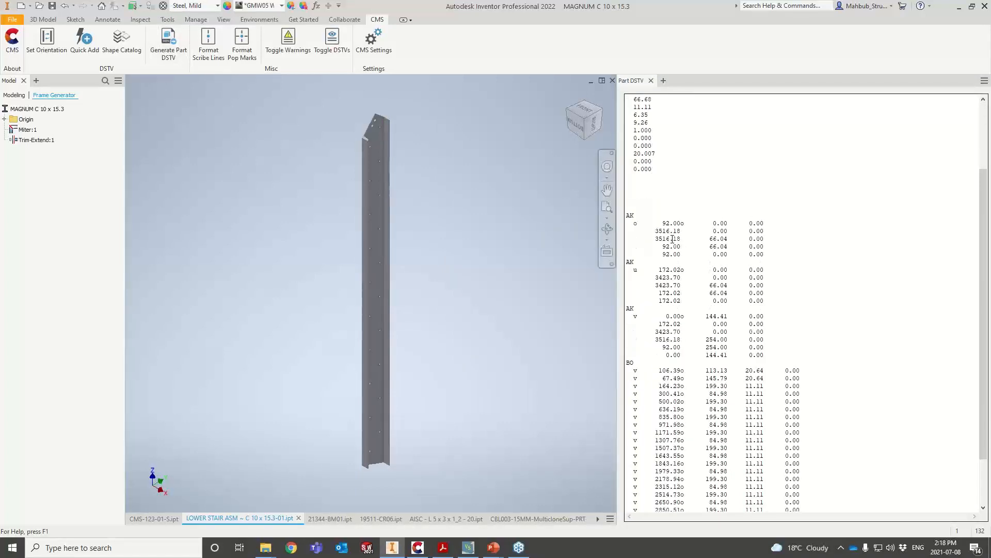
{"action": "scroll", "coordinate": [666, 237], "scroll_direction": "up", "scroll_amount": 4}
{"action": "scroll", "coordinate": [667, 237], "scroll_direction": "down", "scroll_amount": 6}
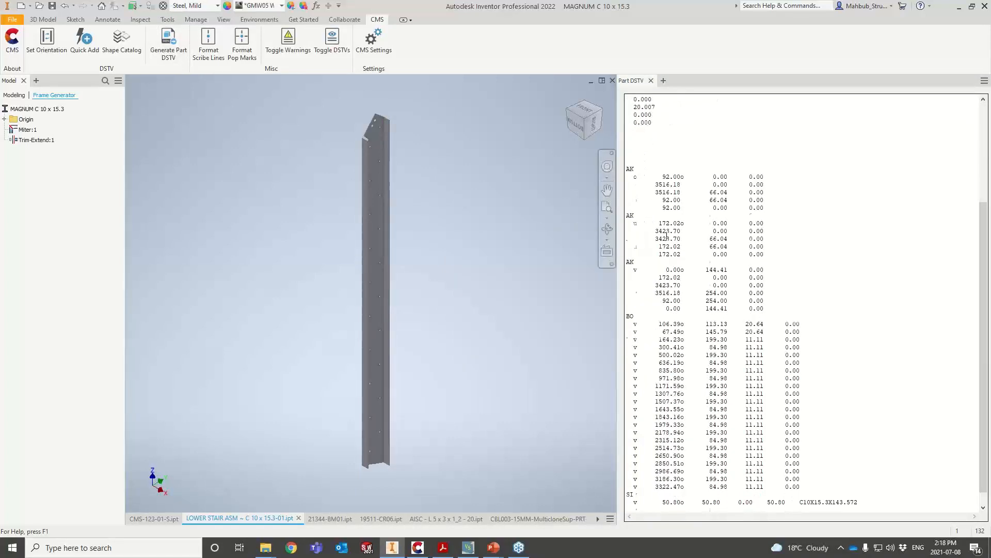
{"action": "scroll", "coordinate": [666, 227], "scroll_direction": "up", "scroll_amount": 1}
{"action": "left_click_drag", "start_coordinate": [662, 128], "coordinate": [631, 130]}
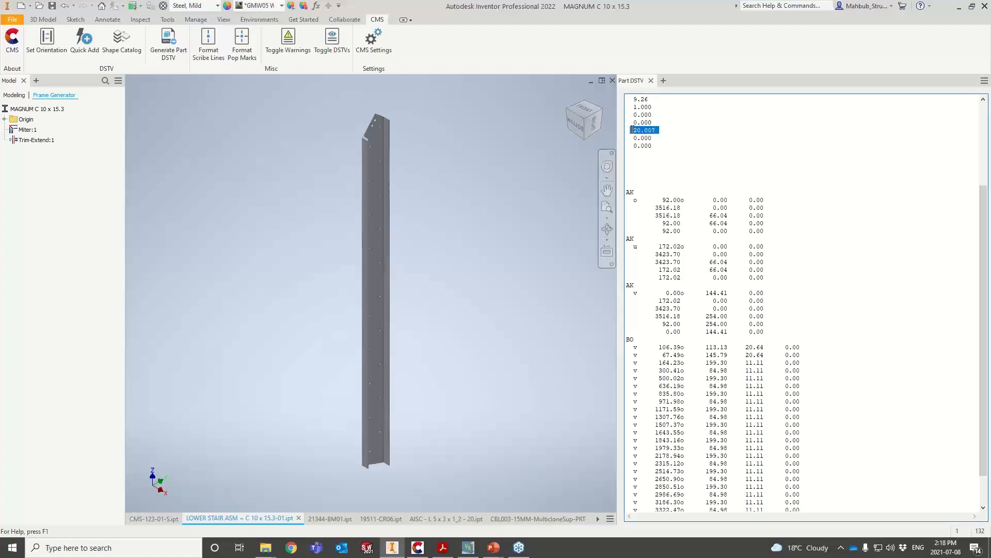
{"action": "scroll", "coordinate": [666, 228], "scroll_direction": "down", "scroll_amount": 2}
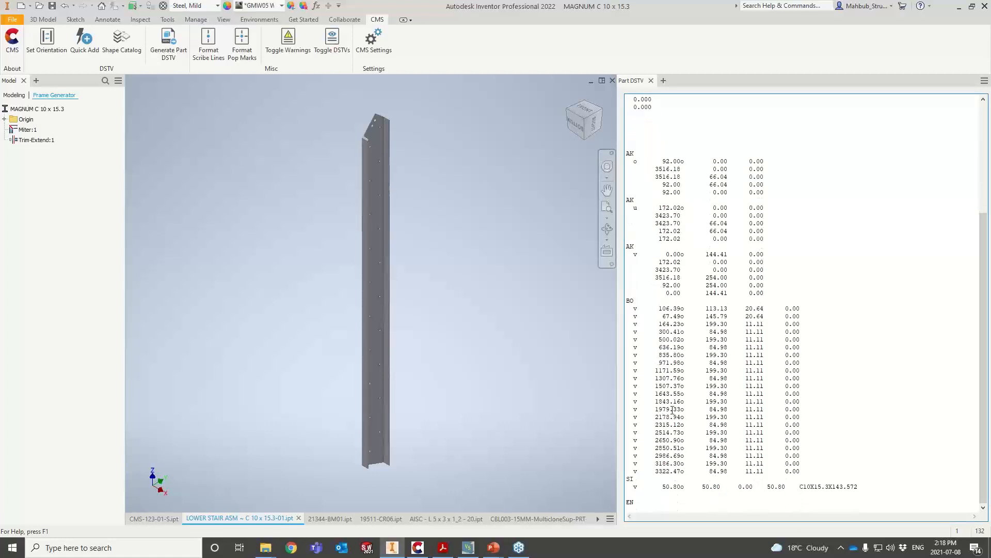
{"action": "left_click_drag", "start_coordinate": [861, 487], "coordinate": [624, 477]}
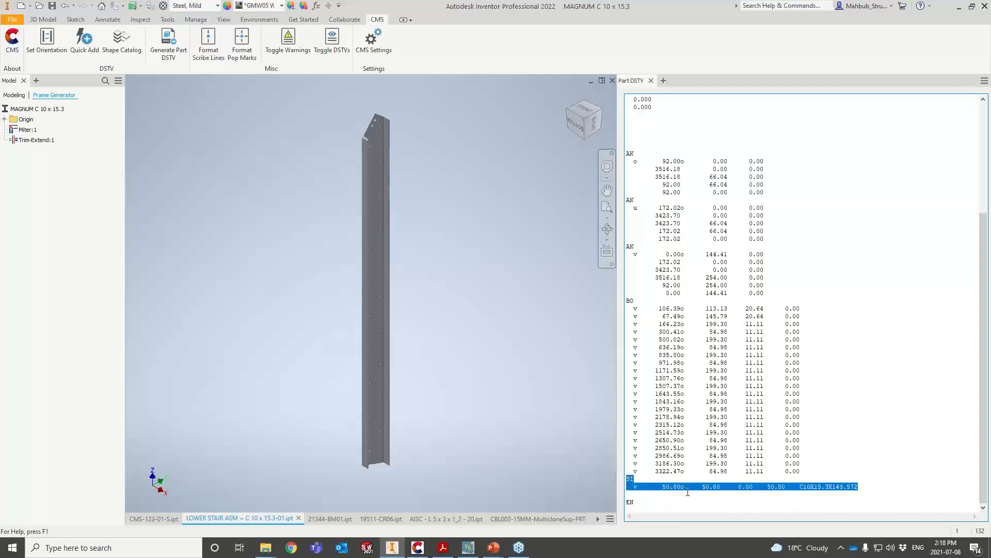
{"action": "left_click", "coordinate": [831, 447]}
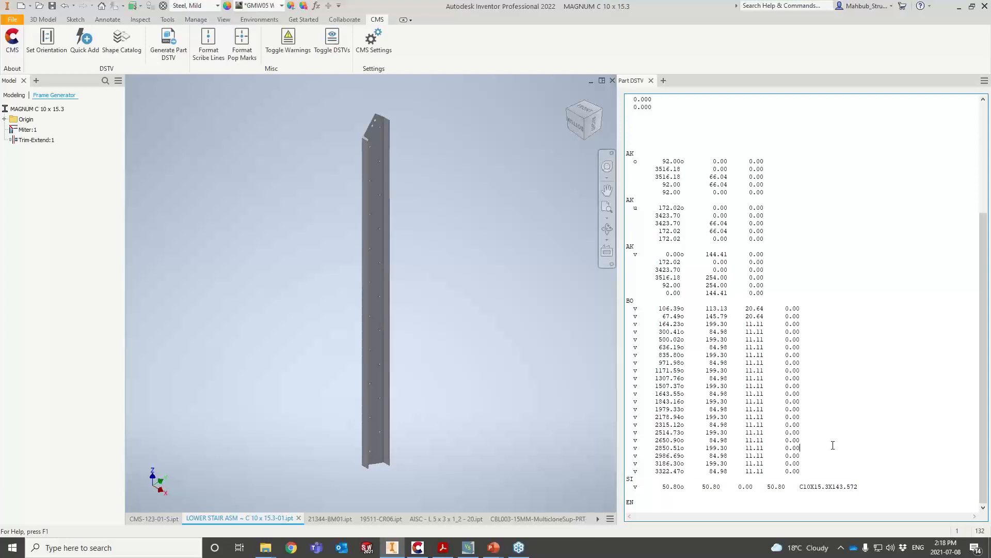
- Bring up the 21344-BM01.ipt runway beam, look over its triangular web cutouts and generate its part DSTV
{"action": "left_click", "coordinate": [320, 518]}
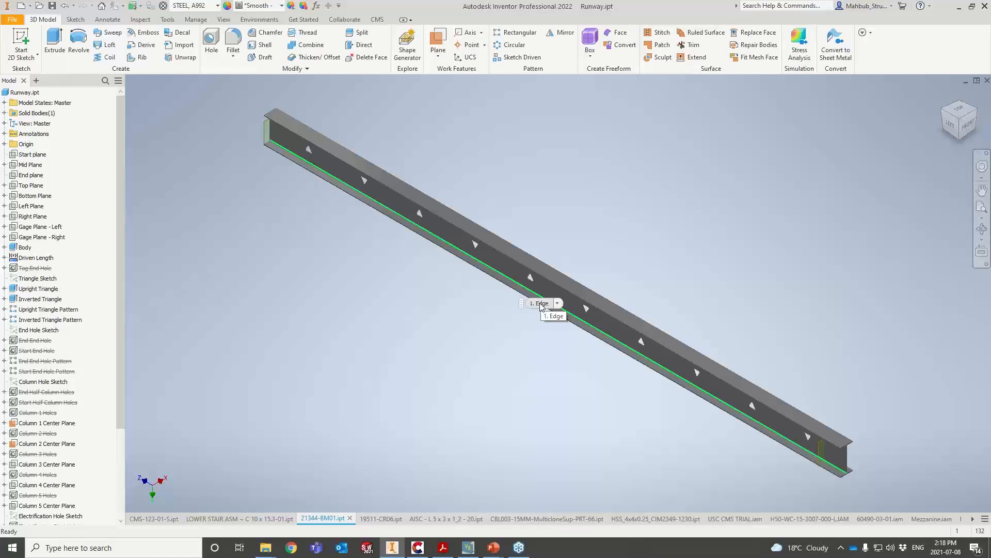
{"action": "scroll", "coordinate": [532, 284], "scroll_direction": "down", "scroll_amount": 5}
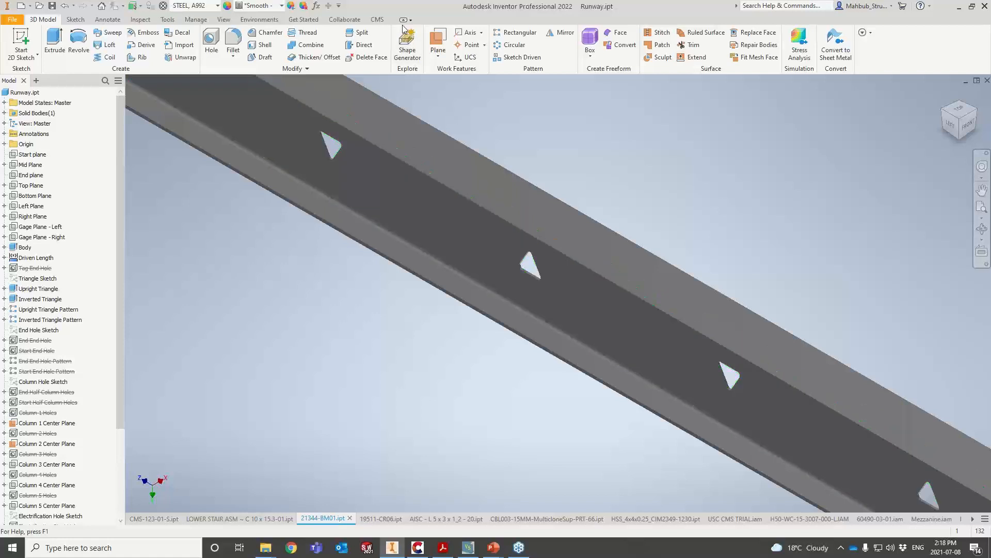
{"action": "left_click", "coordinate": [377, 19]}
{"action": "scroll", "coordinate": [207, 94], "scroll_direction": "up", "scroll_amount": 5}
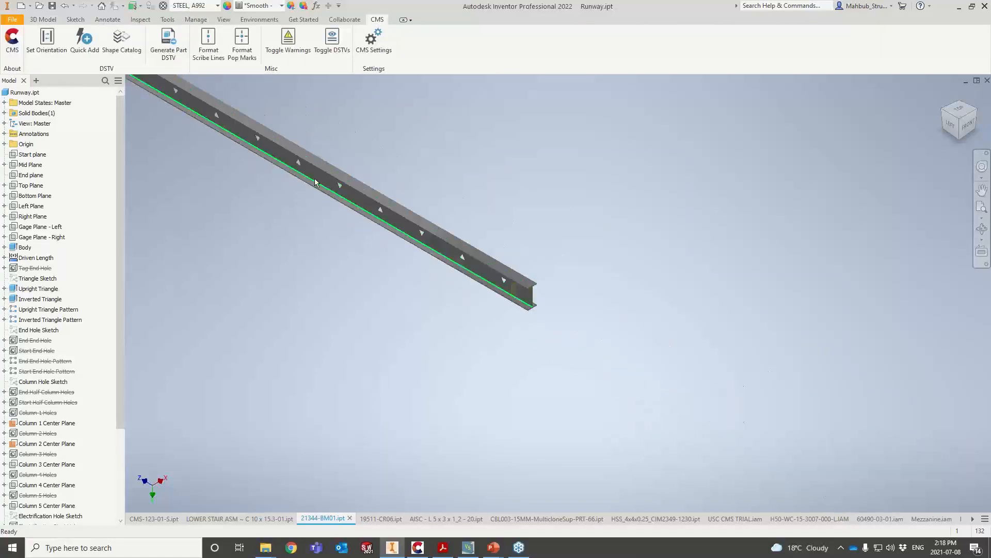
{"action": "scroll", "coordinate": [313, 178], "scroll_direction": "up", "scroll_amount": 3}
{"action": "scroll", "coordinate": [294, 170], "scroll_direction": "down", "scroll_amount": 4}
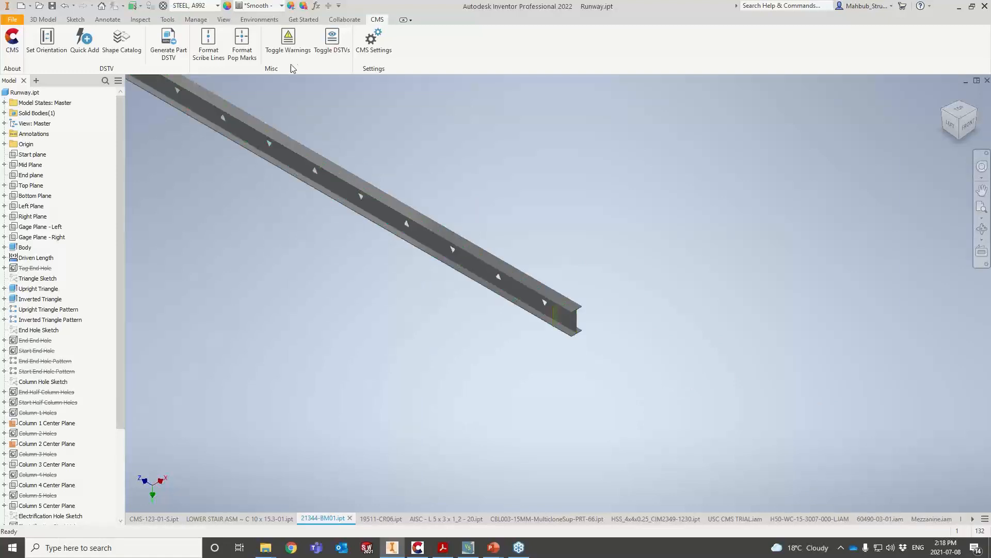
{"action": "left_click", "coordinate": [167, 54]}
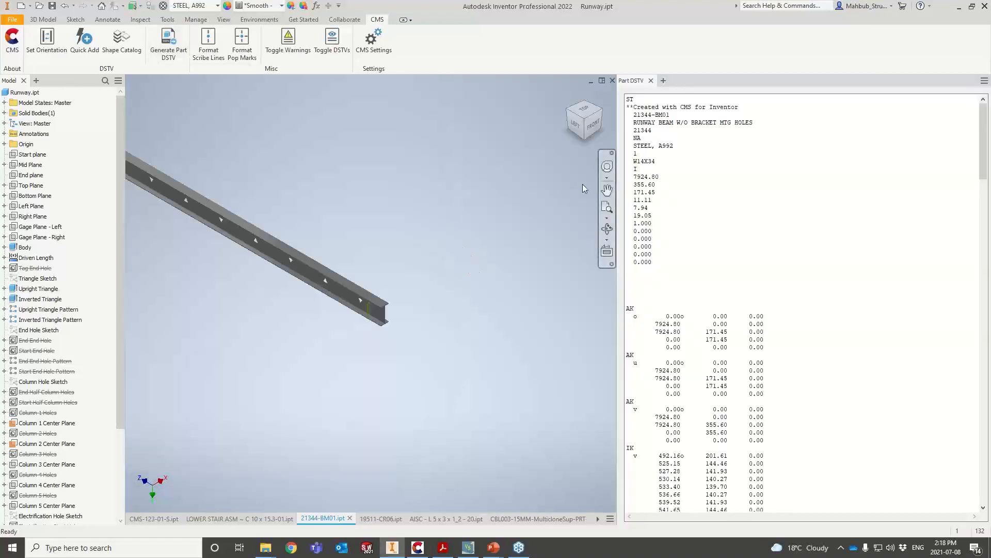
- Read through the IK inner contour blocks for the triangular cutouts in the runway beam's DSTV
{"action": "scroll", "coordinate": [682, 344], "scroll_direction": "down", "scroll_amount": 10}
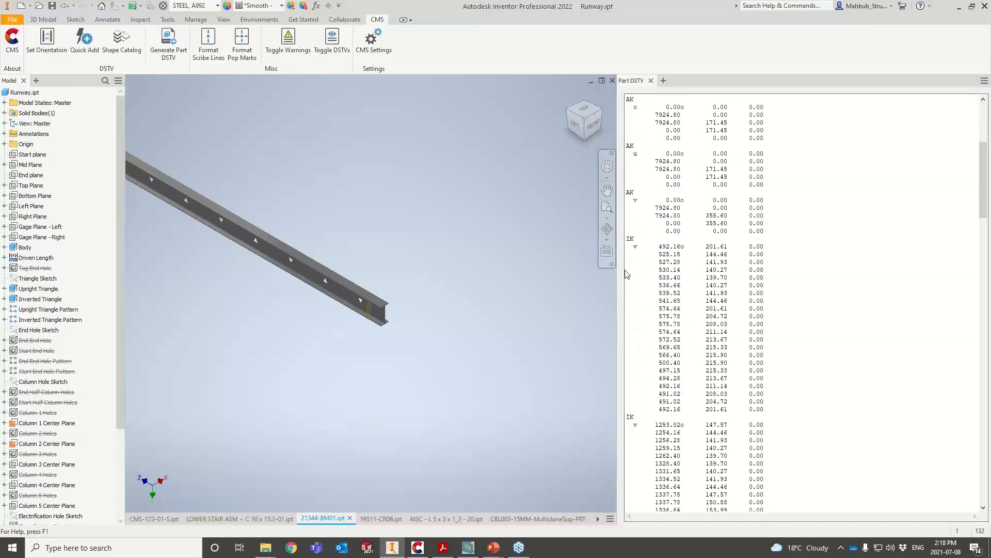
{"action": "scroll", "coordinate": [631, 253], "scroll_direction": "down", "scroll_amount": 15}
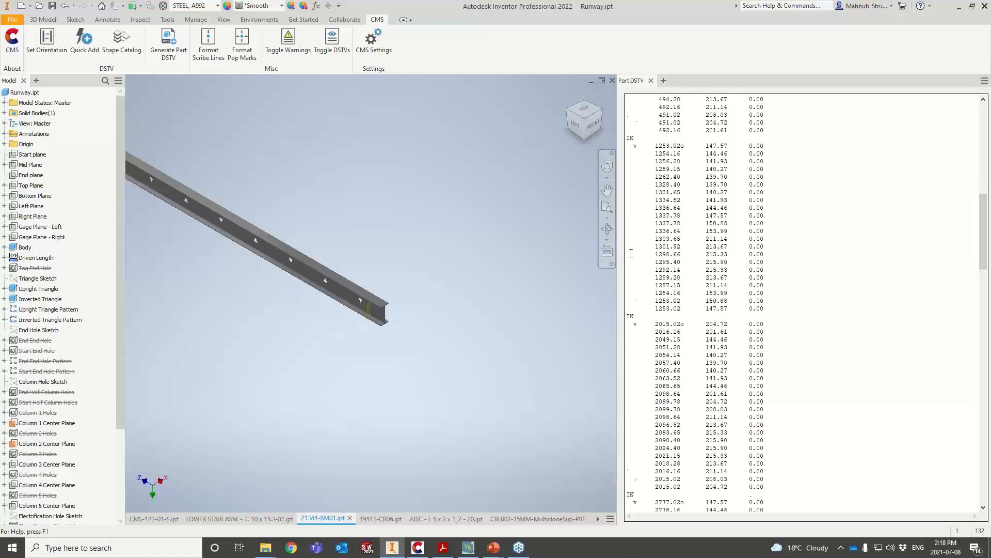
{"action": "scroll", "coordinate": [631, 253], "scroll_direction": "down", "scroll_amount": 19}
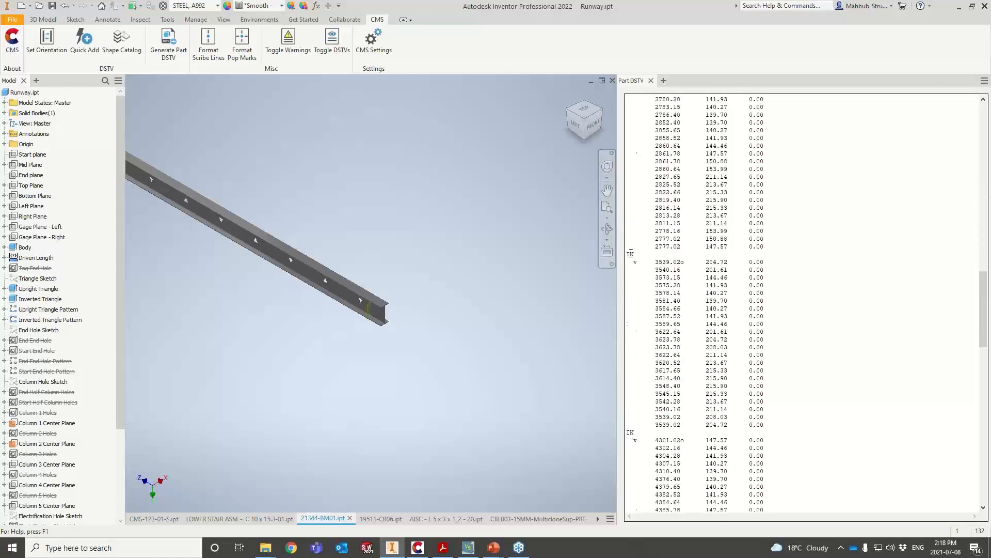
{"action": "scroll", "coordinate": [631, 253], "scroll_direction": "down", "scroll_amount": 7}
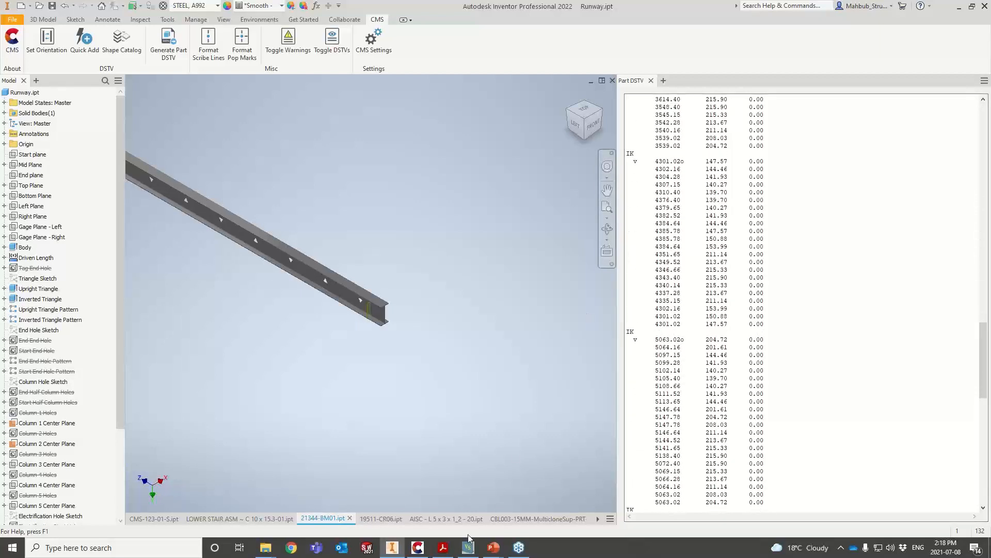
- Switch to the DSTV Component Manager Viewer, reload the files from C:\CMS\Inventor and display 21344-BM01.nc1
{"action": "left_click", "coordinate": [418, 547]}
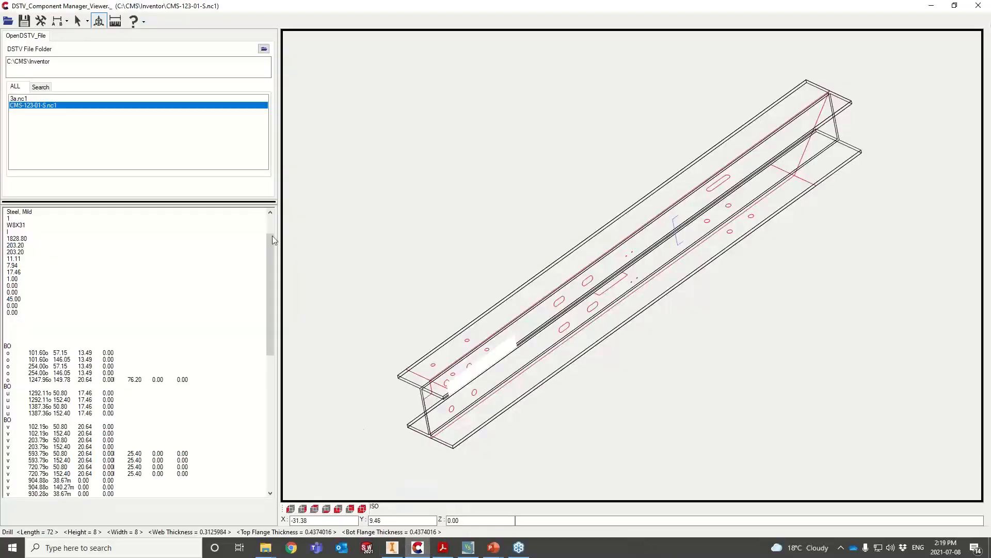
{"action": "left_click_drag", "start_coordinate": [74, 63], "coordinate": [1, 68]}
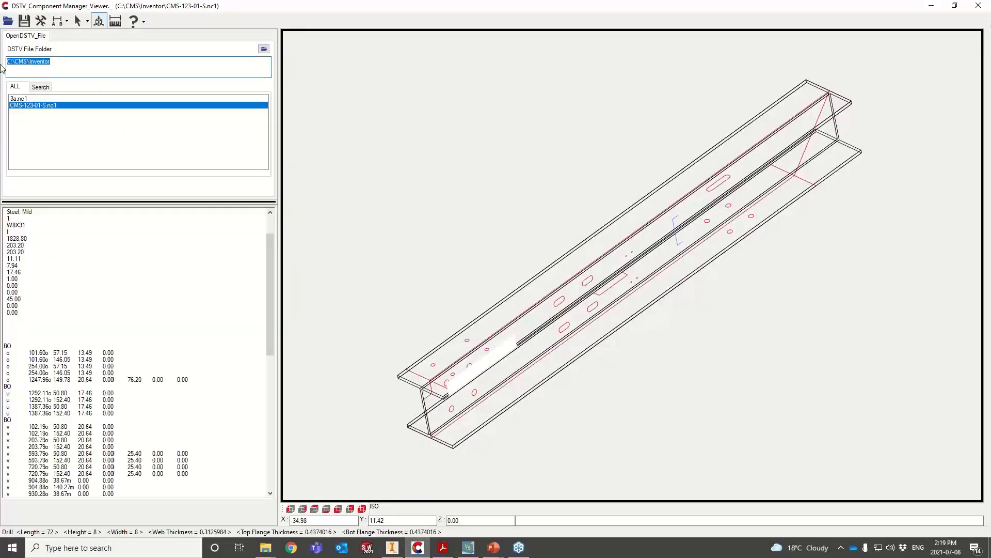
{"action": "key", "text": "ctrl+x"}
{"action": "key", "text": "ctrl+v"}
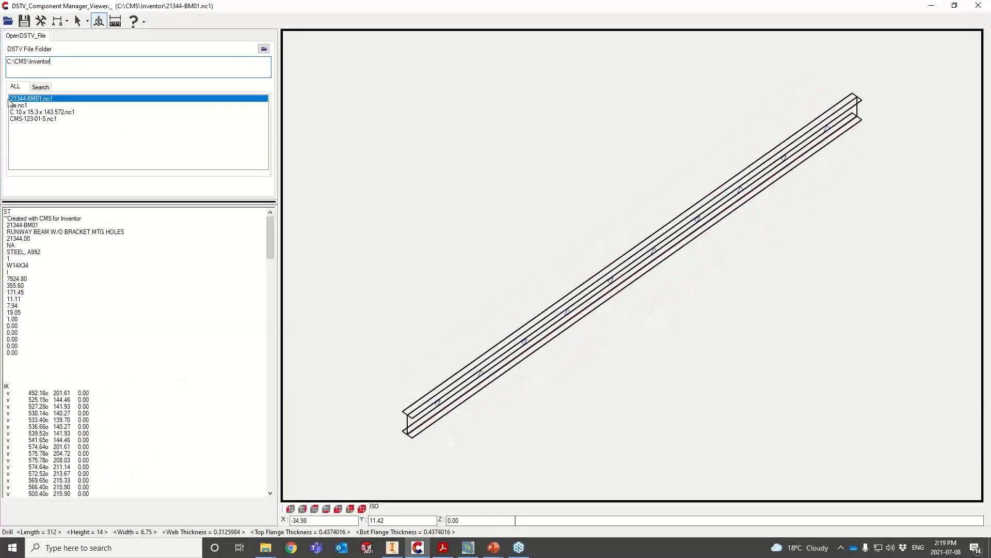
{"action": "left_click", "coordinate": [36, 120]}
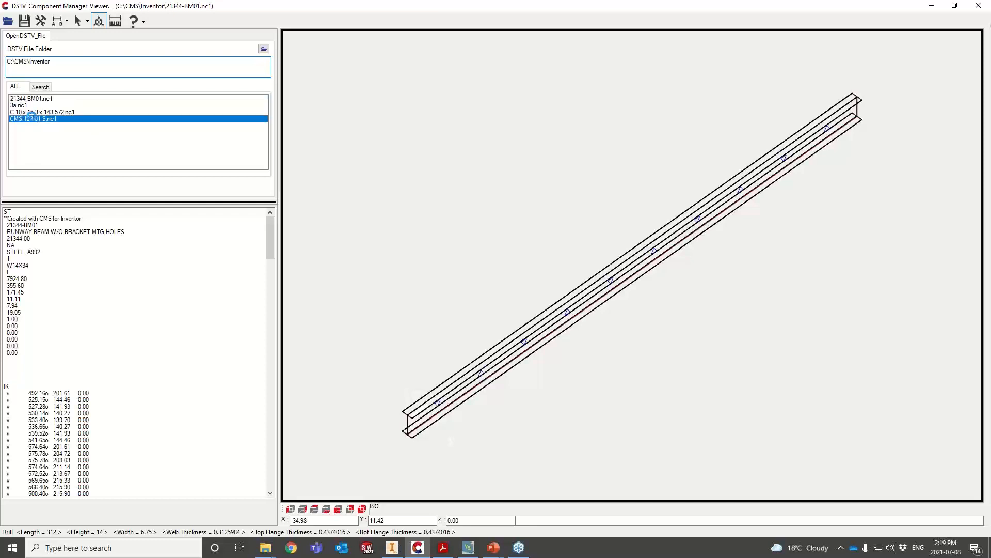
{"action": "left_click", "coordinate": [34, 98]}
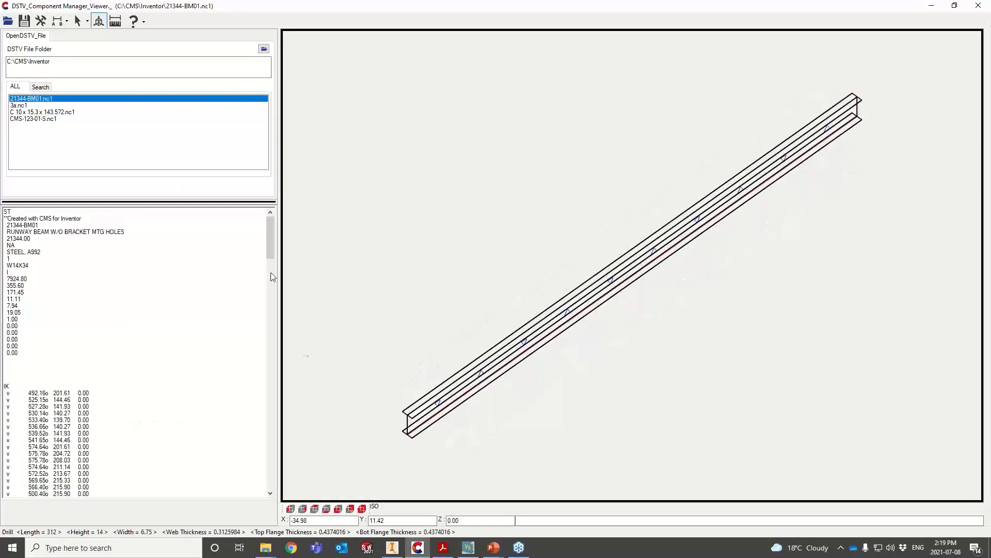
- Inspect the runway beam's stamped text and triangular web cutouts along its length in the front view
{"action": "left_click", "coordinate": [339, 509]}
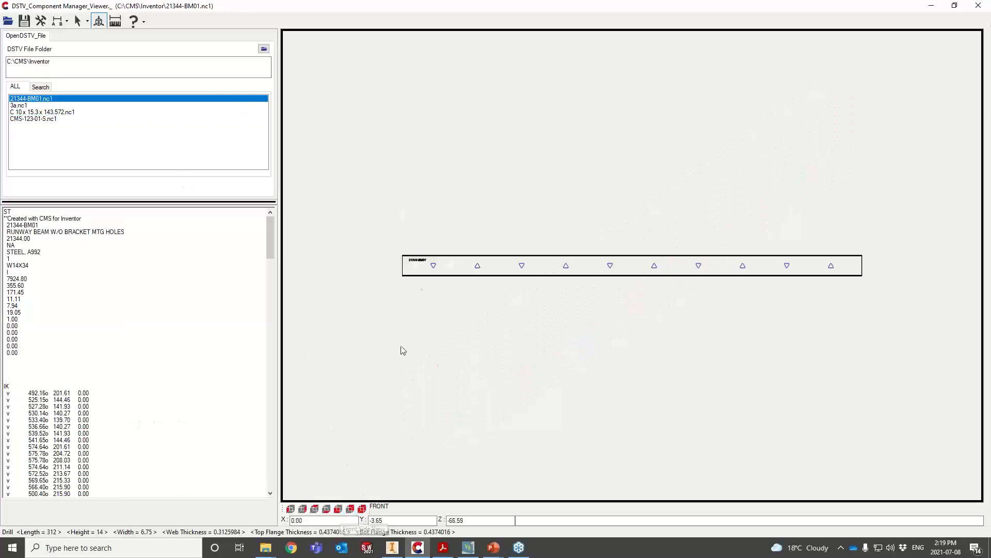
{"action": "scroll", "coordinate": [427, 286], "scroll_direction": "up", "scroll_amount": 7}
{"action": "middle_click_drag", "start_coordinate": [427, 286], "coordinate": [509, 339]}
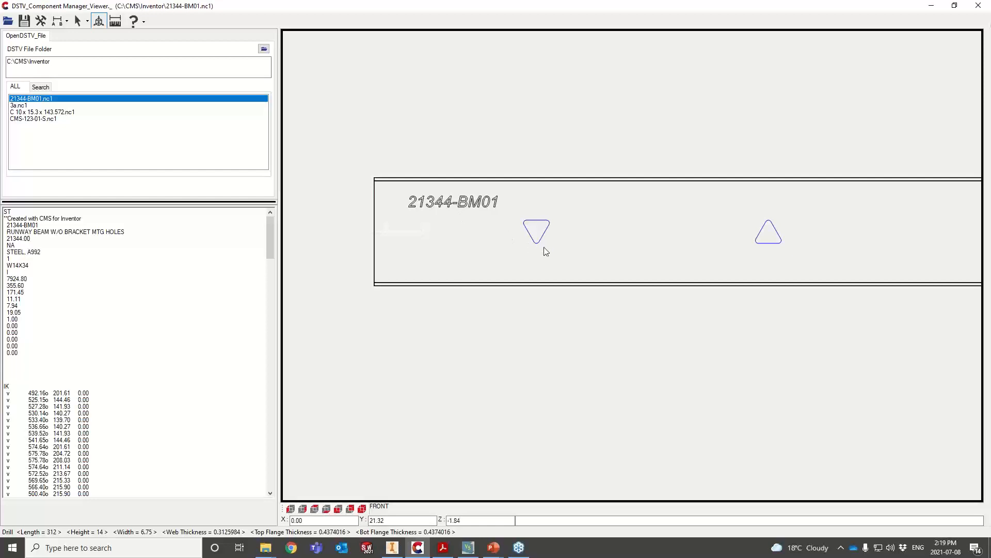
{"action": "middle_click_drag", "start_coordinate": [582, 309], "coordinate": [325, 330]}
{"action": "mouse_move", "coordinate": [561, 377]}
{"action": "middle_mouse_down"}
{"action": "mouse_move", "coordinate": [287, 384]}
{"action": "mouse_move", "coordinate": [357, 379]}
{"action": "middle_mouse_up"}
{"action": "scroll", "coordinate": [682, 379], "scroll_direction": "up", "scroll_amount": 1}
{"action": "middle_click_drag", "start_coordinate": [674, 380], "coordinate": [474, 388]}
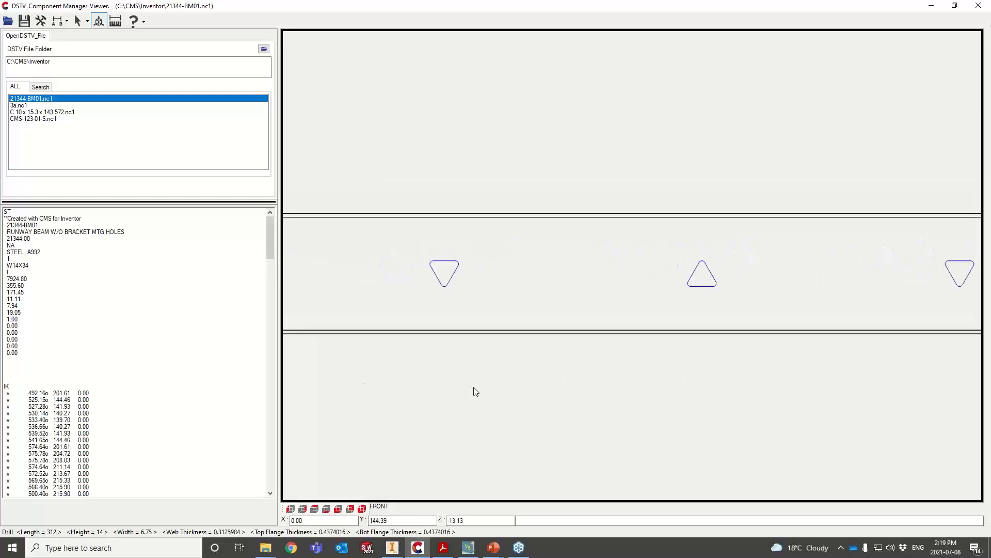
- Return to Inventor, inspect the copes on 19511-CR06.ipt, generate its part DSTV and review the file down to its SI block
{"action": "left_click", "coordinate": [392, 546]}
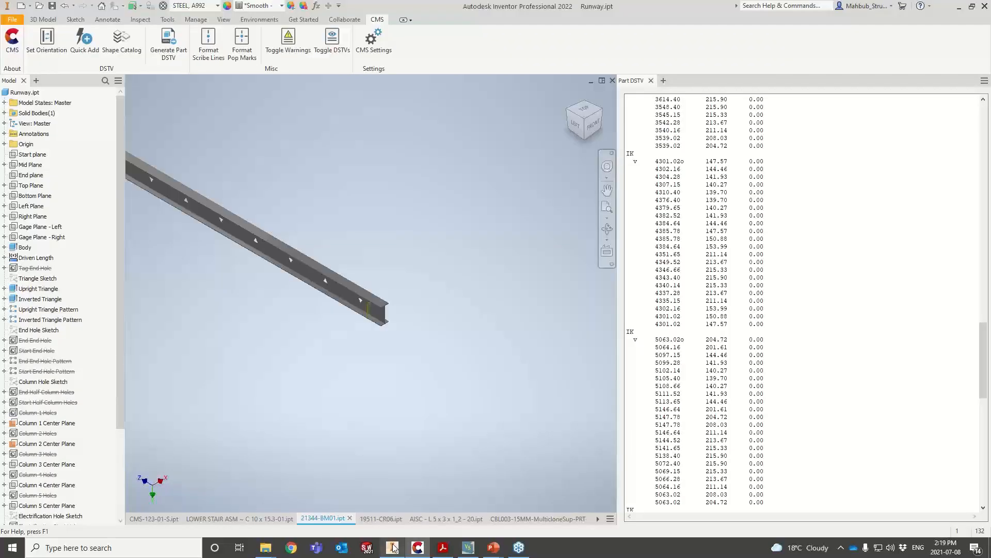
{"action": "left_click", "coordinate": [392, 516]}
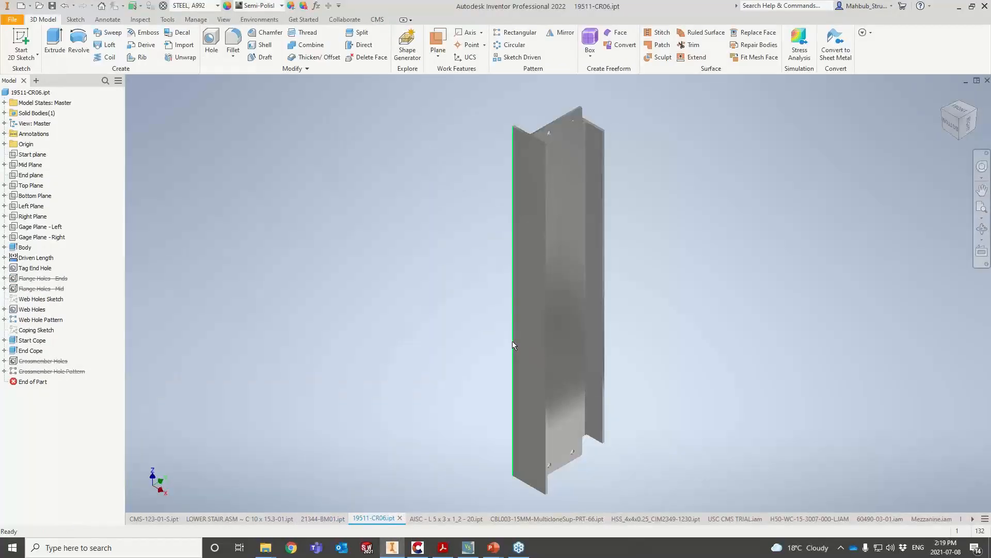
{"action": "scroll", "coordinate": [589, 478], "scroll_direction": "down", "scroll_amount": 4}
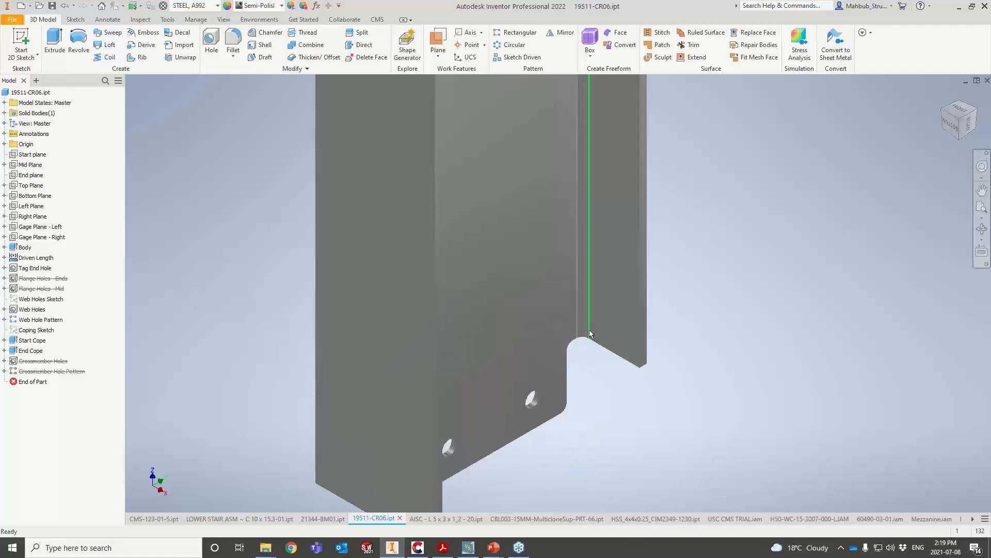
{"action": "scroll", "coordinate": [590, 333], "scroll_direction": "up", "scroll_amount": 5}
{"action": "scroll", "coordinate": [563, 217], "scroll_direction": "down", "scroll_amount": 4}
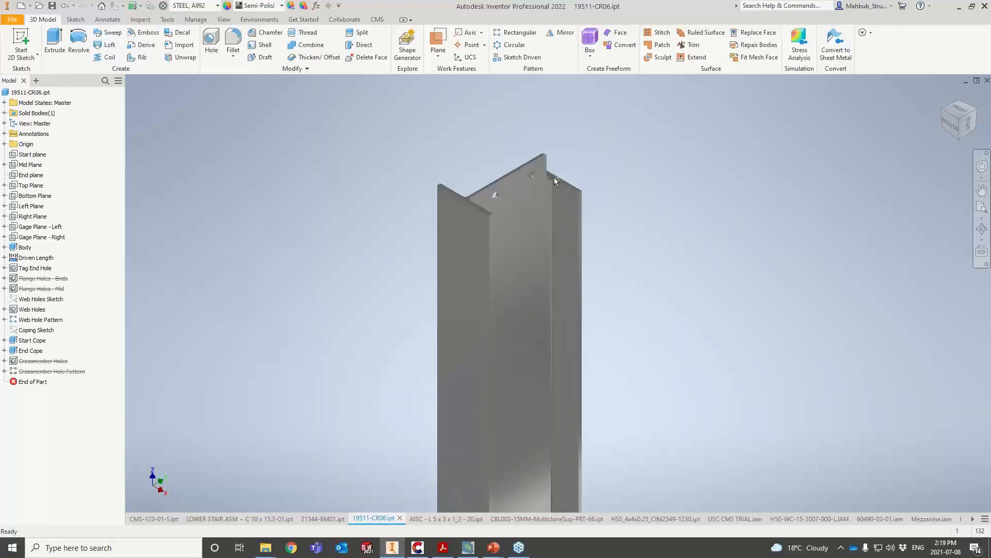
{"action": "left_click", "coordinate": [378, 19]}
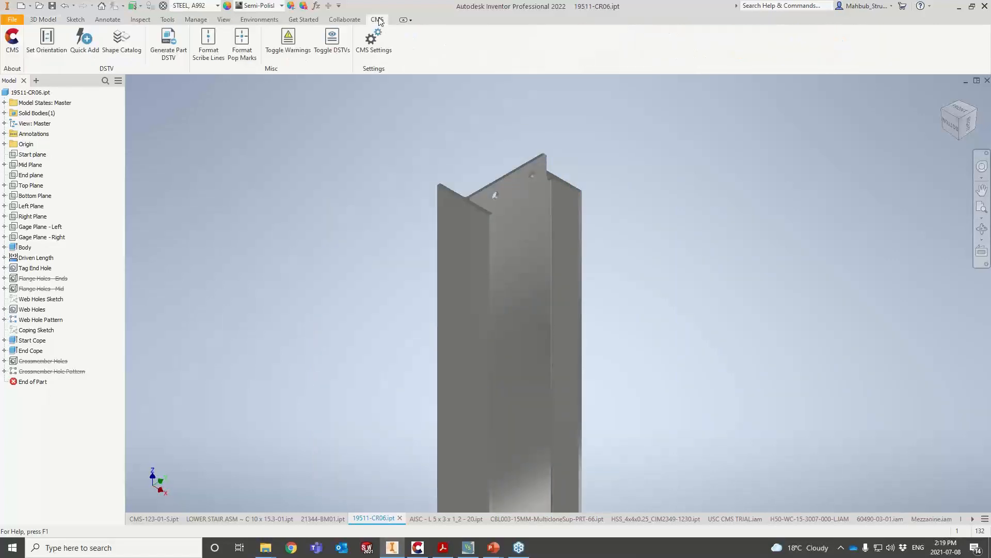
{"action": "left_click", "coordinate": [175, 56]}
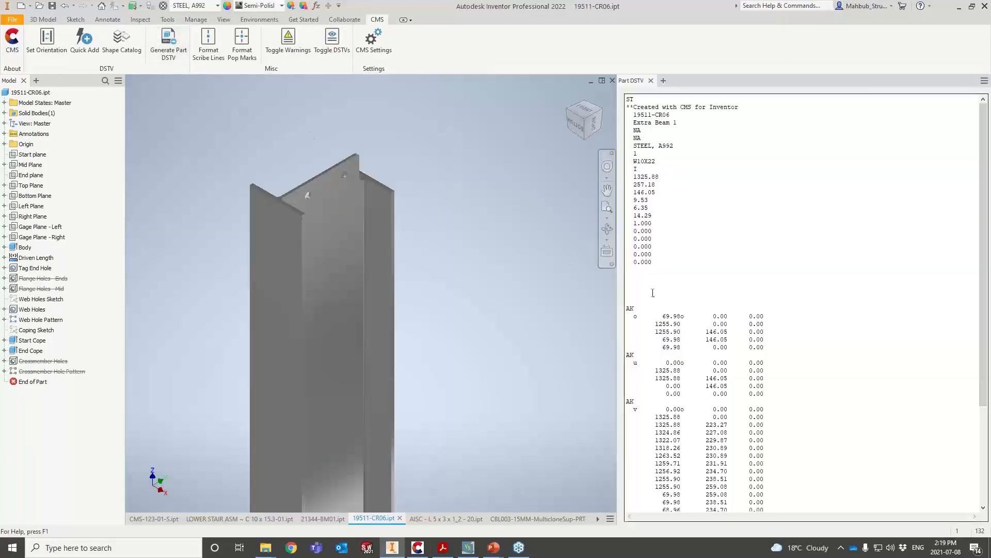
{"action": "scroll", "coordinate": [657, 288], "scroll_direction": "down", "scroll_amount": 15}
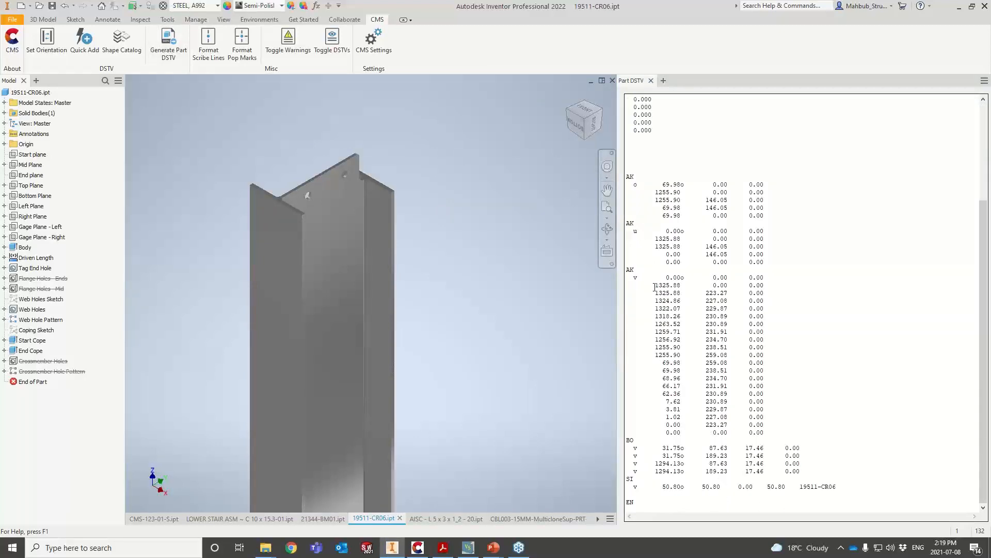
- Bring up AISC - L 5 x 3 x 1_2 - 20.ipt, generate its part DSTV and review the file down to its SI block
{"action": "left_click", "coordinate": [442, 517]}
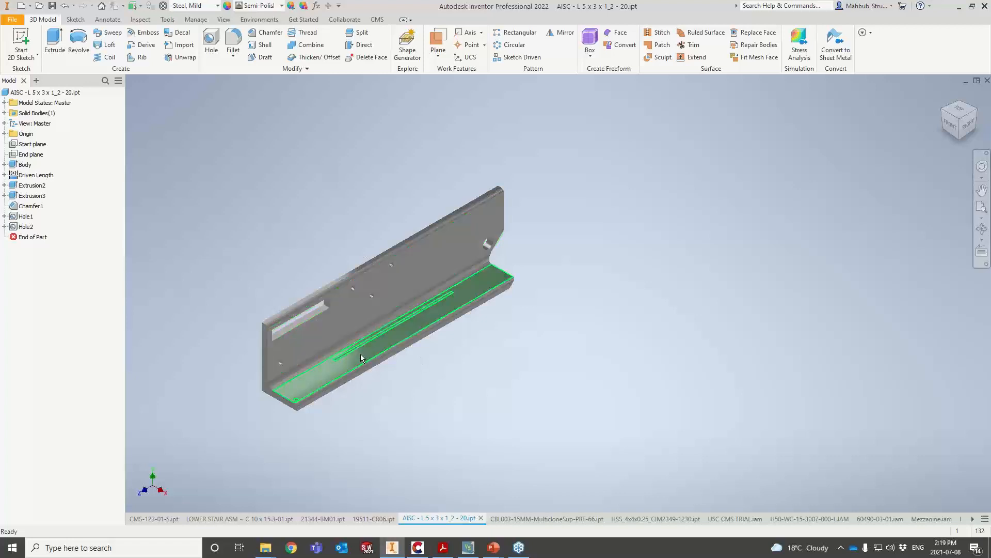
{"action": "scroll", "coordinate": [361, 351], "scroll_direction": "up", "scroll_amount": 3}
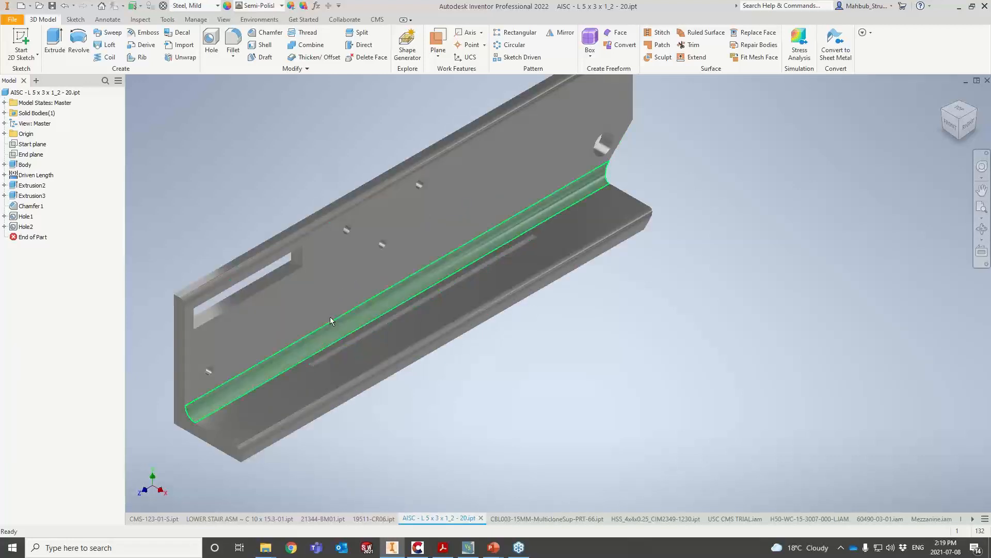
{"action": "left_click", "coordinate": [377, 20]}
{"action": "left_click", "coordinate": [168, 42]}
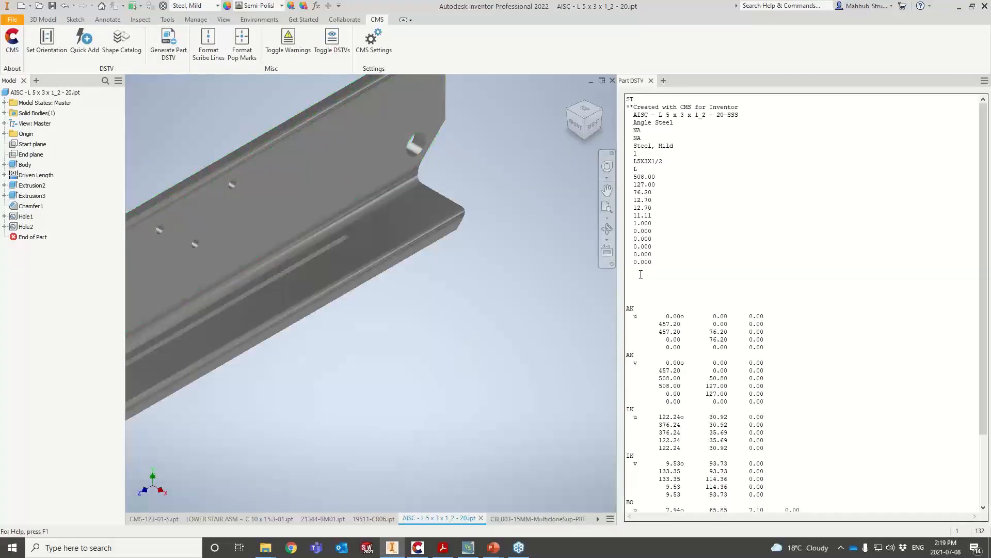
{"action": "scroll", "coordinate": [647, 279], "scroll_direction": "down", "scroll_amount": 4}
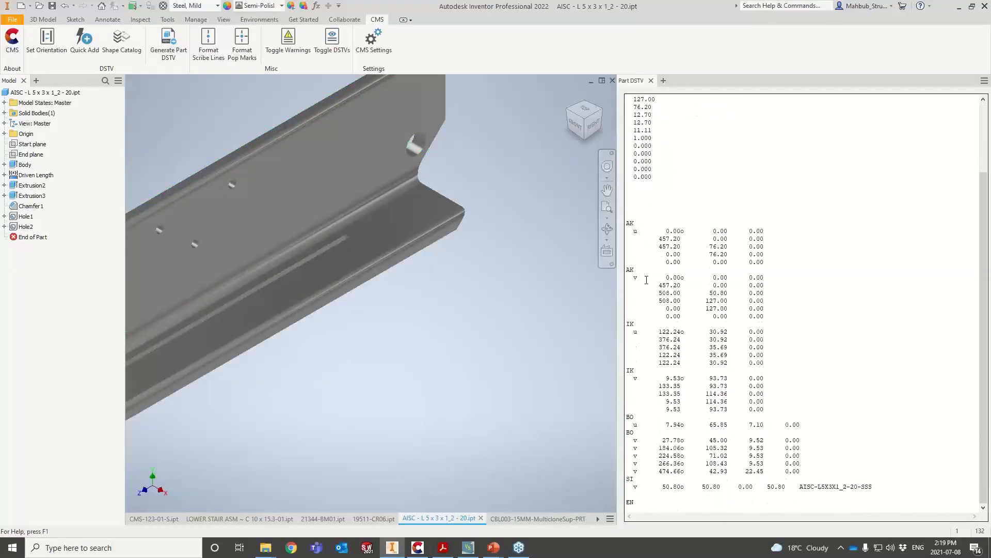
{"action": "scroll", "coordinate": [646, 280], "scroll_direction": "up", "scroll_amount": 4}
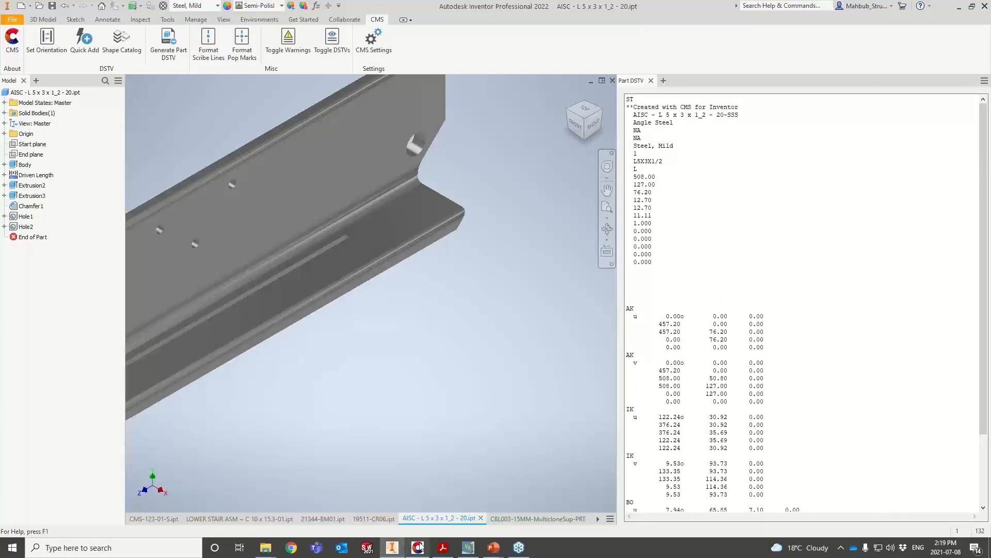
- Switch to the DSTV Component Manager Viewer, reload the files from C:\CMS\Inventor and display AISC - L 5 x 3 x 1_2 - 20-SSS.nc1
{"action": "left_click", "coordinate": [419, 547]}
{"action": "left_click_drag", "start_coordinate": [59, 61], "coordinate": [6, 62]}
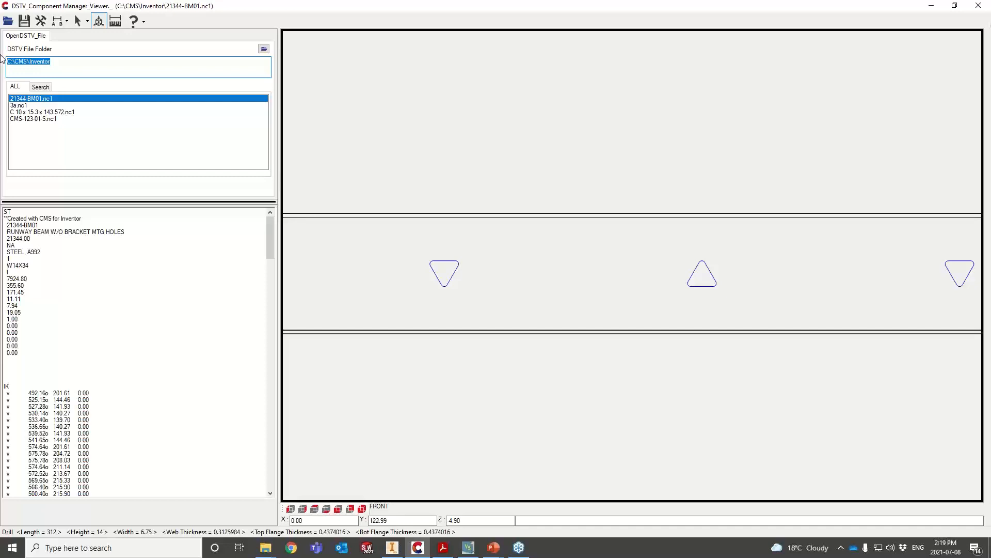
{"action": "type", "text": "C:\\CMS\\Inventor"}
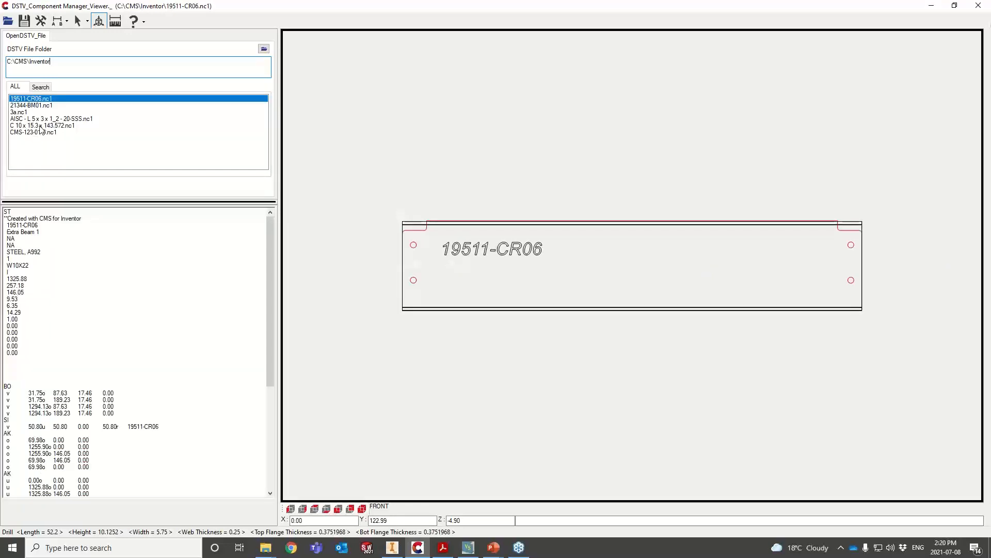
{"action": "left_click", "coordinate": [41, 118]}
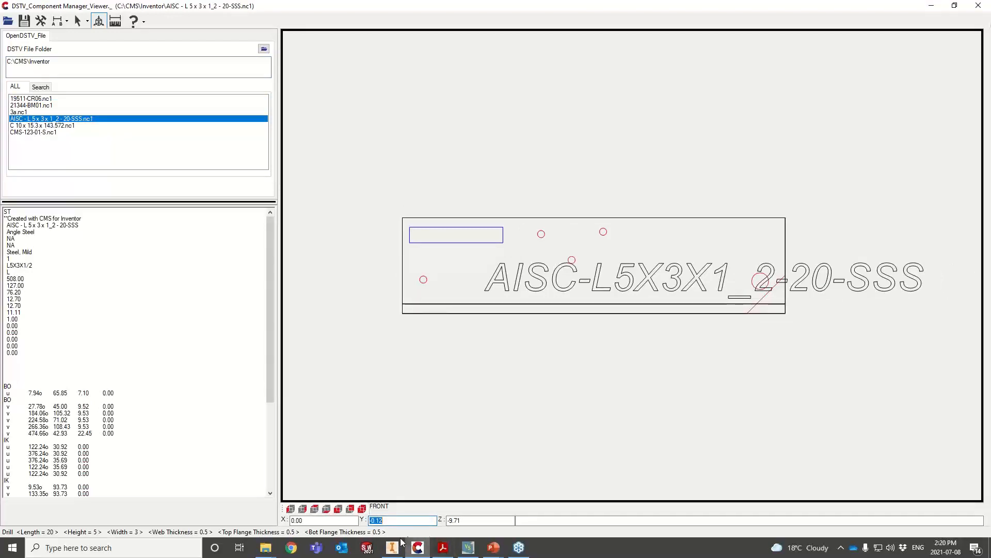
- Inspect the angle's holes, slots, end cuts and stamped text in the isometric and front views
{"action": "left_click", "coordinate": [362, 508]}
{"action": "left_click_drag", "start_coordinate": [356, 370], "coordinate": [333, 339]}
{"action": "middle_click_drag", "start_coordinate": [627, 381], "coordinate": [463, 410]}
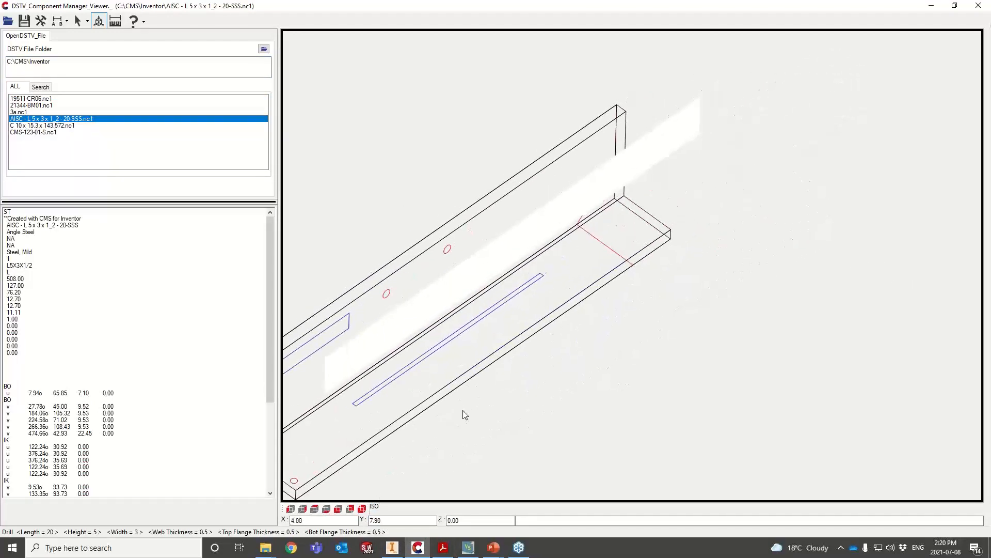
{"action": "left_click", "coordinate": [338, 509]}
{"action": "scroll", "coordinate": [653, 386], "scroll_direction": "up", "scroll_amount": 1}
{"action": "middle_click_drag", "start_coordinate": [653, 386], "coordinate": [370, 403]}
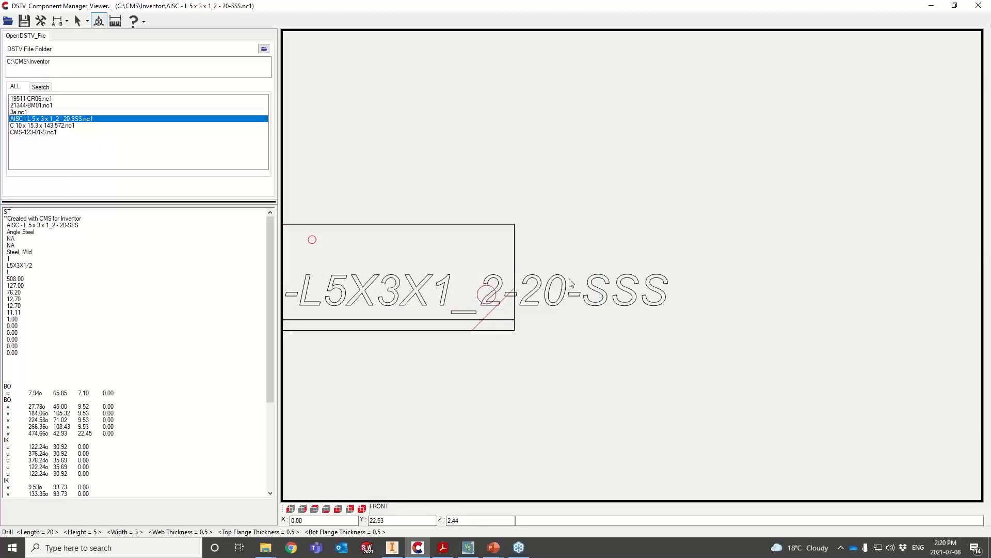
{"action": "scroll", "coordinate": [571, 283], "scroll_direction": "down", "scroll_amount": 2}
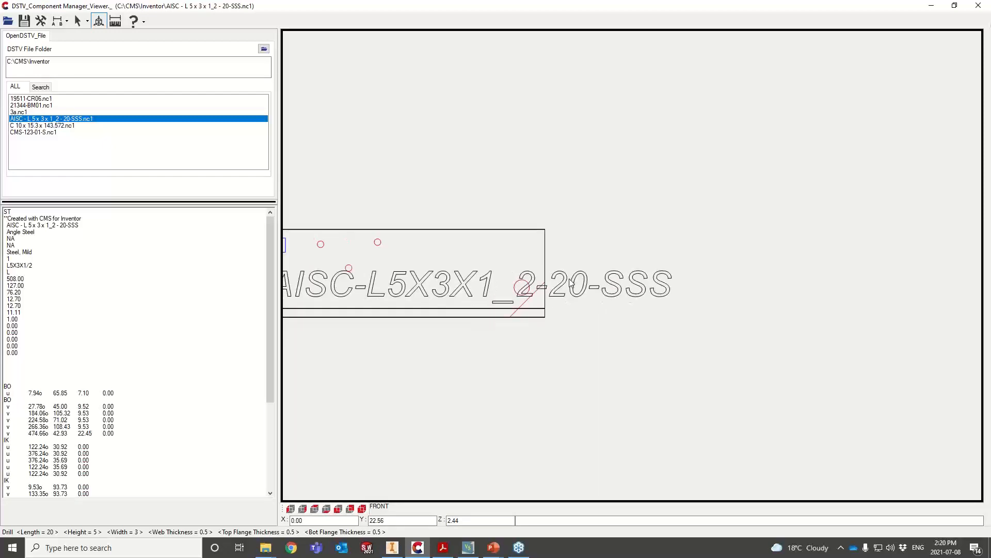
{"action": "scroll", "coordinate": [570, 283], "scroll_direction": "down", "scroll_amount": 2}
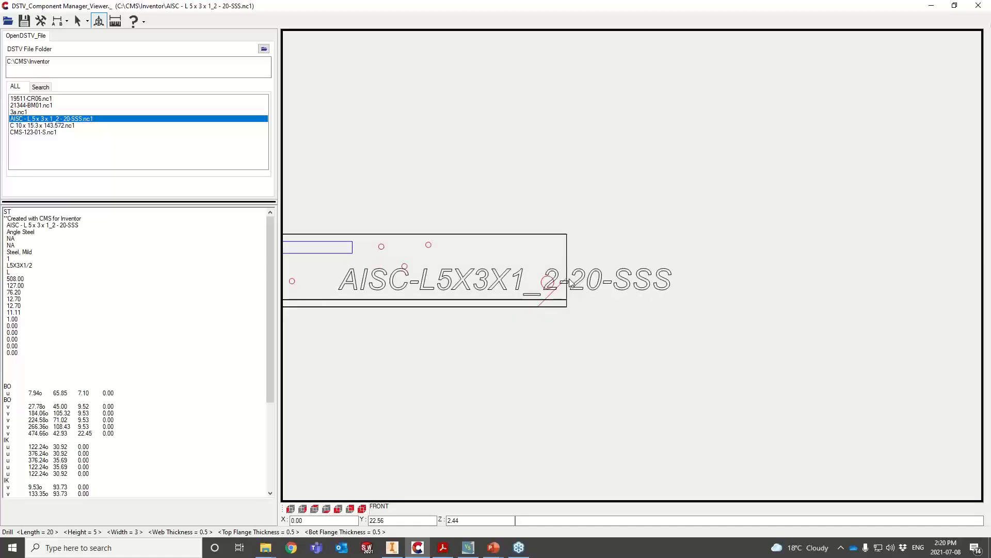
{"action": "left_click", "coordinate": [362, 509]}
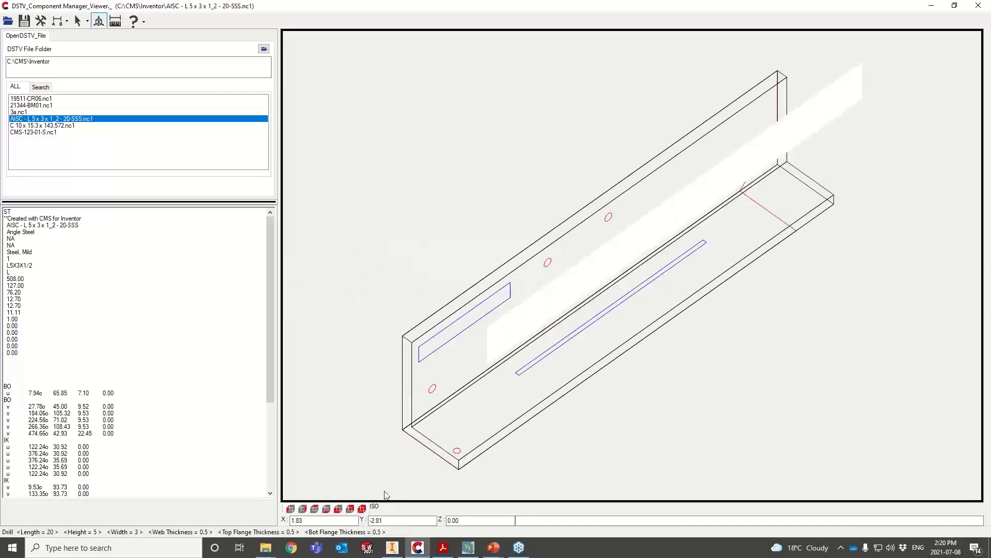
- Return to Inventor, bring up CBL003-15MM-MulticloneSup-PRT-66.ipt and inspect the angle and its holes
{"action": "left_click", "coordinate": [392, 547]}
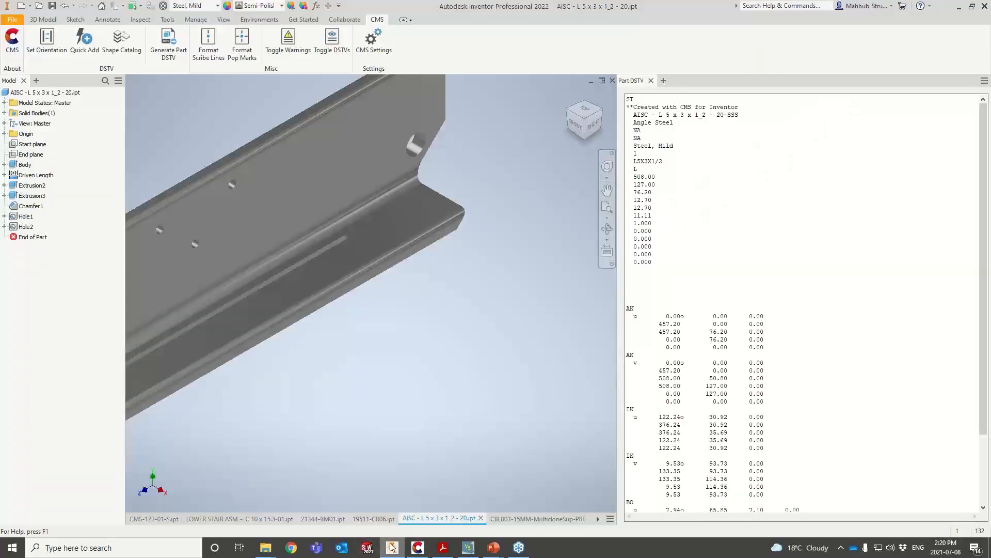
{"action": "left_click", "coordinate": [500, 516]}
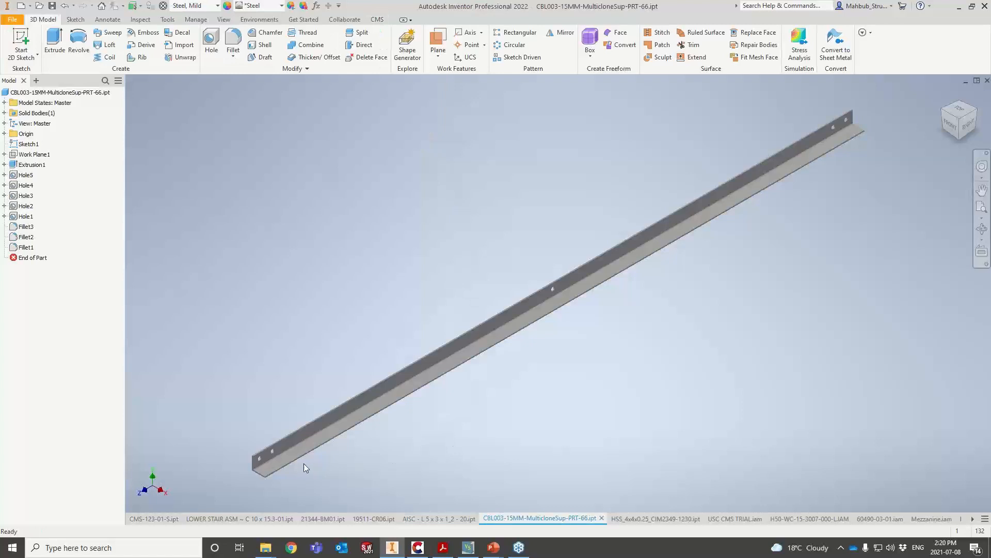
{"action": "scroll", "coordinate": [324, 444], "scroll_direction": "down", "scroll_amount": 3}
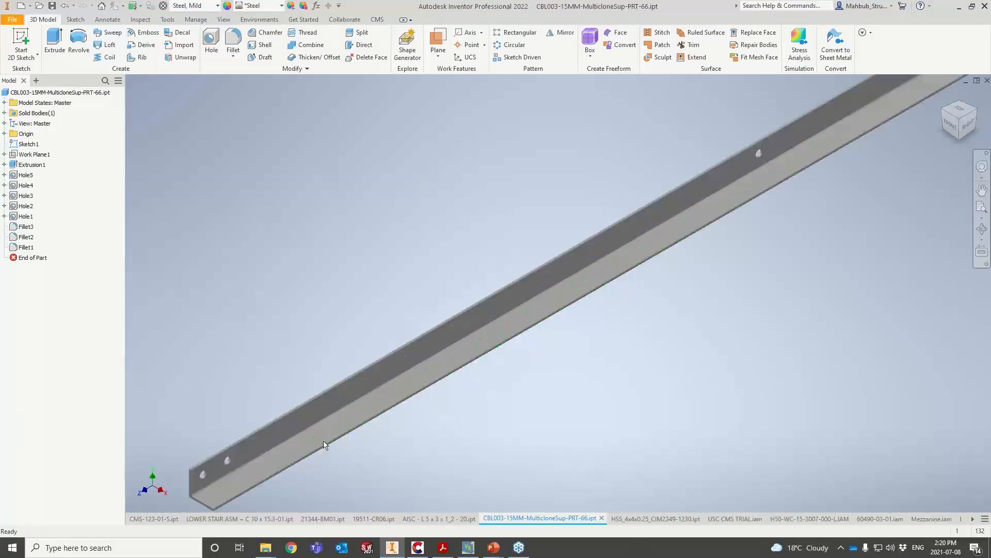
{"action": "scroll", "coordinate": [324, 444], "scroll_direction": "up", "scroll_amount": 3}
- Check the stock number in the MulticloneSup angle's project iProperties and generate its part DSTV
{"action": "left_click", "coordinate": [377, 20]}
{"action": "left_click", "coordinate": [66, 91]}
{"action": "right_click", "coordinate": [66, 91]}
{"action": "left_click", "coordinate": [95, 212]}
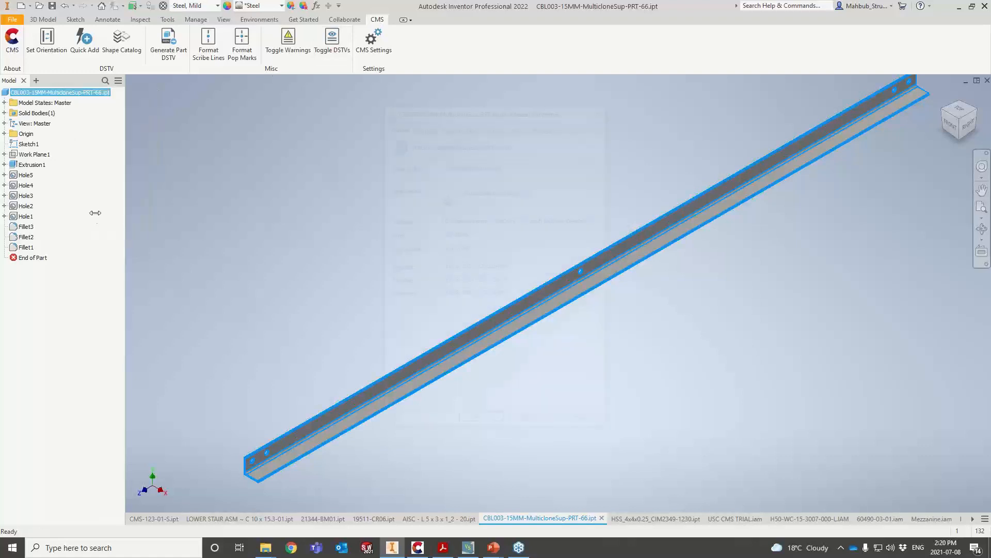
{"action": "left_click", "coordinate": [451, 126]}
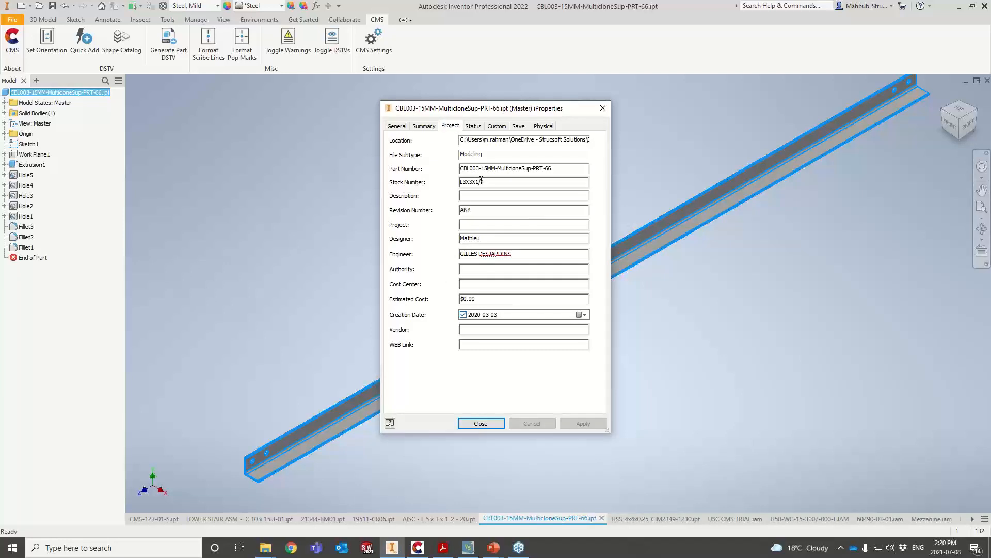
{"action": "left_click", "coordinate": [603, 113]}
{"action": "left_click", "coordinate": [168, 47]}
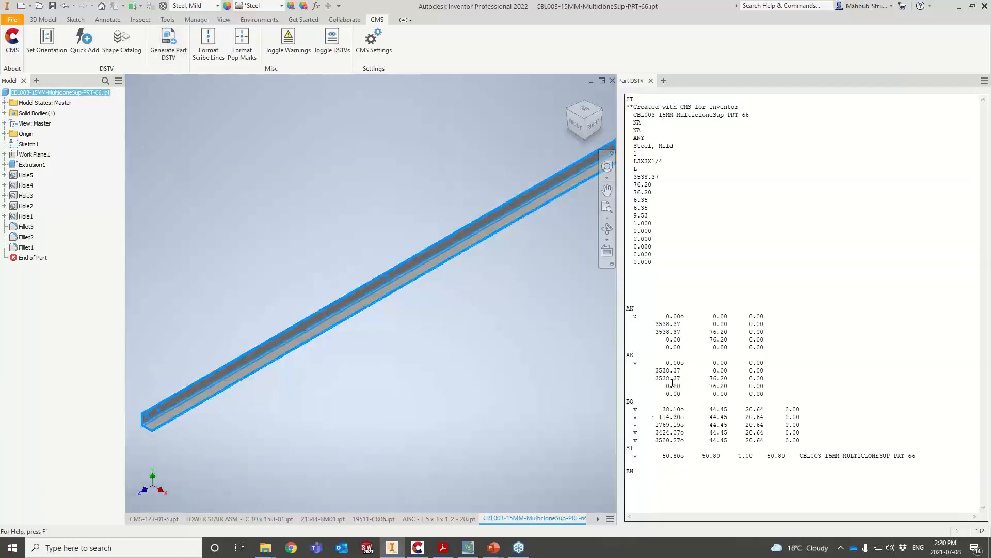
- Bring up the HSS_4x4x0.25_CIM2349-1230 square tube part and look over its mitered end and DSTV data
{"action": "left_click", "coordinate": [598, 518]}
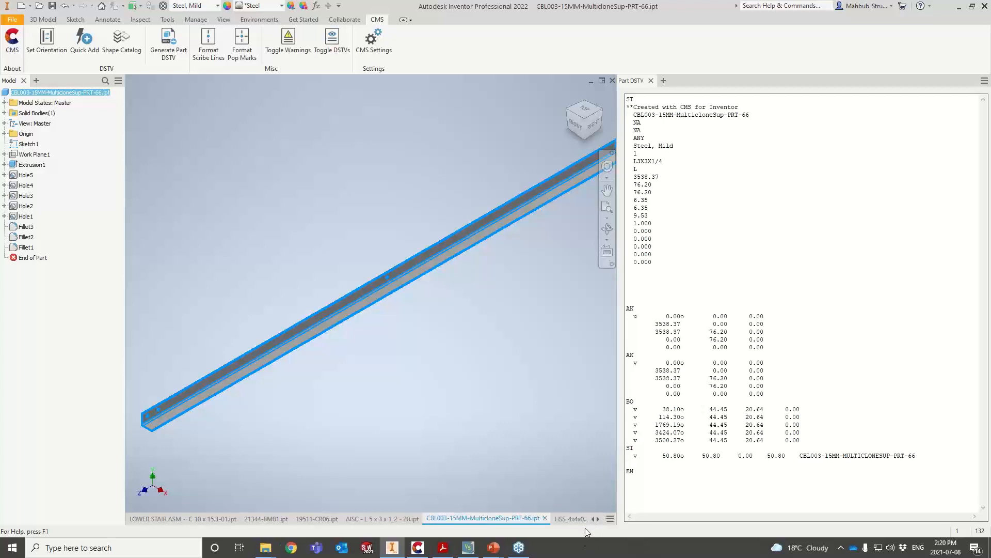
{"action": "left_click", "coordinate": [565, 518]}
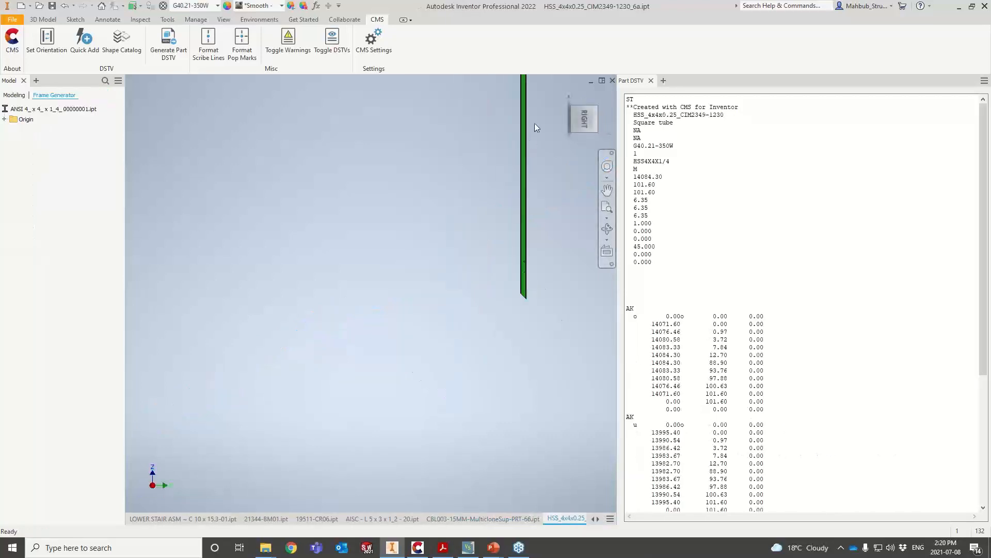
{"action": "scroll", "coordinate": [535, 124], "scroll_direction": "down", "scroll_amount": 3}
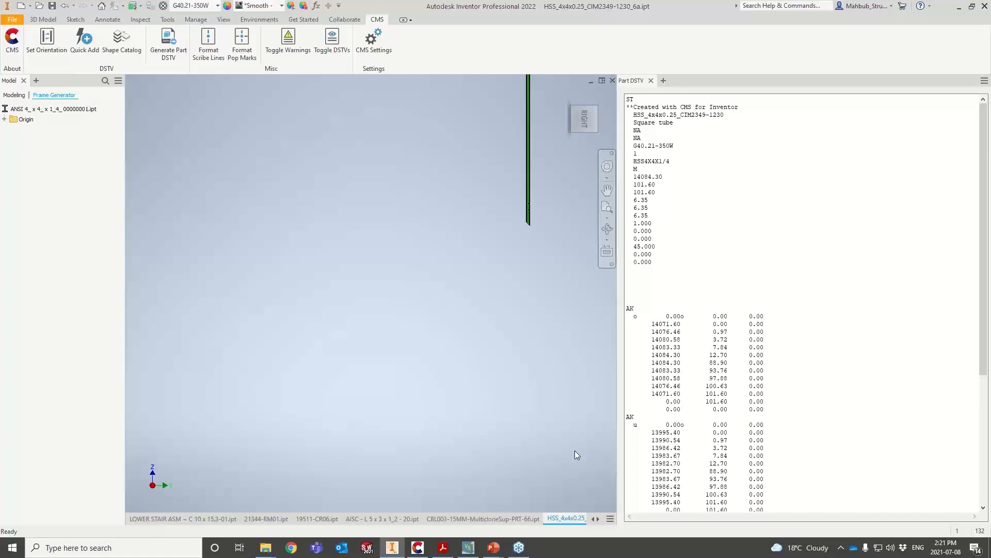
- Look at USC CMS TRIAL.iam, bring up the 60490-03-01.iam assembly and display its CMS commands
{"action": "left_click", "coordinate": [597, 518]}
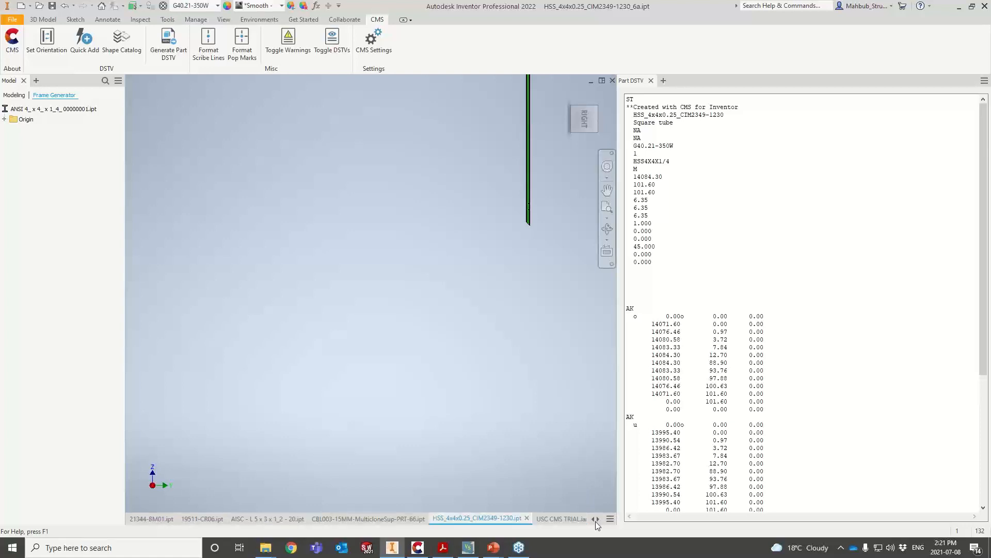
{"action": "left_click", "coordinate": [570, 518]}
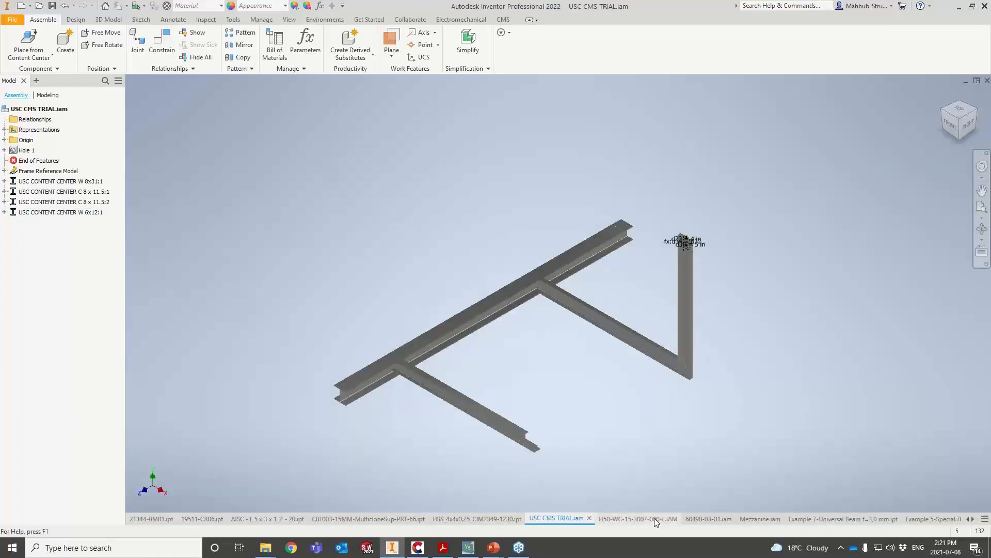
{"action": "left_click", "coordinate": [696, 519]}
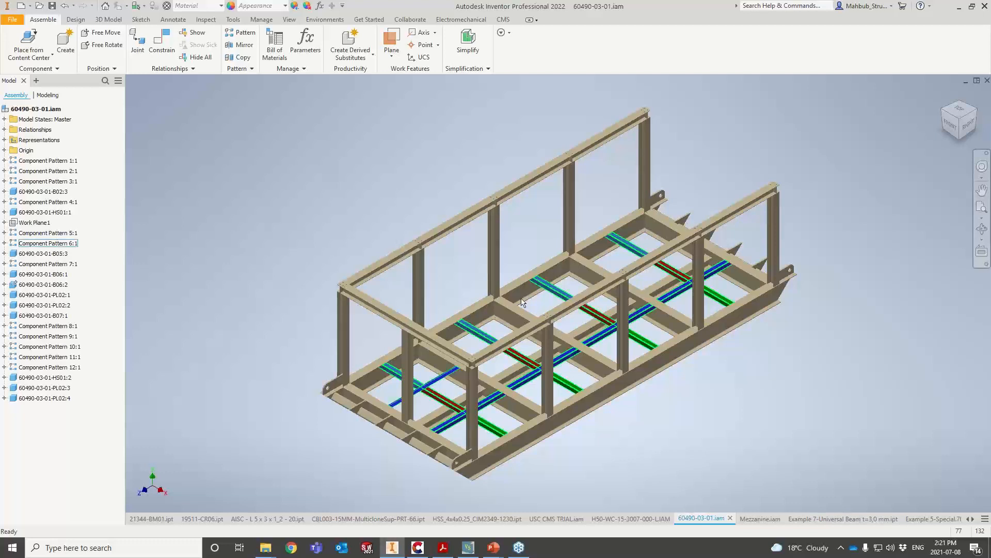
{"action": "left_click", "coordinate": [502, 20]}
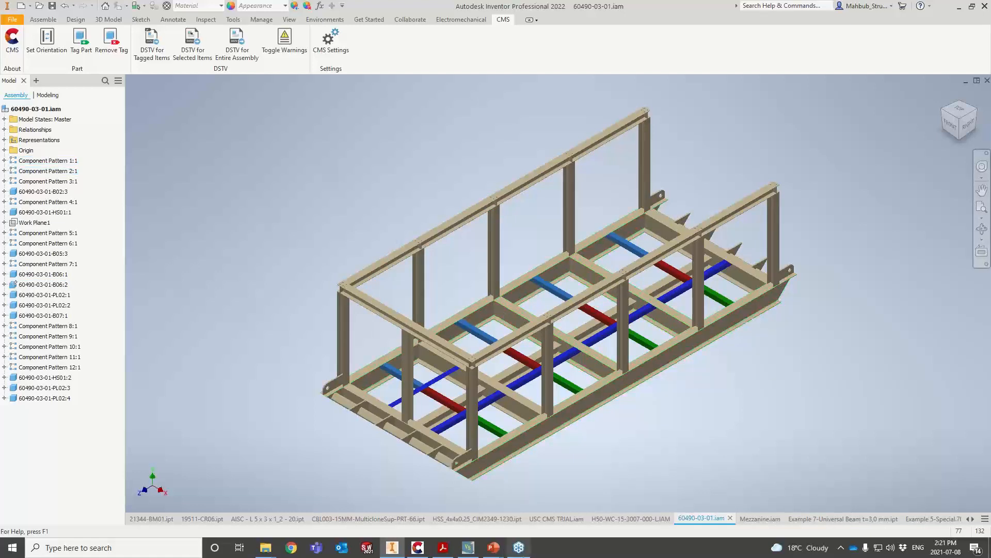
- Switch to Adobe Acrobat Reader and review the Automation Requirement slides on profile plane orientation and shape size
{"action": "mouse_move", "coordinate": [498, 548]}
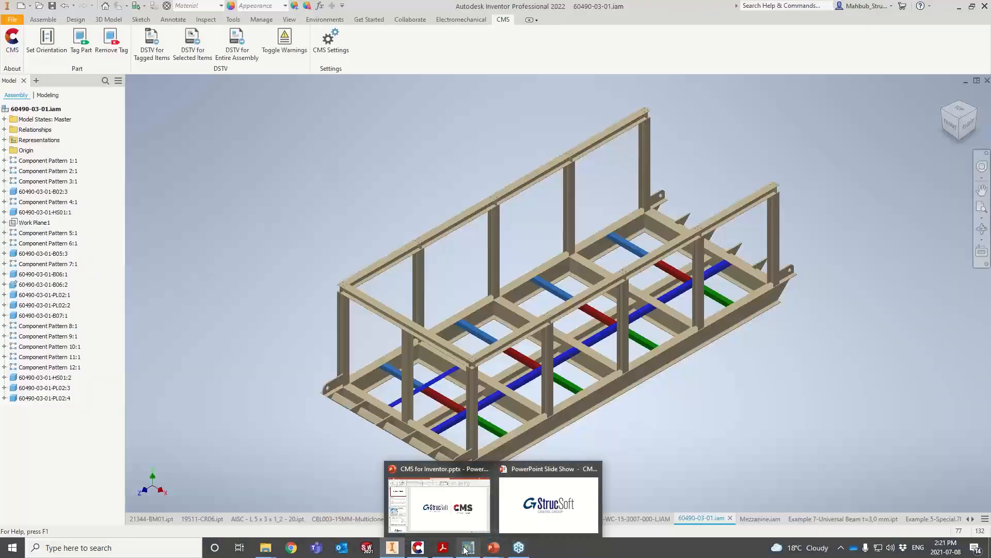
{"action": "left_click", "coordinate": [443, 548]}
{"action": "scroll", "coordinate": [461, 413], "scroll_direction": "down", "scroll_amount": 5}
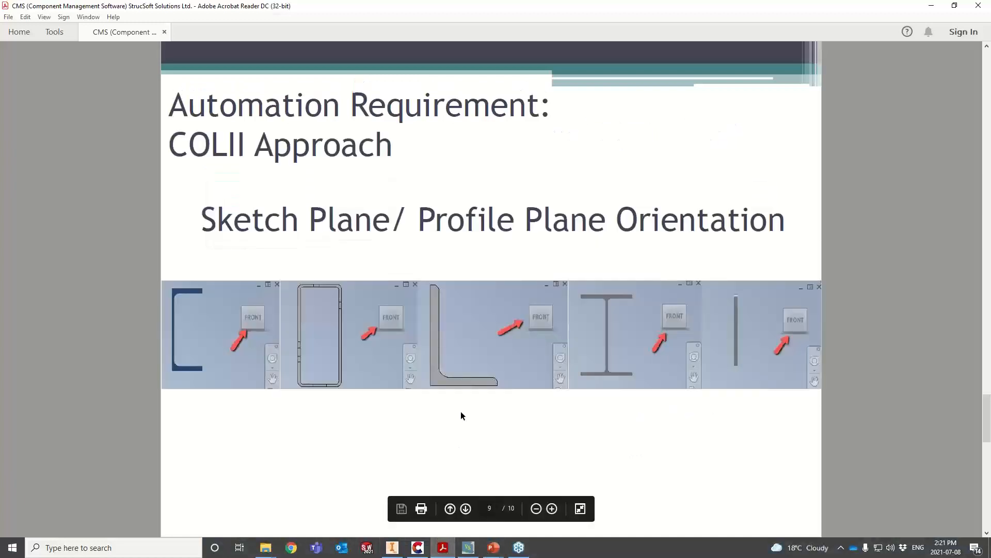
{"action": "scroll", "coordinate": [461, 412], "scroll_direction": "up", "scroll_amount": 3}
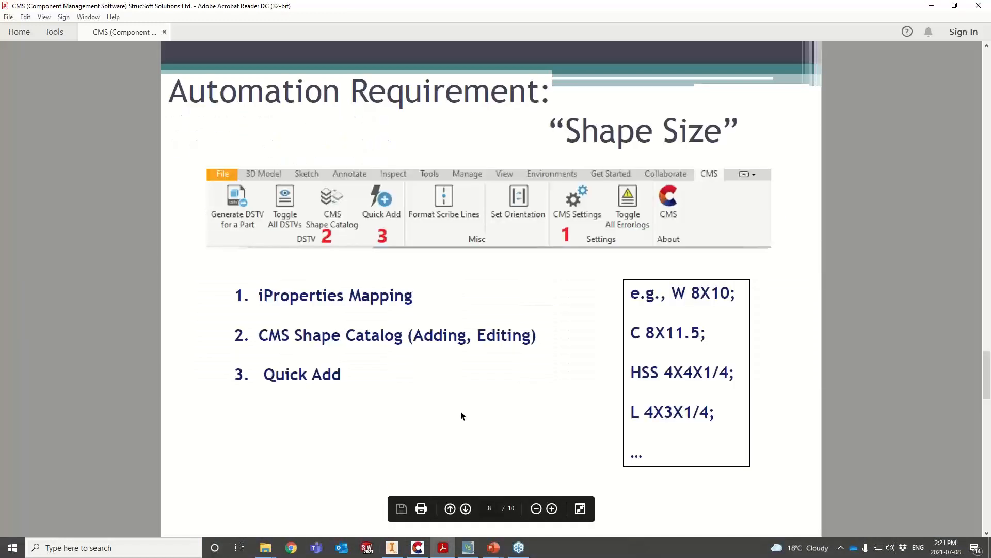
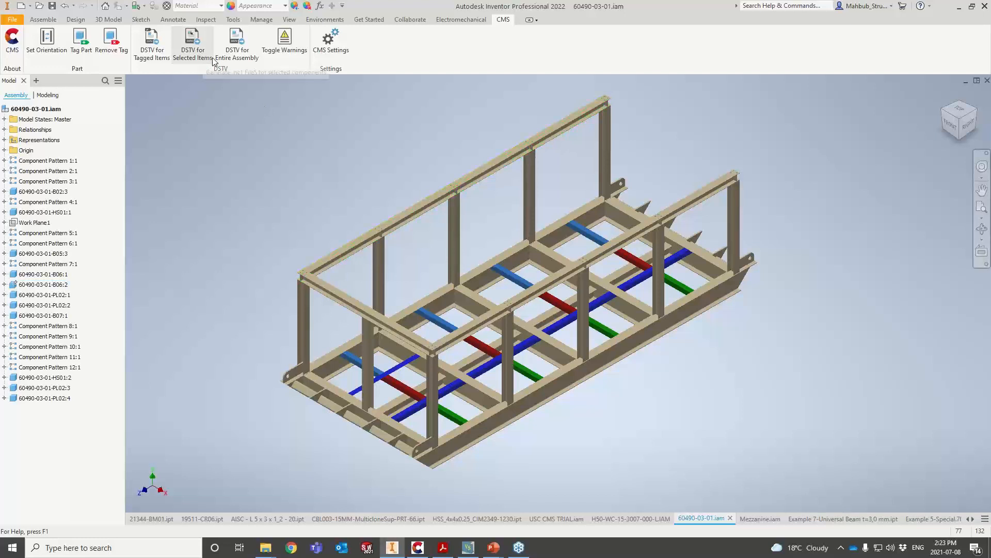
- Generate DSTV files for the entire 60490-03-01 assembly in Inventor and shift the output folder window aside
{"action": "left_click", "coordinate": [243, 55]}
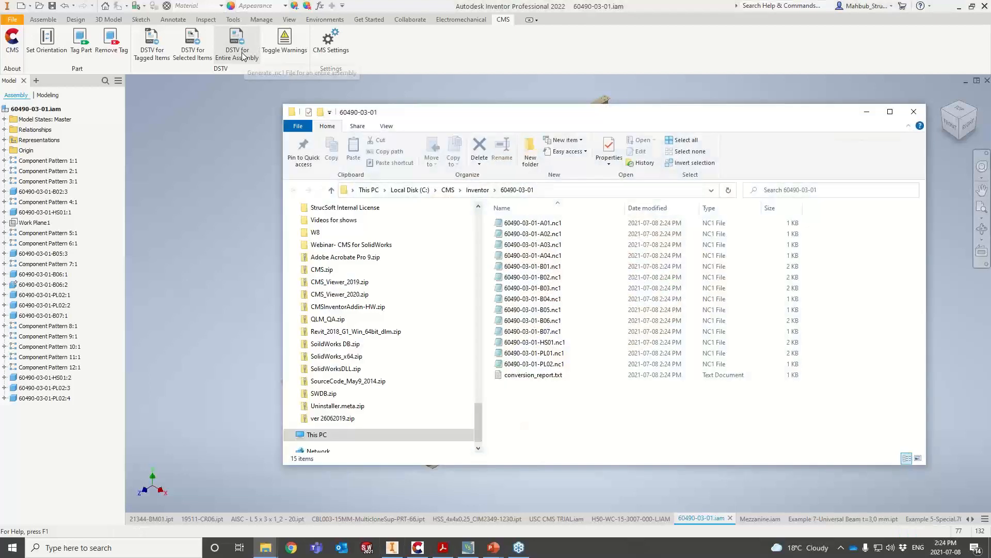
{"action": "left_click_drag", "start_coordinate": [488, 116], "coordinate": [397, 110]}
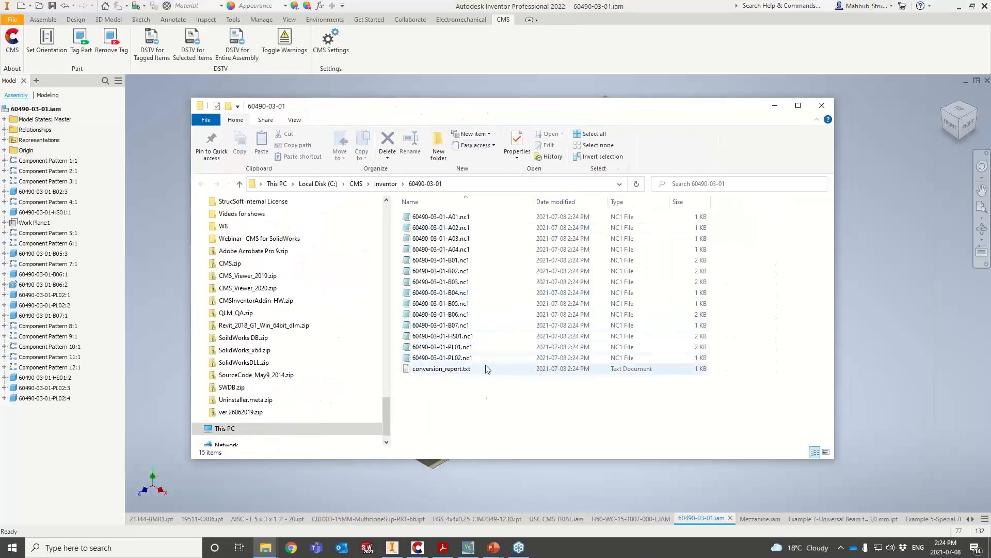
- Open conversion_report.txt from the output folder and highlight the part name 60490-03-01-PL03.ipt in it
{"action": "double_click", "coordinate": [453, 369]}
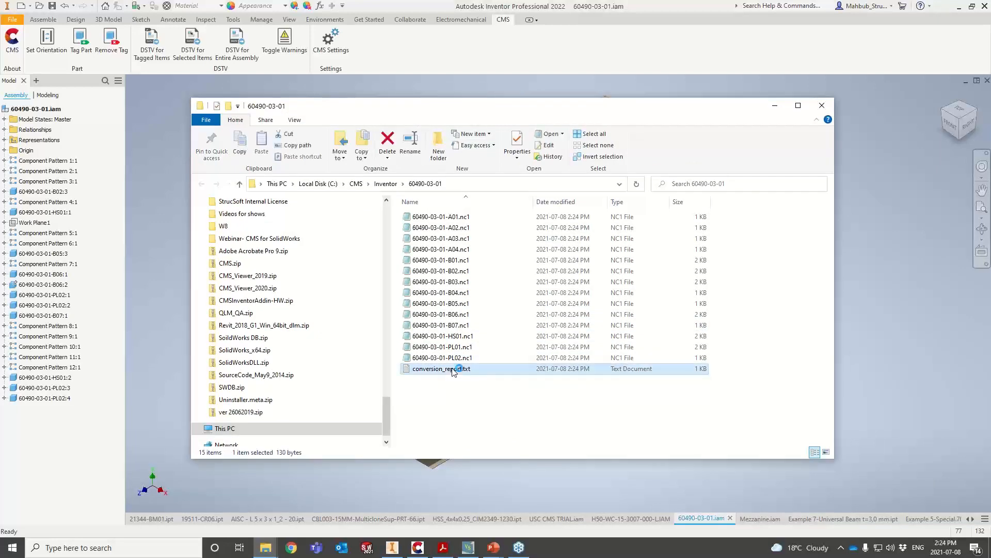
{"action": "left_click_drag", "start_coordinate": [414, 78], "coordinate": [780, 114]}
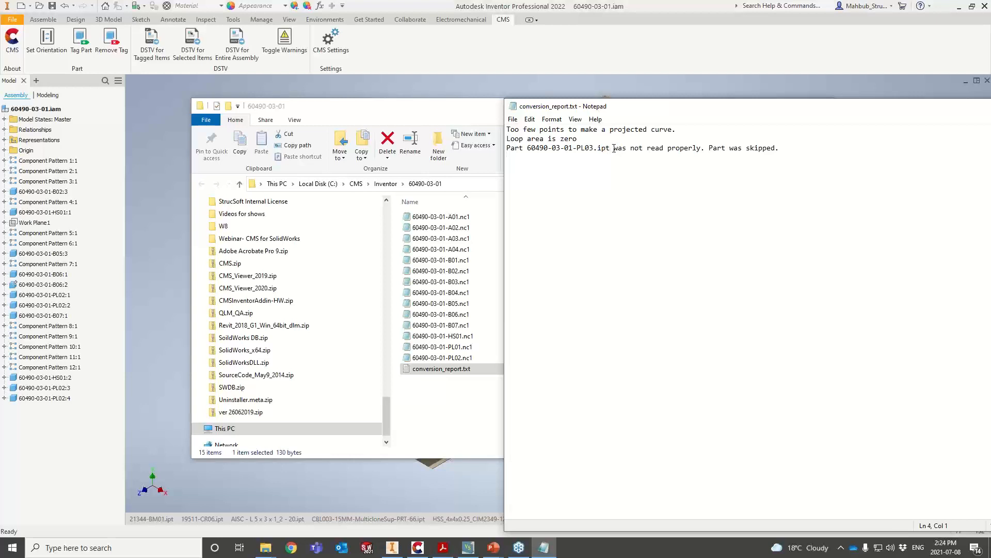
{"action": "left_click_drag", "start_coordinate": [614, 148], "coordinate": [504, 155]}
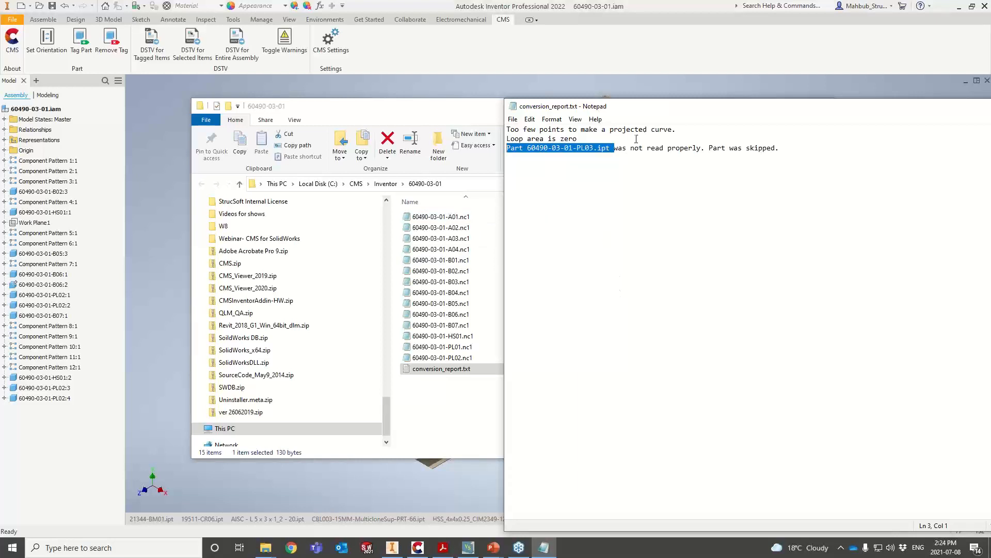
- Shift the conversion report window aside and highlight the line "Loop area is zero" above the PL03 part entry
{"action": "left_click_drag", "start_coordinate": [647, 106], "coordinate": [589, 99]}
{"action": "left_click", "coordinate": [592, 132]}
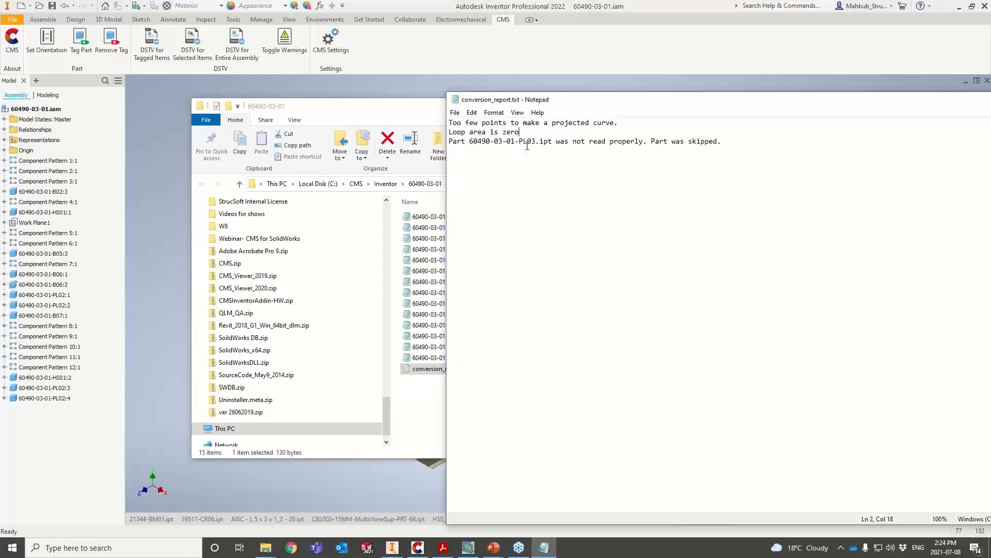
{"action": "left_click_drag", "start_coordinate": [520, 132], "coordinate": [451, 134]}
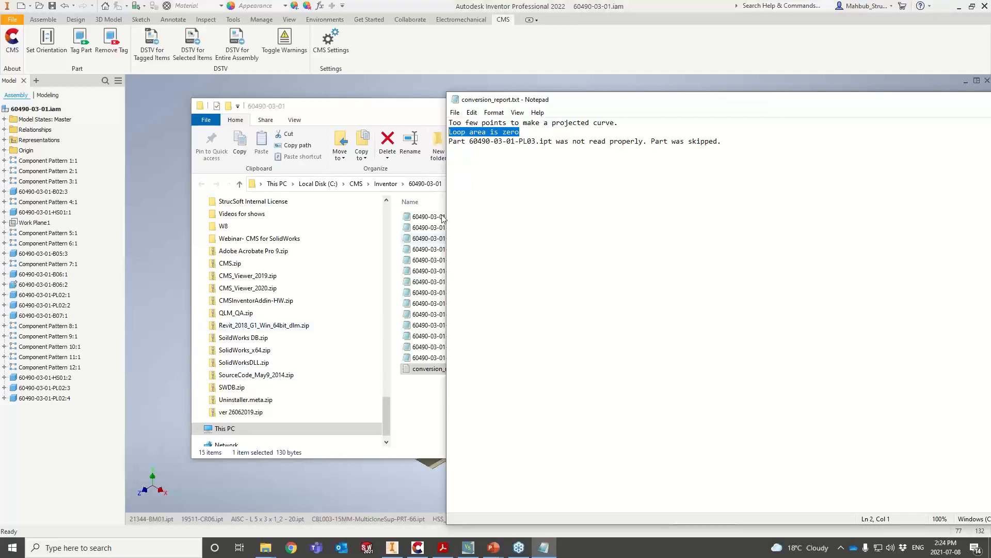
{"action": "left_click", "coordinate": [526, 143]}
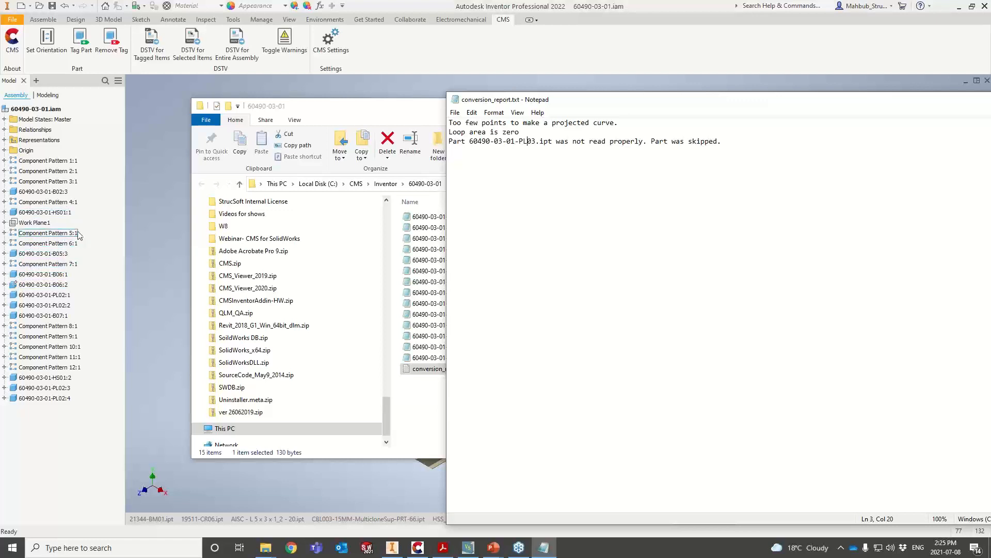
- Return to the 60490-03-01 assembly in Inventor and open the holed lug plate 60490-03-01-PL02 at its near corner as a separate part
{"action": "left_click", "coordinate": [154, 261]}
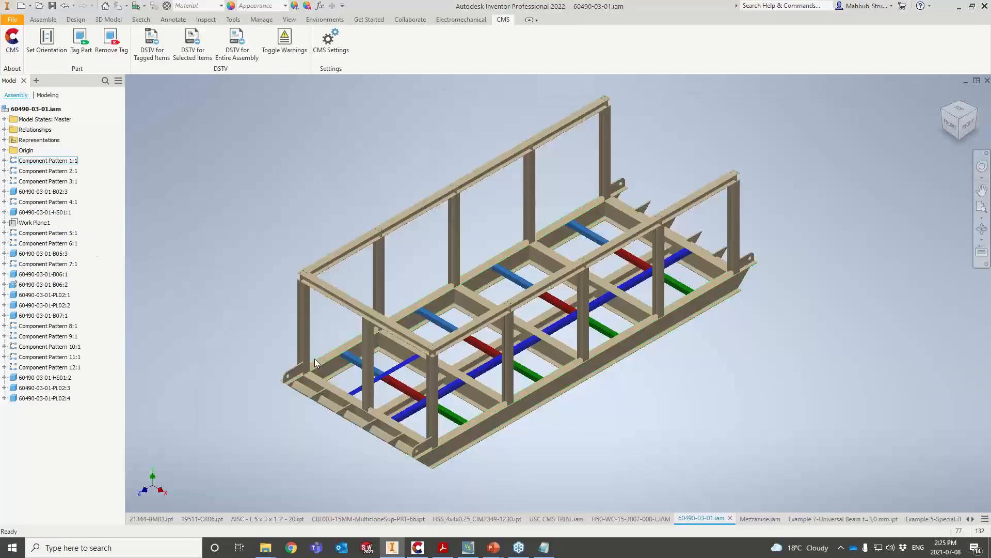
{"action": "scroll", "coordinate": [453, 475], "scroll_direction": "up", "scroll_amount": 5}
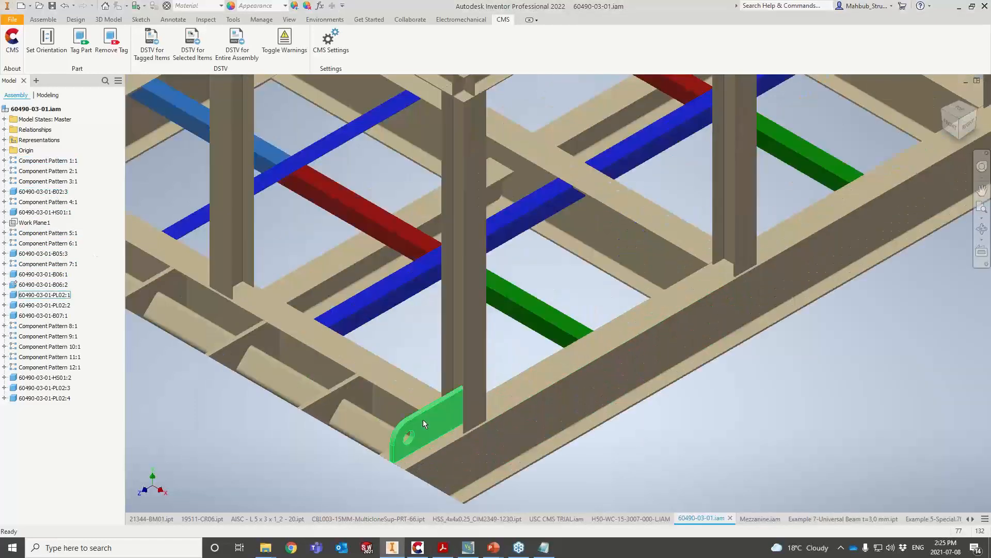
{"action": "mouse_move", "coordinate": [423, 419]}
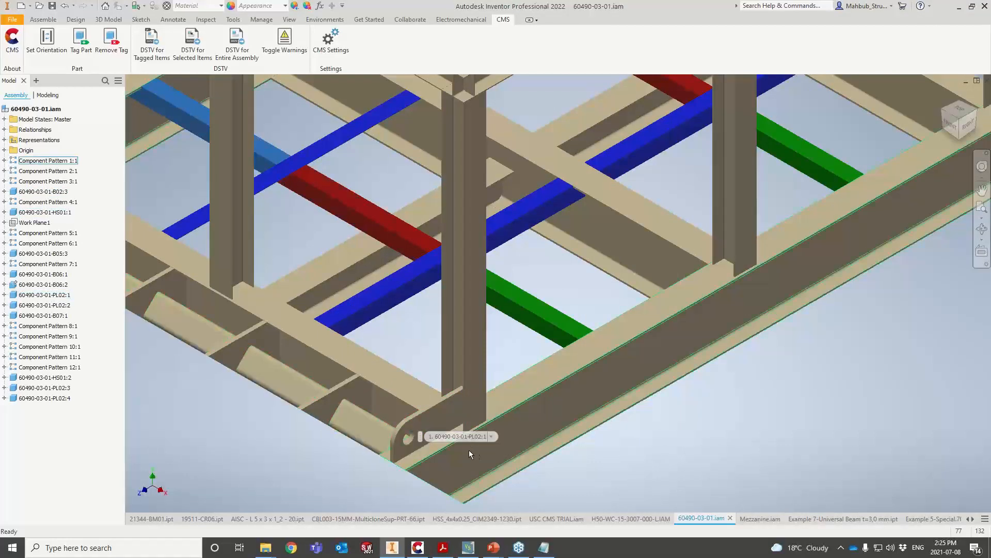
{"action": "right_click", "coordinate": [429, 416]}
{"action": "left_click", "coordinate": [430, 392]}
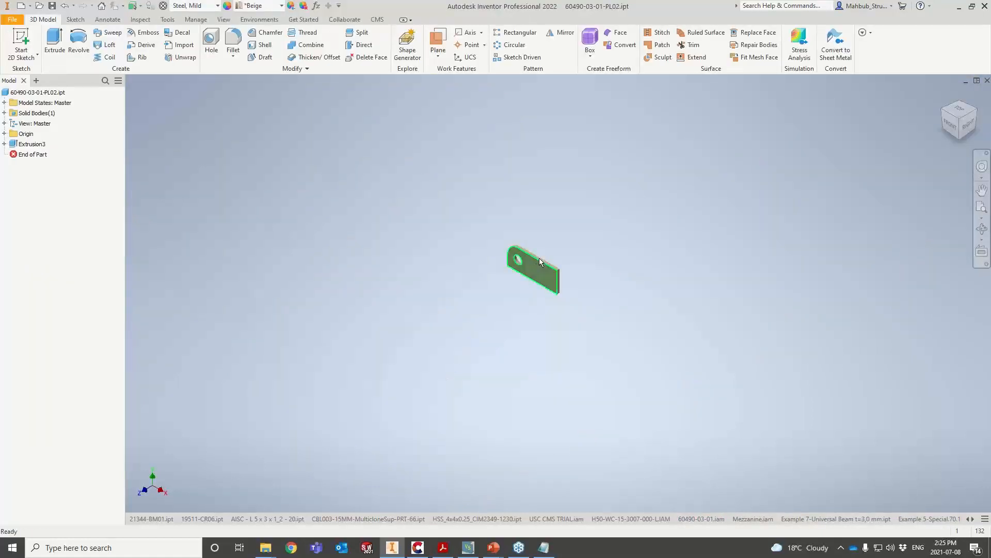
- Review the project information in the iProperties of 60490-03-01-PL02.ipt, including part number and description, and close the dialog
{"action": "right_click", "coordinate": [539, 274]}
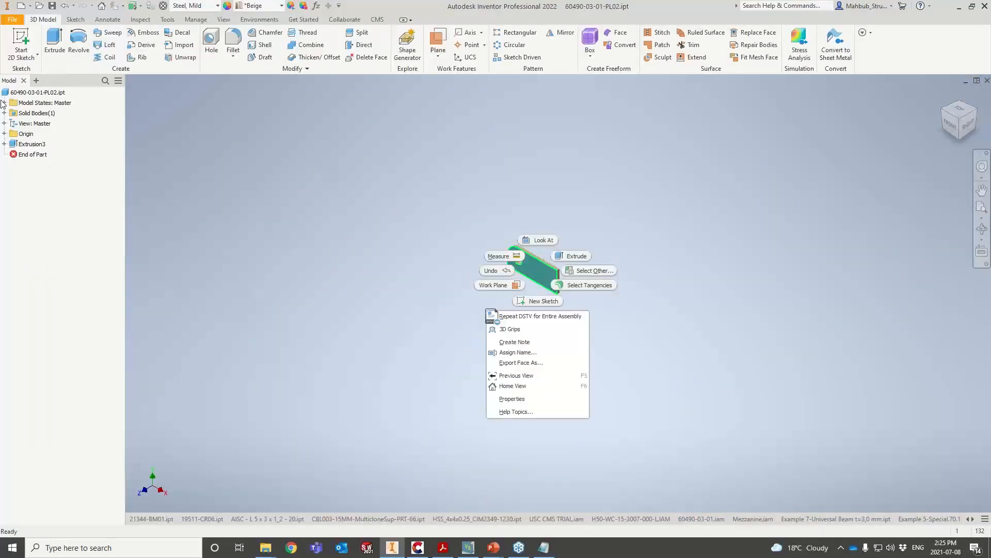
{"action": "right_click", "coordinate": [33, 93]}
{"action": "left_click", "coordinate": [81, 219]}
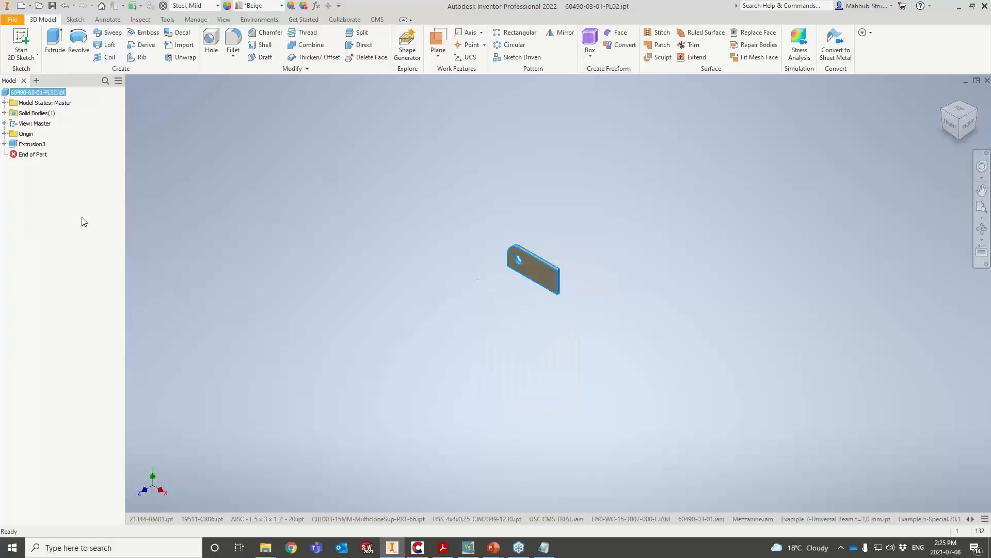
{"action": "left_click", "coordinate": [450, 126]}
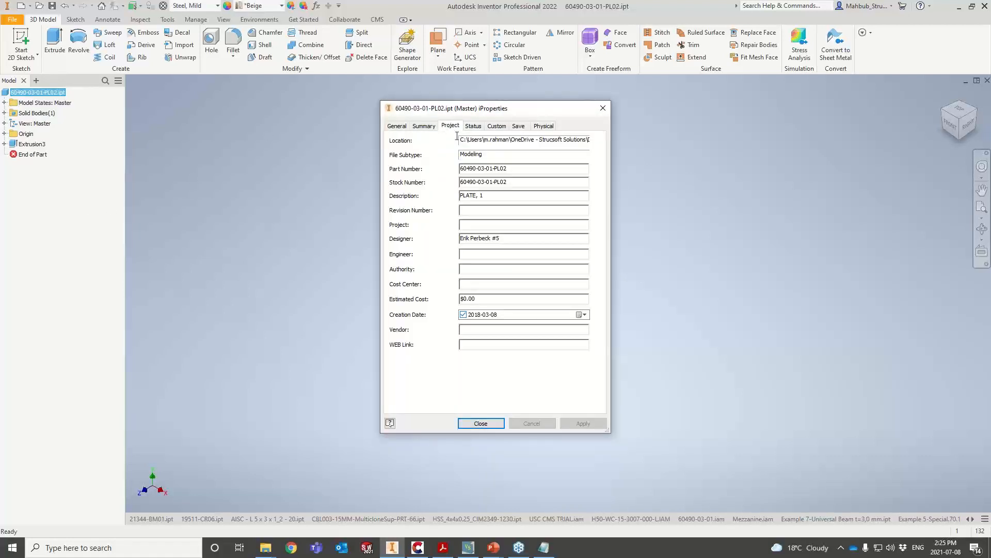
{"action": "left_click", "coordinate": [603, 108]}
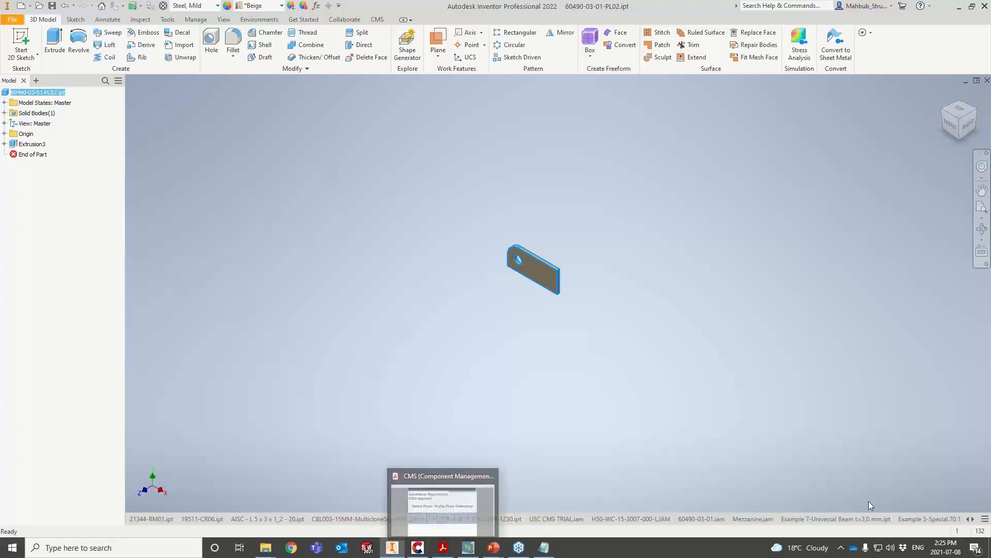
- Return to 60490-03-01.iam, show the CMS warnings, and select the small end plate belonging to Component Pattern 4
{"action": "left_click", "coordinate": [974, 518]}
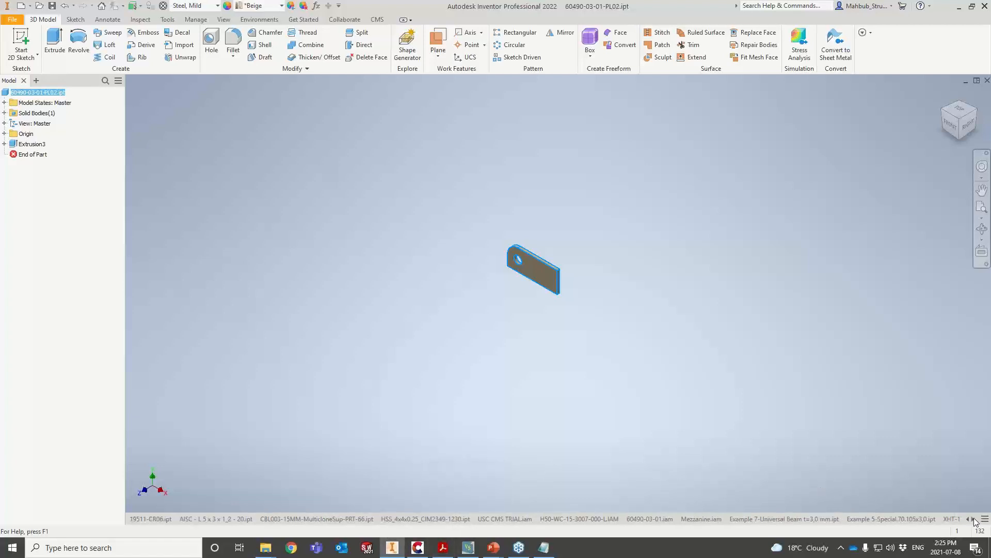
{"action": "left_click", "coordinate": [974, 519]}
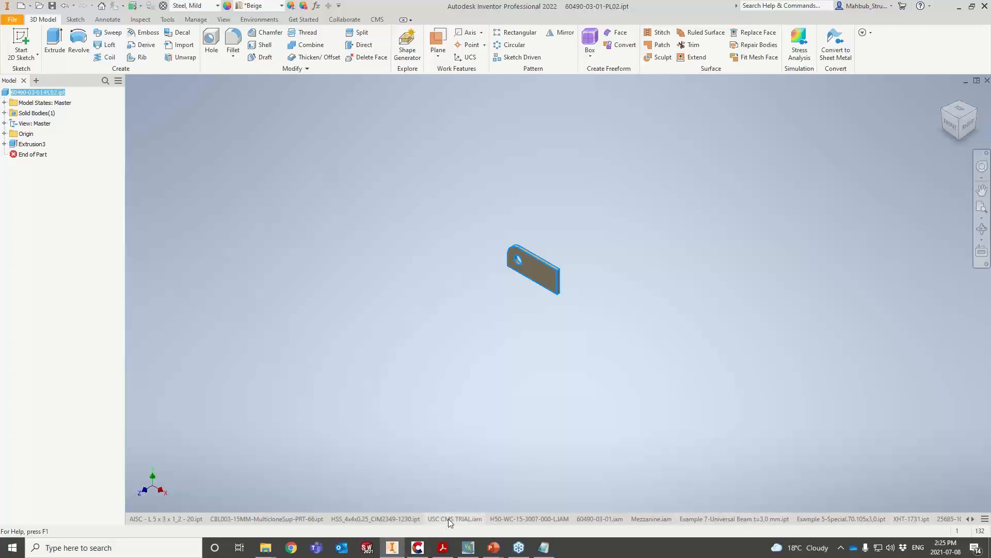
{"action": "left_click", "coordinate": [601, 521]}
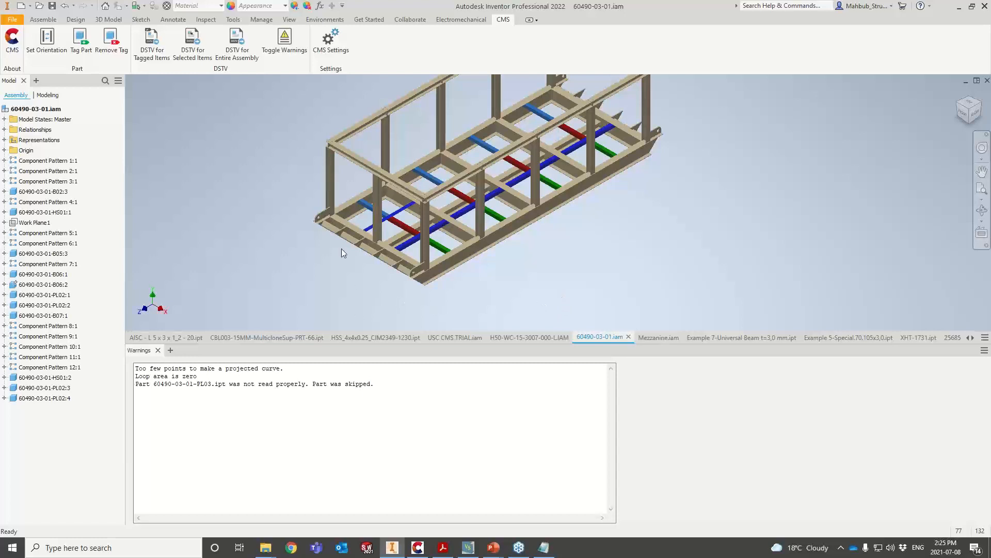
{"action": "scroll", "coordinate": [355, 204], "scroll_direction": "up", "scroll_amount": 6}
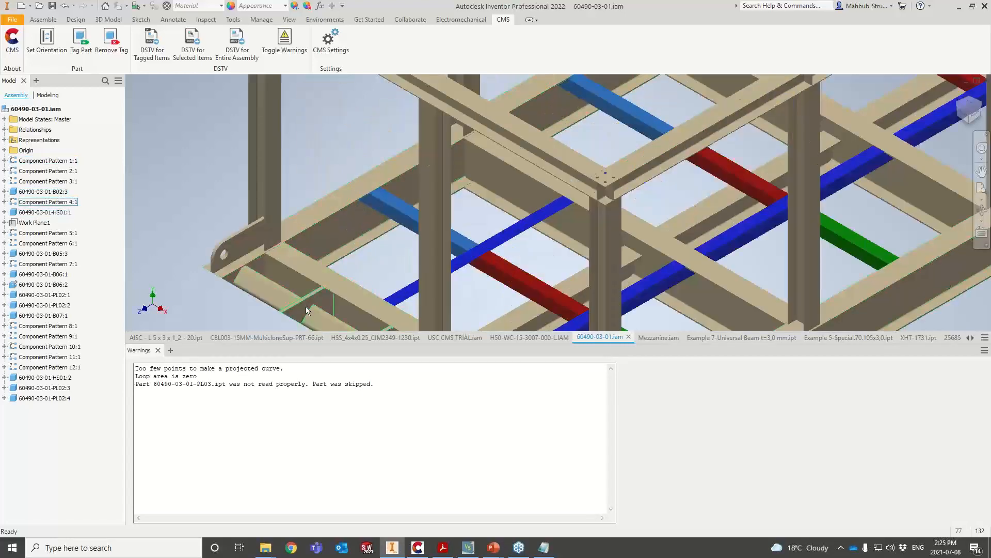
{"action": "left_click", "coordinate": [305, 307]}
{"action": "right_click", "coordinate": [306, 307]}
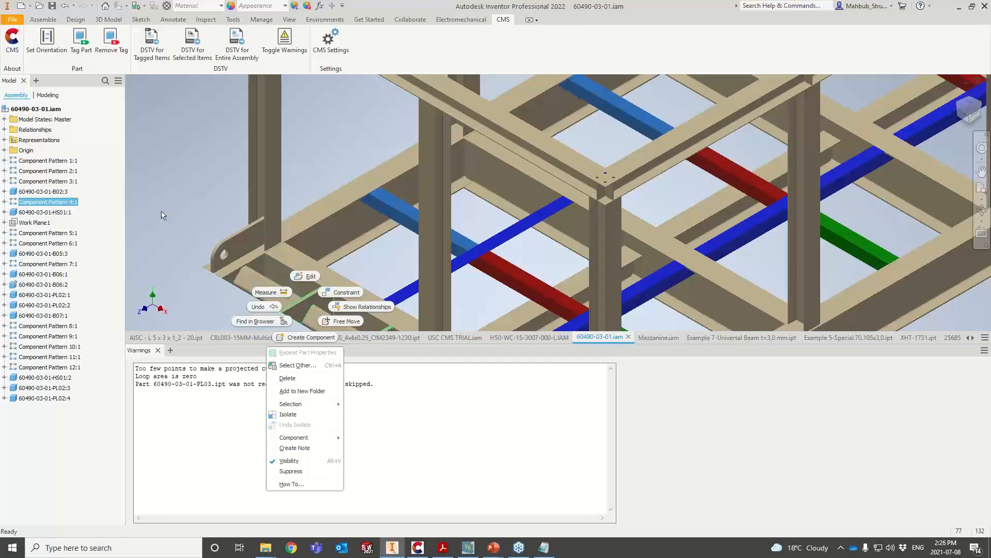
{"action": "left_click", "coordinate": [230, 398]}
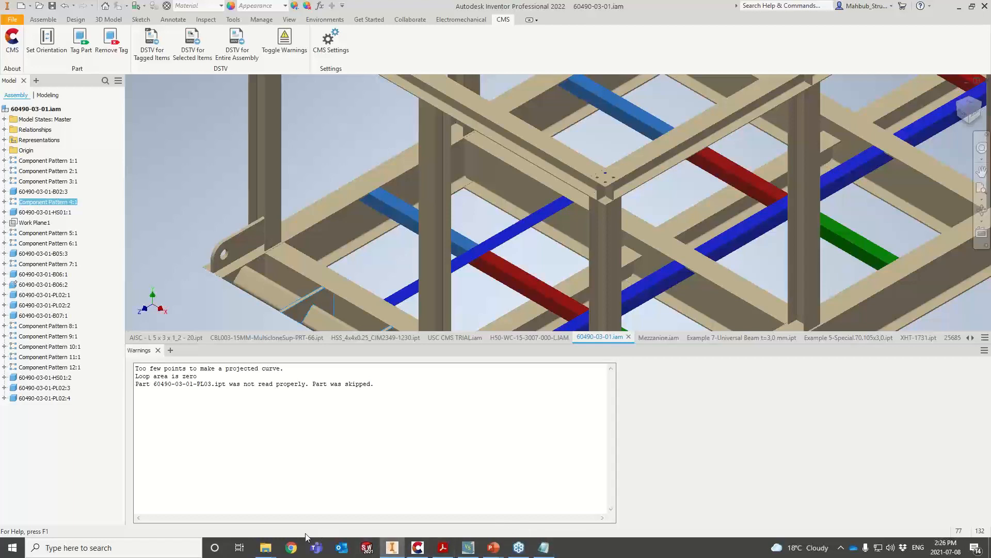
- Copy the output folder path C:\CMS\Inventor\60490-03-01 from File Explorer and load it as the DSTV file folder in the DSTV viewer
{"action": "mouse_move", "coordinate": [267, 547]}
{"action": "left_click", "coordinate": [380, 496]}
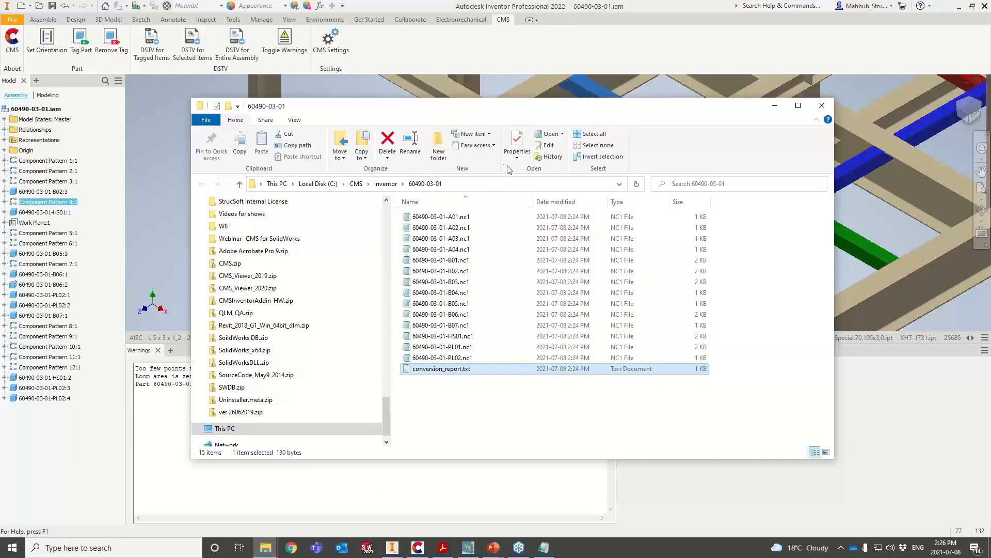
{"action": "left_click", "coordinate": [471, 182]}
{"action": "key", "text": "ctrl+c"}
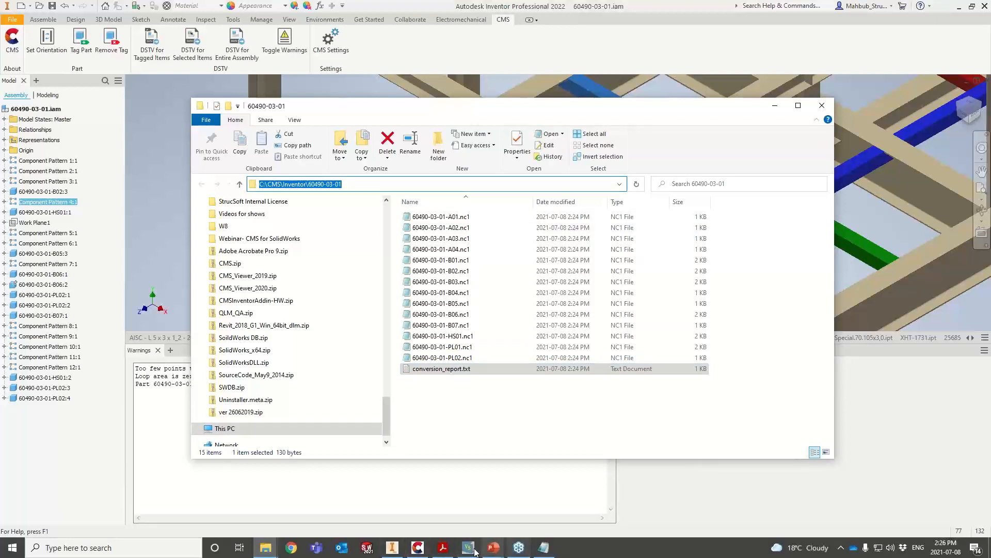
{"action": "left_click", "coordinate": [417, 547]}
{"action": "left_click_drag", "start_coordinate": [141, 61], "coordinate": [2, 35]}
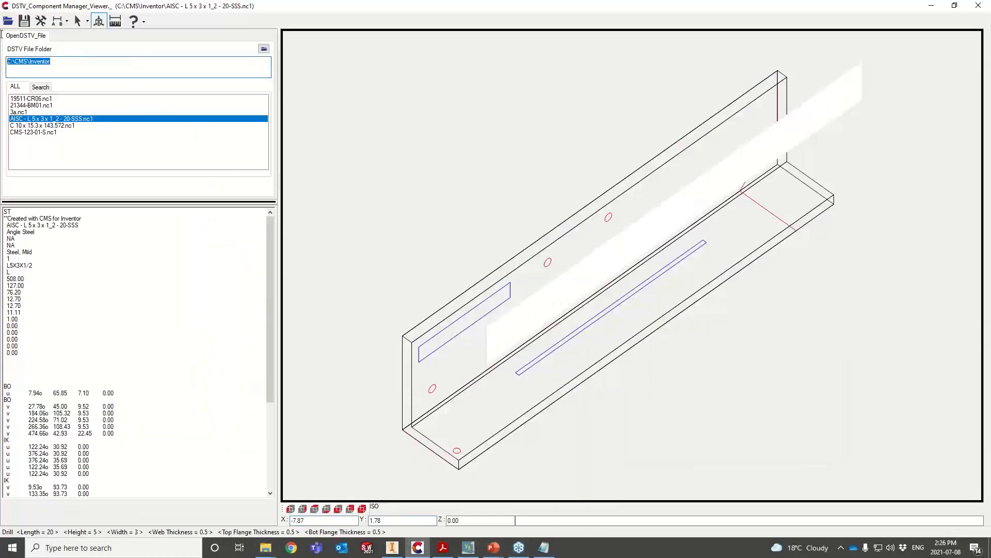
{"action": "key", "text": "ctrl+v"}
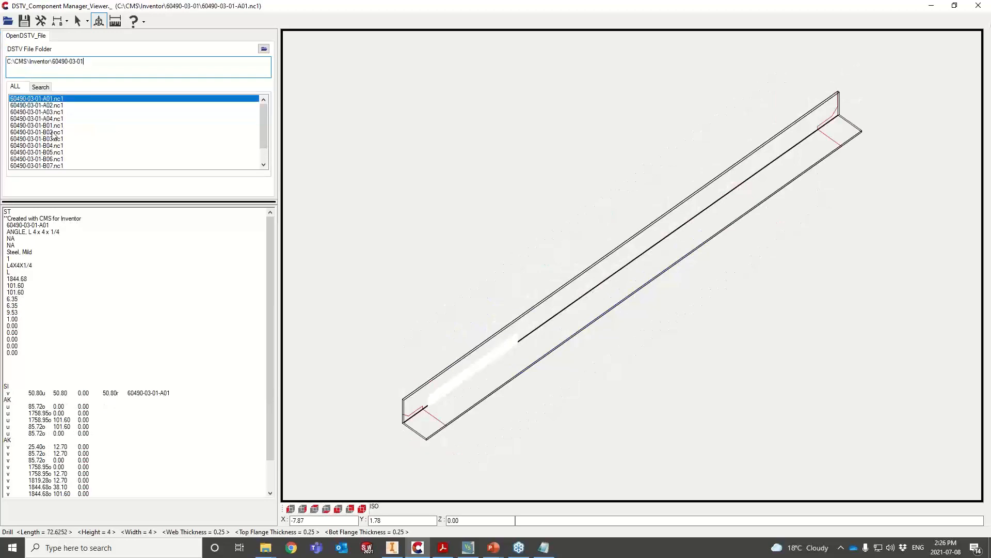
- Examine 60490-03-01-A02.nc1 in the front view and plate 60490-03-01-PL02.nc1 in the isometric view
{"action": "left_click", "coordinate": [53, 106]}
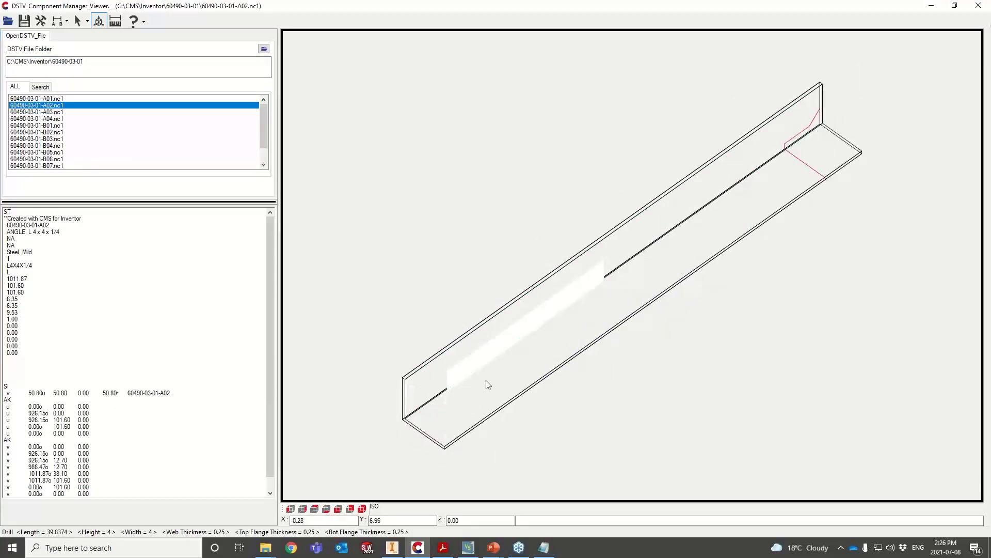
{"action": "left_click", "coordinate": [338, 509]}
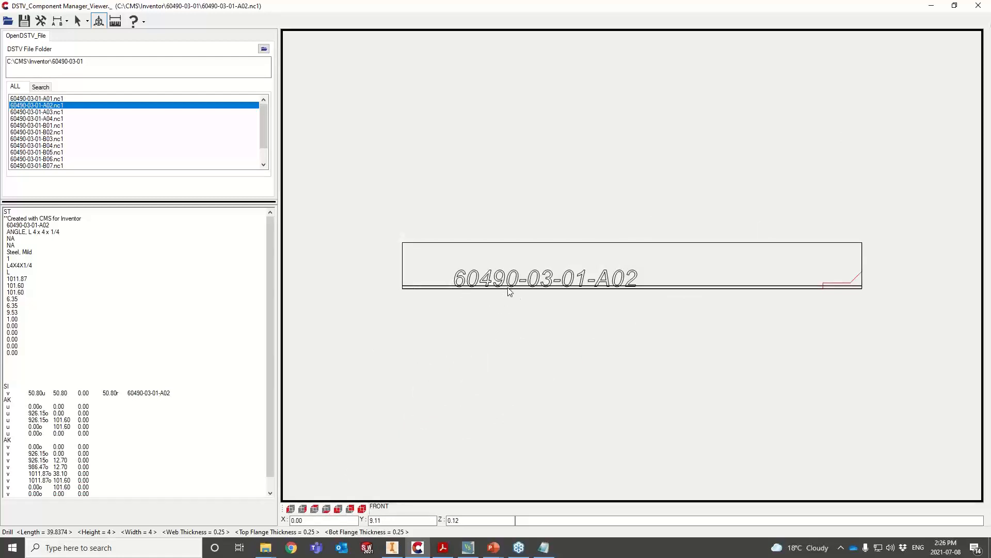
{"action": "left_click", "coordinate": [261, 160]}
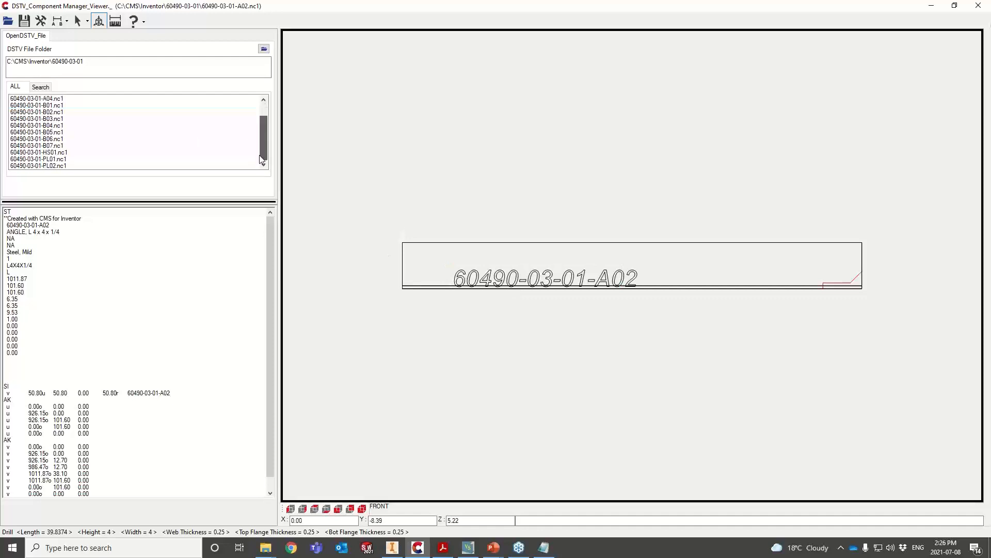
{"action": "left_click", "coordinate": [78, 165]}
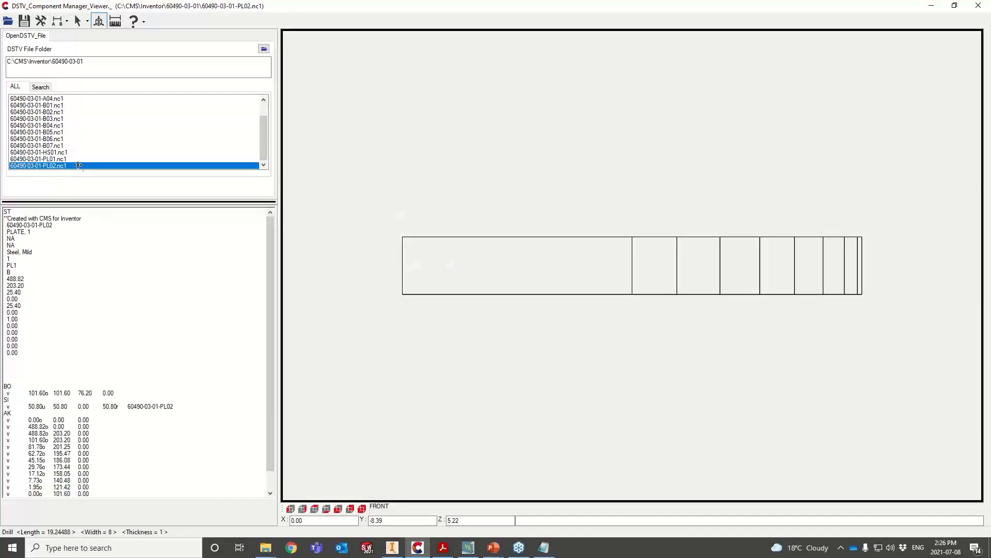
{"action": "left_click", "coordinate": [363, 509]}
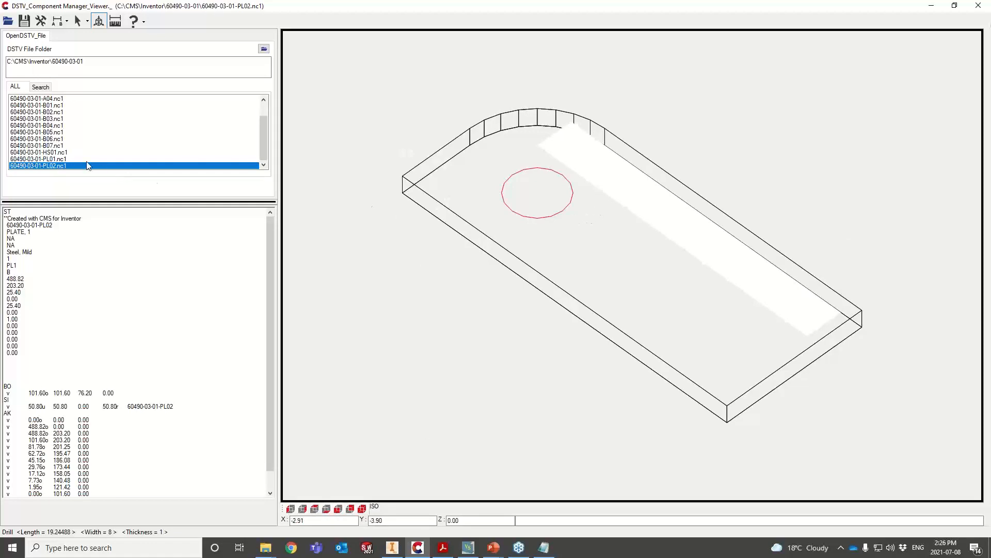
- Examine plate 60490-03-01-PL01.nc1 and square tube 60490-03-01-HS01.nc1, checking the tube's part mark in the front view
{"action": "left_click", "coordinate": [66, 158]}
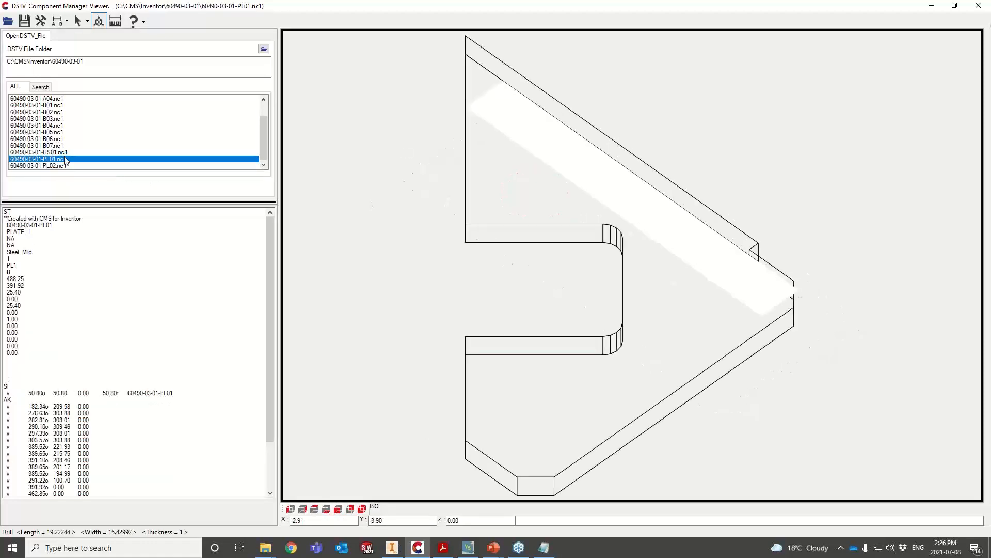
{"action": "left_click", "coordinate": [64, 152]}
{"action": "scroll", "coordinate": [392, 211], "scroll_direction": "up", "scroll_amount": 2}
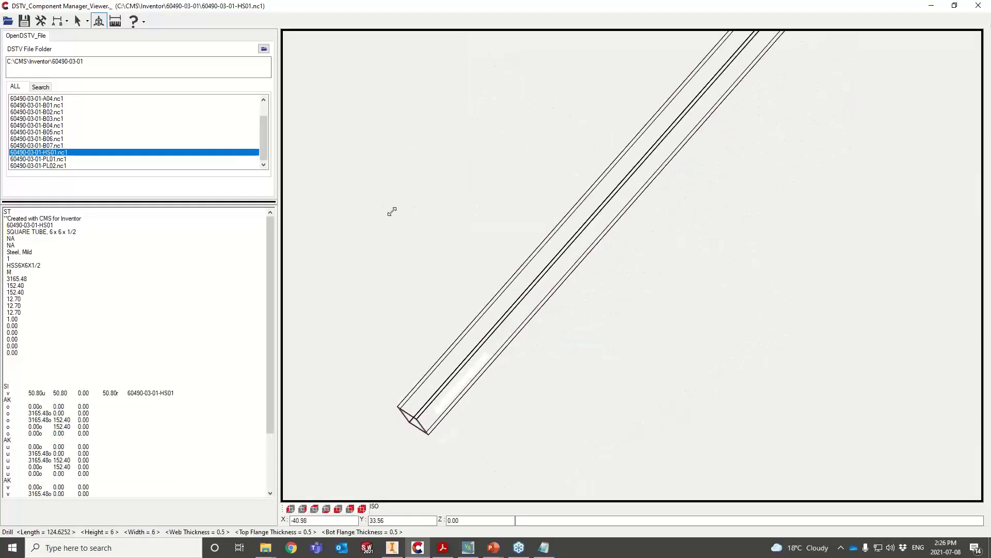
{"action": "scroll", "coordinate": [392, 211], "scroll_direction": "down", "scroll_amount": 3}
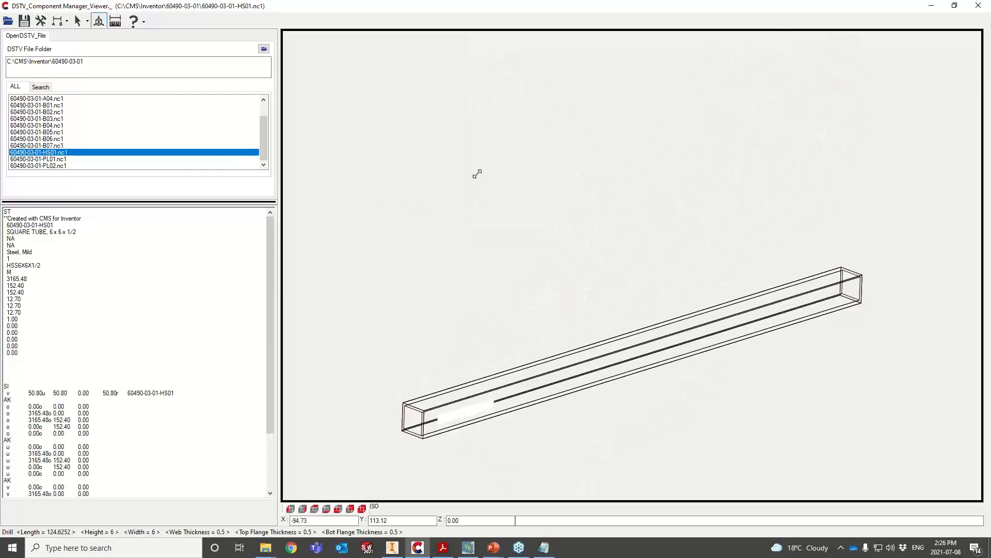
{"action": "left_click", "coordinate": [338, 509]}
{"action": "mouse_move", "coordinate": [705, 284]}
{"action": "middle_mouse_down"}
{"action": "mouse_move", "coordinate": [597, 305]}
{"action": "mouse_move", "coordinate": [661, 288]}
{"action": "middle_mouse_up"}
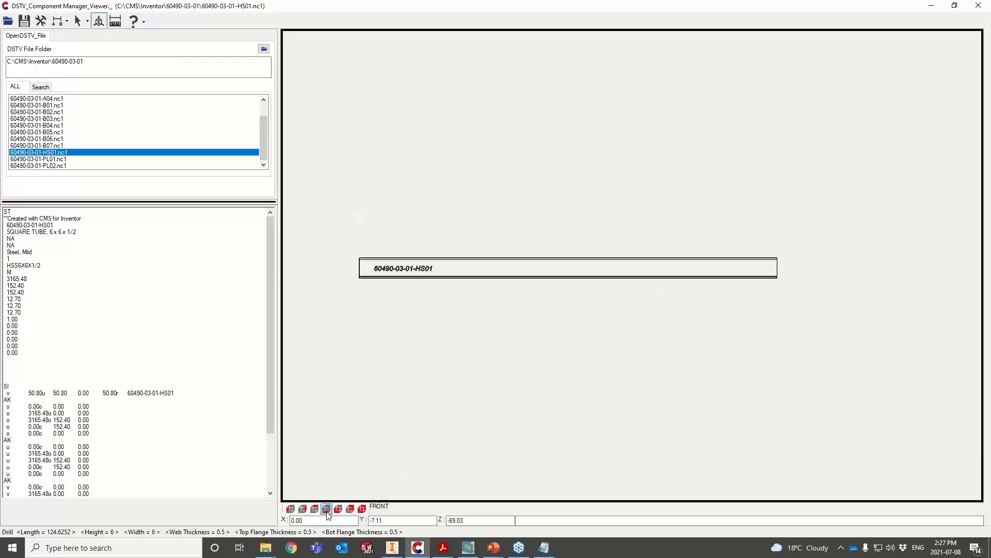
- Switch to the Mezzanine.iam assembly in Inventor and bring up the CMS commands
{"action": "left_click", "coordinate": [392, 547]}
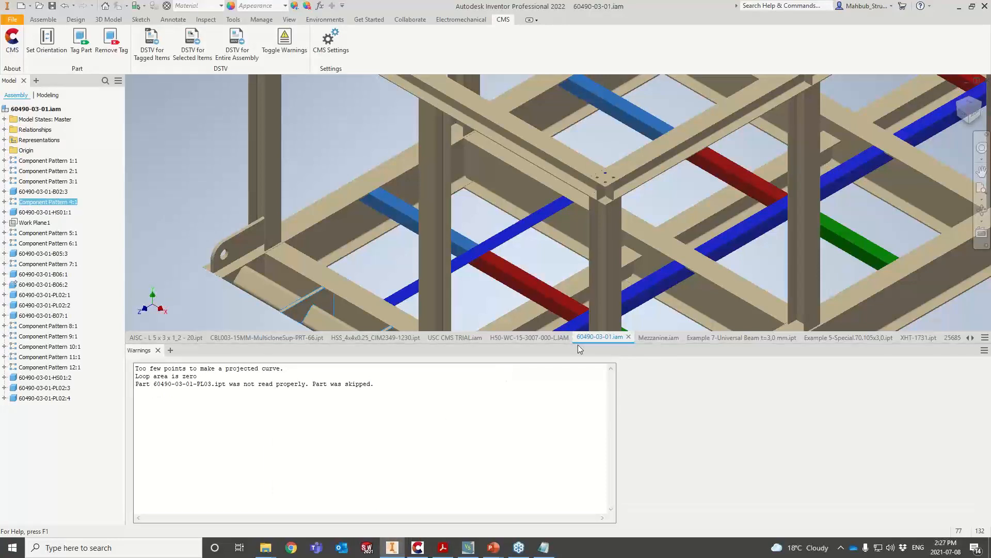
{"action": "left_click", "coordinate": [655, 336]}
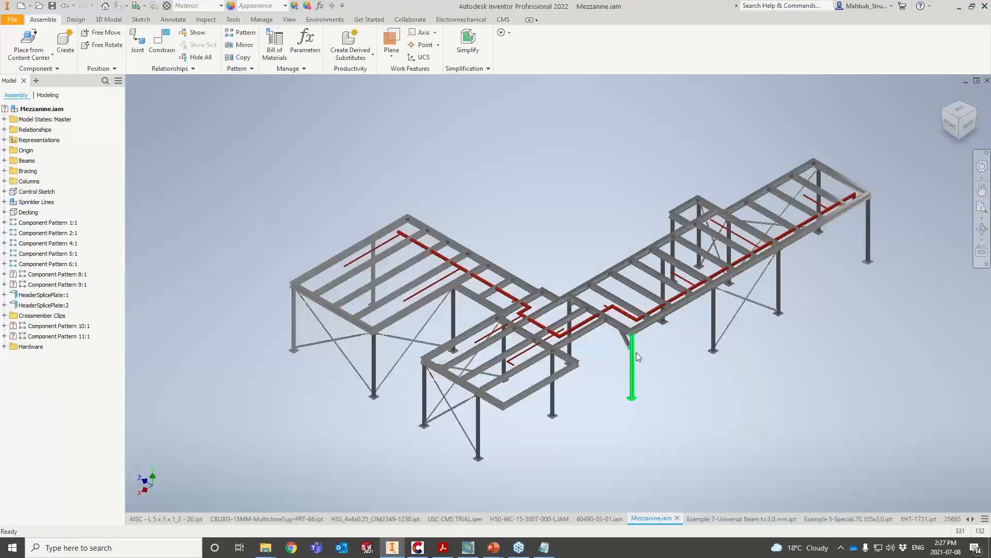
{"action": "middle_click_drag", "start_coordinate": [730, 388], "coordinate": [653, 402]}
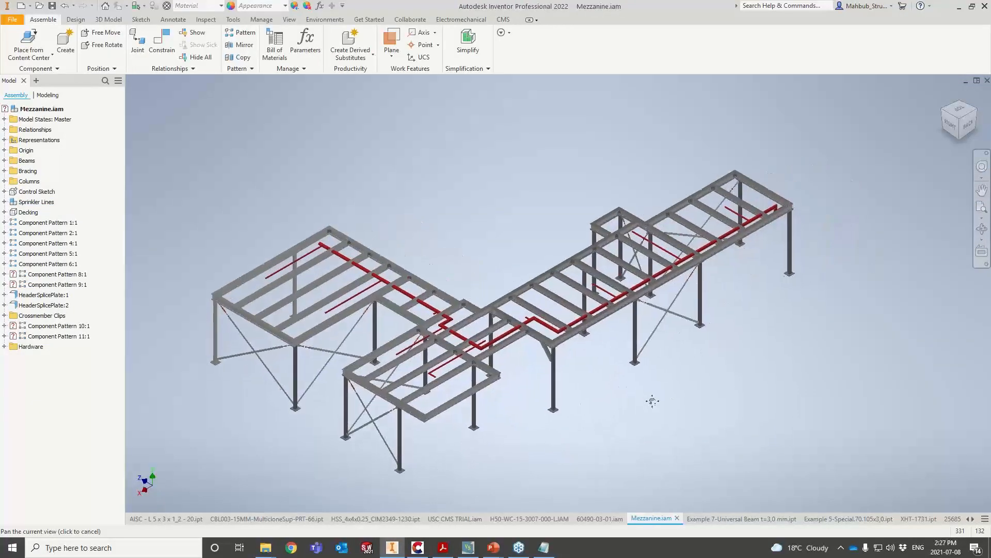
{"action": "left_click", "coordinate": [503, 20]}
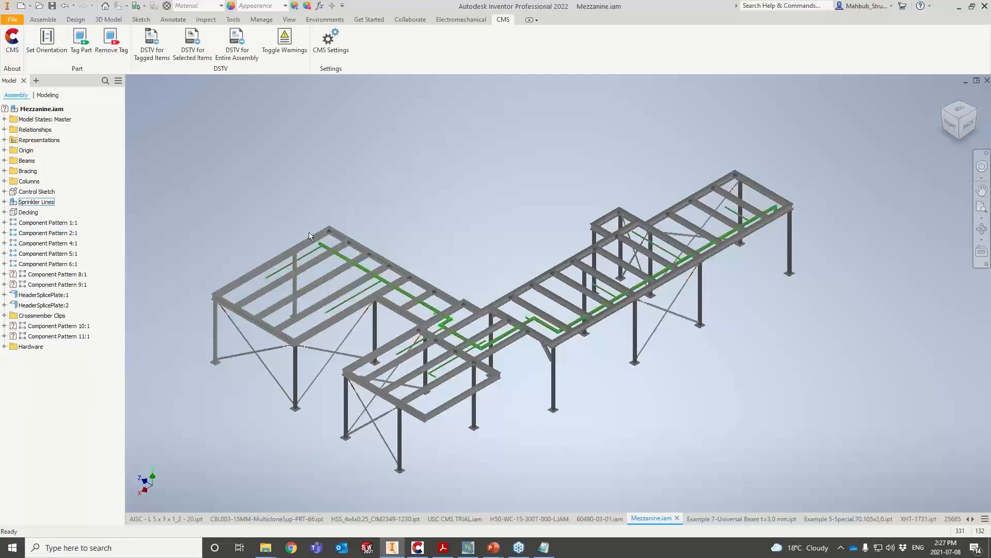
- Select the frame beams around the platforms and along the long walkway of the mezzanine, and generate DSTV files for the selected items
{"action": "left_click", "coordinate": [269, 265]}
{"action": "left_click", "coordinate": [251, 317], "text": "ctrl"}
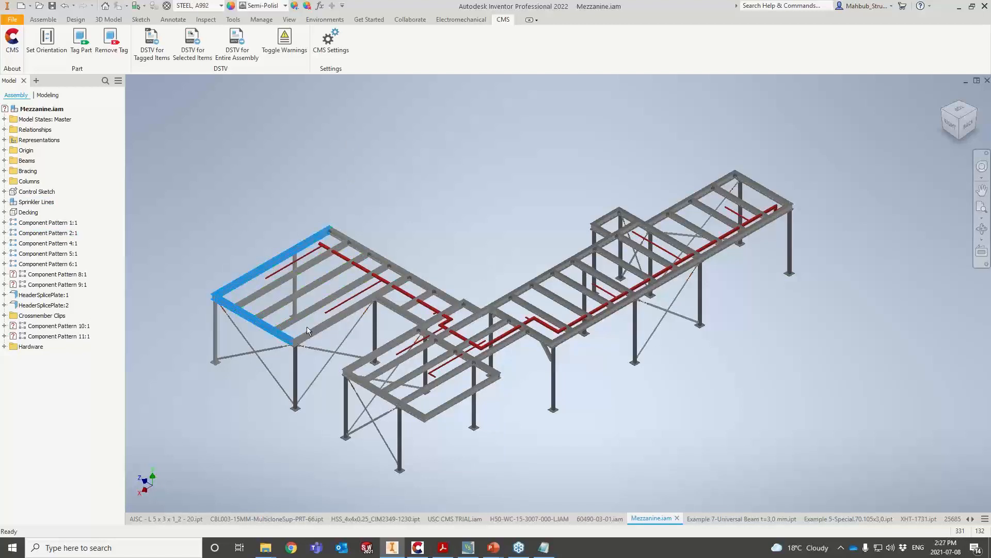
{"action": "left_click", "coordinate": [307, 330], "text": "ctrl"}
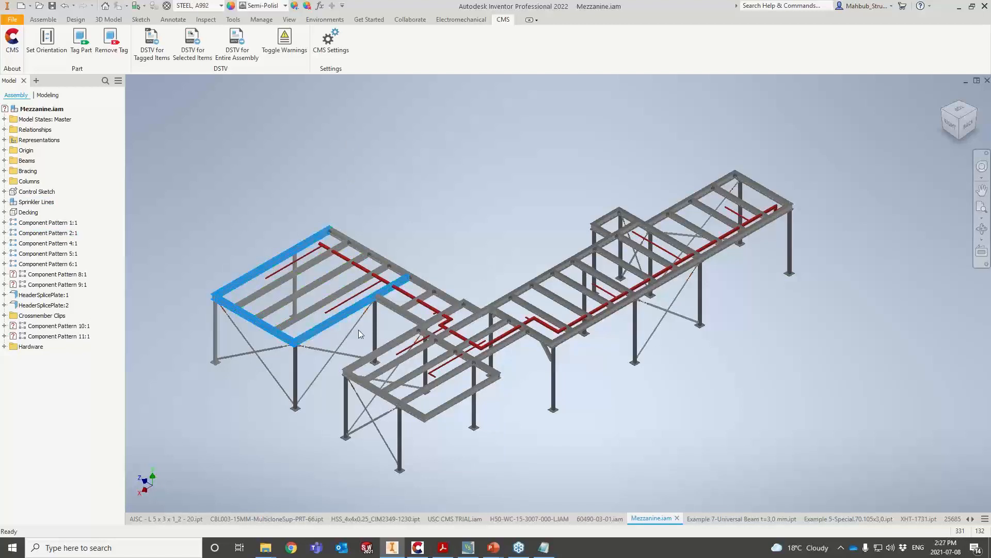
{"action": "left_click", "coordinate": [429, 285], "text": "ctrl"}
{"action": "left_click", "coordinate": [413, 335], "text": "ctrl"}
{"action": "left_click", "coordinate": [380, 355], "text": "ctrl"}
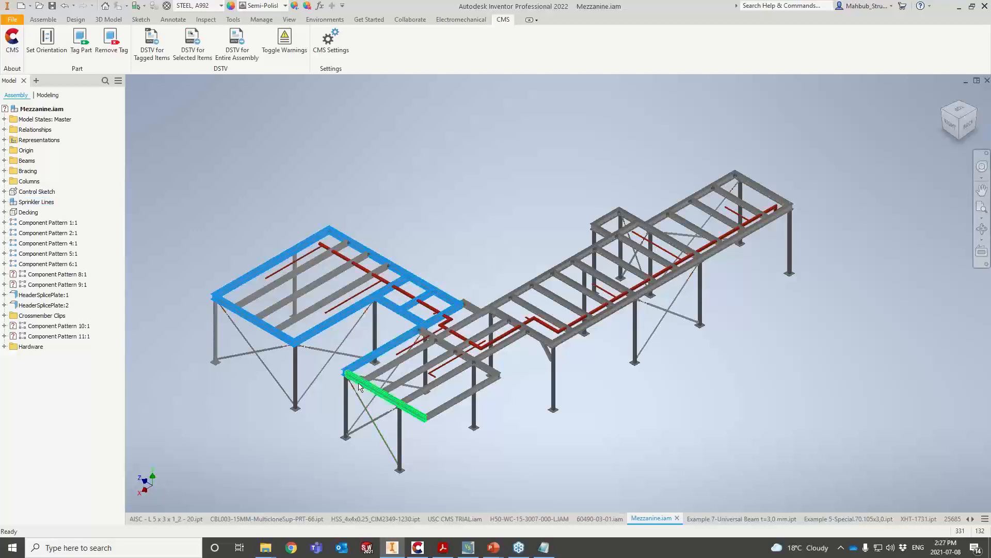
{"action": "left_click", "coordinate": [381, 385], "text": "ctrl"}
{"action": "left_click", "coordinate": [454, 401], "text": "ctrl"}
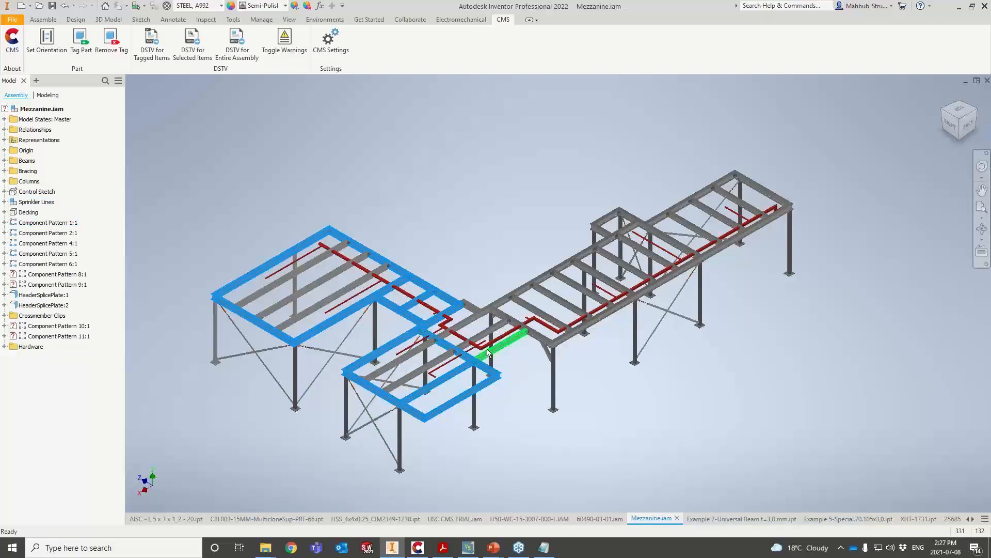
{"action": "left_click", "coordinate": [509, 336], "text": "ctrl"}
{"action": "left_click", "coordinate": [498, 305], "text": "ctrl"}
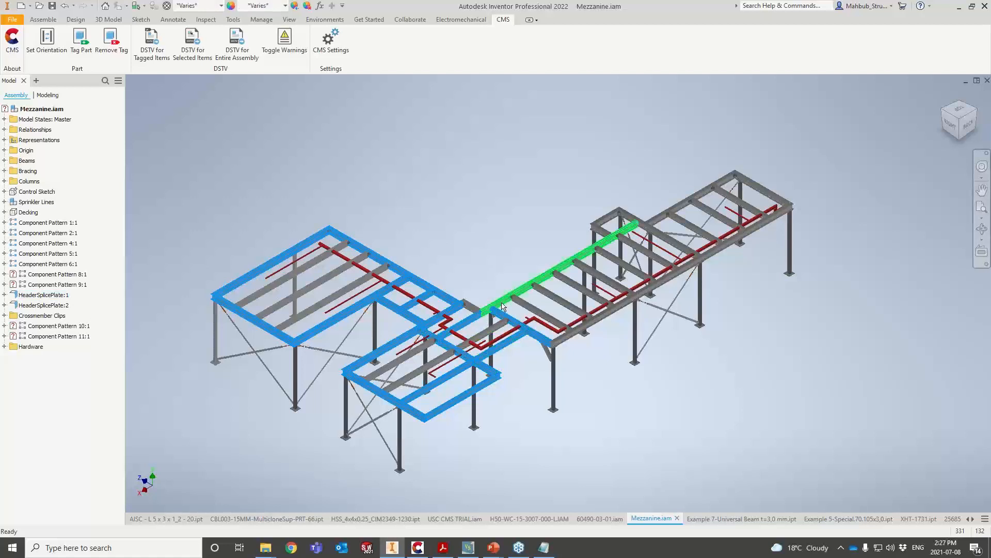
{"action": "left_click", "coordinate": [625, 214], "text": "ctrl"}
{"action": "left_click", "coordinate": [599, 224], "text": "ctrl"}
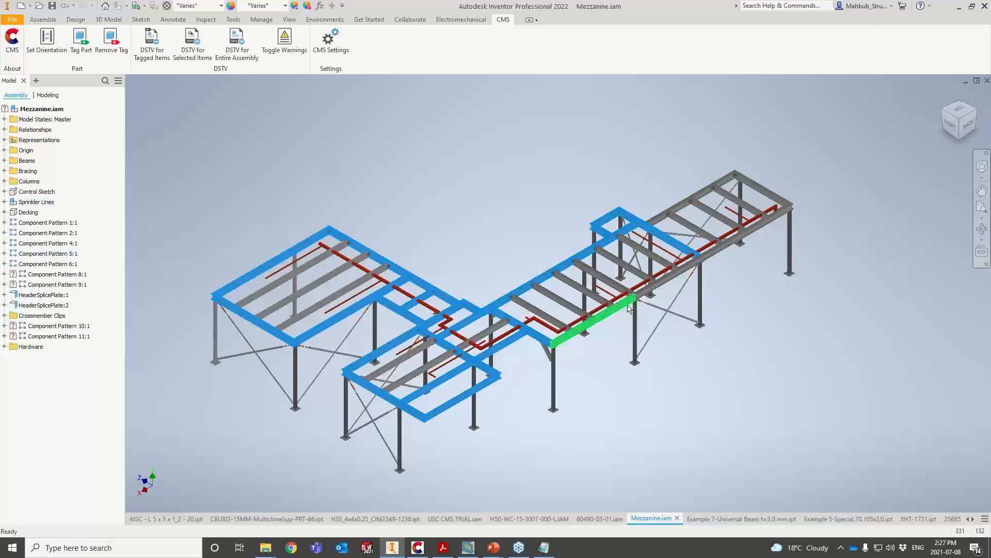
{"action": "left_click", "coordinate": [644, 297], "text": "ctrl"}
{"action": "left_click", "coordinate": [716, 251], "text": "ctrl"}
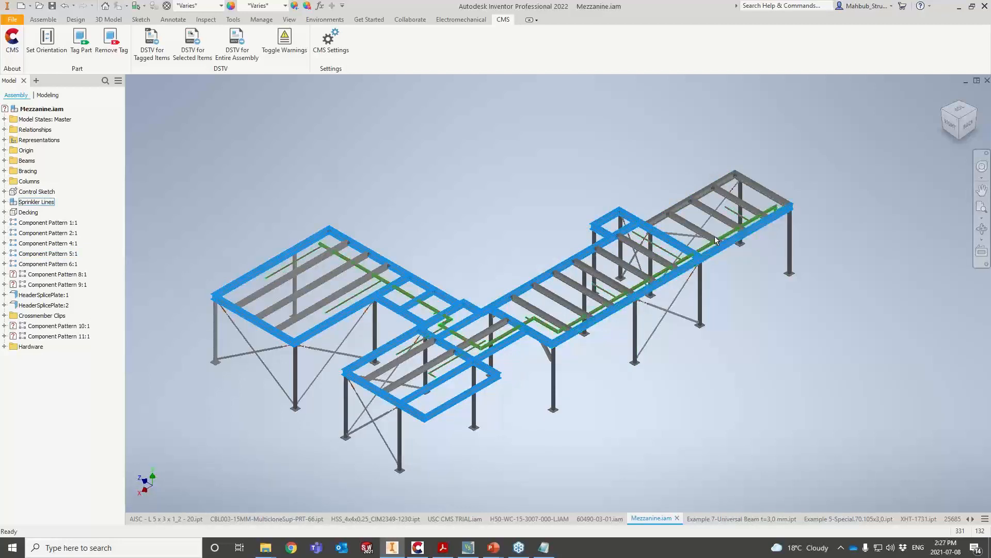
{"action": "left_click", "coordinate": [747, 185], "text": "ctrl"}
{"action": "left_click", "coordinate": [716, 191], "text": "ctrl"}
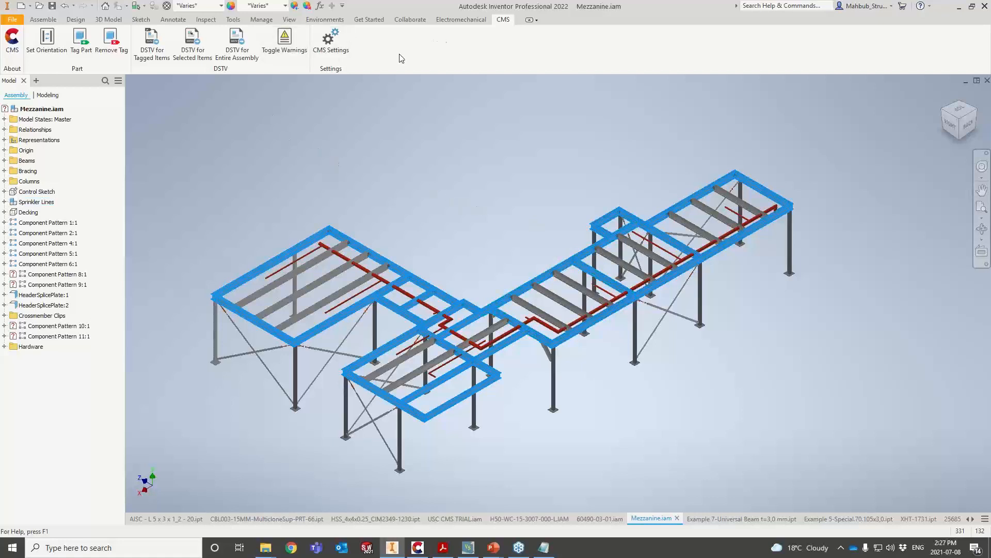
{"action": "left_click", "coordinate": [192, 56]}
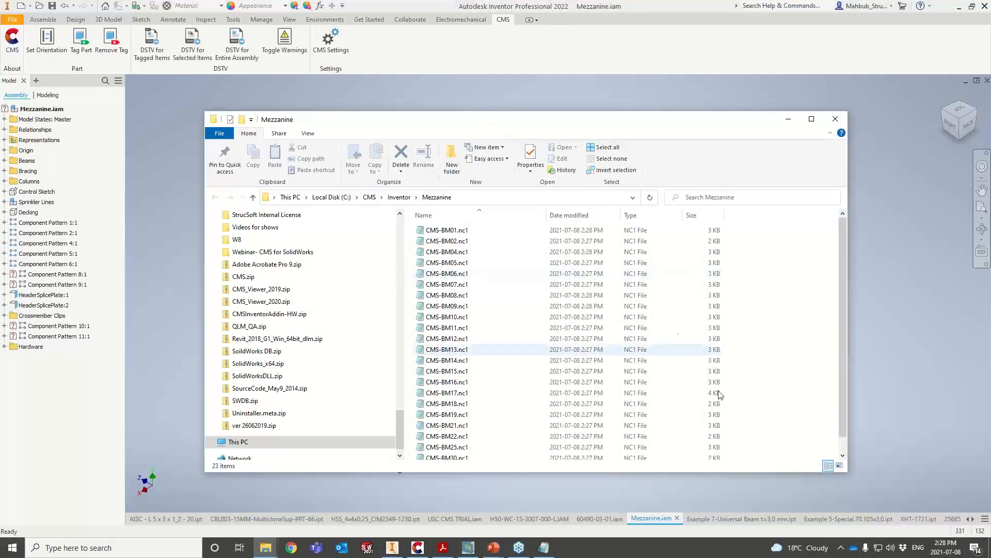
- Open conversion_report.txt from the Mezzanine output folder, check it for conversion problems, and close it
{"action": "left_click_drag", "start_coordinate": [844, 398], "coordinate": [848, 427]}
{"action": "double_click", "coordinate": [500, 455]}
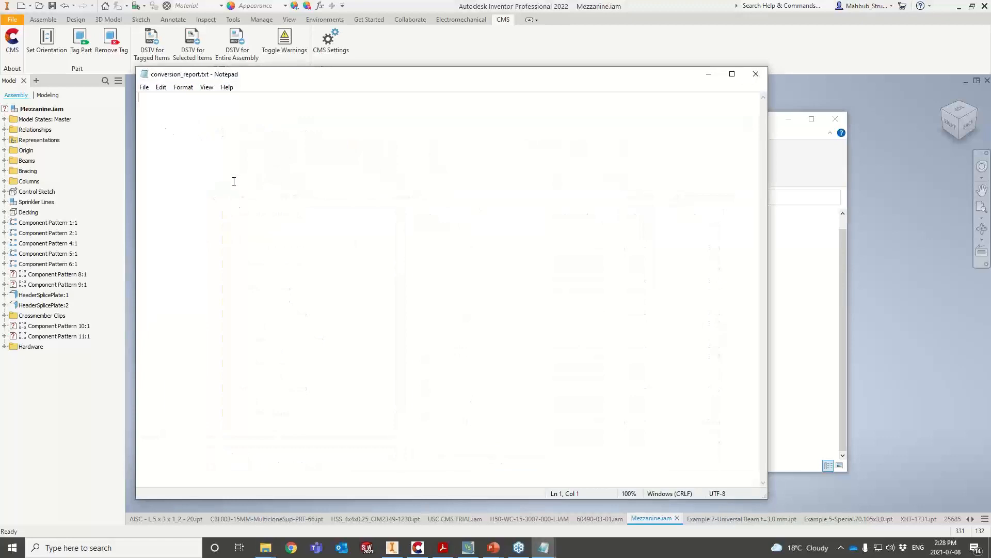
{"action": "left_click", "coordinate": [761, 79]}
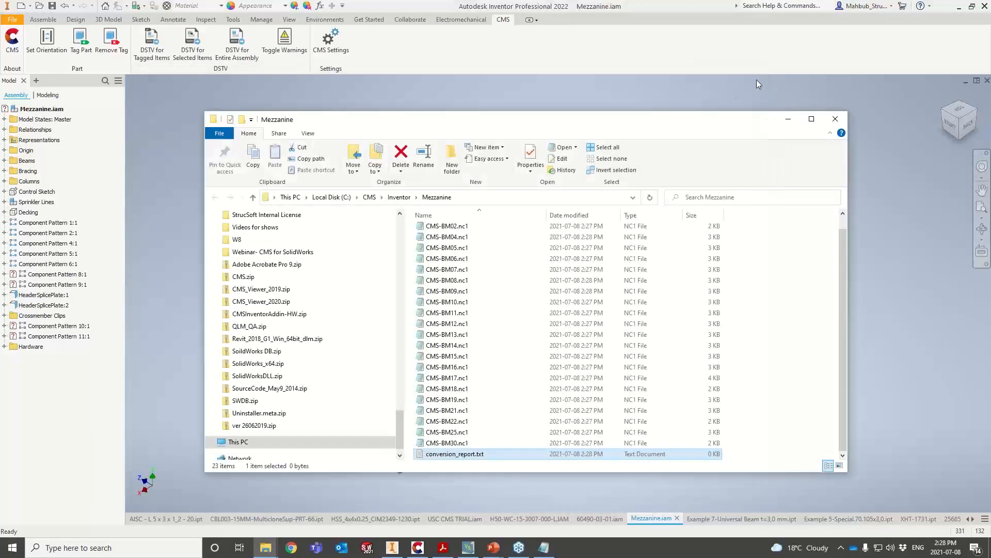
- Copy the output folder path C:\CMS\Inventor\Mezzanine from File Explorer and load it as the DSTV file folder in the DSTV viewer
{"action": "left_click", "coordinate": [505, 197]}
{"action": "key", "text": "ctrl+c"}
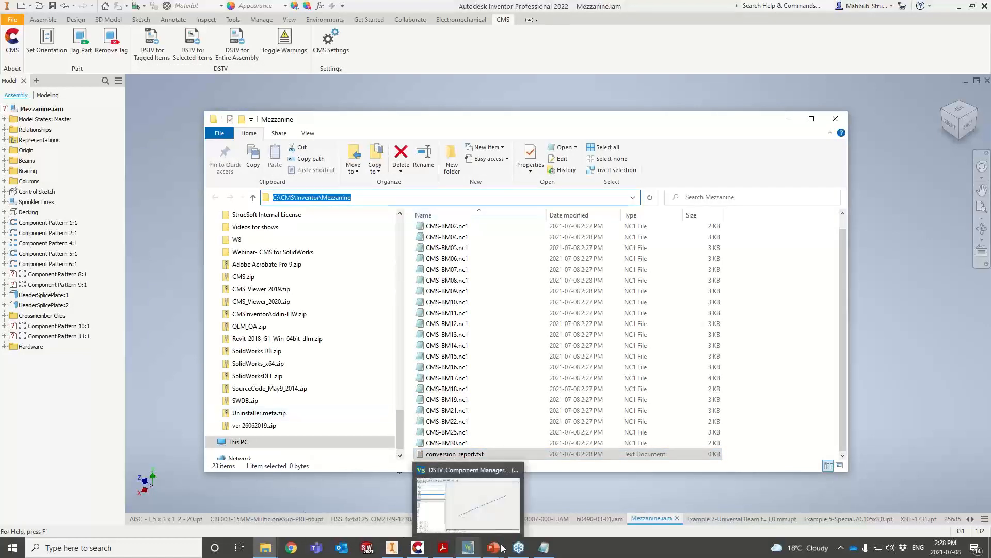
{"action": "left_click", "coordinate": [469, 498]}
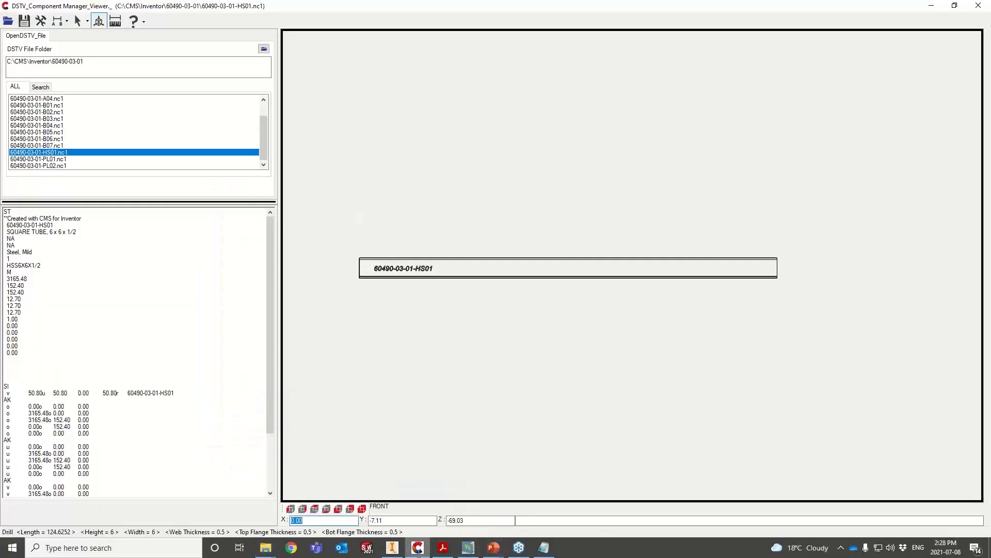
{"action": "triple_click", "coordinate": [105, 61]}
{"action": "key", "text": "ctrl+v"}
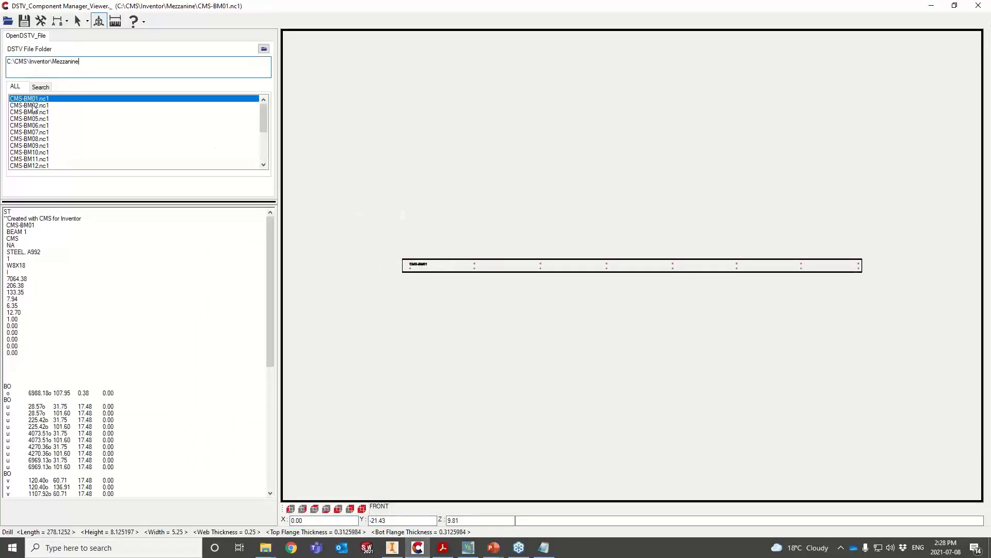
- Examine beam CMS-BM01.nc1 in the front and isometric views, looking closely at the holes near its end
{"action": "scroll", "coordinate": [438, 313], "scroll_direction": "up", "scroll_amount": 6}
{"action": "middle_click_drag", "start_coordinate": [439, 314], "coordinate": [386, 336]}
{"action": "left_click", "coordinate": [361, 509]}
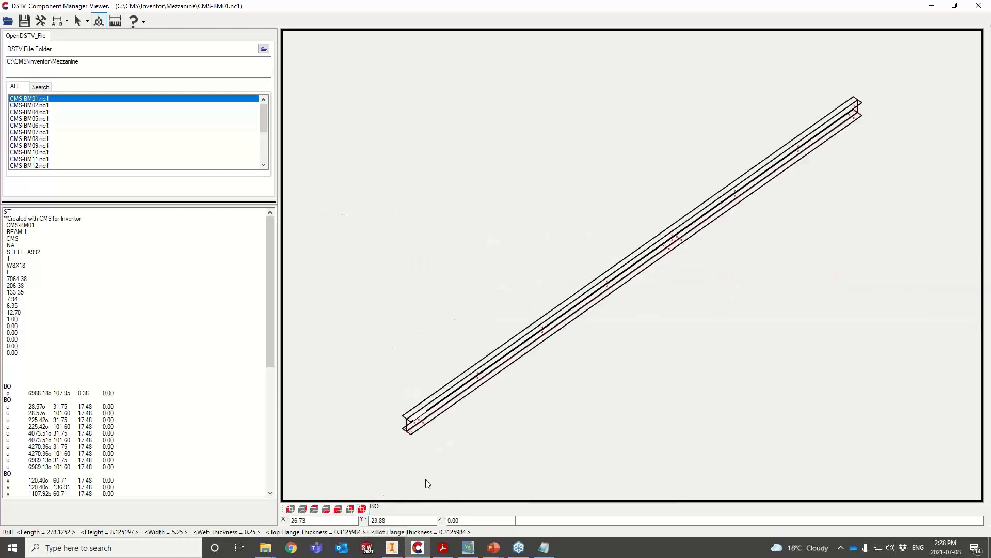
{"action": "scroll", "coordinate": [444, 444], "scroll_direction": "up", "scroll_amount": 3}
{"action": "scroll", "coordinate": [454, 425], "scroll_direction": "down", "scroll_amount": 1}
{"action": "scroll", "coordinate": [750, 223], "scroll_direction": "up", "scroll_amount": 3}
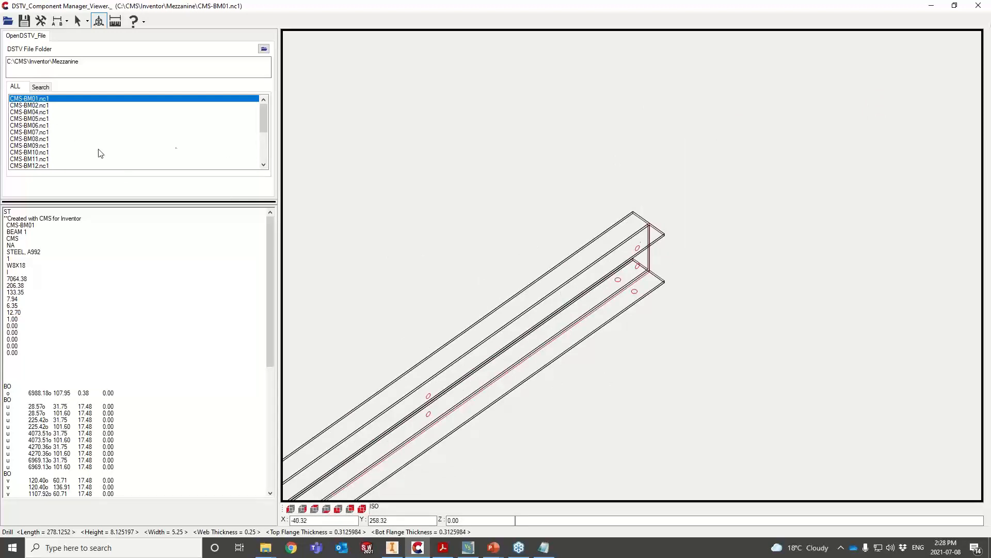
- Examine beams CMS-BM02.nc1 and CMS-BM06.nc1 in the isometric view, inspecting the end cuts and web holes of CMS-BM06 up close
{"action": "left_click", "coordinate": [56, 106]}
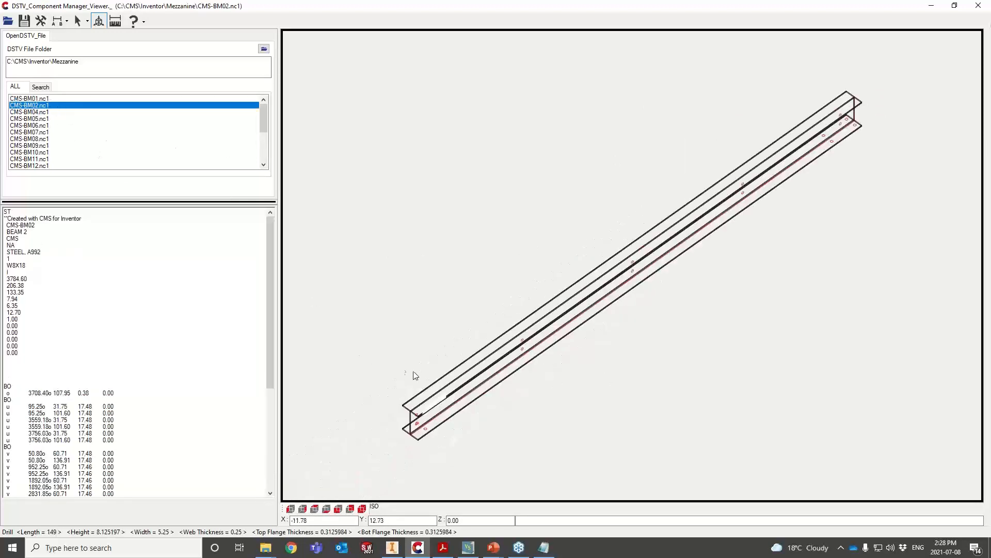
{"action": "left_click", "coordinate": [42, 125]}
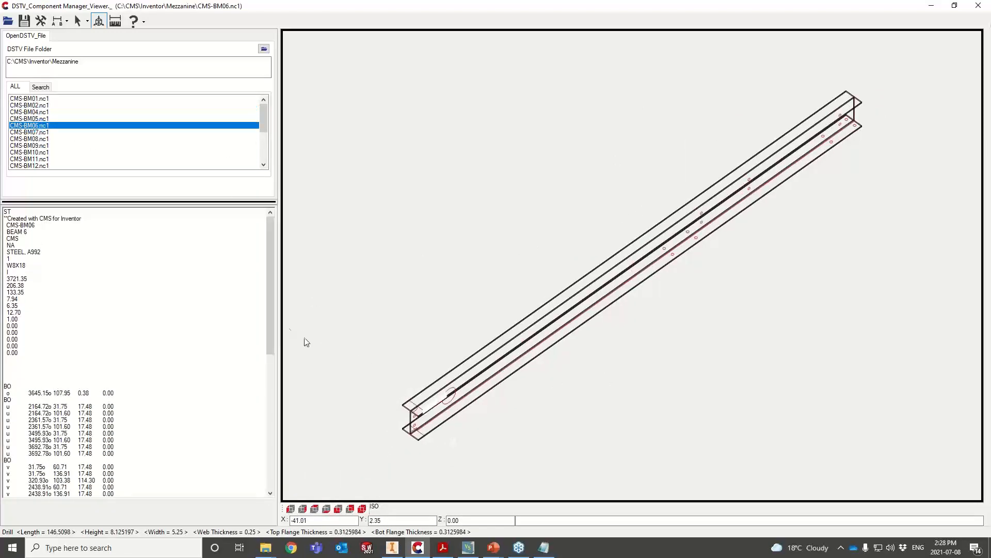
{"action": "scroll", "coordinate": [503, 488], "scroll_direction": "up", "scroll_amount": 5}
{"action": "middle_click_drag", "start_coordinate": [460, 448], "coordinate": [435, 394]}
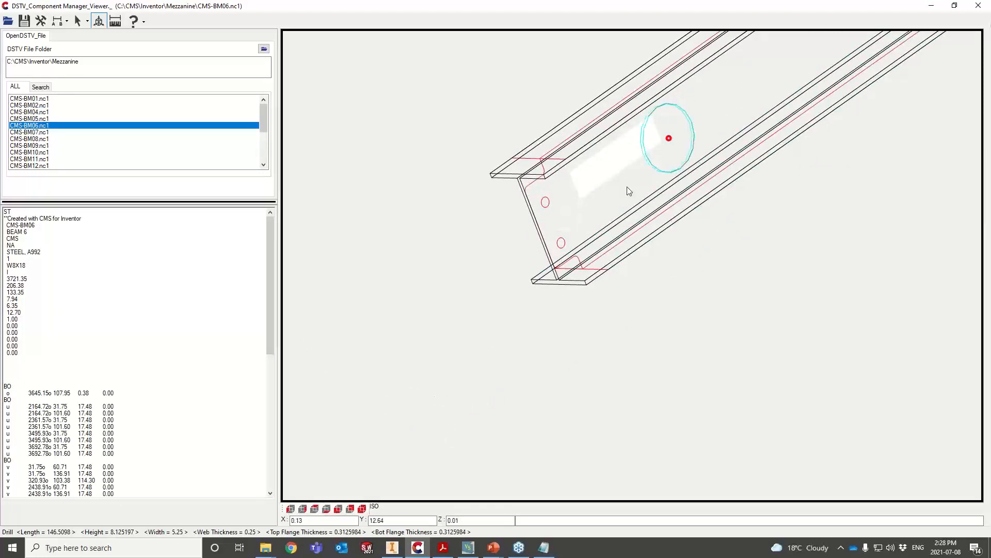
- Examine beam CMS-BM11.nc1 up close in the isometric view, and check its part mark and holes in the front view
{"action": "left_click", "coordinate": [46, 160]}
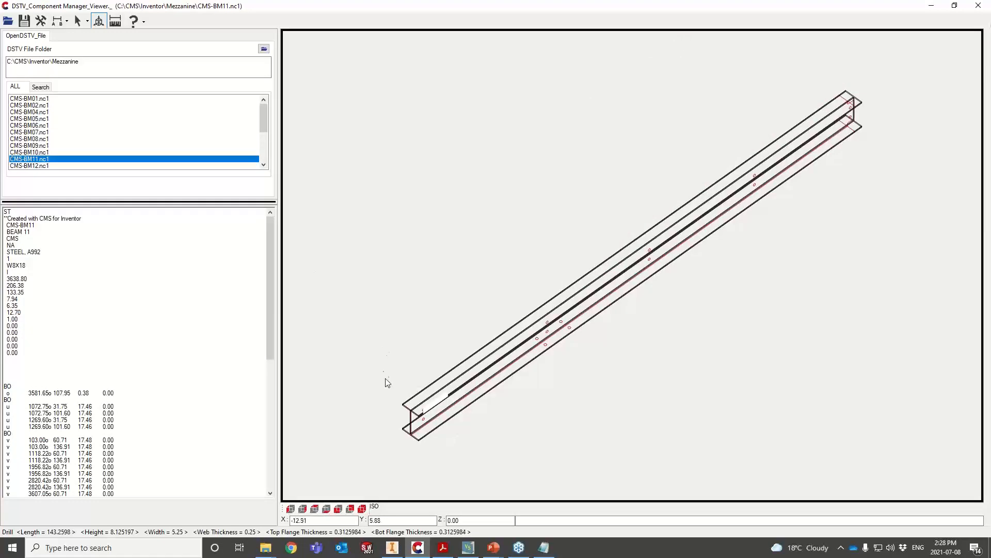
{"action": "scroll", "coordinate": [443, 455], "scroll_direction": "up", "scroll_amount": 5}
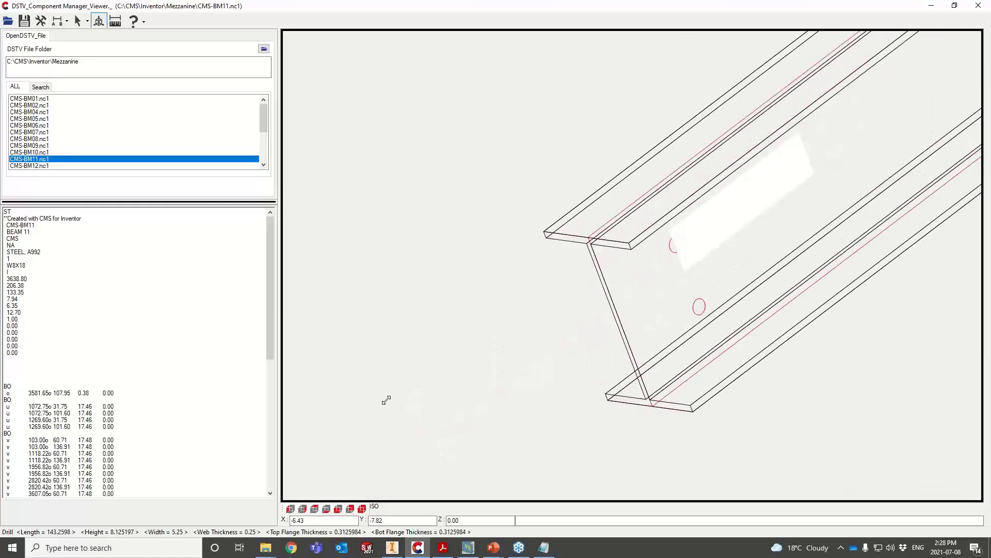
{"action": "left_click", "coordinate": [338, 508]}
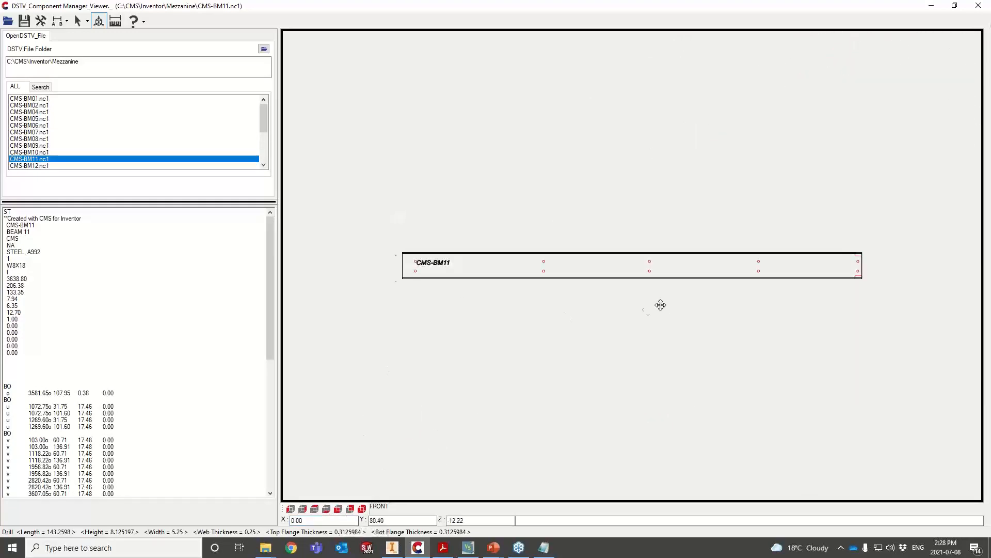
- Switch to Inventor, bring up the H50-WC-15-3007-000-L.IAM assembly and select the long H50-WC-15-3000-001-L member
{"action": "middle_click_drag", "start_coordinate": [661, 305], "coordinate": [585, 311]}
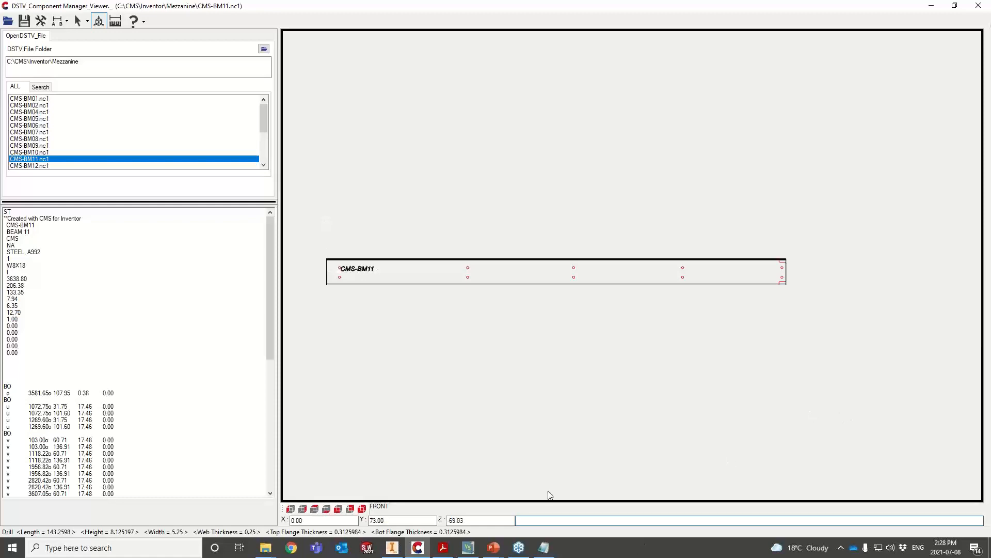
{"action": "left_click", "coordinate": [398, 551]}
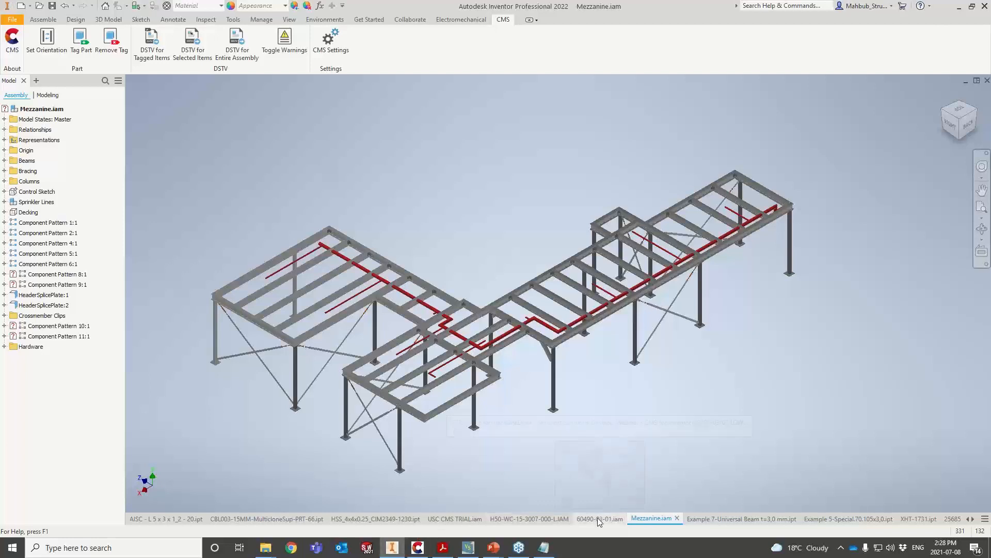
{"action": "left_click", "coordinate": [547, 519]}
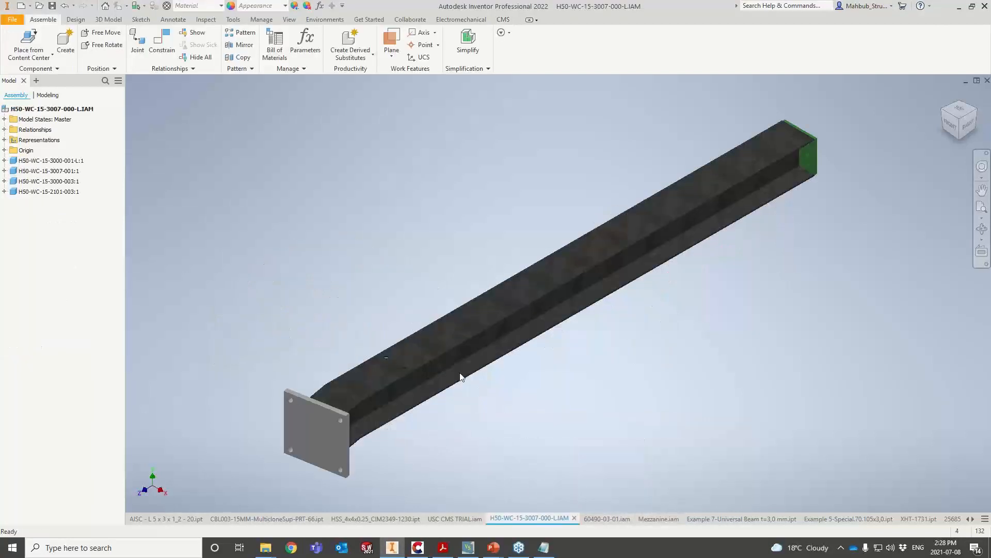
{"action": "left_click", "coordinate": [454, 353]}
{"action": "left_click", "coordinate": [498, 338]}
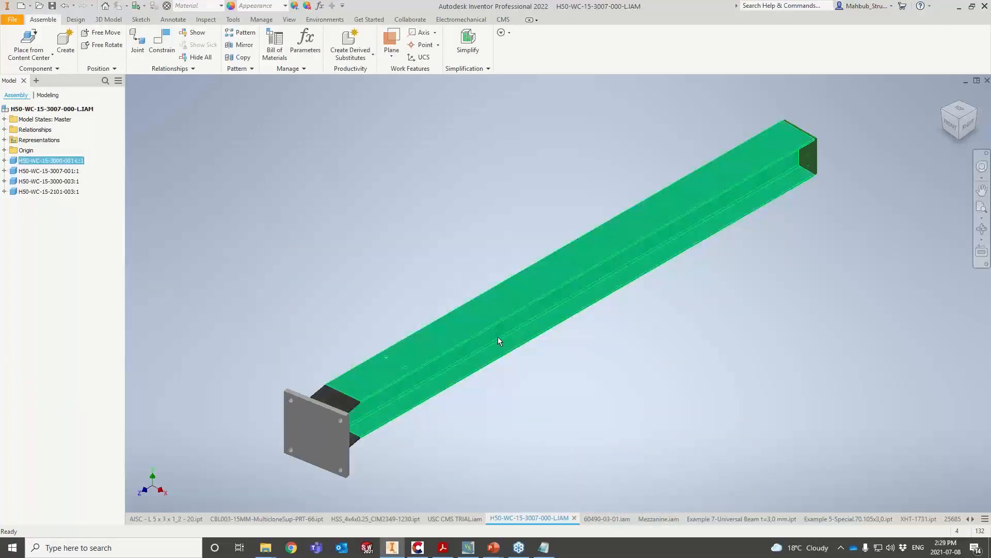
{"action": "middle_click_drag", "start_coordinate": [564, 355], "coordinate": [469, 376]}
{"action": "scroll", "coordinate": [455, 393], "scroll_direction": "up", "scroll_amount": 3}
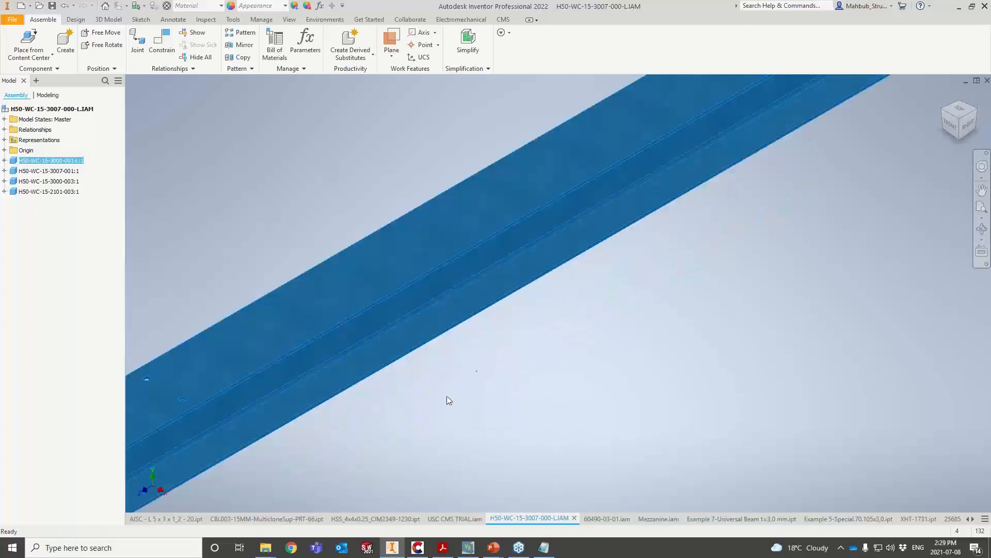
- Tag the long member H50-WC-15-3000-001-L and the adjoining part H50-WC-15-3007-001 for DSTV output with CMS
{"action": "left_click", "coordinate": [503, 20]}
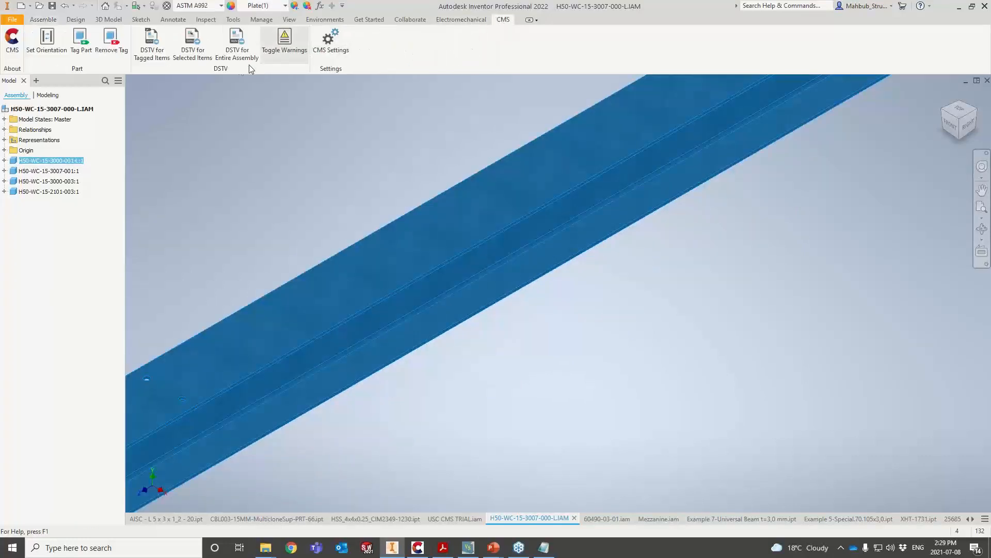
{"action": "scroll", "coordinate": [273, 224], "scroll_direction": "down", "scroll_amount": 5}
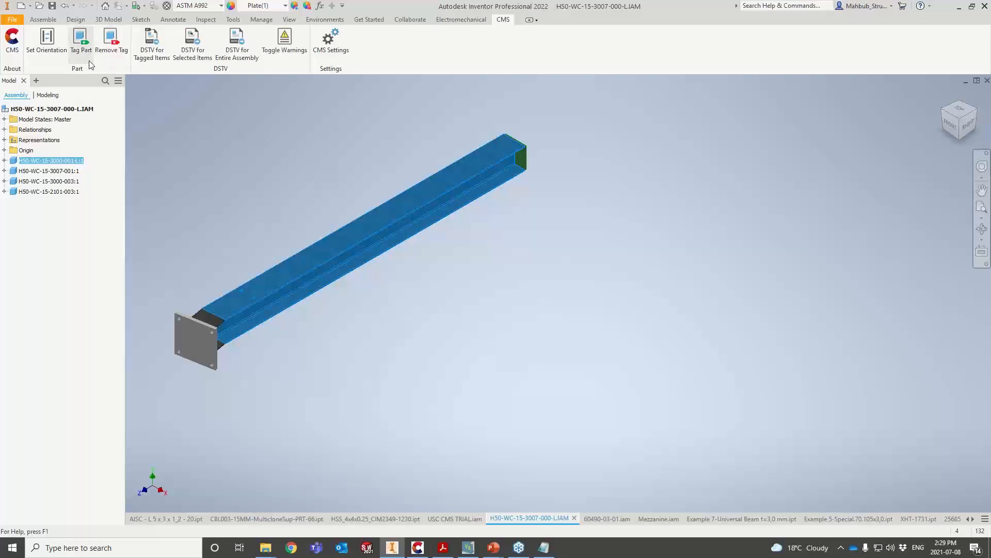
{"action": "scroll", "coordinate": [215, 320], "scroll_direction": "up", "scroll_amount": 5}
{"action": "left_click", "coordinate": [215, 320]}
{"action": "scroll", "coordinate": [218, 315], "scroll_direction": "down", "scroll_amount": 5}
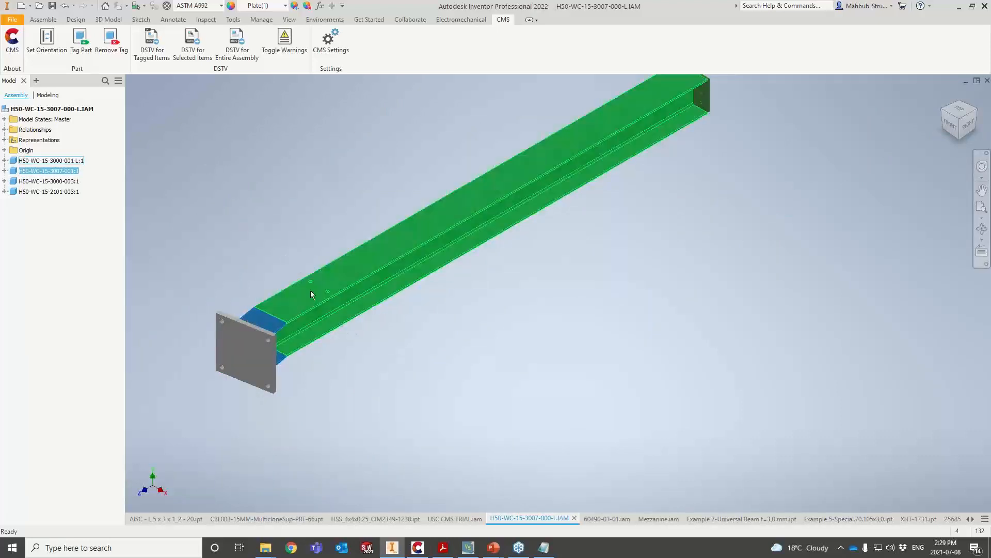
{"action": "left_click", "coordinate": [66, 161], "text": "ctrl"}
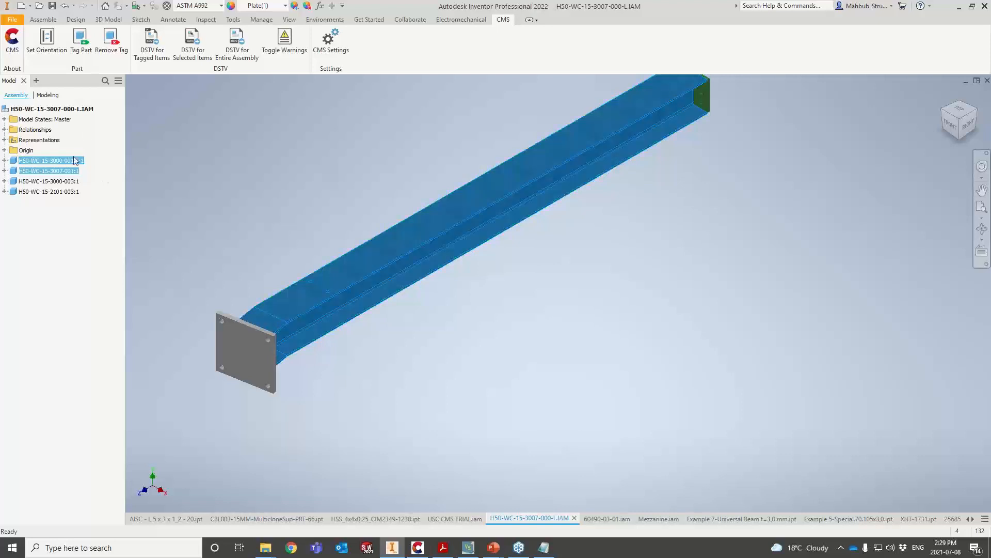
{"action": "left_click", "coordinate": [86, 51]}
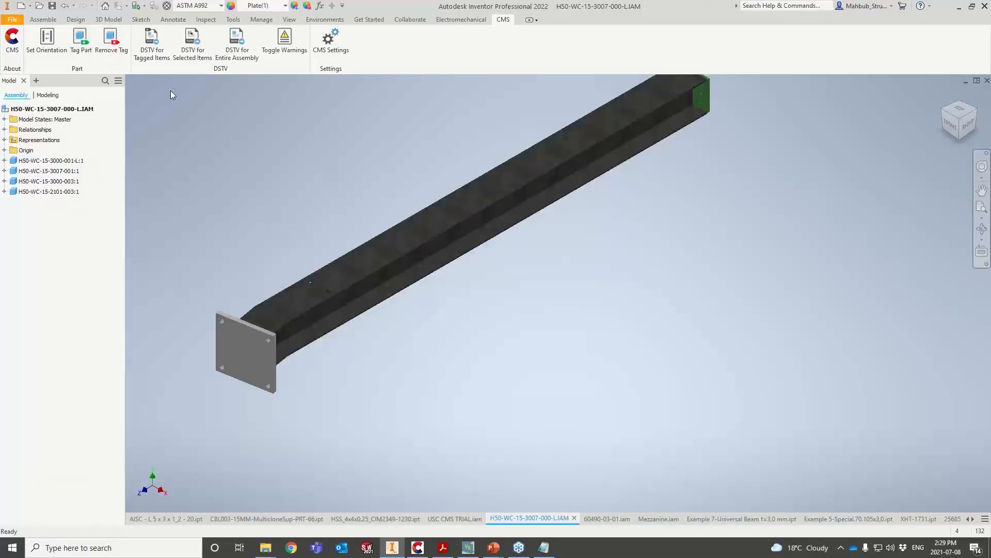
- Generate the DSTV files for the tagged items and close the output folder after checking it
{"action": "left_click", "coordinate": [153, 57]}
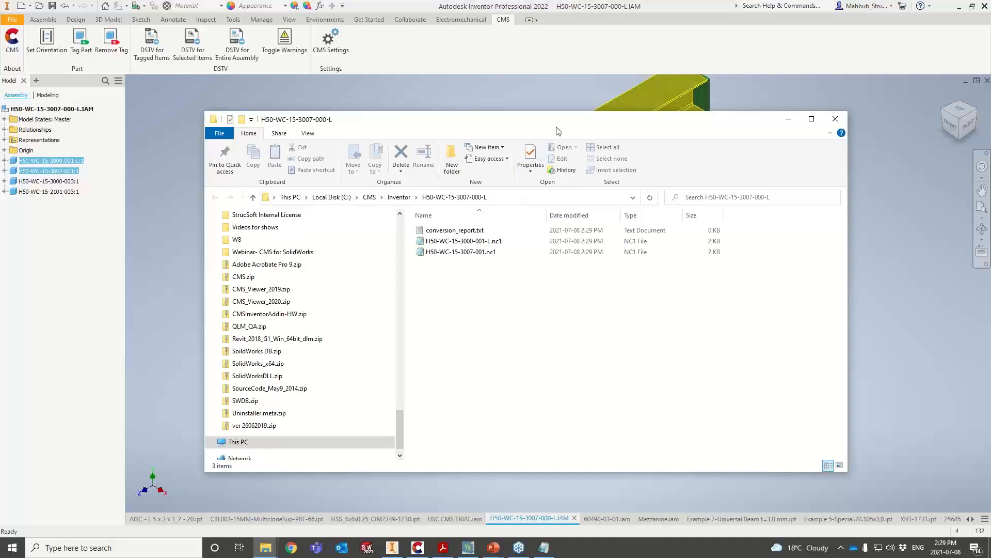
{"action": "left_click_drag", "start_coordinate": [557, 126], "coordinate": [457, 120]}
{"action": "left_click", "coordinate": [736, 113]}
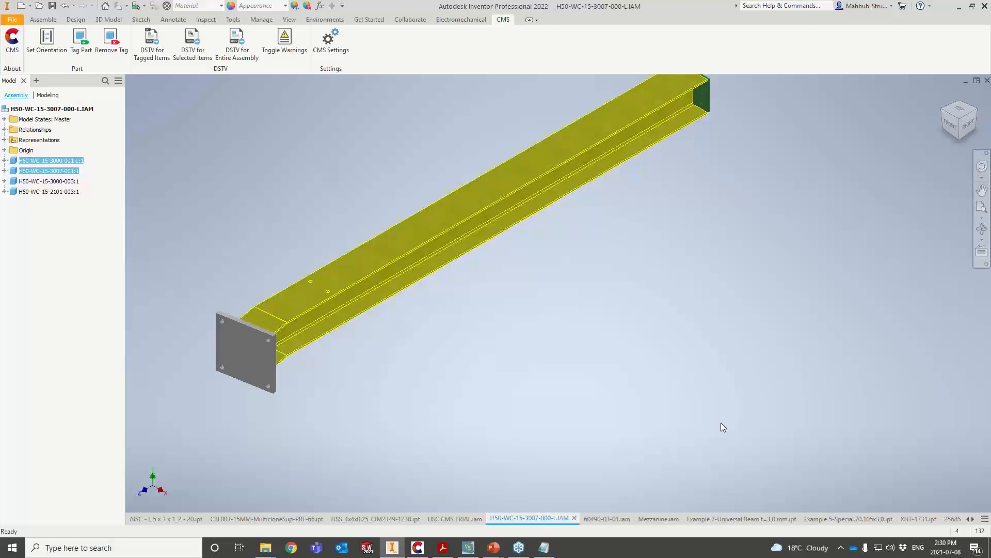
- Switch to Adobe Acrobat Reader, review the automation requirement pages on shape size and COLII profile orientation, and return to Inventor
{"action": "left_click", "coordinate": [443, 547]}
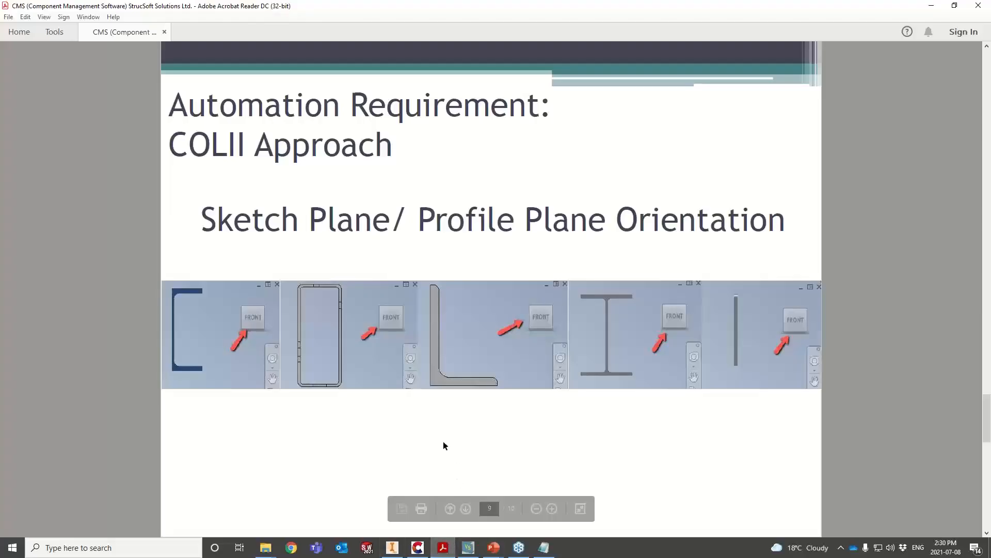
{"action": "scroll", "coordinate": [443, 445], "scroll_direction": "down", "scroll_amount": 3}
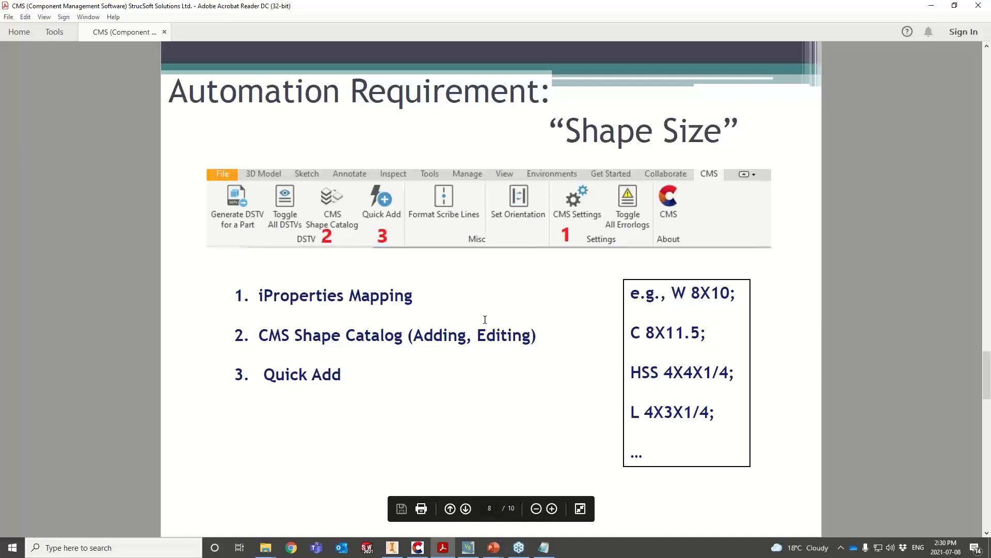
{"action": "scroll", "coordinate": [485, 319], "scroll_direction": "down", "scroll_amount": 1}
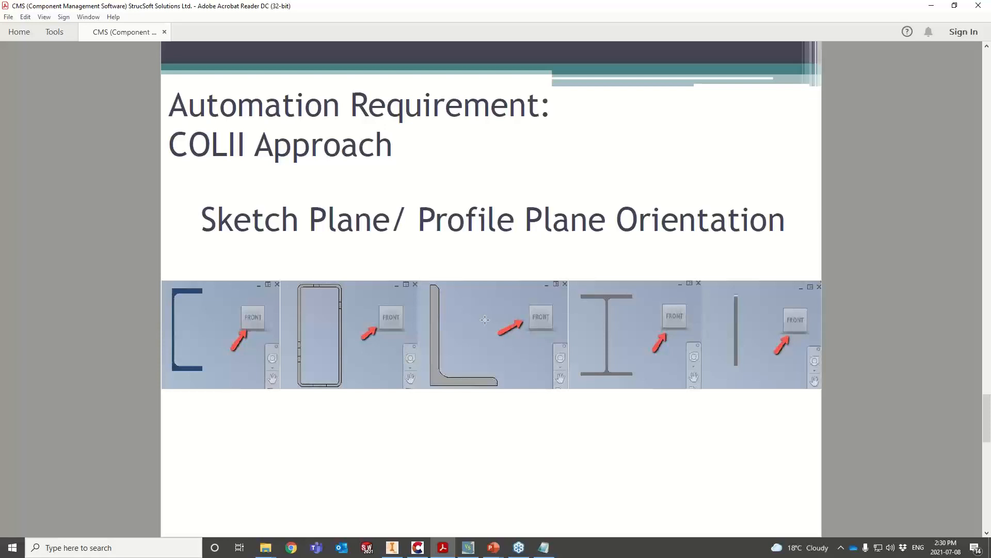
{"action": "left_click", "coordinate": [927, 7]}
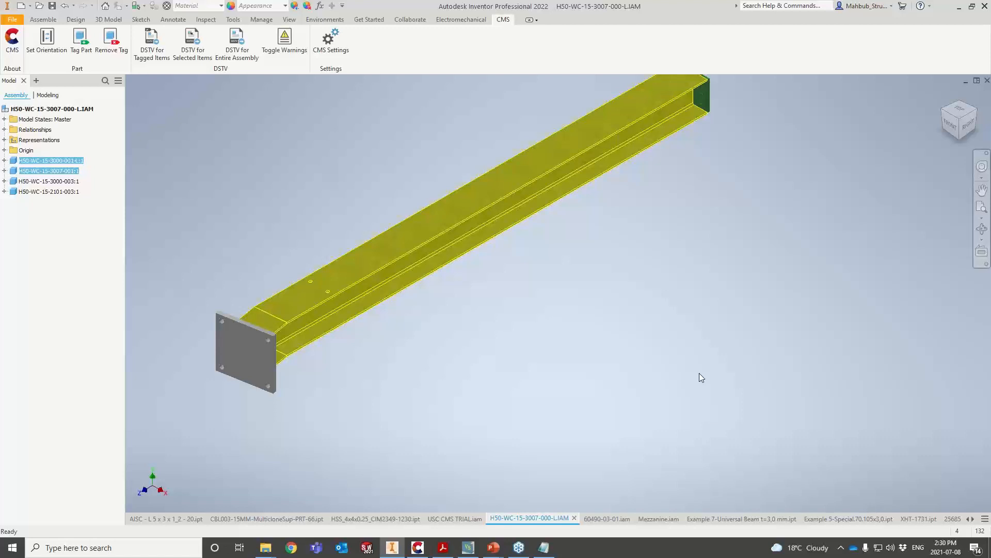
- Bring up the Example 7-Universal Beam t=3,0 mm part, examine its flat pattern and return to the folded part
{"action": "left_click", "coordinate": [729, 518]}
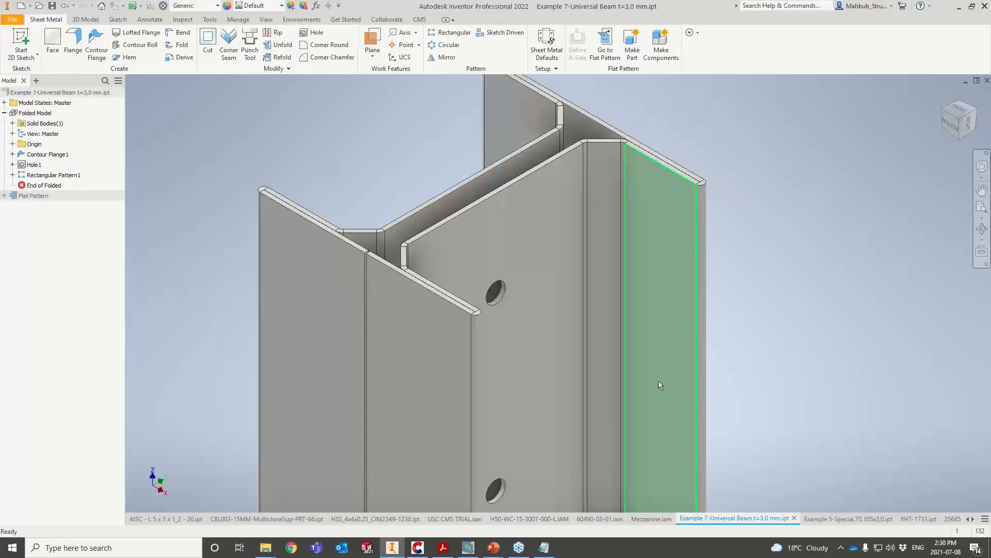
{"action": "mouse_move", "coordinate": [674, 398]}
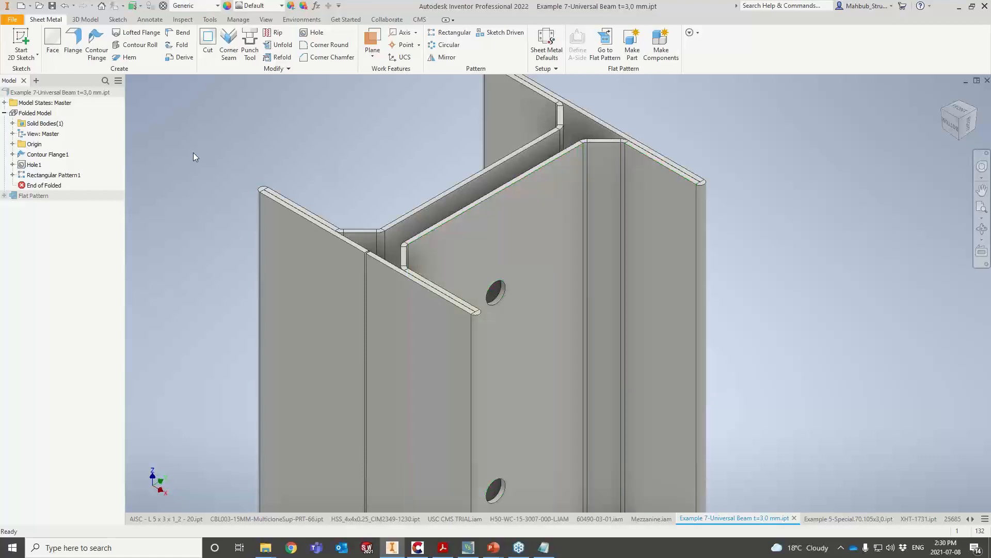
{"action": "scroll", "coordinate": [306, 180], "scroll_direction": "down", "scroll_amount": 4}
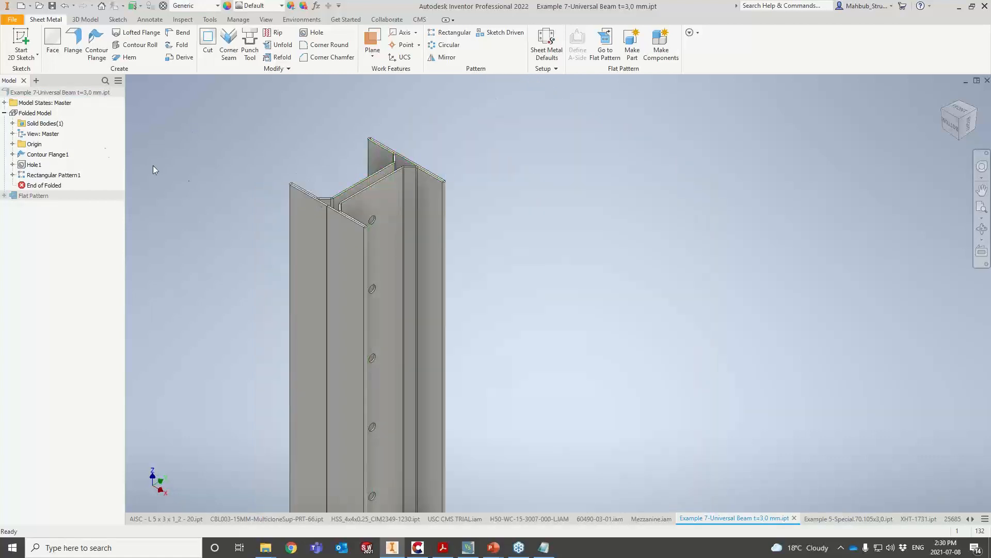
{"action": "double_click", "coordinate": [44, 195]}
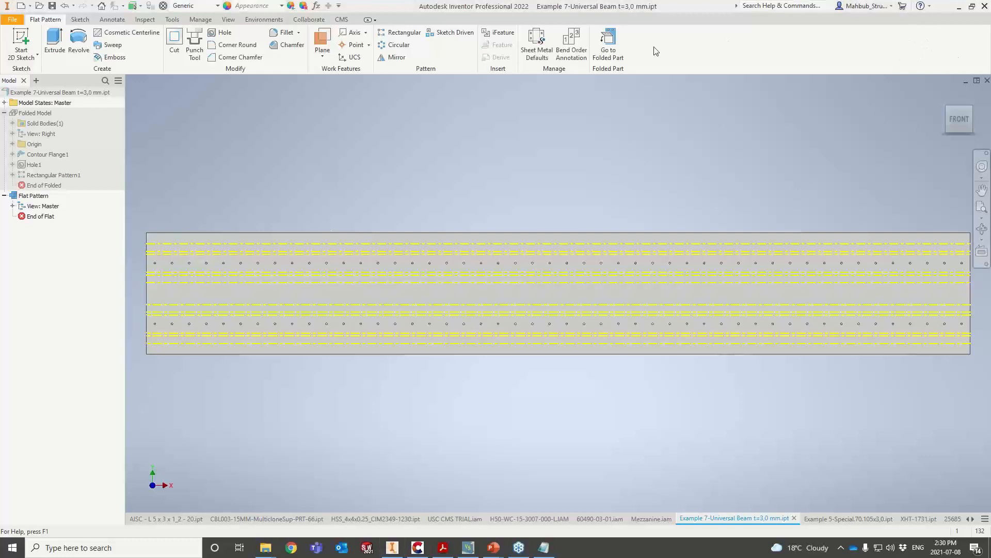
{"action": "left_click", "coordinate": [615, 50]}
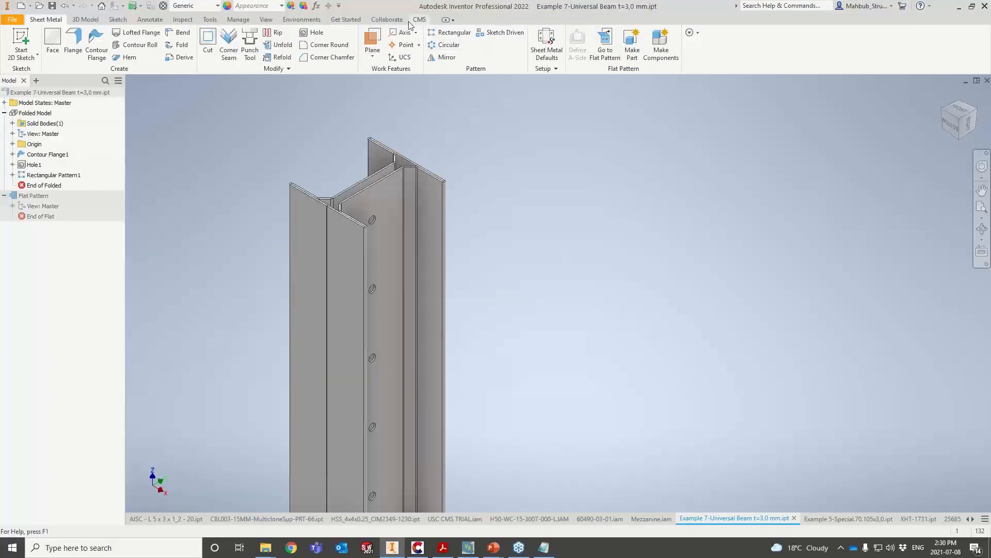
- Generate the part DSTV for the folded universal beam with CMS
{"action": "left_click", "coordinate": [417, 21]}
{"action": "scroll", "coordinate": [442, 182], "scroll_direction": "up", "scroll_amount": 5}
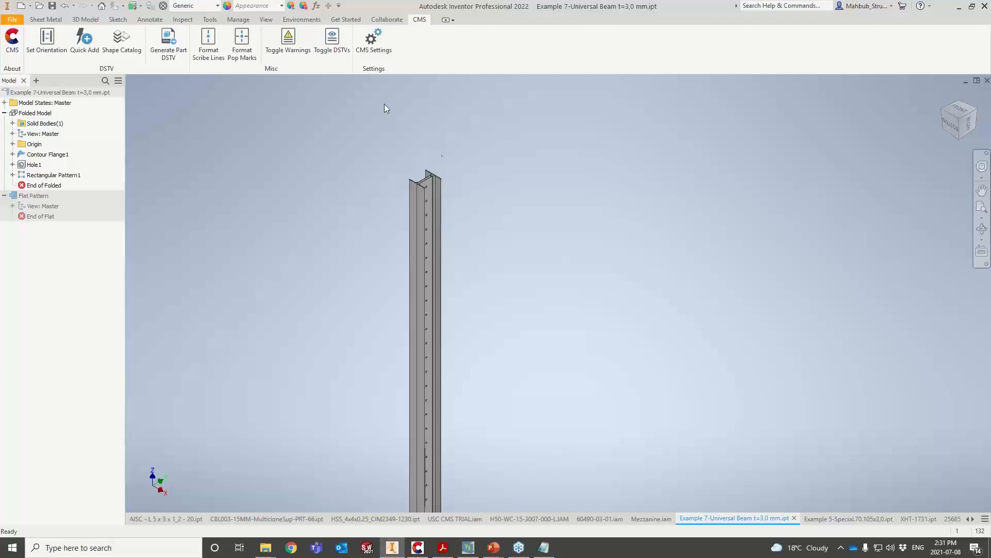
{"action": "left_click", "coordinate": [165, 59]}
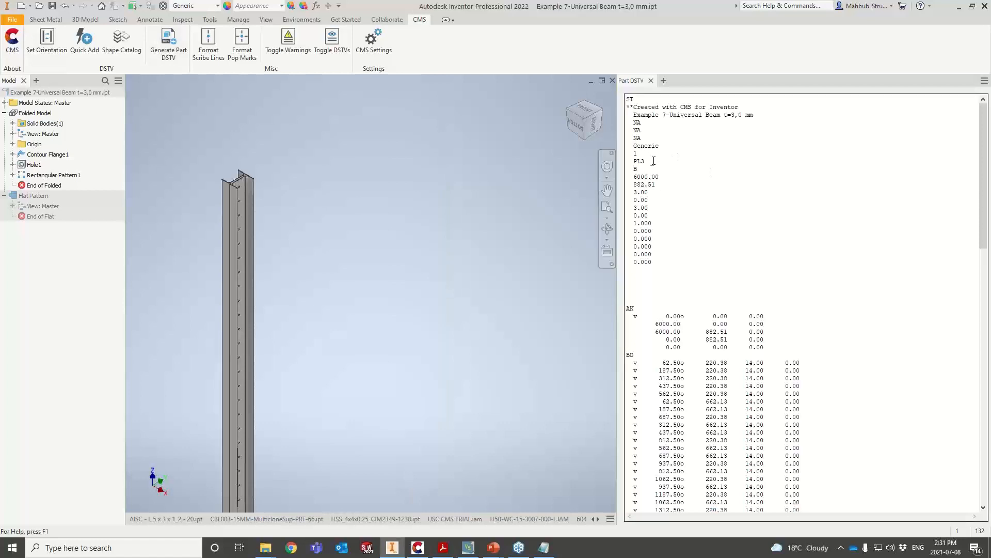
- Examine the generated DSTV text from the plate profile line through the BO holes to the KA bend block, and look closely at the beam
{"action": "left_click_drag", "start_coordinate": [646, 161], "coordinate": [639, 162]}
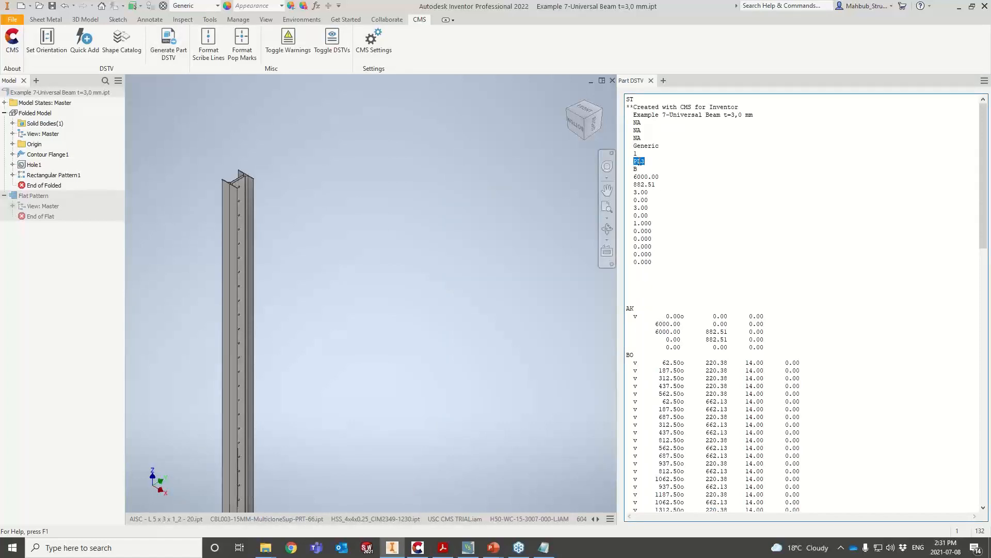
{"action": "scroll", "coordinate": [674, 207], "scroll_direction": "down", "scroll_amount": 9}
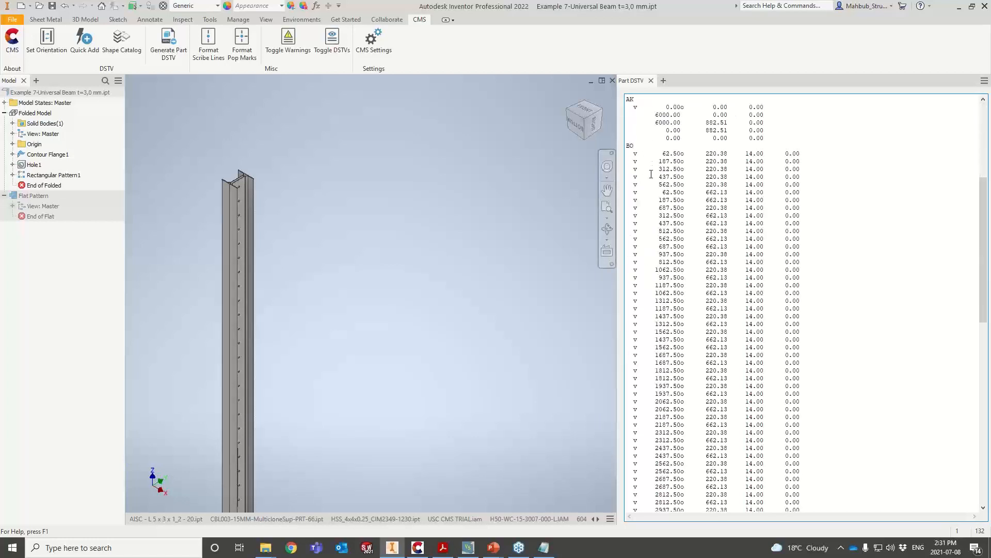
{"action": "scroll", "coordinate": [651, 174], "scroll_direction": "down", "scroll_amount": 19}
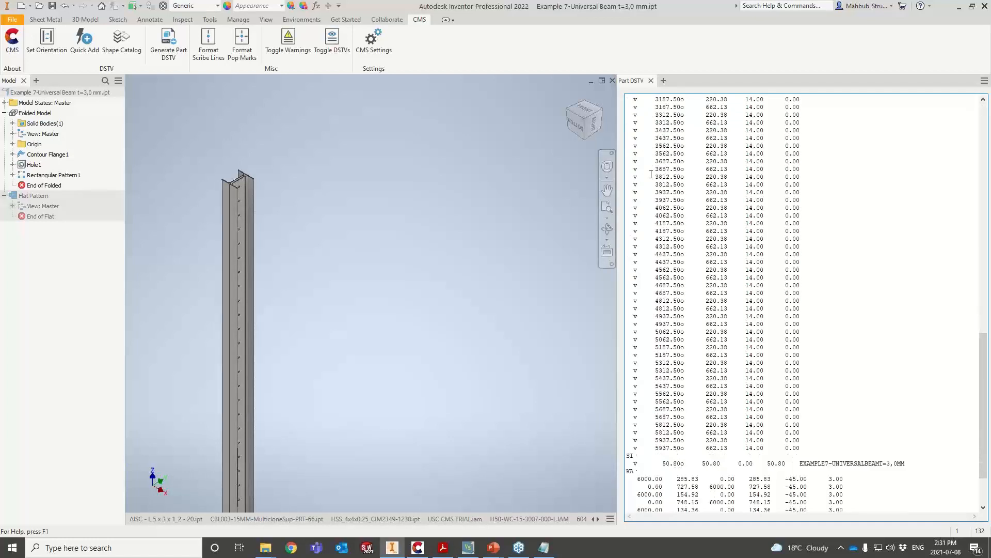
{"action": "scroll", "coordinate": [651, 174], "scroll_direction": "down", "scroll_amount": 3}
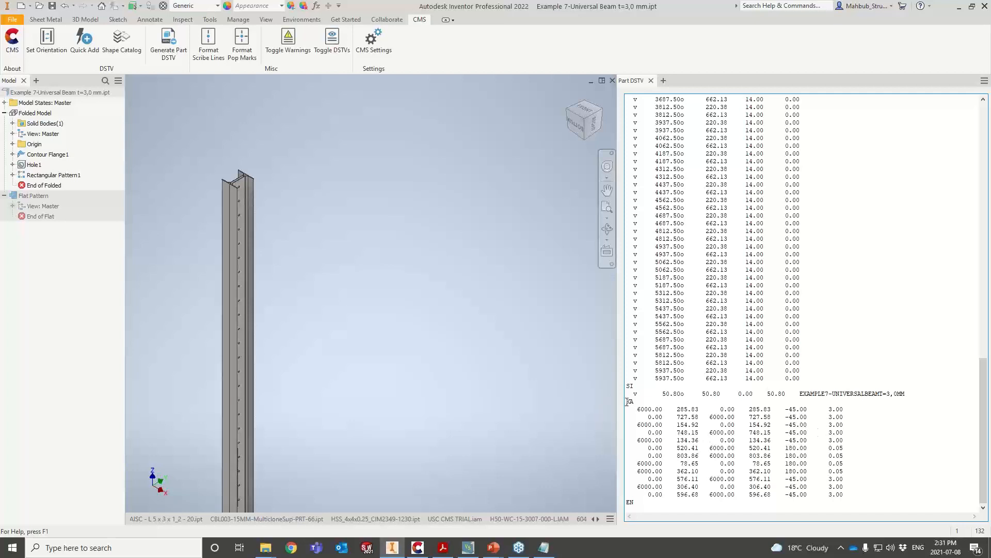
{"action": "left_click_drag", "start_coordinate": [627, 402], "coordinate": [850, 493]}
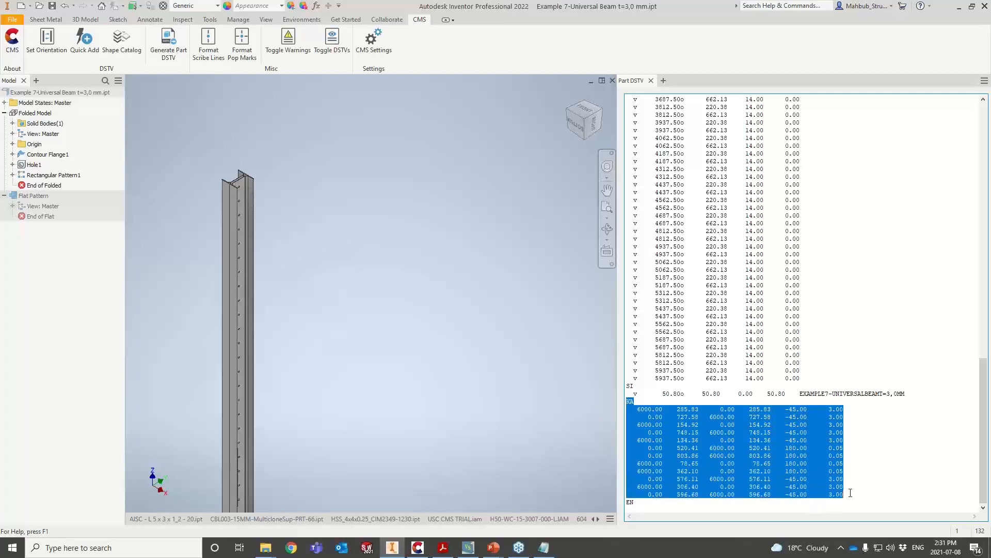
{"action": "left_click", "coordinate": [851, 490]}
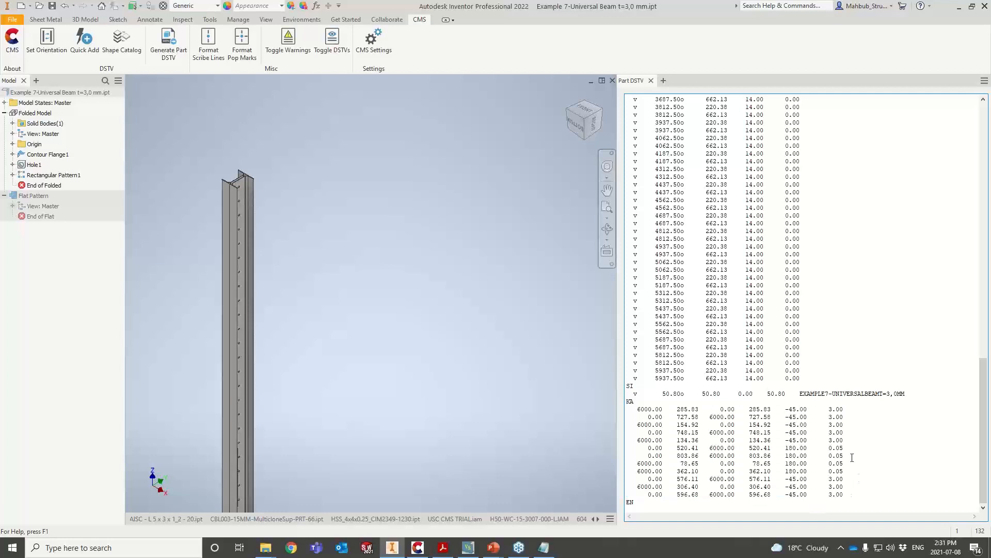
{"action": "scroll", "coordinate": [243, 179], "scroll_direction": "down", "scroll_amount": 2}
{"action": "scroll", "coordinate": [242, 178], "scroll_direction": "down", "scroll_amount": 3}
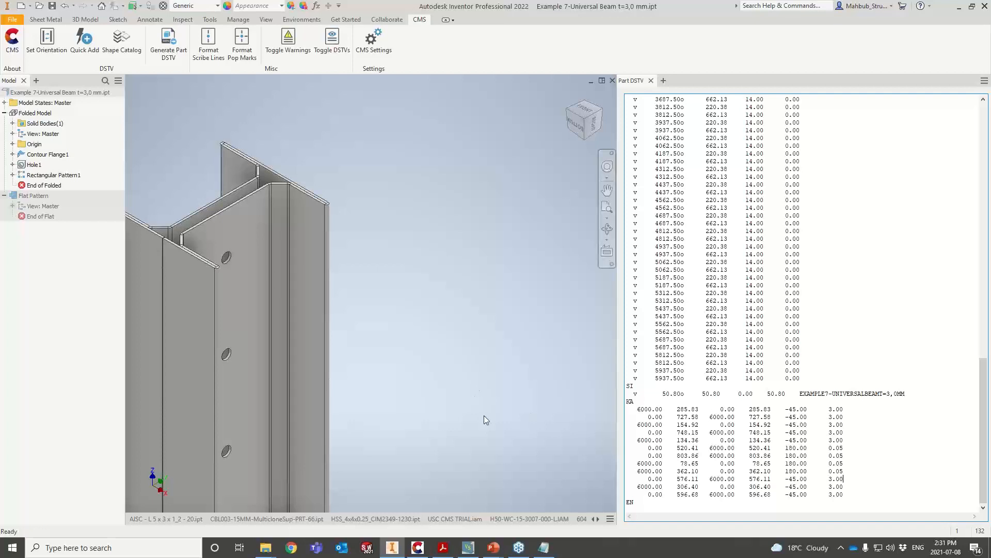
- Bring up the Example 5-Special.70.105x3,0 part and inspect the bent profile at the member's upper end
{"action": "left_click", "coordinate": [600, 518]}
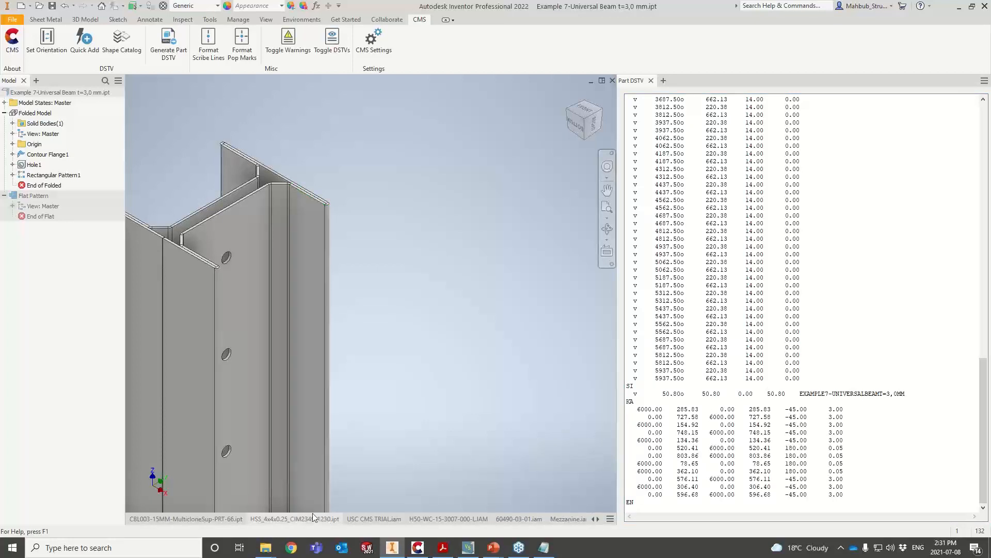
{"action": "left_click", "coordinate": [599, 518]}
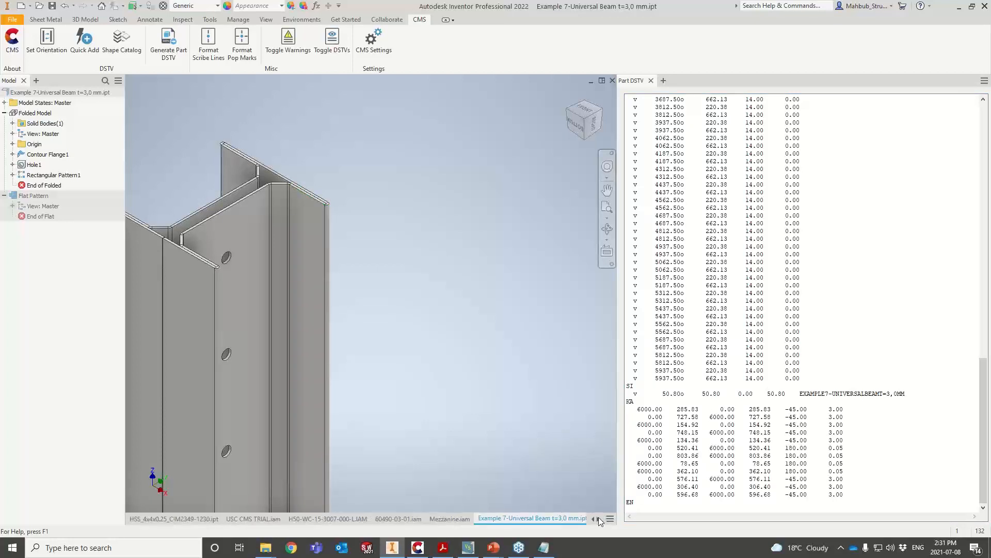
{"action": "left_click", "coordinate": [599, 517]}
{"action": "left_click", "coordinate": [534, 521]}
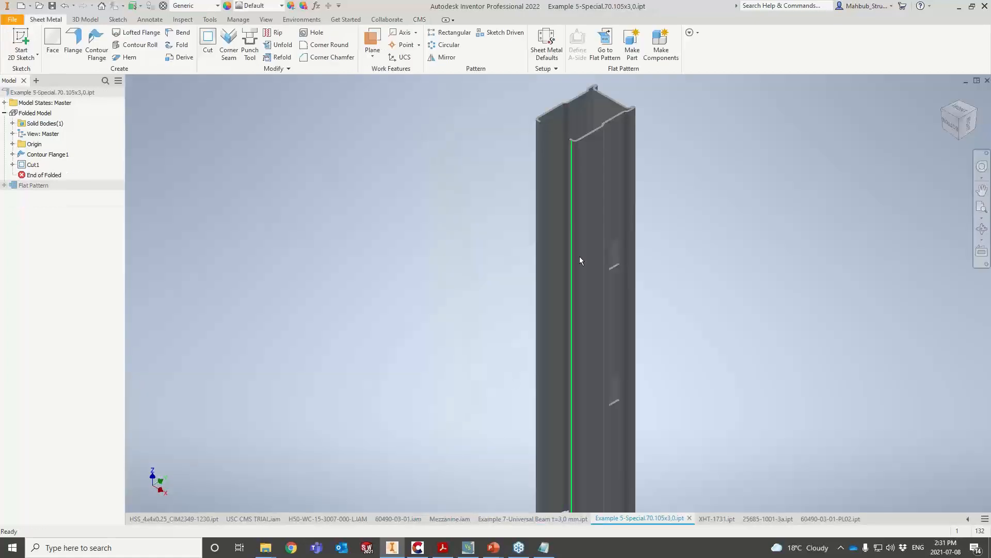
{"action": "scroll", "coordinate": [614, 256], "scroll_direction": "down", "scroll_amount": 4}
{"action": "scroll", "coordinate": [609, 252], "scroll_direction": "up", "scroll_amount": 6}
{"action": "scroll", "coordinate": [610, 184], "scroll_direction": "down", "scroll_amount": 4}
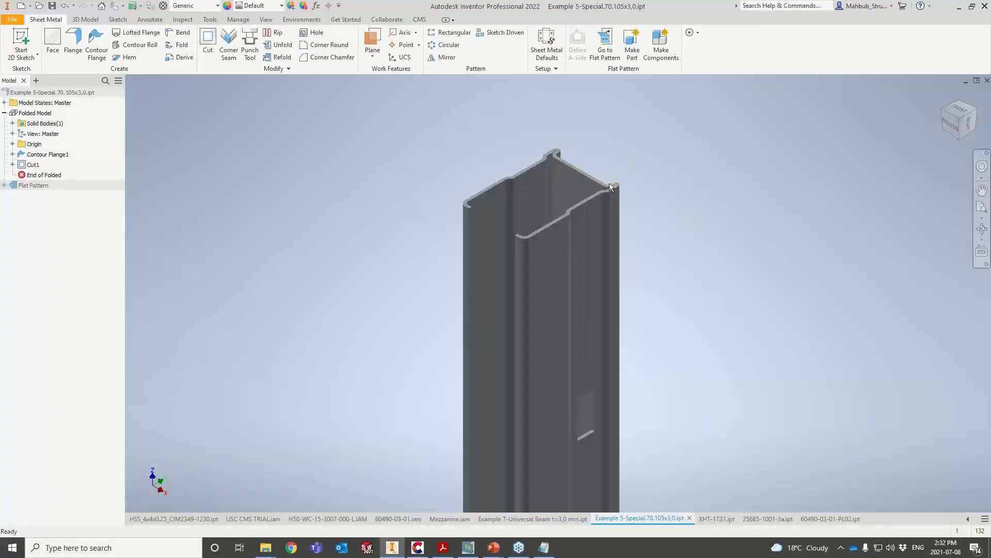
{"action": "scroll", "coordinate": [601, 183], "scroll_direction": "down", "scroll_amount": 3}
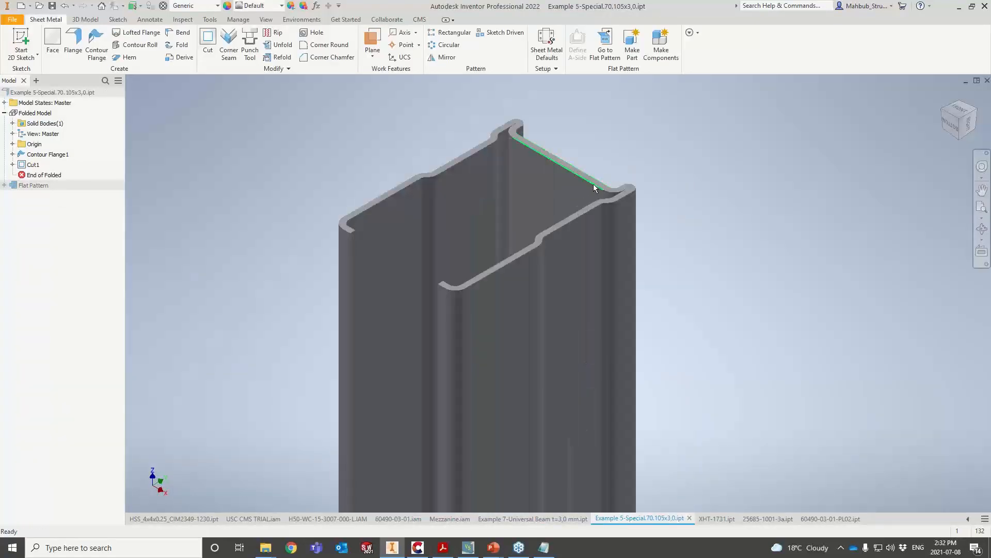
- Show the flat pattern of the Example 5-Special.70.105x3,0 part and the flat pattern of the Example 7-Universal Beam part for comparison
{"action": "double_click", "coordinate": [43, 185]}
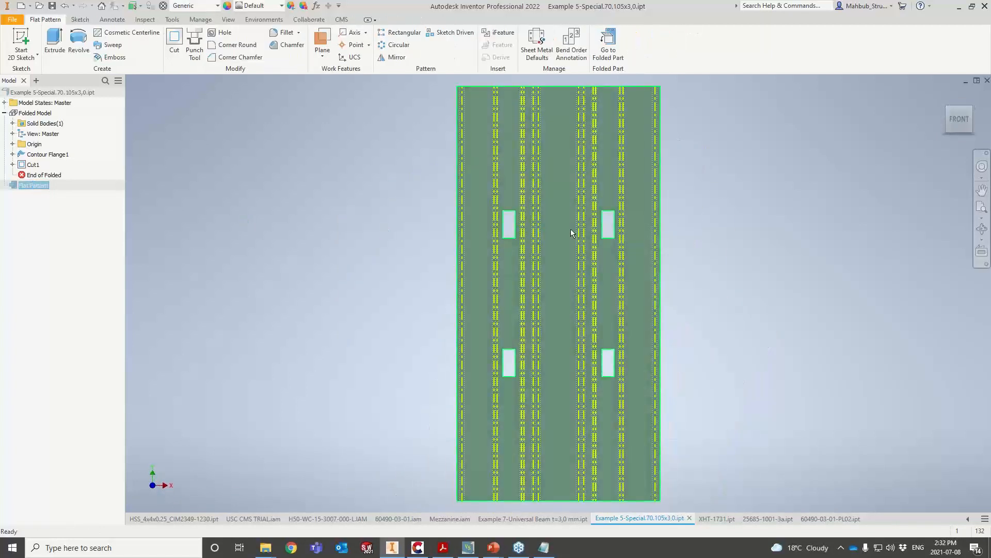
{"action": "left_click", "coordinate": [533, 518]}
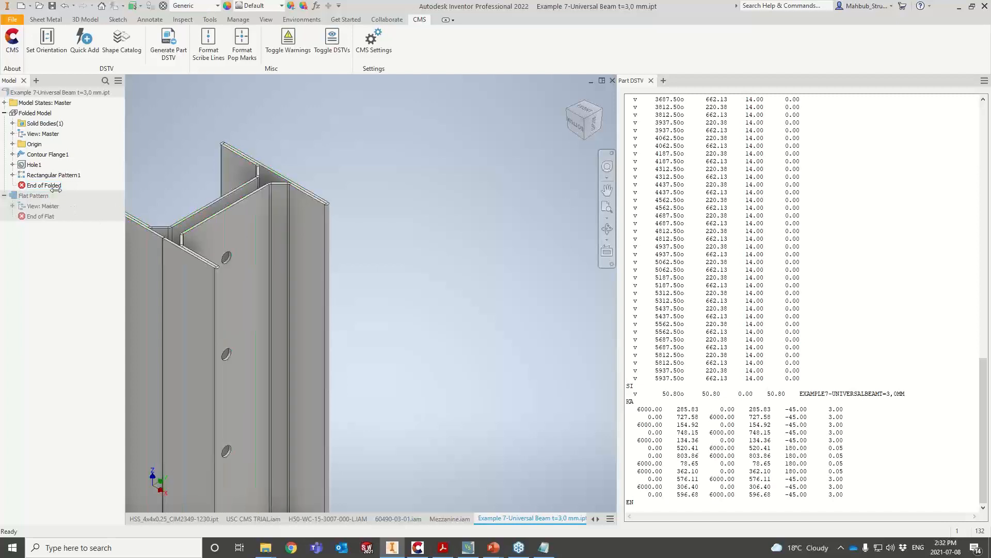
{"action": "left_click", "coordinate": [46, 19]}
{"action": "left_click", "coordinate": [607, 49]}
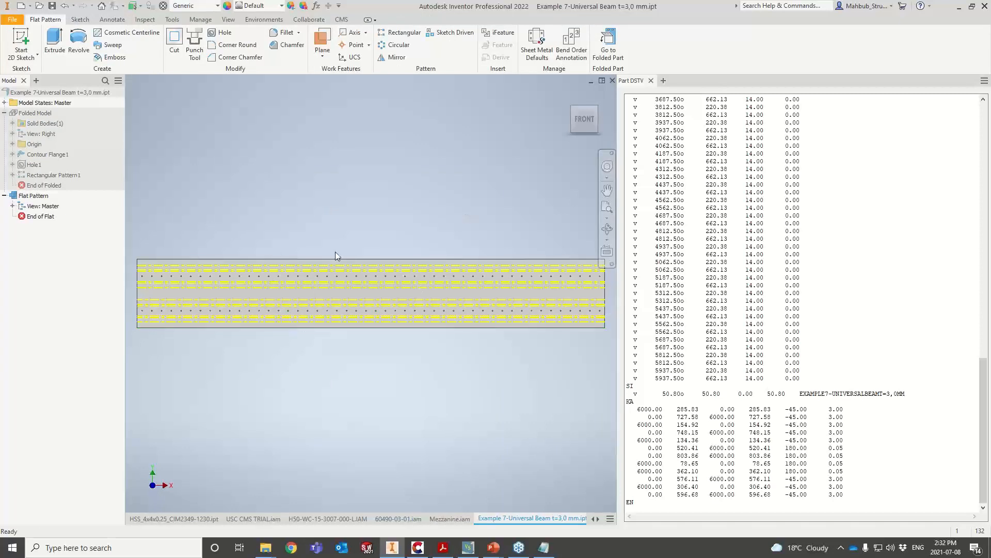
- Go back to the Example 5-Special.70.105x3,0 part, inspect the bend lines and cutouts on its flat pattern, and return to the folded part
{"action": "left_click", "coordinate": [595, 520]}
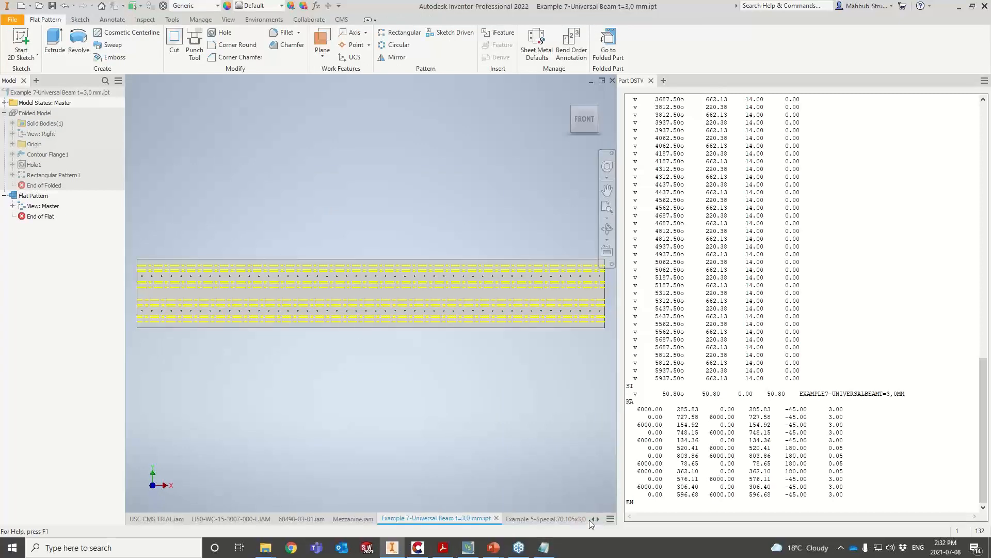
{"action": "left_click", "coordinate": [538, 518]}
{"action": "scroll", "coordinate": [456, 372], "scroll_direction": "up", "scroll_amount": 9}
{"action": "scroll", "coordinate": [500, 356], "scroll_direction": "down", "scroll_amount": 11}
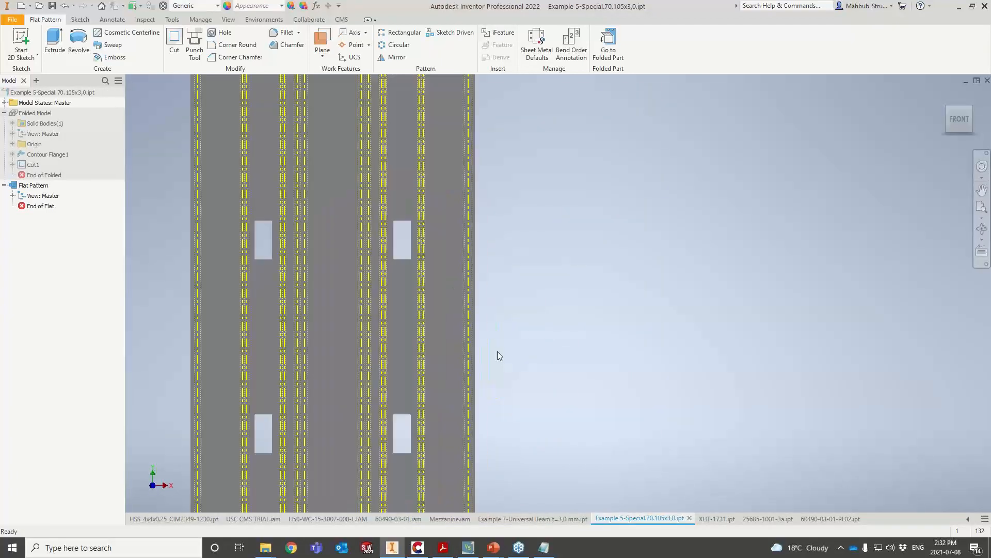
{"action": "scroll", "coordinate": [461, 298], "scroll_direction": "up", "scroll_amount": 3}
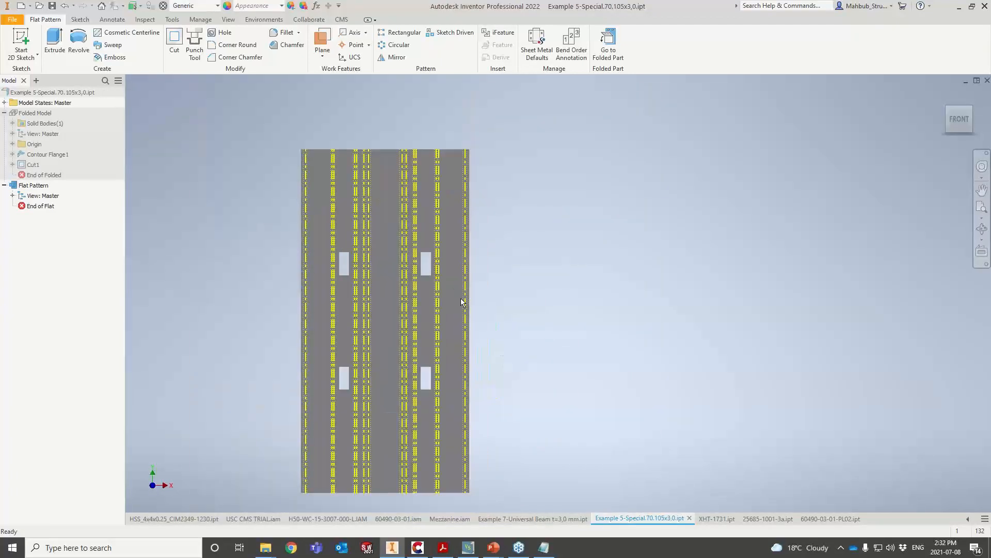
{"action": "left_click", "coordinate": [609, 44]}
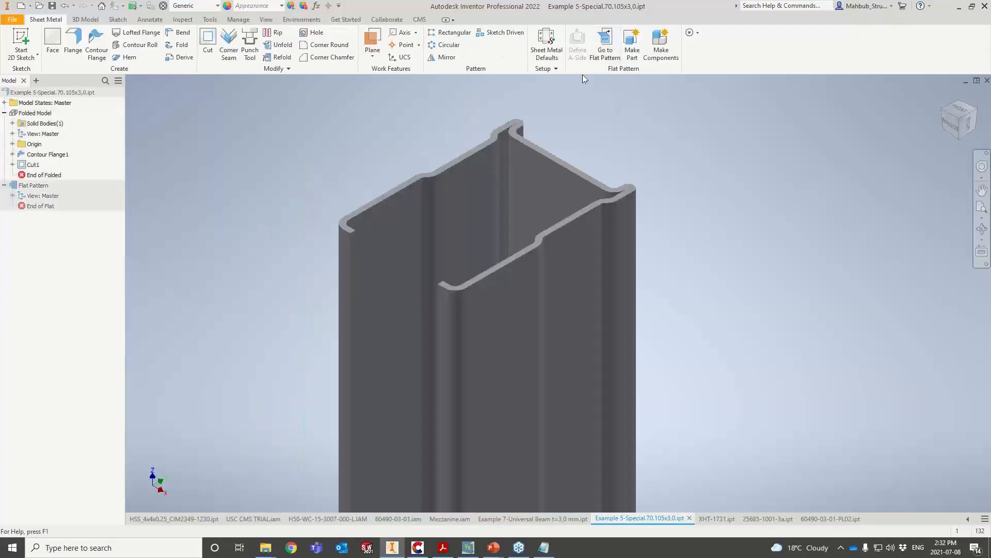
- Generate the part DSTV for the folded Example 5-Special.70.105x3,0 part with CMS
{"action": "left_click", "coordinate": [418, 19]}
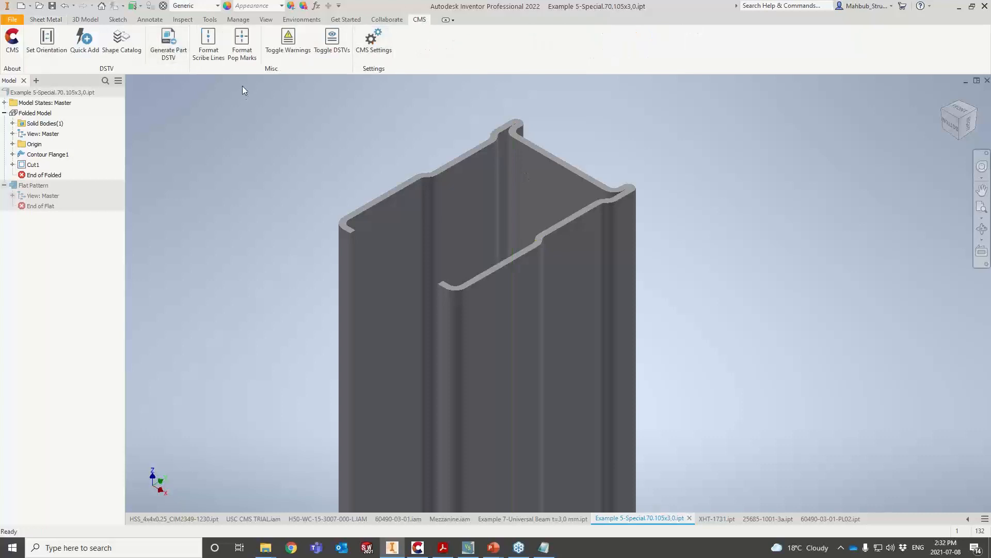
{"action": "left_click", "coordinate": [173, 61]}
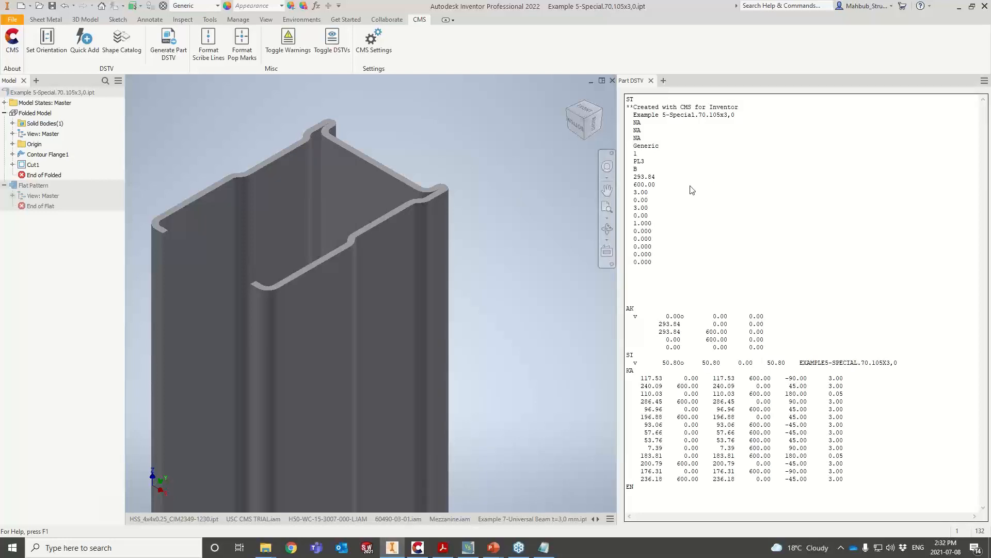
{"action": "left_click", "coordinate": [169, 50]}
- Examine the generated DSTV text, highlighting the part name line in the header and the complete KA bend block
{"action": "left_click_drag", "start_coordinate": [633, 114], "coordinate": [736, 109]}
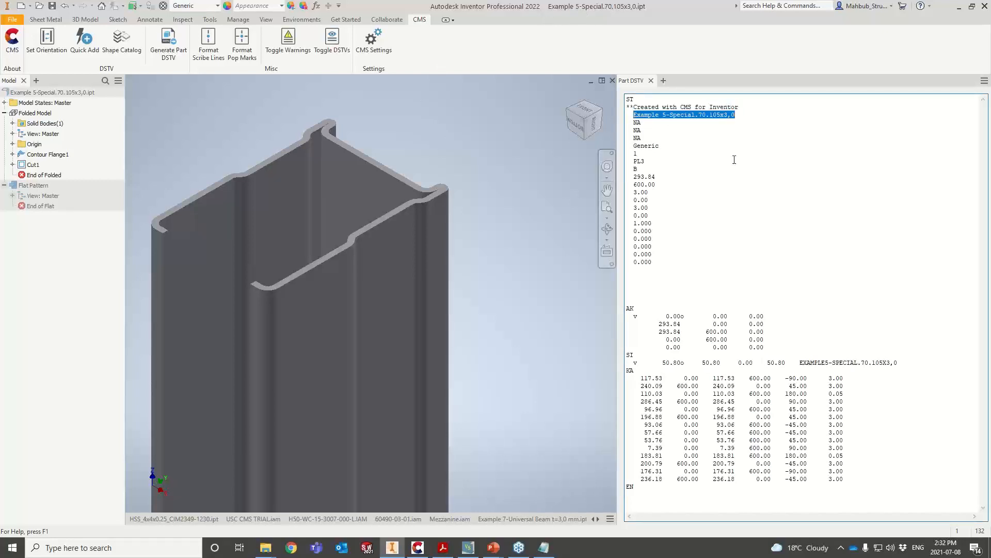
{"action": "left_click", "coordinate": [692, 409]}
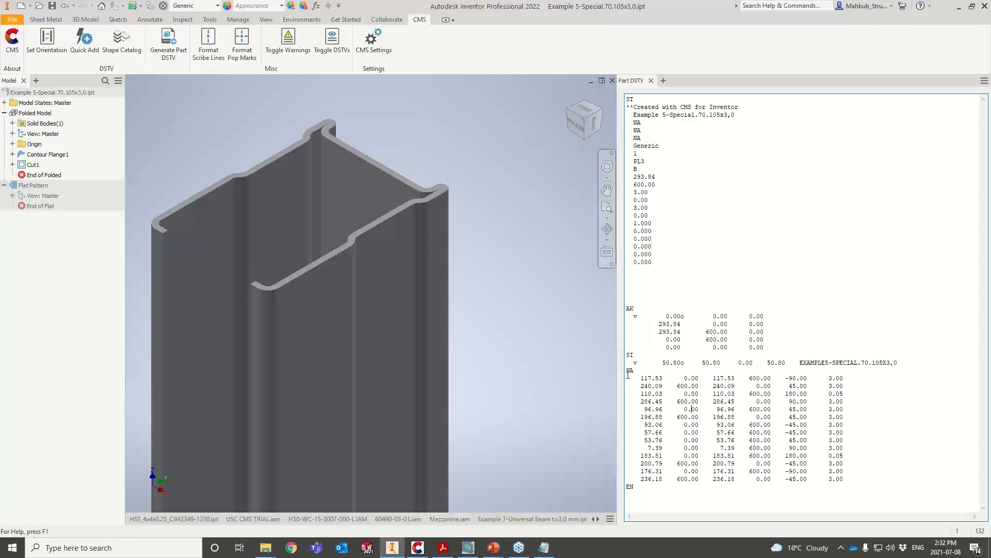
{"action": "left_click_drag", "start_coordinate": [626, 370], "coordinate": [846, 479]}
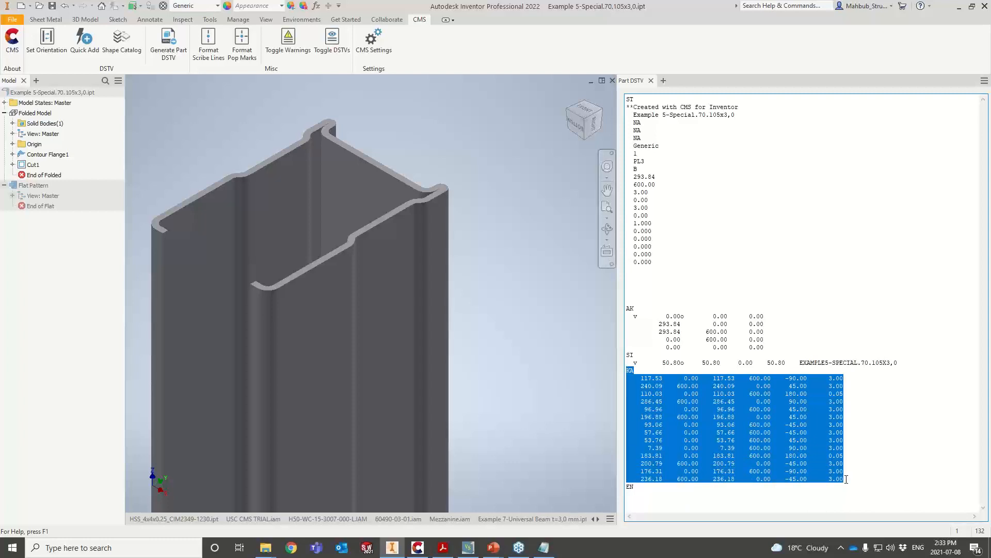
- Switch to DSTV Component Manager Viewer and set the DSTV file folder to C:\CMS\Inventor
{"action": "left_click", "coordinate": [468, 548]}
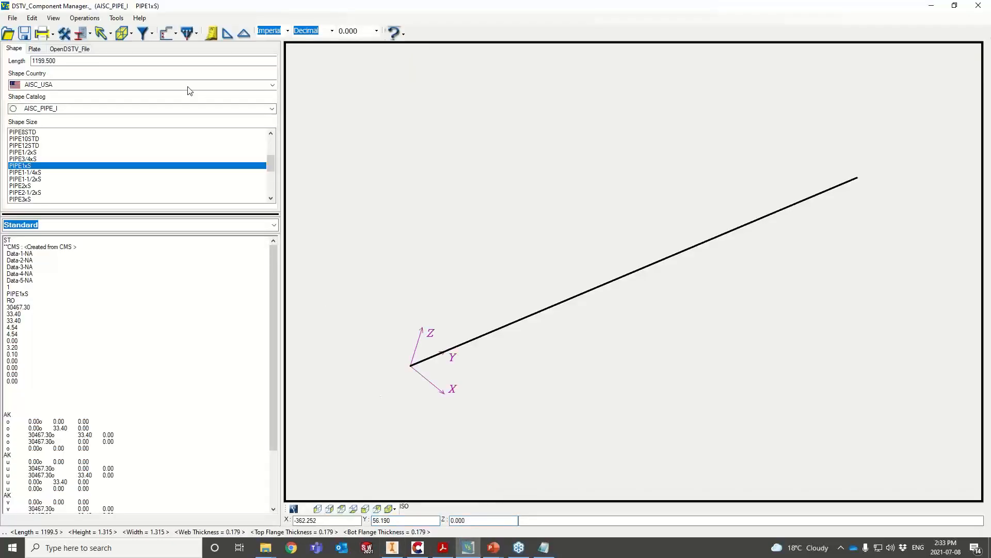
{"action": "left_click", "coordinate": [418, 548]}
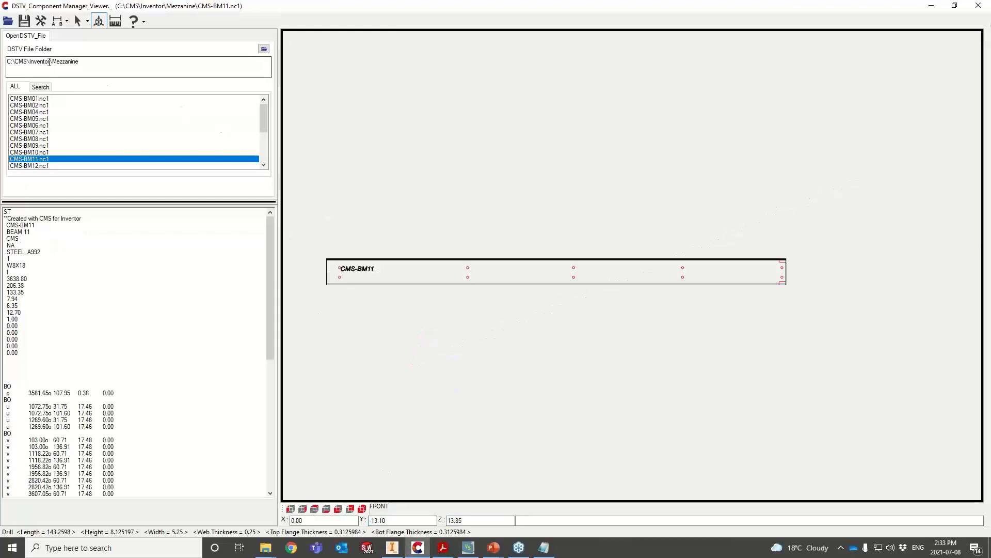
{"action": "left_click_drag", "start_coordinate": [53, 63], "coordinate": [2, 63]}
{"action": "key", "text": "ctrl+c"}
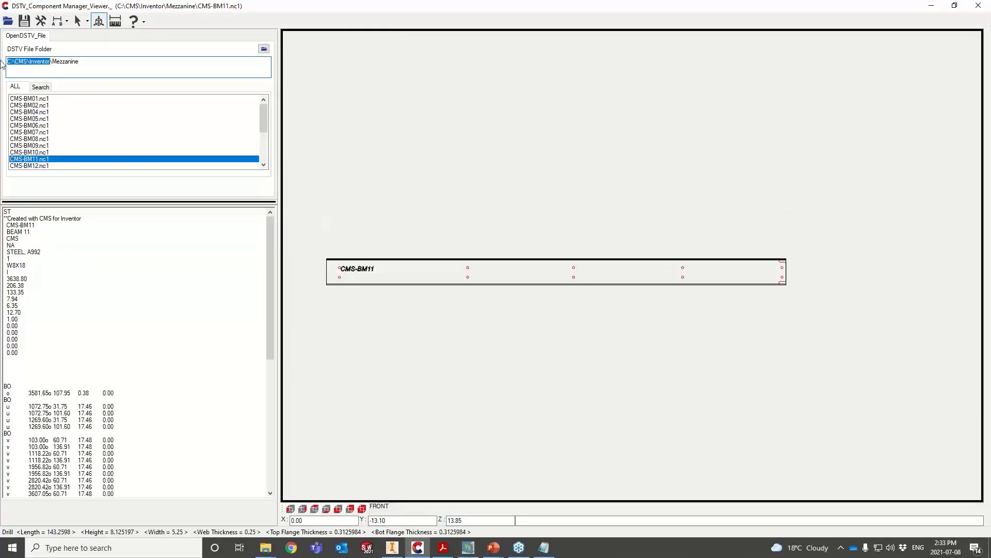
{"action": "left_click_drag", "start_coordinate": [85, 62], "coordinate": [2, 61]}
{"action": "key", "text": "ctrl+v"}
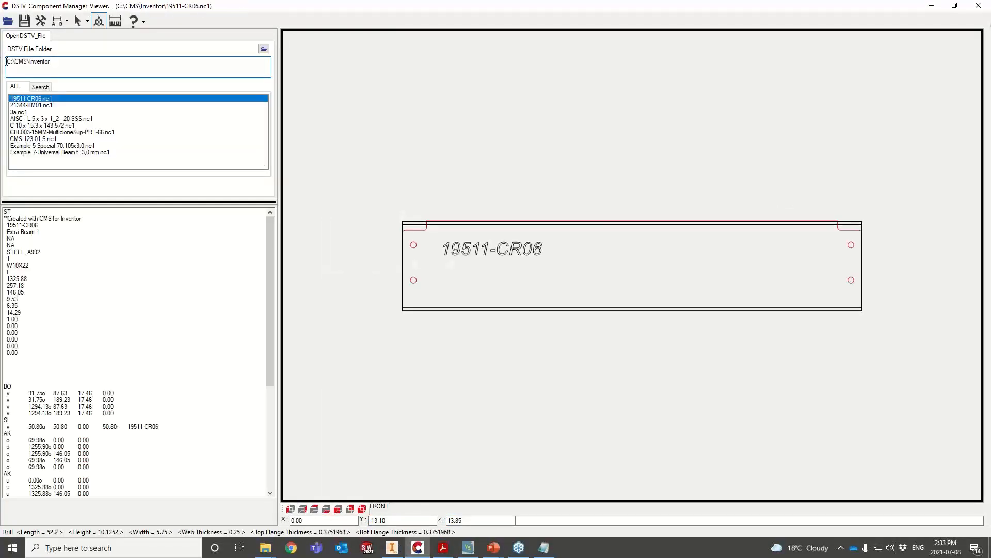
- Load Example 5-Special.70.105x3,0.nc1 in isometric view and examine the KA bend block in its DSTV text
{"action": "left_click", "coordinate": [58, 146]}
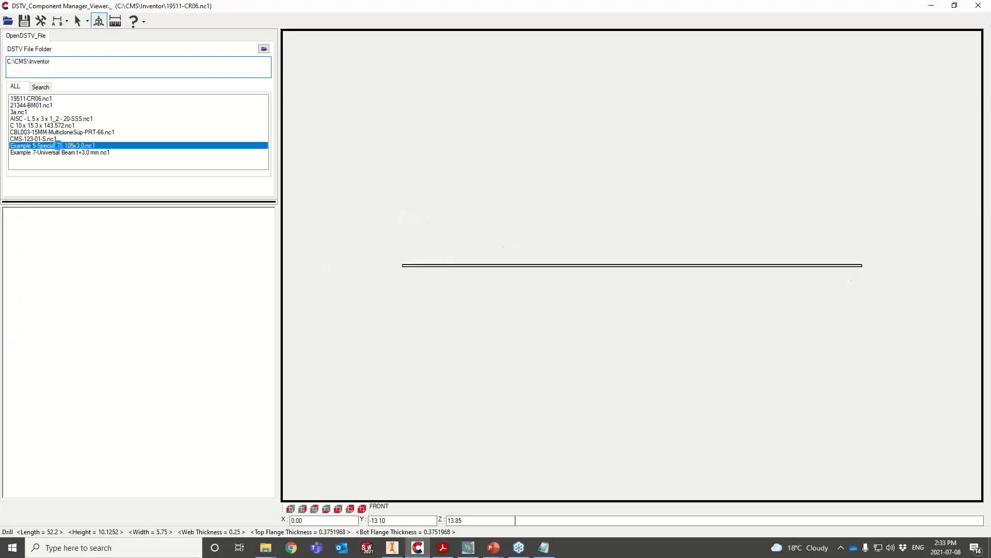
{"action": "left_click", "coordinate": [362, 508]}
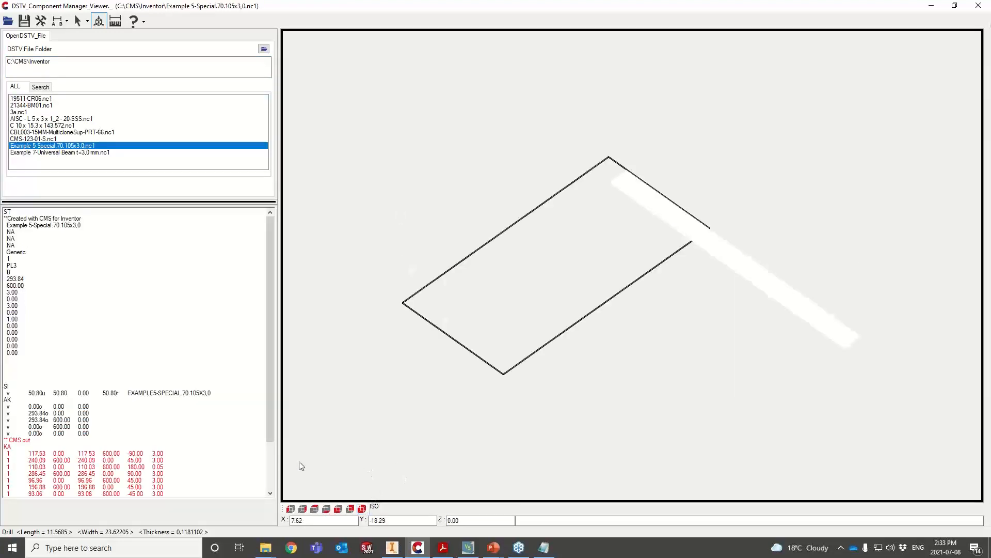
{"action": "left_click_drag", "start_coordinate": [274, 374], "coordinate": [282, 445]}
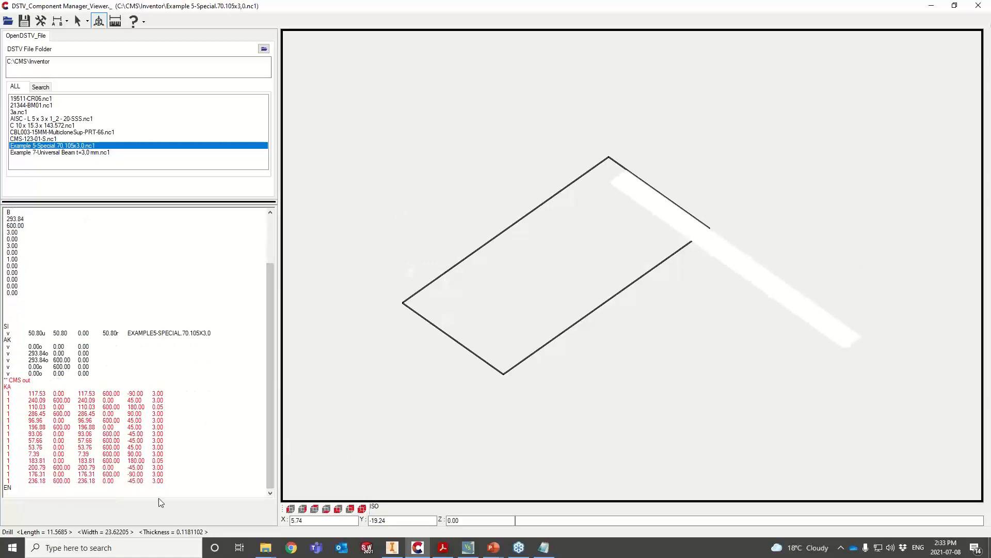
- Load Example 7-Universal Beam t=3,0 mm.nc1 in top view and inspect the marked part name and hole rows at the plate's start
{"action": "left_click", "coordinate": [59, 153]}
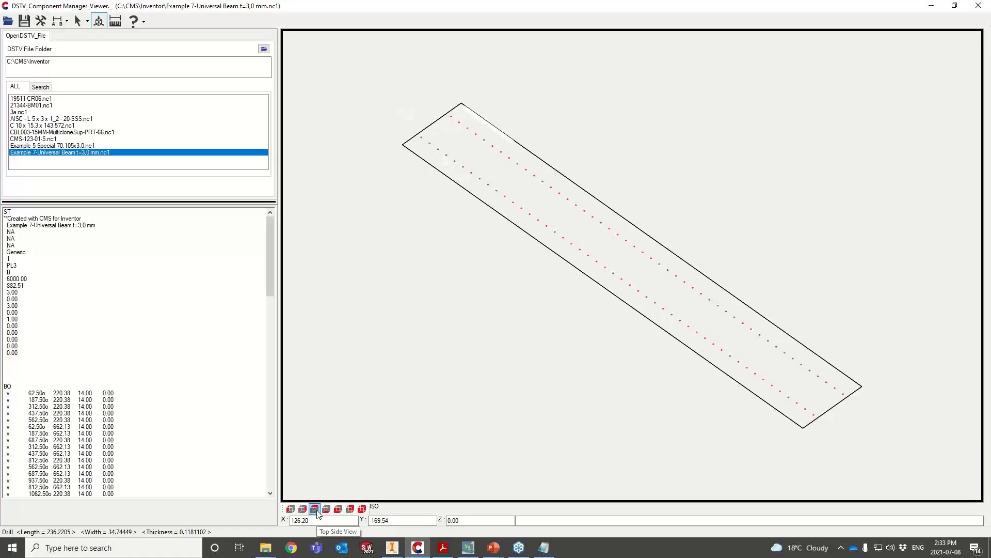
{"action": "left_click", "coordinate": [315, 510]}
{"action": "mouse_move", "coordinate": [666, 318]}
{"action": "middle_mouse_down"}
{"action": "mouse_move", "coordinate": [545, 325]}
{"action": "mouse_move", "coordinate": [576, 314]}
{"action": "middle_mouse_up"}
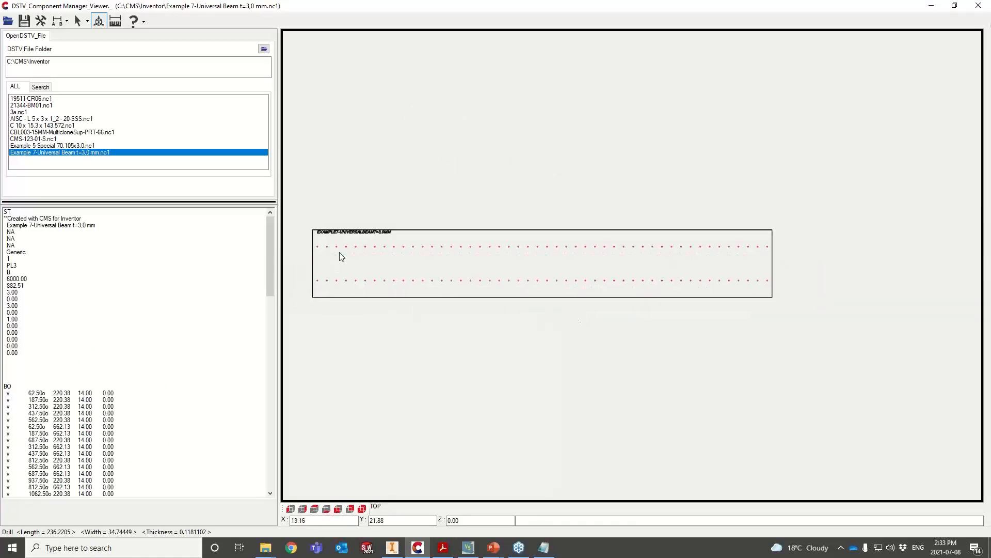
{"action": "scroll", "coordinate": [466, 274], "scroll_direction": "up", "scroll_amount": 4}
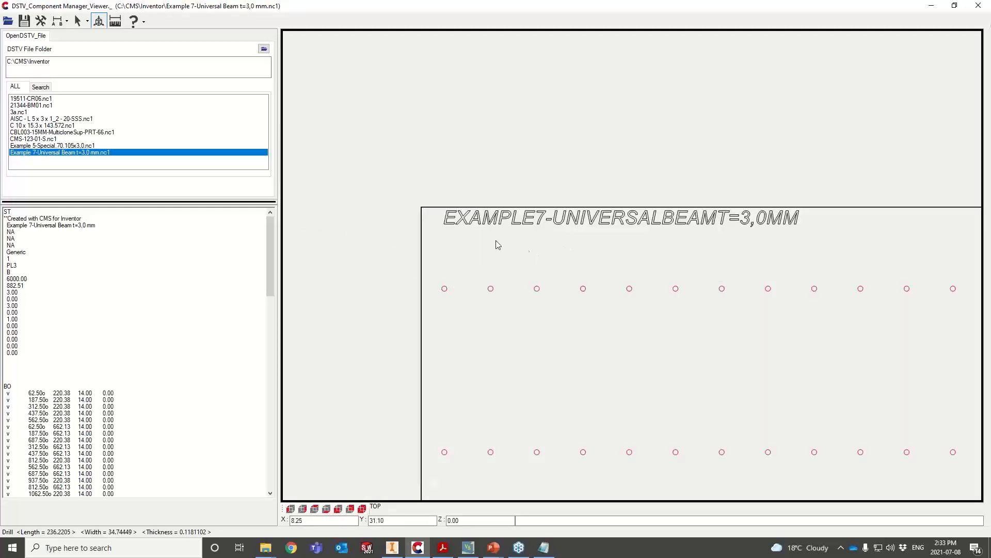
{"action": "mouse_move", "coordinate": [646, 243]}
{"action": "middle_mouse_down"}
{"action": "mouse_move", "coordinate": [552, 259]}
{"action": "mouse_move", "coordinate": [543, 239]}
{"action": "middle_mouse_up"}
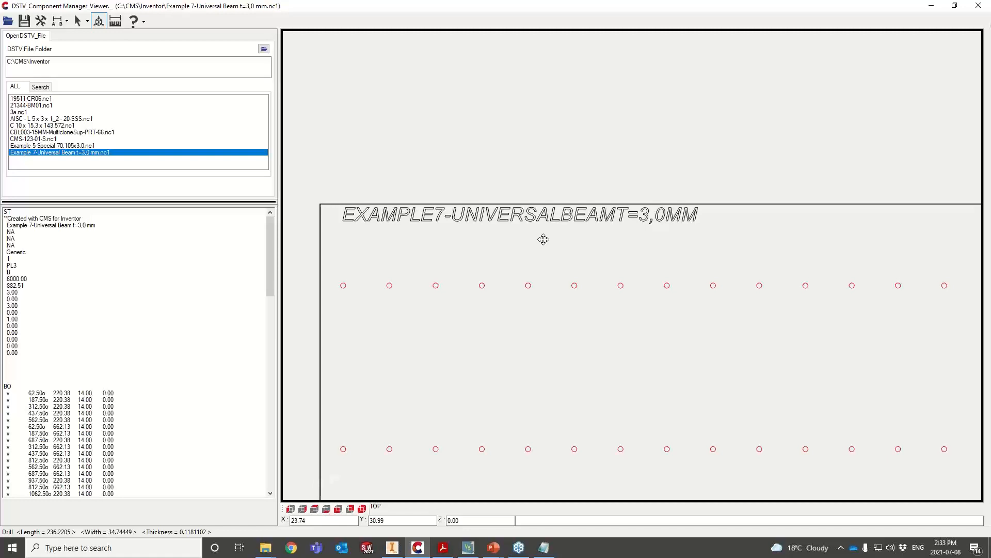
- Switch back to Inventor and close the Example 5 and Example 7 parts and the H50-WC-15-3007-000-L assembly, discarding the assembly's changes
{"action": "mouse_move", "coordinate": [397, 549]}
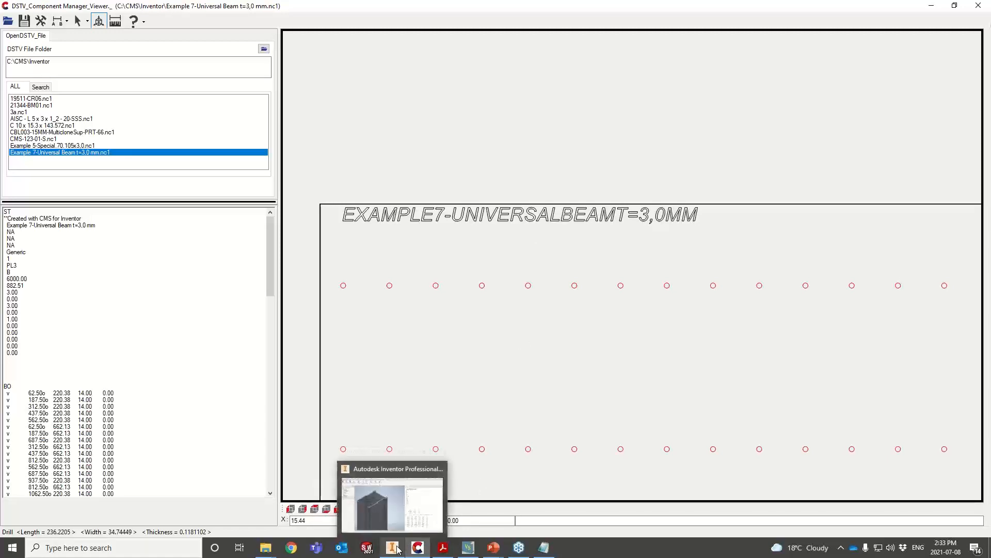
{"action": "left_click", "coordinate": [400, 512]}
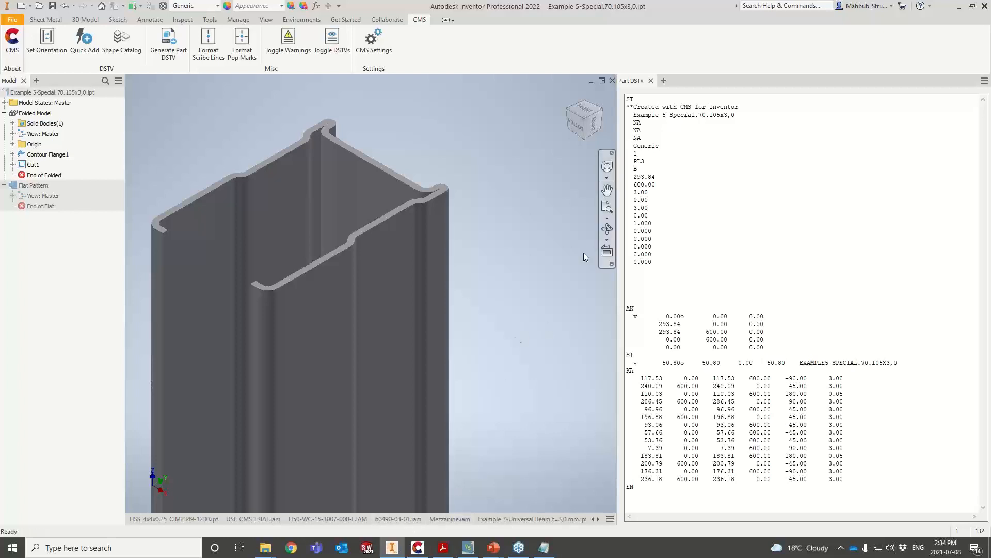
{"action": "left_click", "coordinate": [612, 81]}
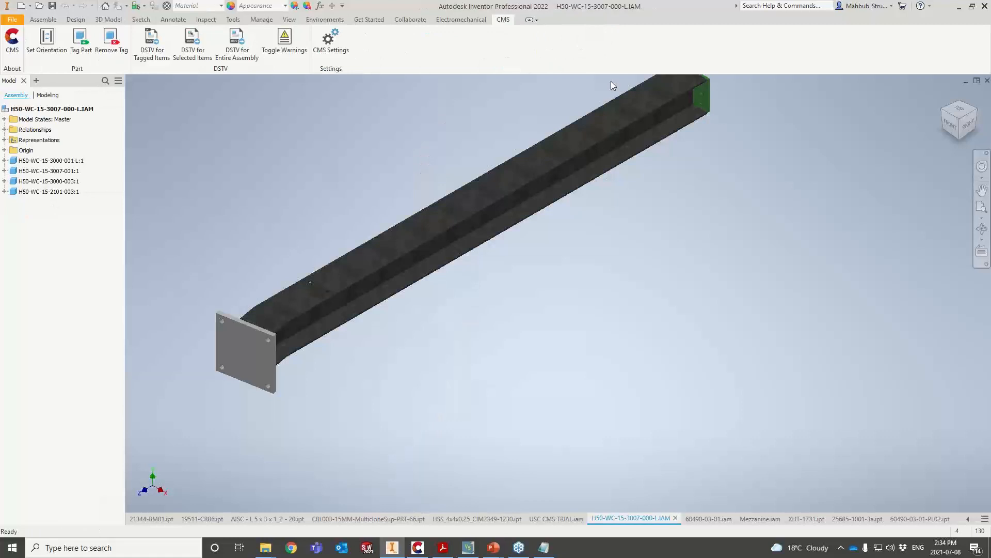
{"action": "left_click", "coordinate": [986, 81]}
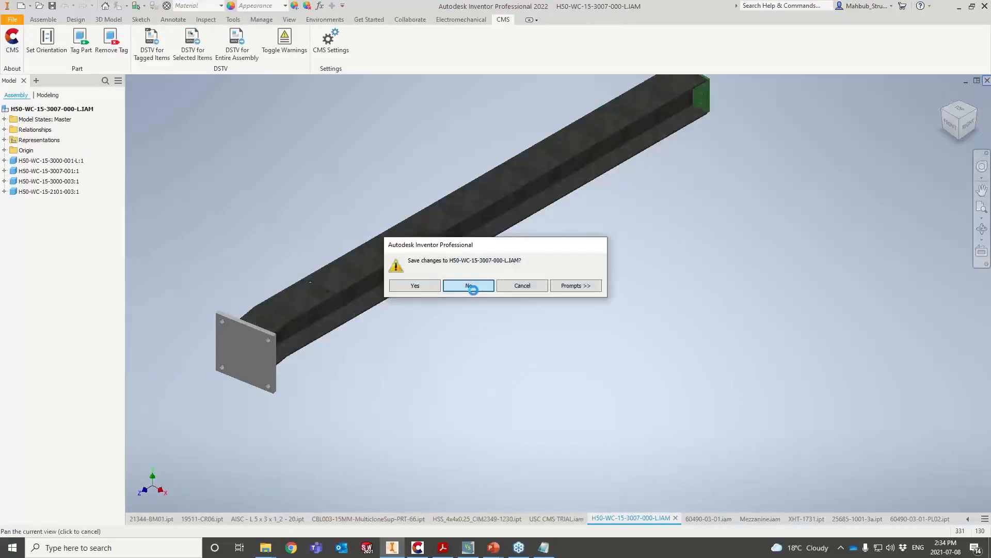
{"action": "left_click", "coordinate": [469, 285]}
- Close the Mezzanine.iam and 60490-03-01.iam assemblies without saving their changes
{"action": "left_click", "coordinate": [987, 81]}
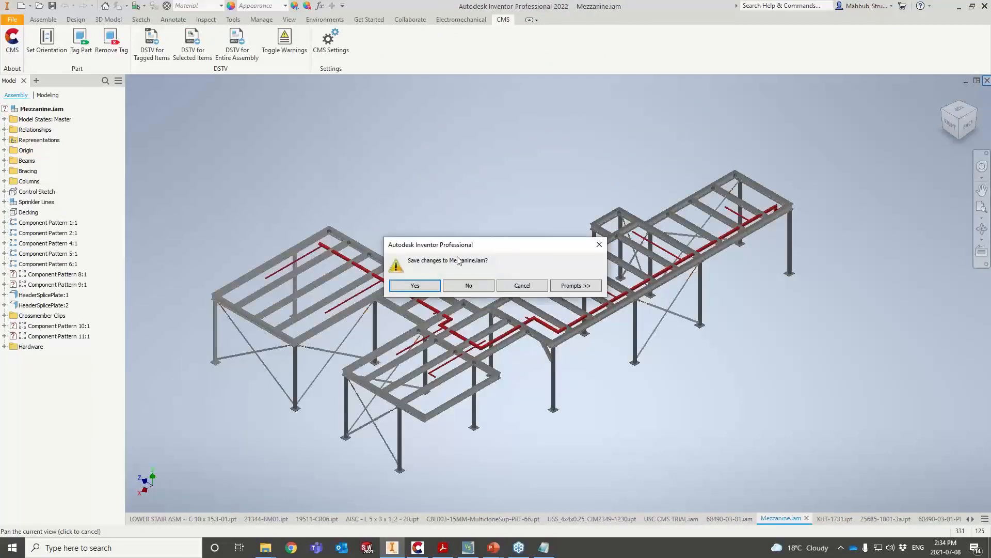
{"action": "left_click", "coordinate": [468, 285]}
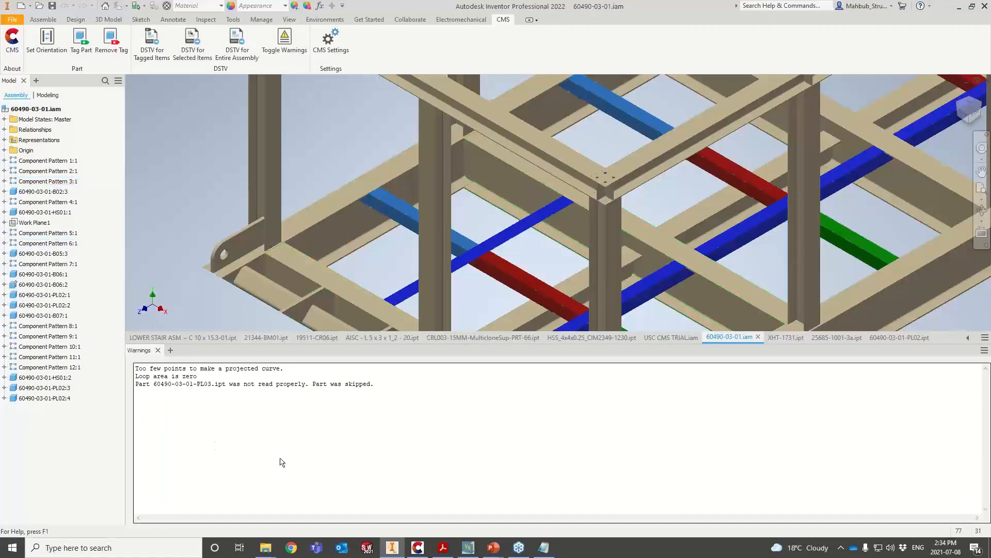
{"action": "left_click", "coordinate": [986, 81]}
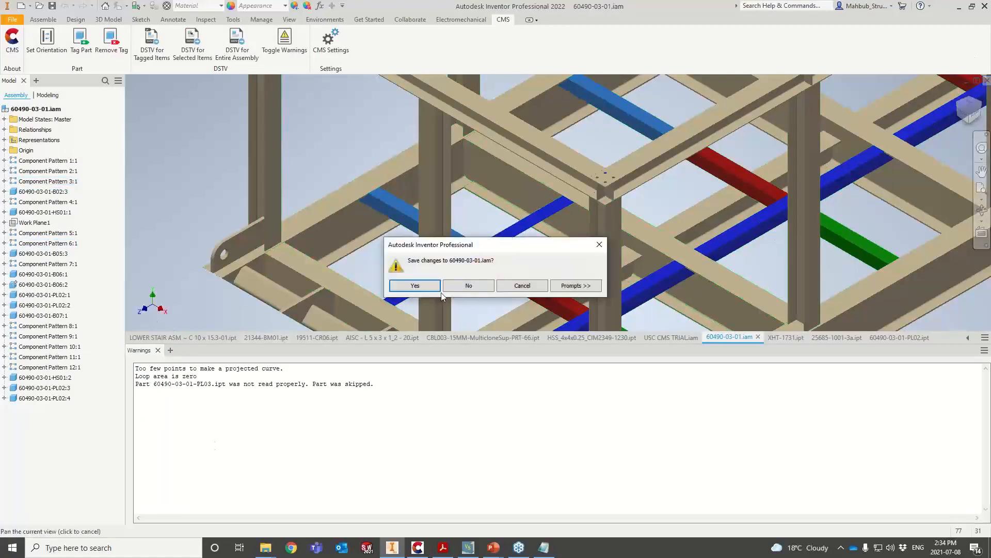
{"action": "left_click", "coordinate": [464, 286]}
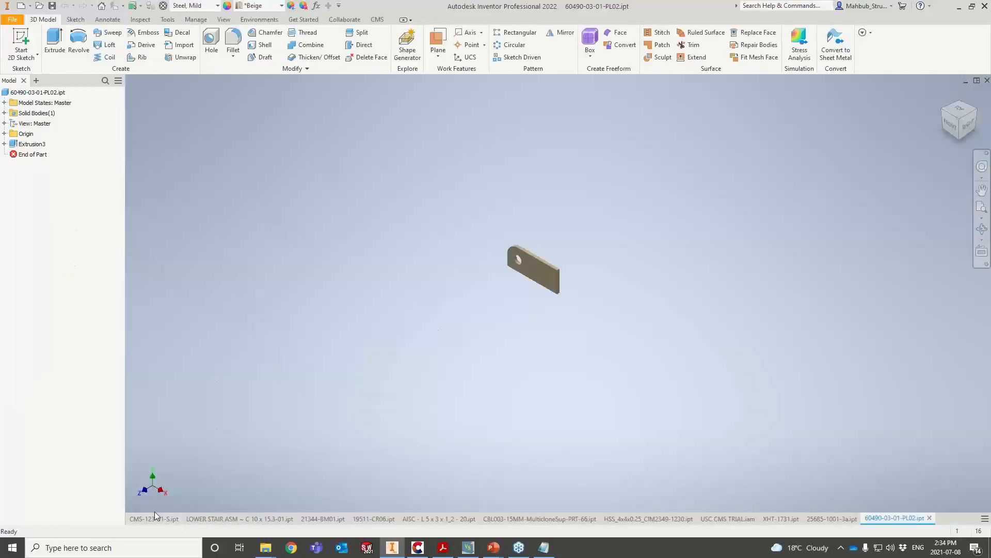
- Close the 60490-03-01-PL02 part, the USC CMS TRIAL assembly, and the HSS_4x4x0.25, CBL003-15MM-MulticloneSup-PRT-66, AISC L 5 x 3 and 19511-CR06 parts
{"action": "left_click", "coordinate": [986, 81]}
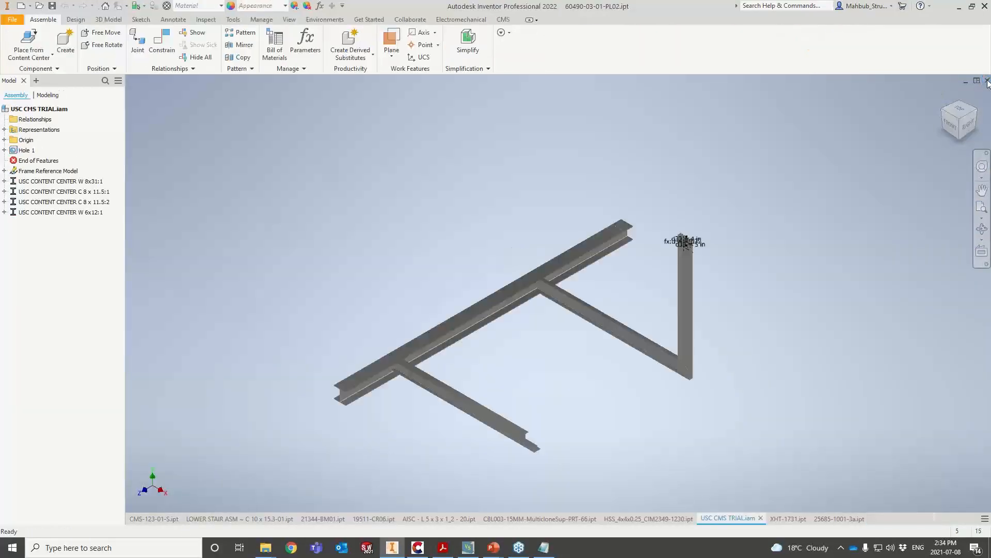
{"action": "left_click", "coordinate": [987, 81]}
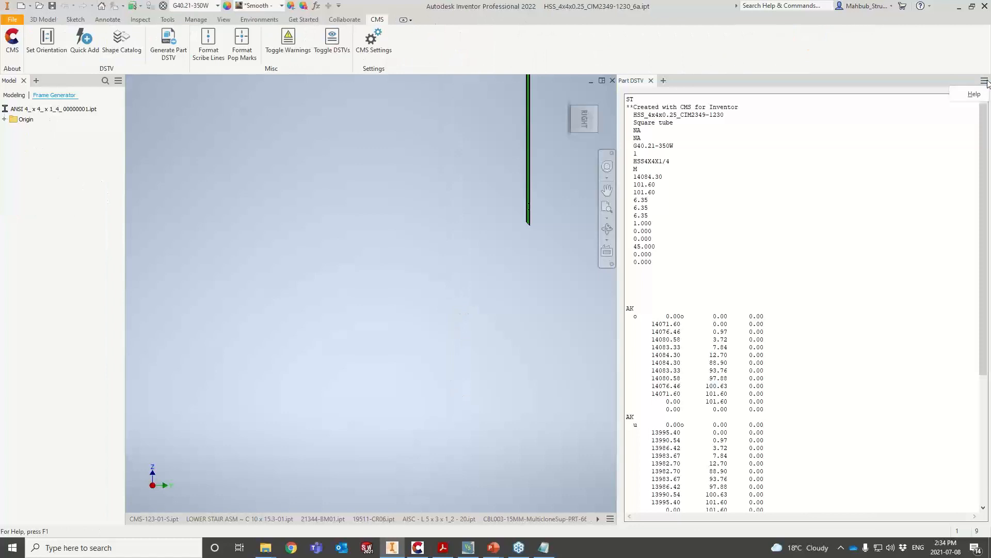
{"action": "left_click", "coordinate": [612, 81]}
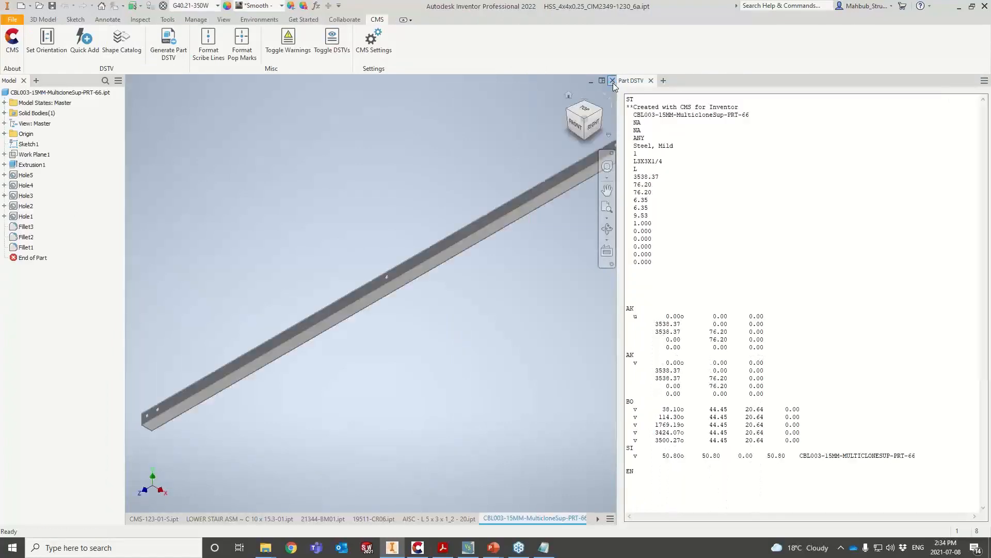
{"action": "left_click", "coordinate": [612, 81]}
{"action": "left_click", "coordinate": [612, 82]}
{"action": "left_click", "coordinate": [612, 81]}
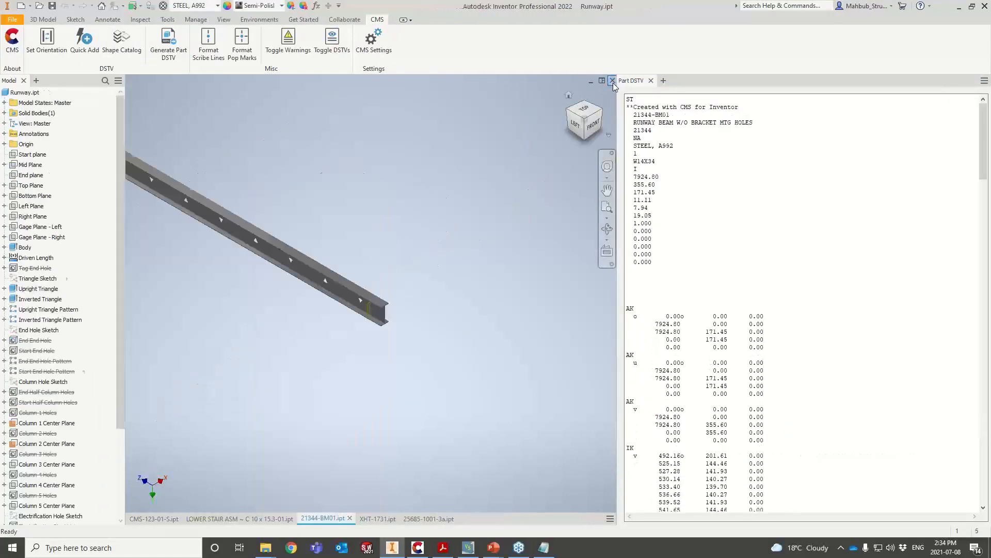
{"action": "left_click", "coordinate": [612, 81]}
{"action": "left_click", "coordinate": [612, 81]}
{"action": "left_click", "coordinate": [613, 81]}
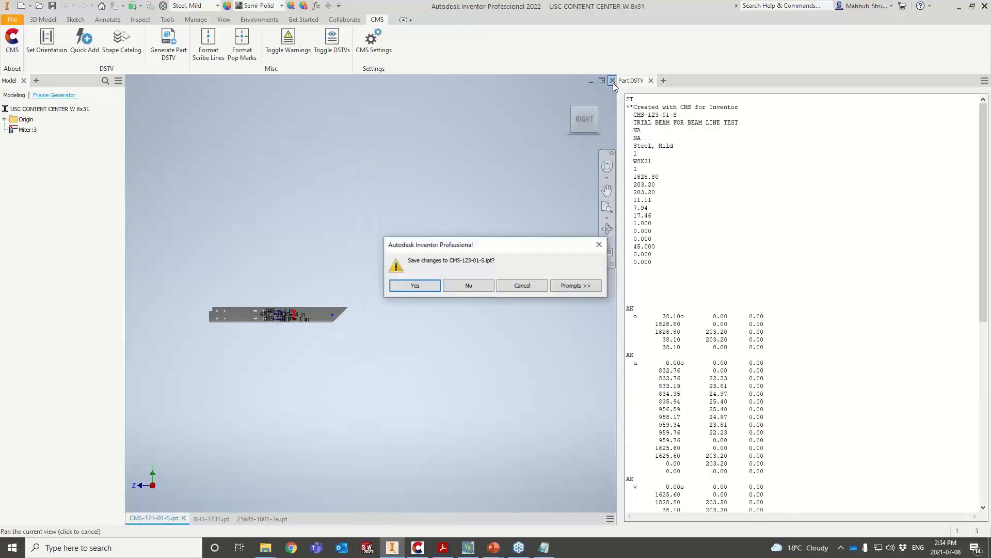
{"action": "left_click", "coordinate": [469, 286]}
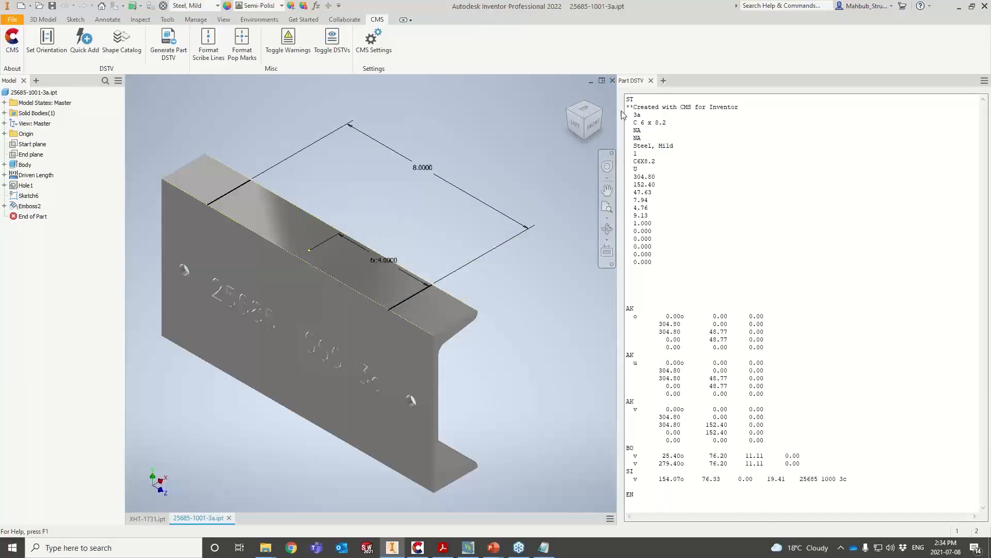
{"action": "left_click", "coordinate": [612, 81]}
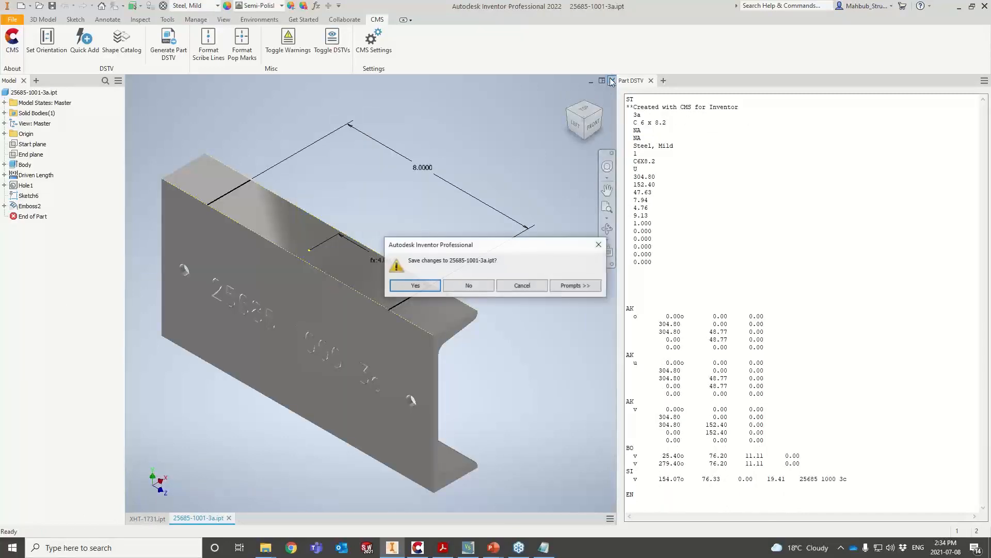
{"action": "left_click", "coordinate": [466, 286]}
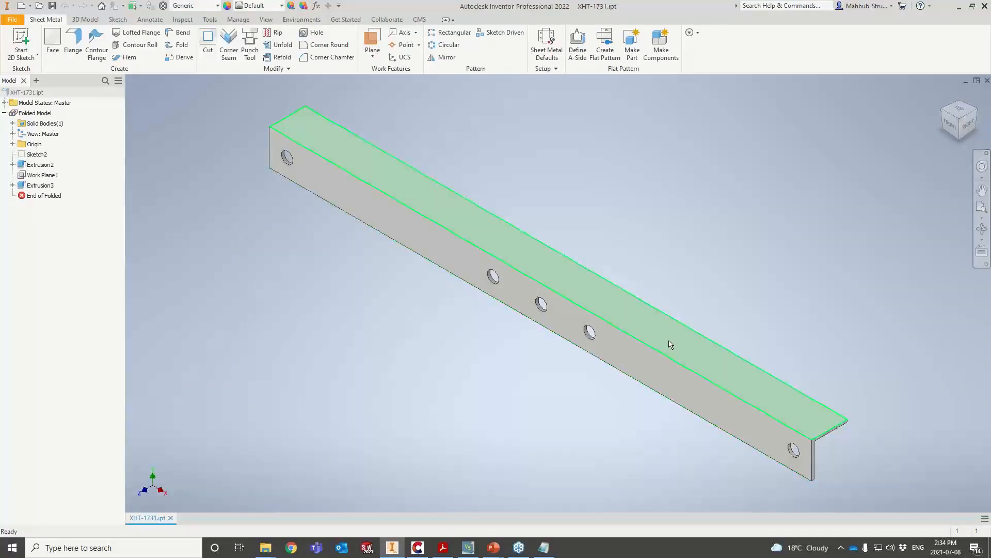
- Inspect the L-shaped end profile of XHT-1731 up close and from the rotated right side, then restore the home view
{"action": "key", "text": "F2"}
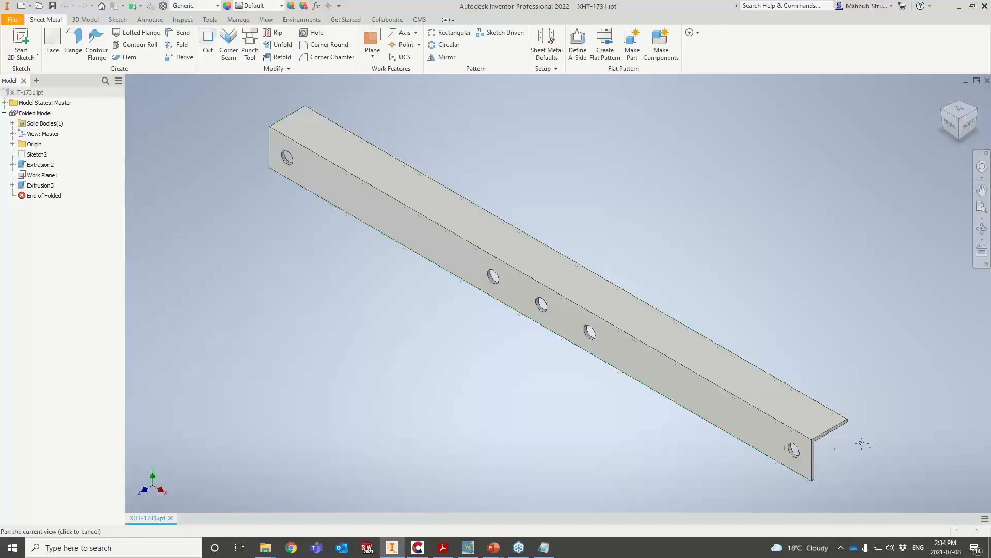
{"action": "left_click_drag", "start_coordinate": [862, 443], "coordinate": [713, 412]}
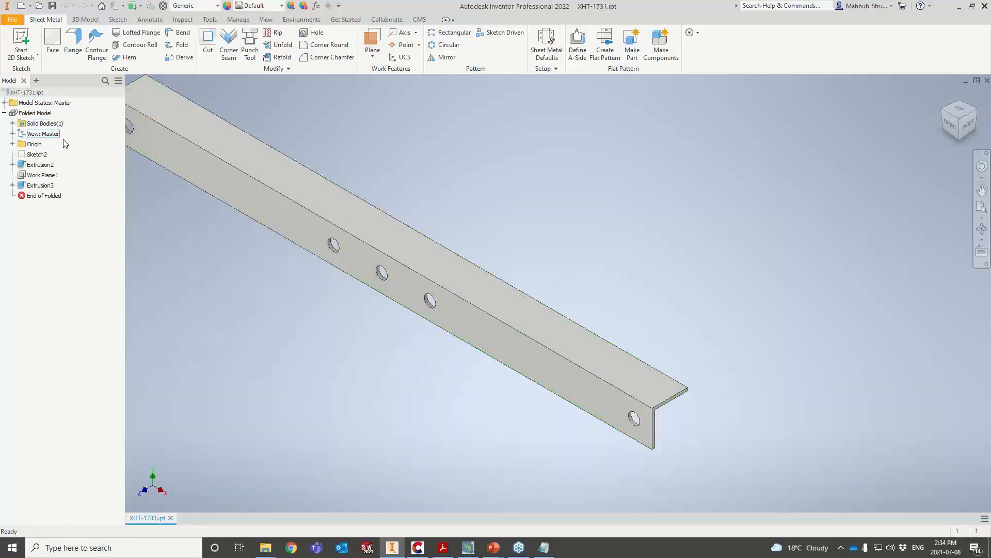
{"action": "scroll", "coordinate": [666, 438], "scroll_direction": "up", "scroll_amount": 4}
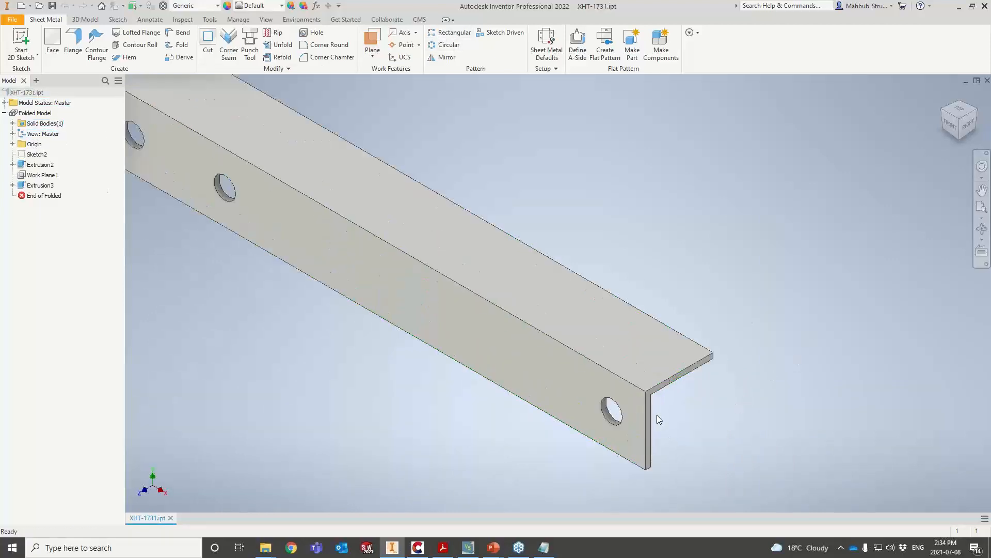
{"action": "scroll", "coordinate": [656, 406], "scroll_direction": "down", "scroll_amount": 2}
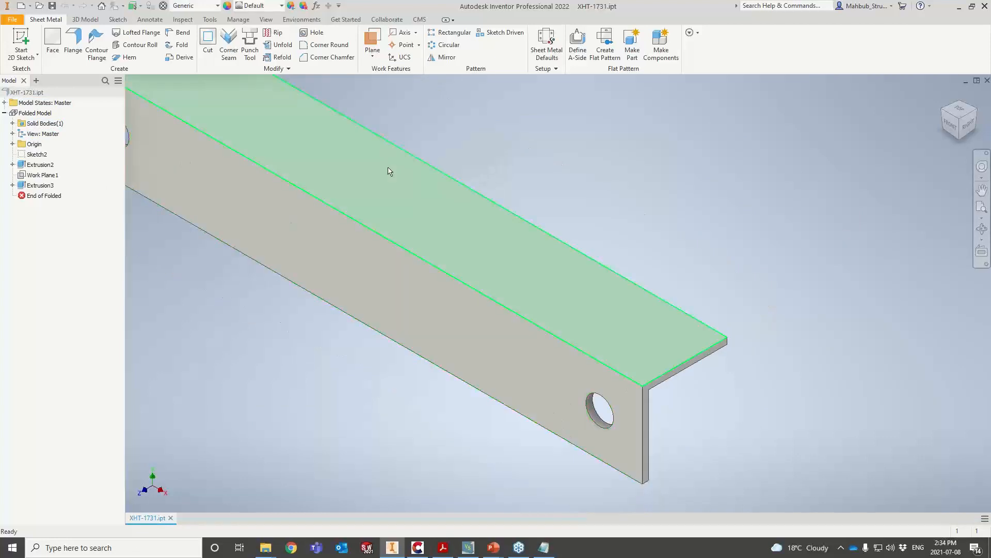
{"action": "left_click", "coordinate": [969, 128]}
{"action": "left_click", "coordinate": [979, 96]}
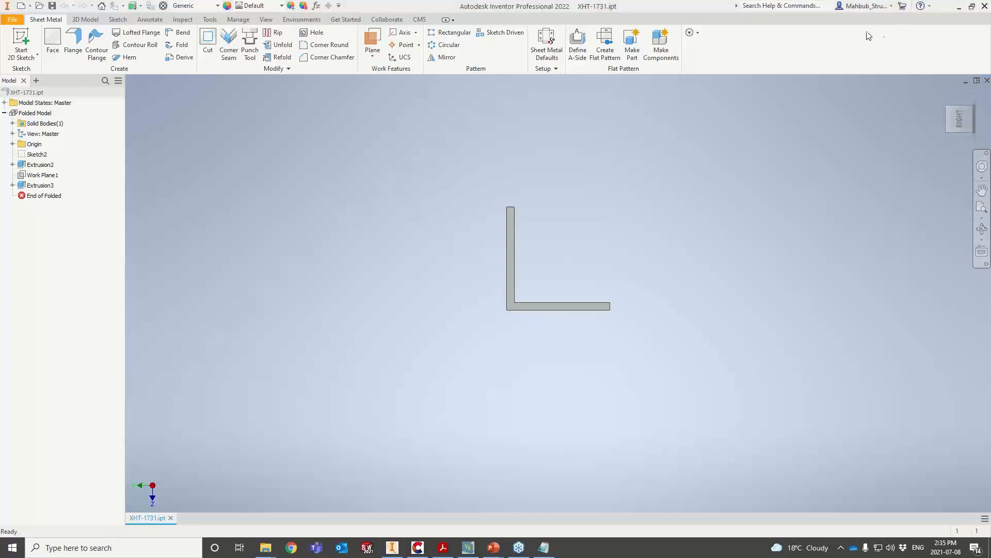
{"action": "left_click", "coordinate": [943, 98]}
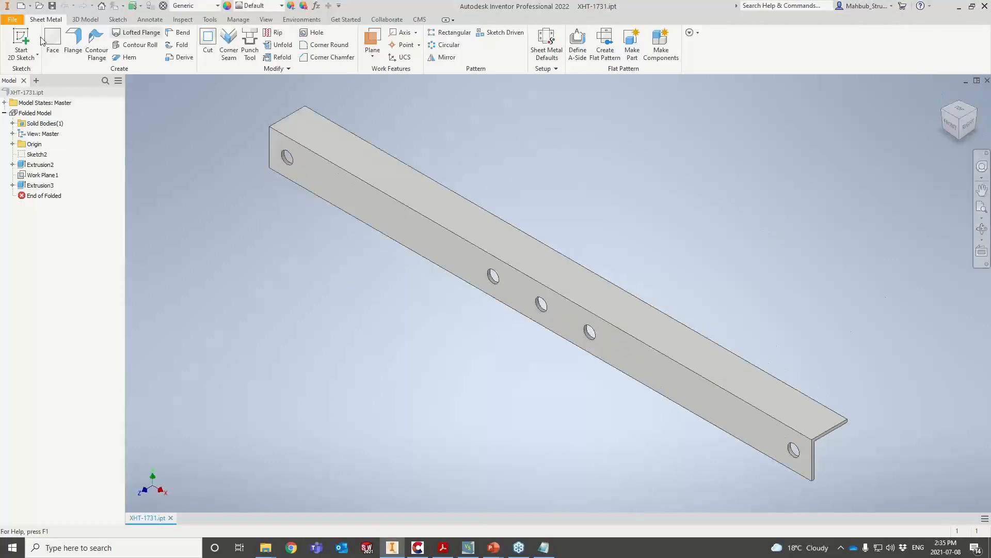
- Review the project, status and summary iProperties of the XHT-1731 part and close them
{"action": "left_click", "coordinate": [30, 93]}
{"action": "right_click", "coordinate": [31, 94]}
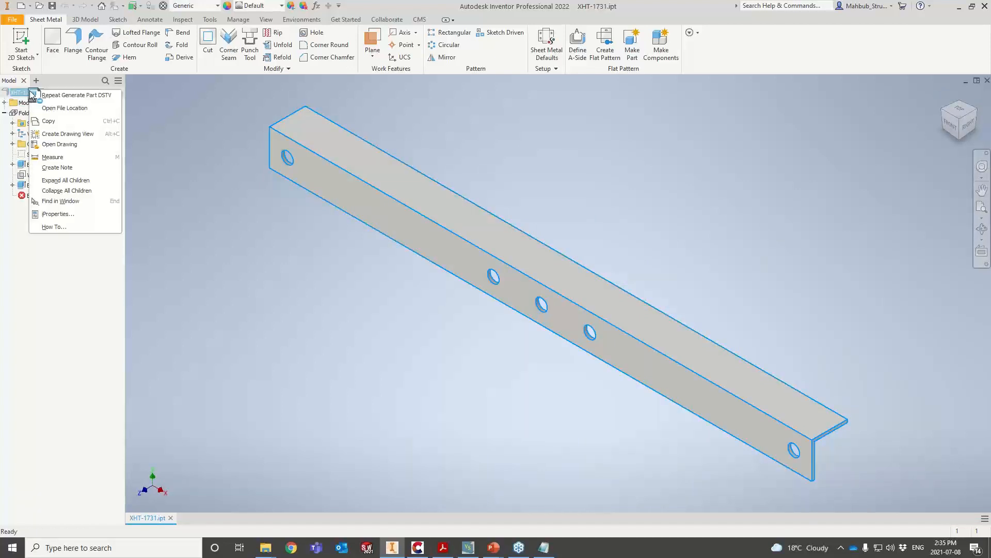
{"action": "left_click", "coordinate": [66, 214]}
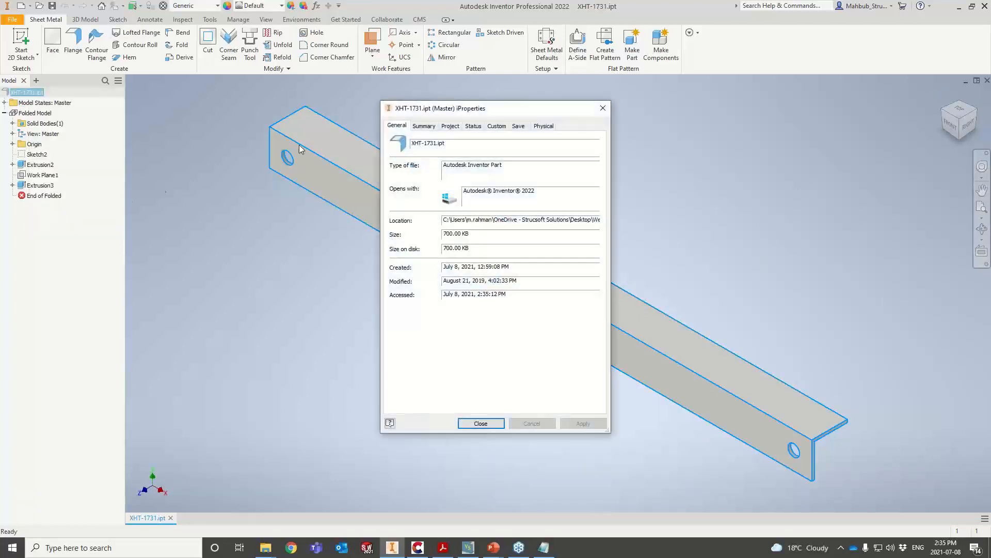
{"action": "left_click", "coordinate": [450, 126]}
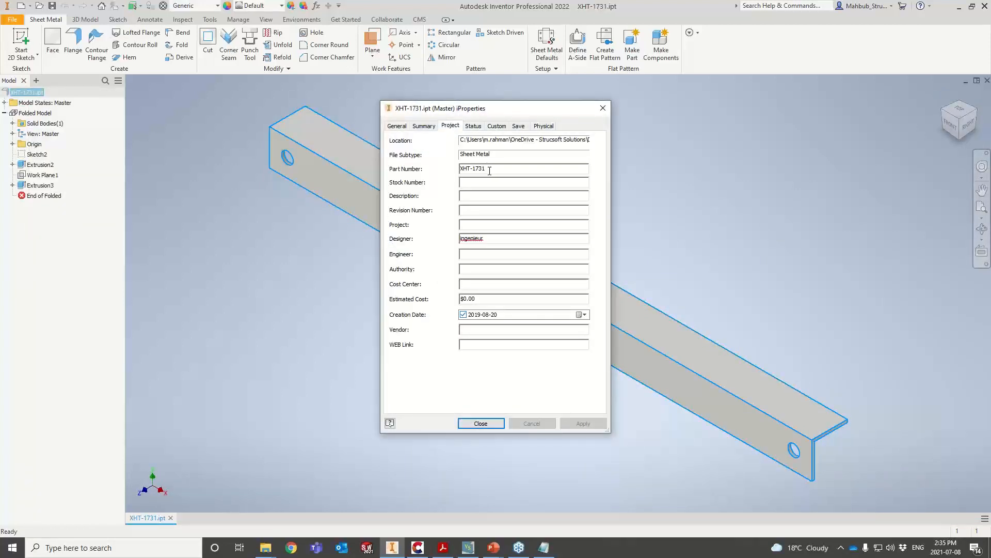
{"action": "left_click", "coordinate": [473, 126]}
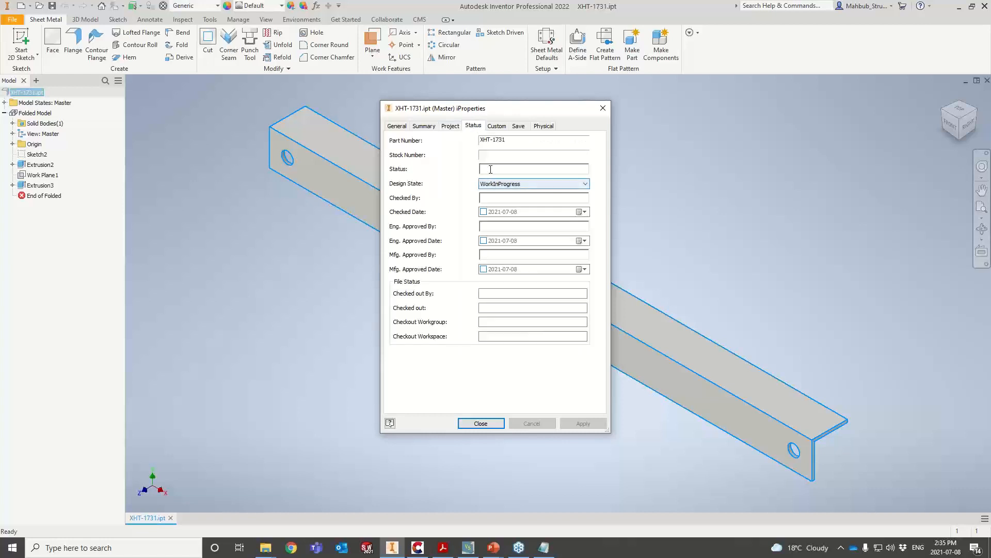
{"action": "left_click", "coordinate": [424, 126]}
{"action": "left_click", "coordinate": [450, 126]}
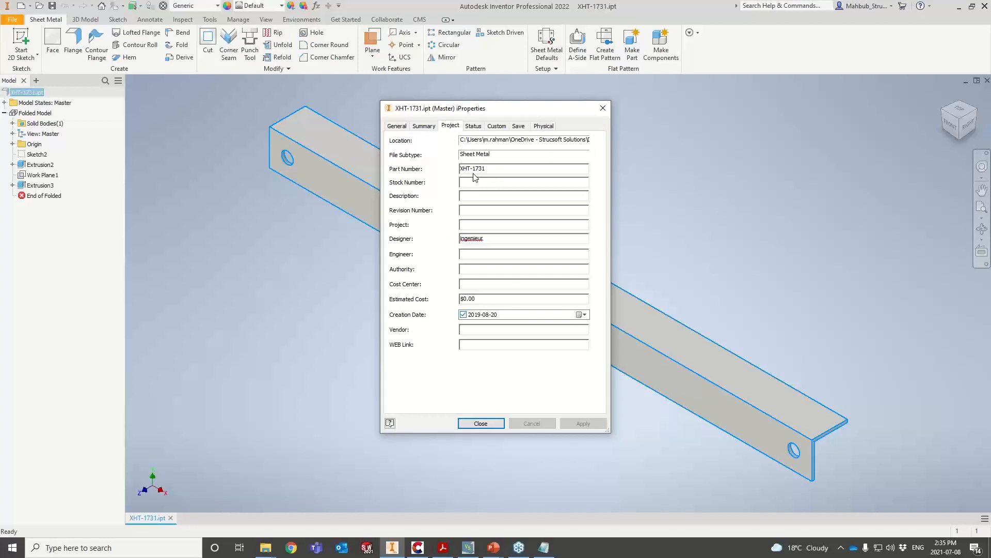
{"action": "left_click", "coordinate": [603, 108]}
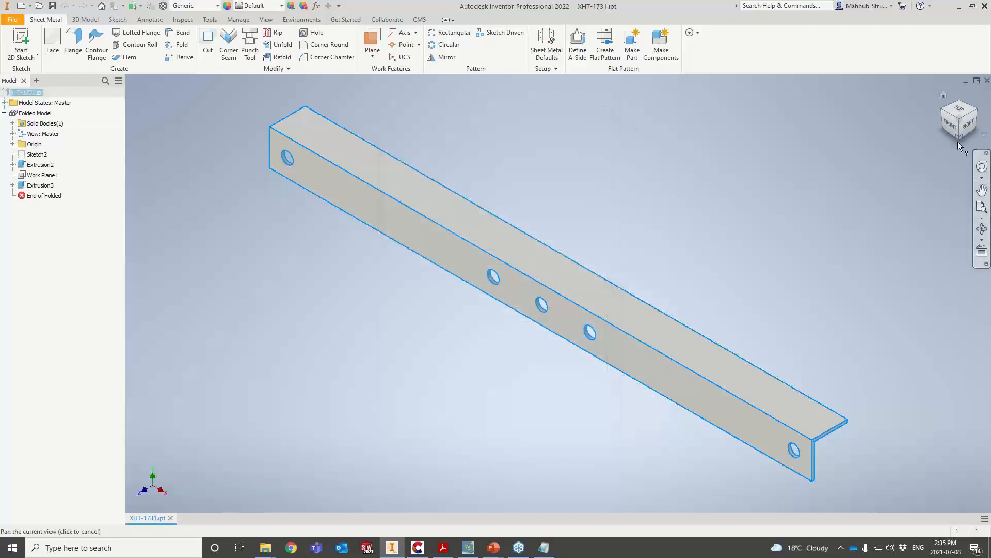
- Save the CMS settings with Custom (set per part) orientation priority and set XHT-1731's orientation from its right end view, rotated into an upright L
{"action": "left_click", "coordinate": [968, 125]}
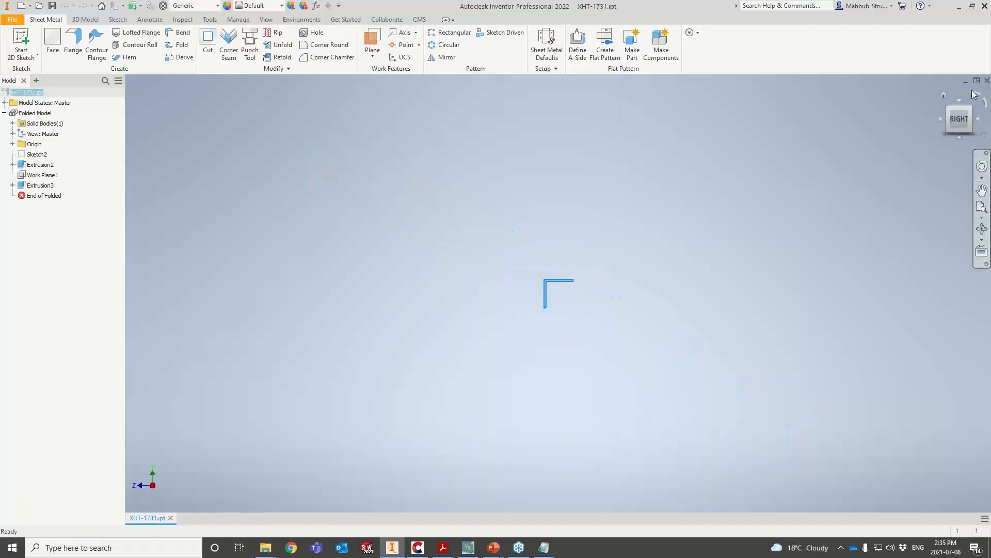
{"action": "left_click", "coordinate": [974, 94]}
{"action": "left_click", "coordinate": [420, 19]}
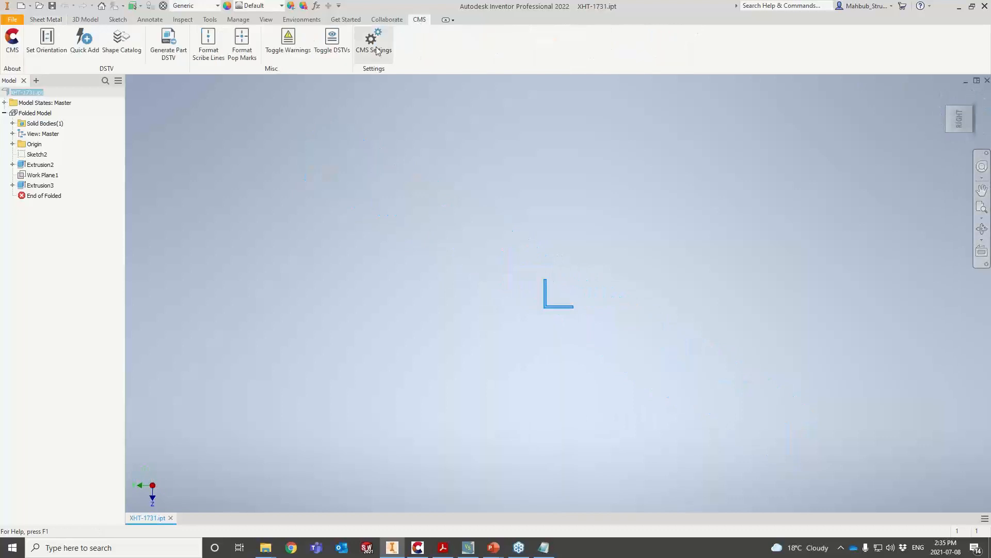
{"action": "left_click", "coordinate": [376, 49]}
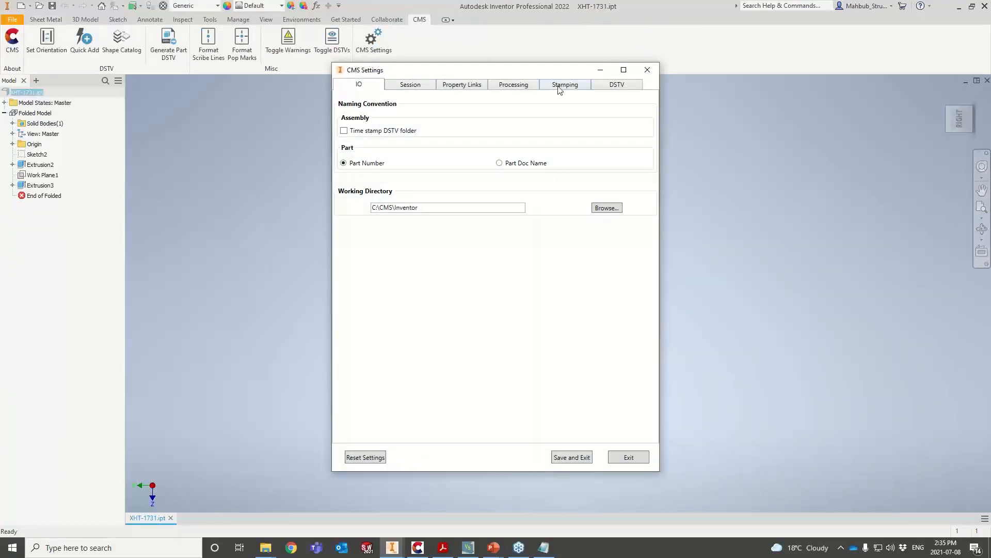
{"action": "left_click", "coordinate": [509, 85]}
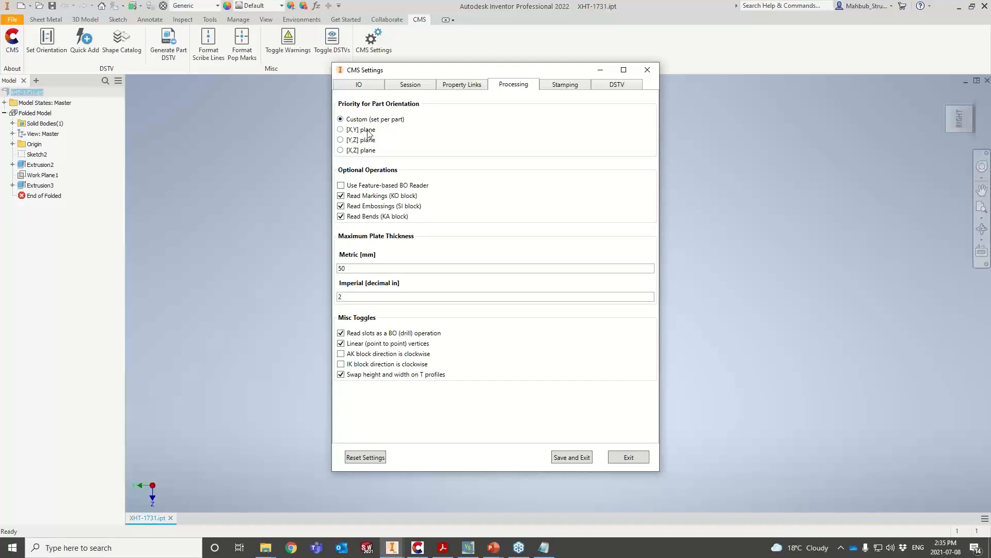
{"action": "left_click", "coordinate": [580, 459]}
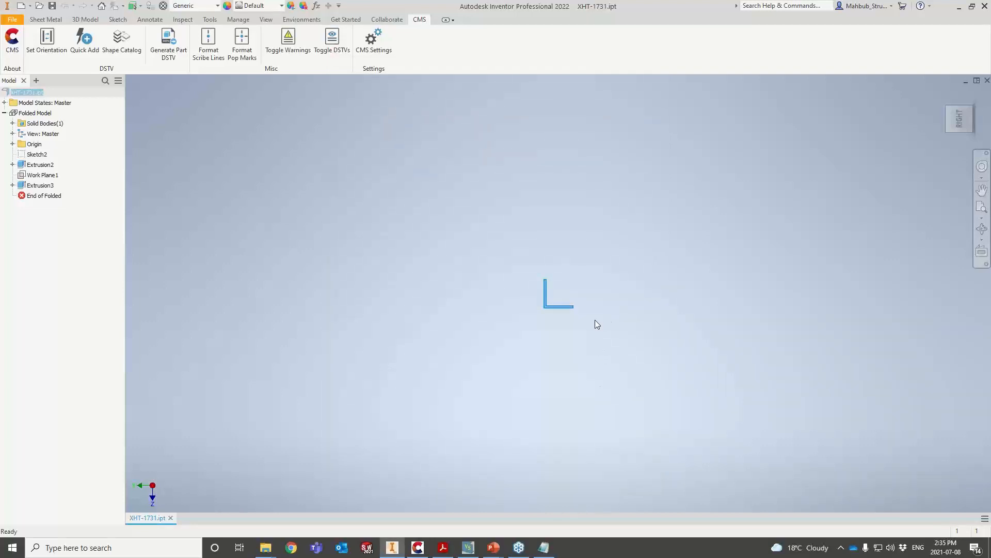
{"action": "scroll", "coordinate": [563, 327], "scroll_direction": "down", "scroll_amount": 5}
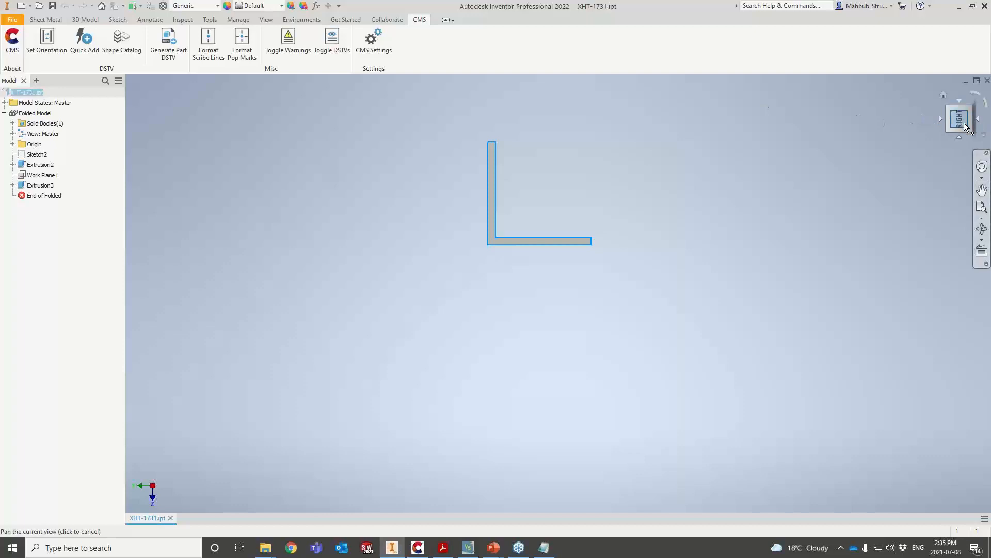
{"action": "left_click", "coordinate": [48, 50]}
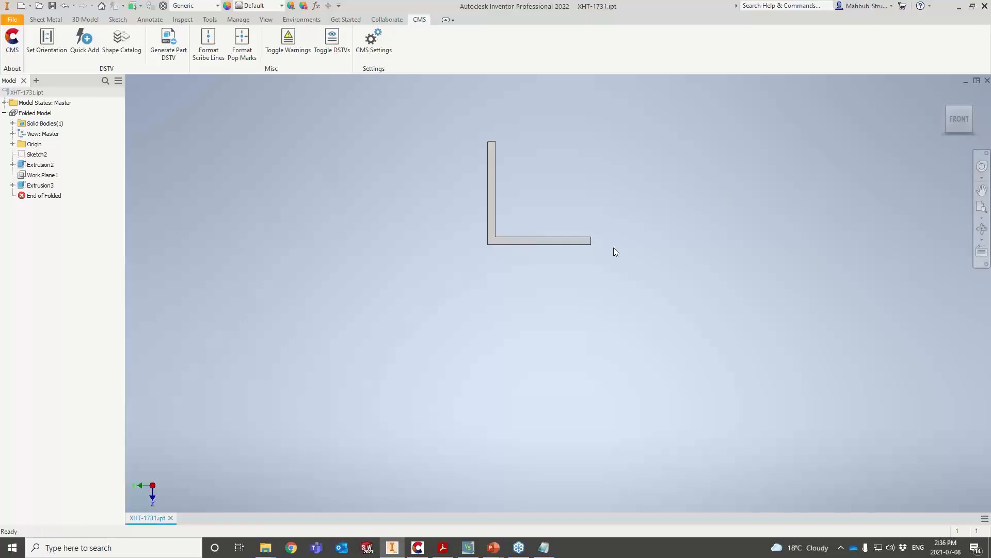
- Recheck the part number and stock number fields in XHT-1731's project iProperties
{"action": "left_click", "coordinate": [31, 93]}
{"action": "right_click", "coordinate": [32, 97]}
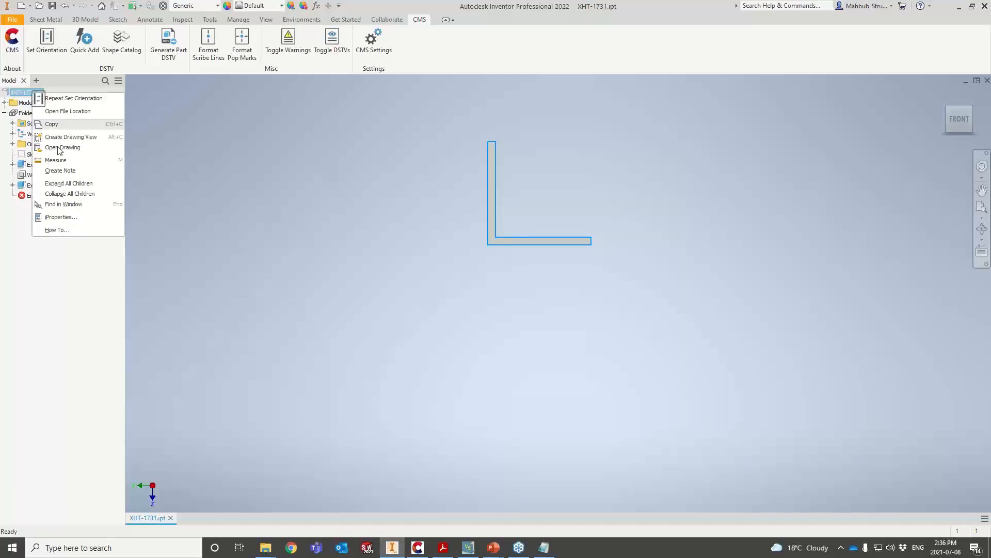
{"action": "left_click", "coordinate": [78, 217]}
{"action": "left_click", "coordinate": [448, 127]}
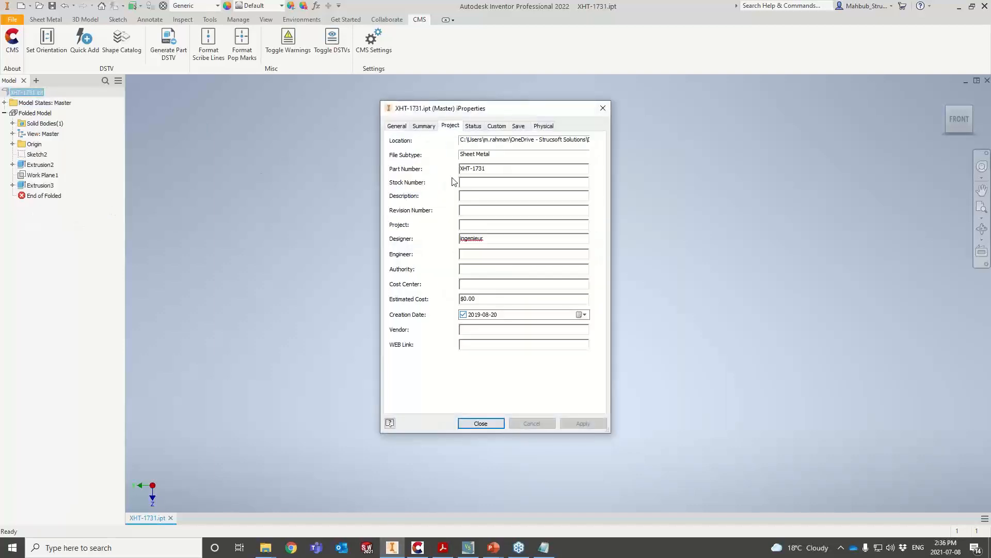
{"action": "left_click", "coordinate": [602, 108]}
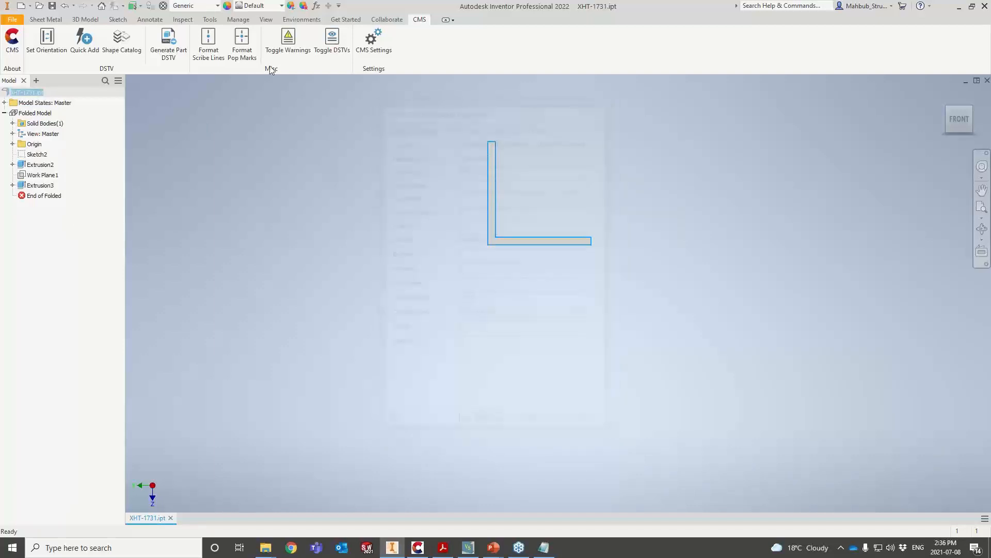
- Cancel the shape quick add, list the AISC_USA profiles with code L in the CMS Shape Catalog, and display their sizes in inches
{"action": "left_click", "coordinate": [84, 41]}
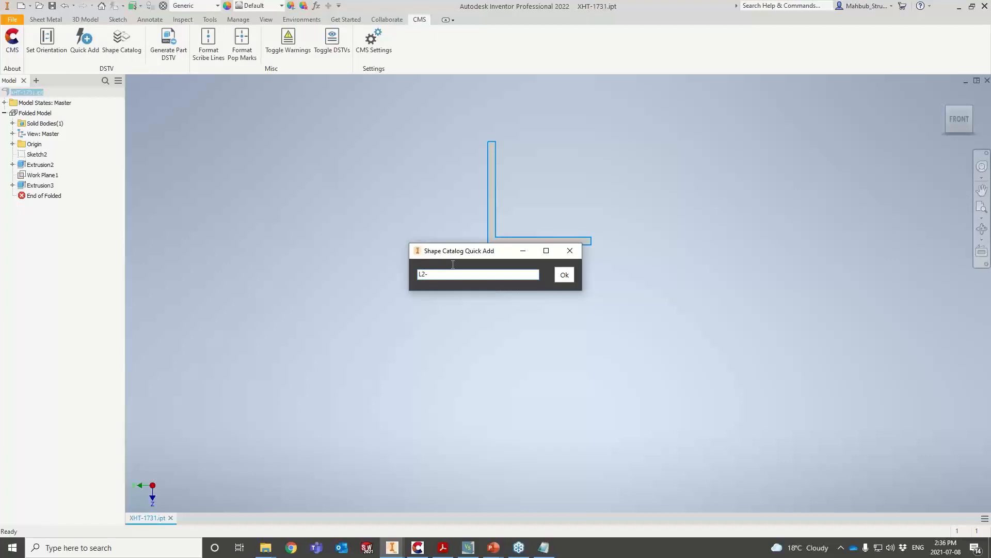
{"action": "left_click", "coordinate": [569, 254]}
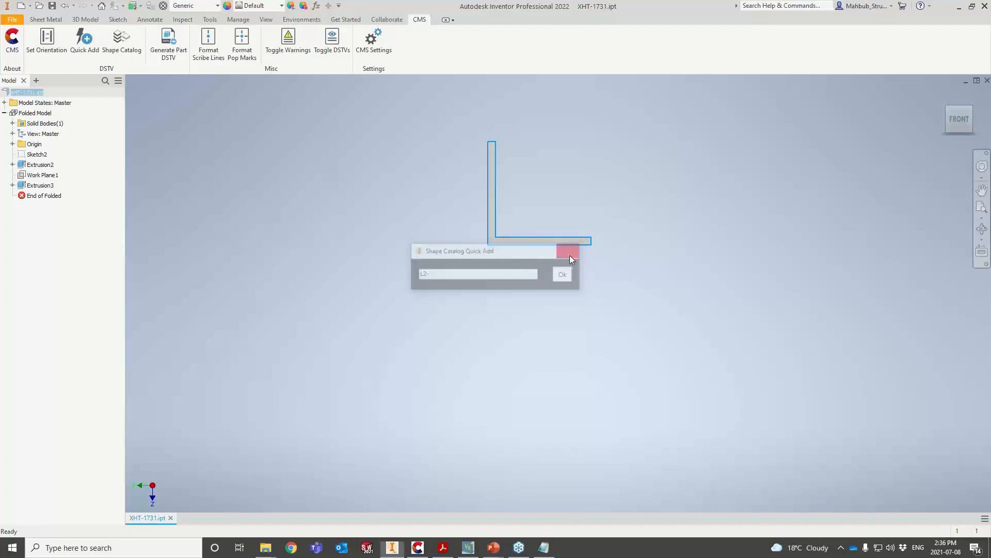
{"action": "left_click", "coordinate": [132, 52]}
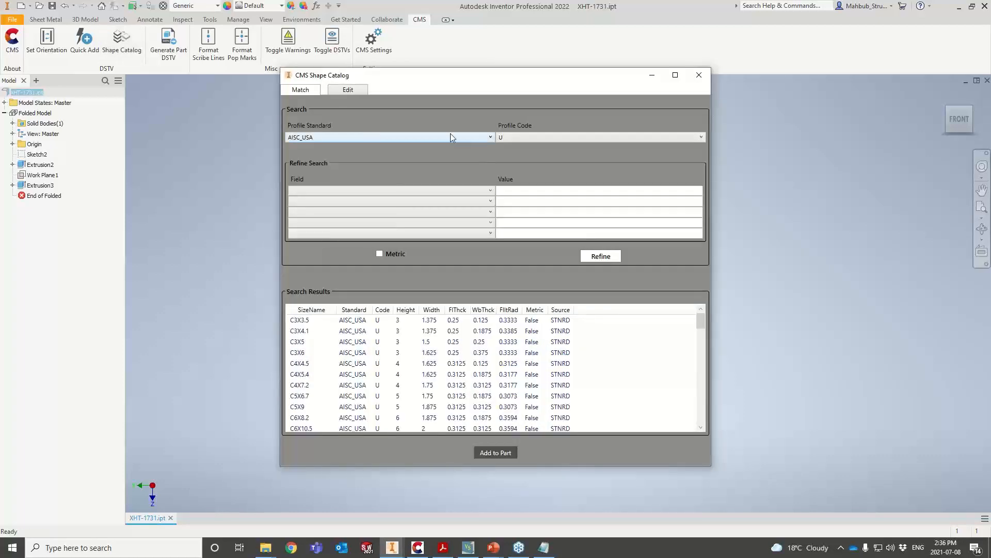
{"action": "left_click_drag", "start_coordinate": [457, 83], "coordinate": [393, 86]}
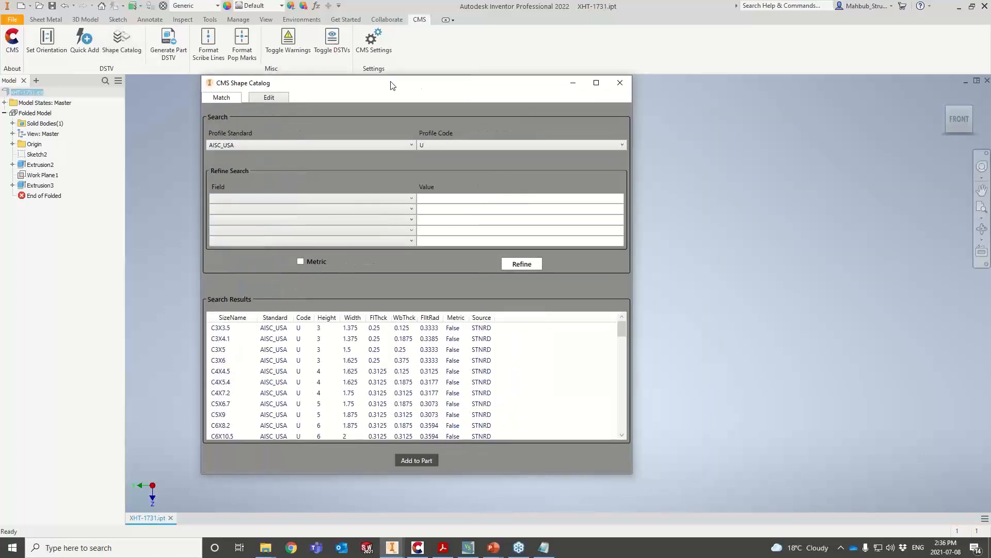
{"action": "left_click", "coordinate": [487, 146]}
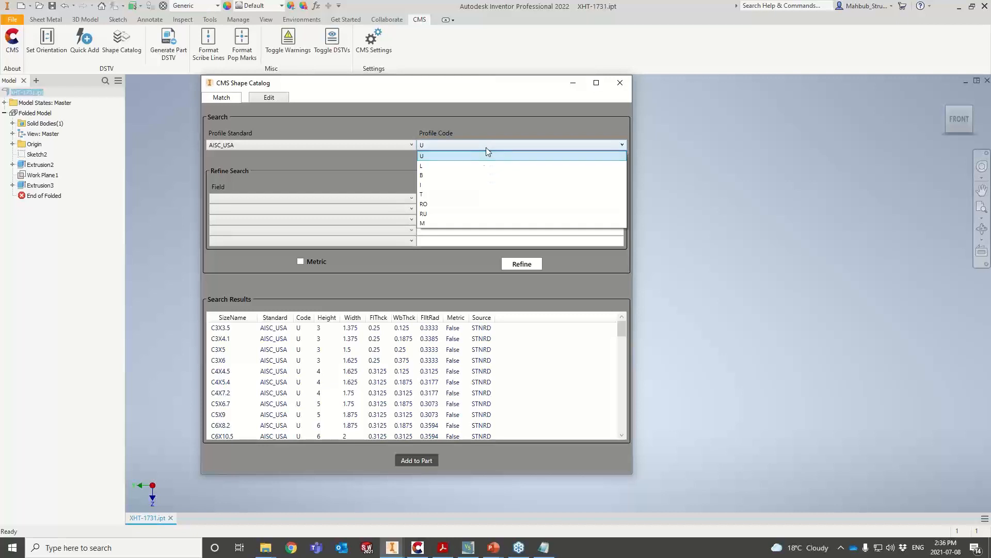
{"action": "left_click", "coordinate": [434, 165]}
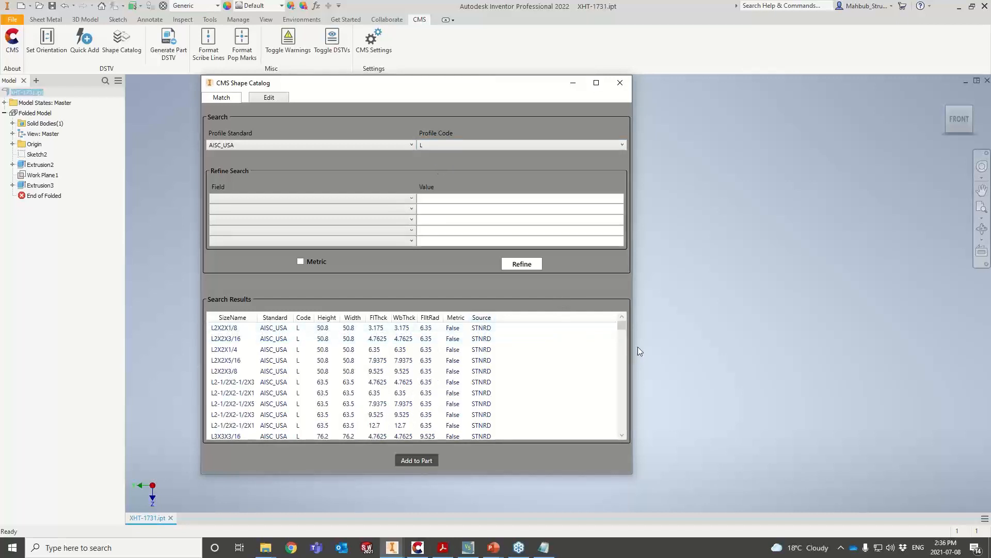
{"action": "left_click_drag", "start_coordinate": [624, 324], "coordinate": [520, 339]}
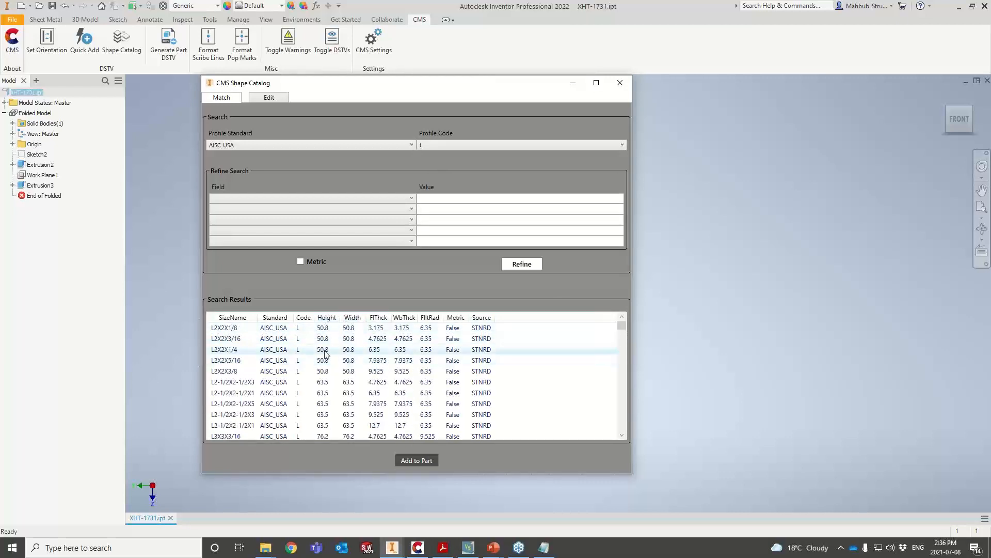
{"action": "right_click", "coordinate": [574, 352]}
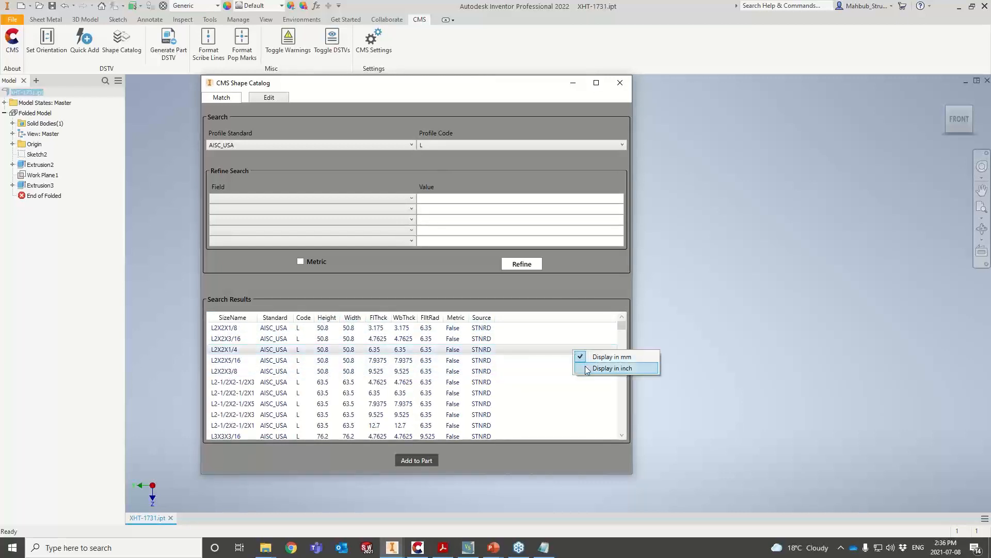
{"action": "left_click", "coordinate": [584, 367]}
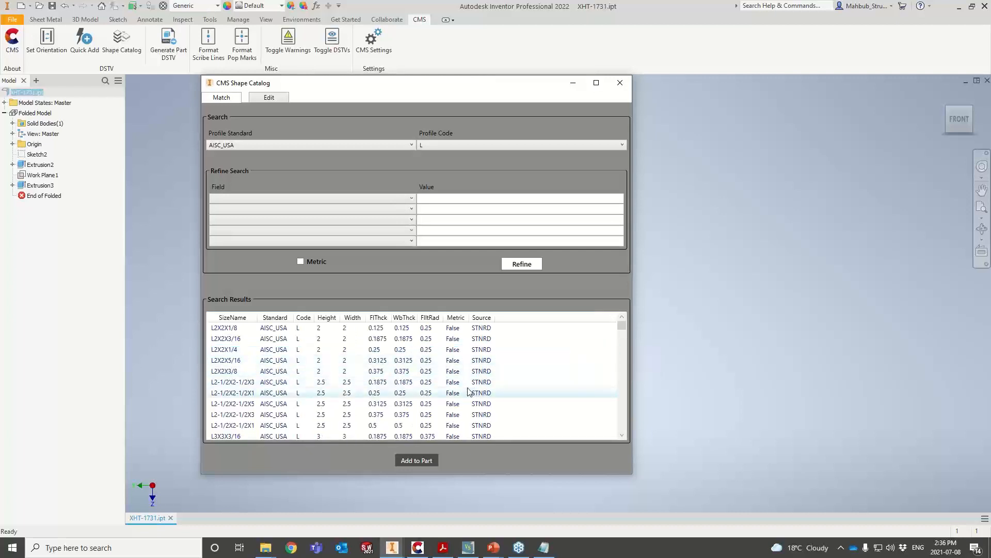
- Match the L2-1/2X2-1/2X3/16 catalog profile to XHT-1731 and generate its part DSTV
{"action": "left_click_drag", "start_coordinate": [259, 314], "coordinate": [307, 315]}
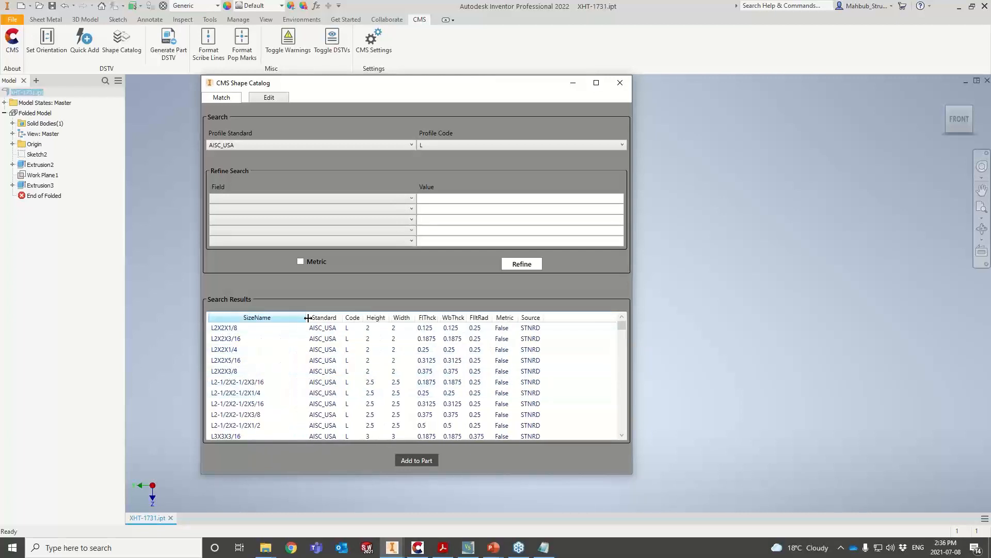
{"action": "left_click_drag", "start_coordinate": [380, 77], "coordinate": [703, 75]}
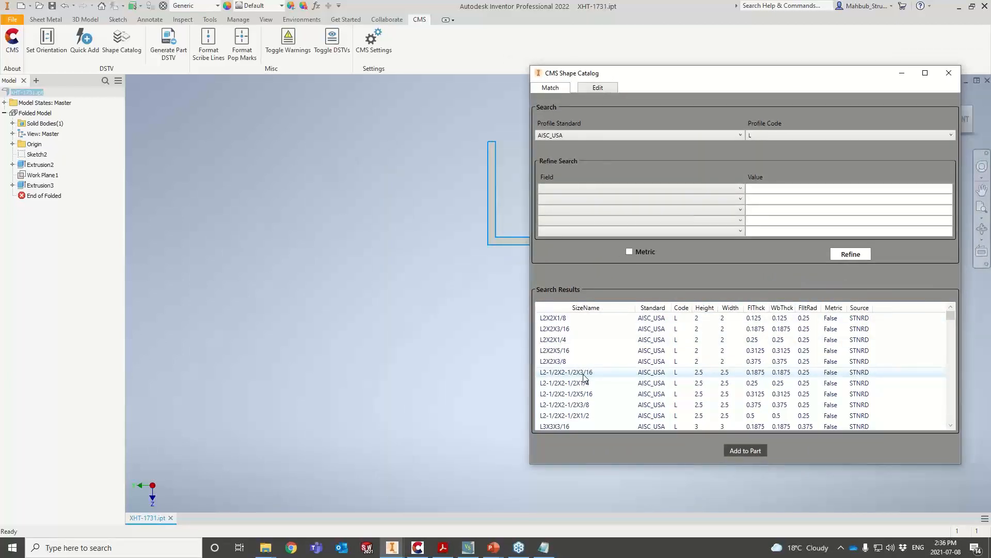
{"action": "double_click", "coordinate": [586, 372]}
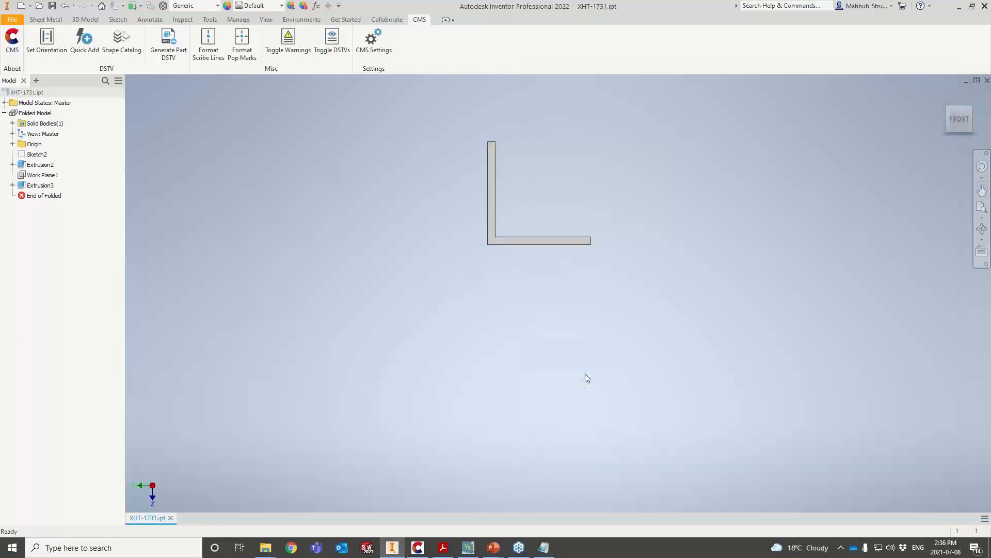
{"action": "left_click", "coordinate": [178, 58]}
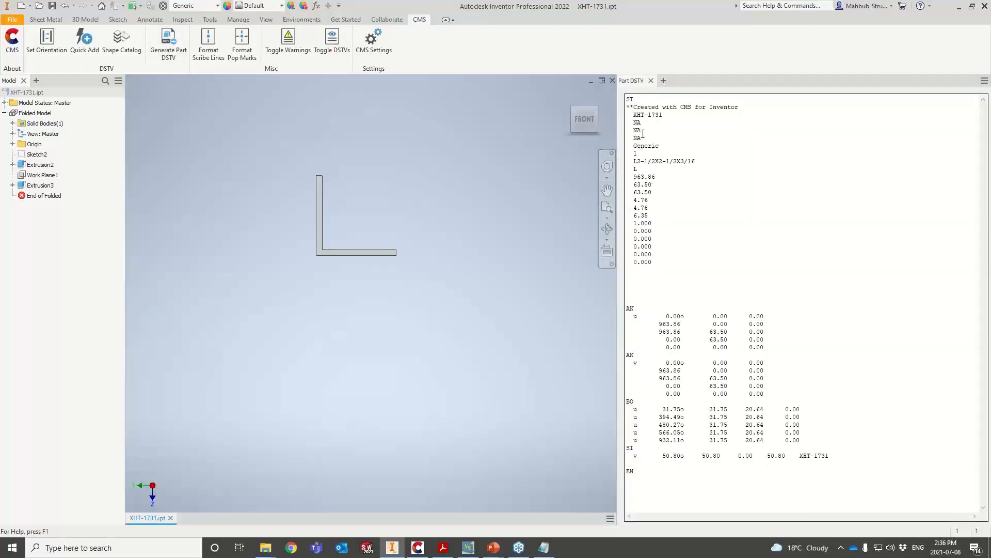
- Switch to the DSTV viewer, reload the C:\CMS\Inventor folder, and inspect XHT-1731.nc1 in isometric and front views
{"action": "left_click", "coordinate": [422, 549]}
{"action": "left_click_drag", "start_coordinate": [77, 66], "coordinate": [1, 58]}
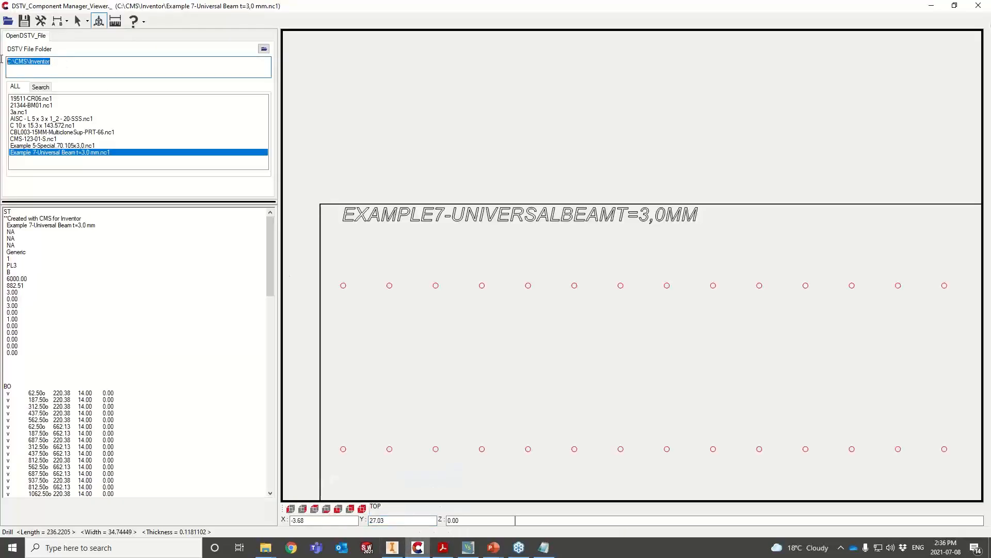
{"action": "key", "text": "Return"}
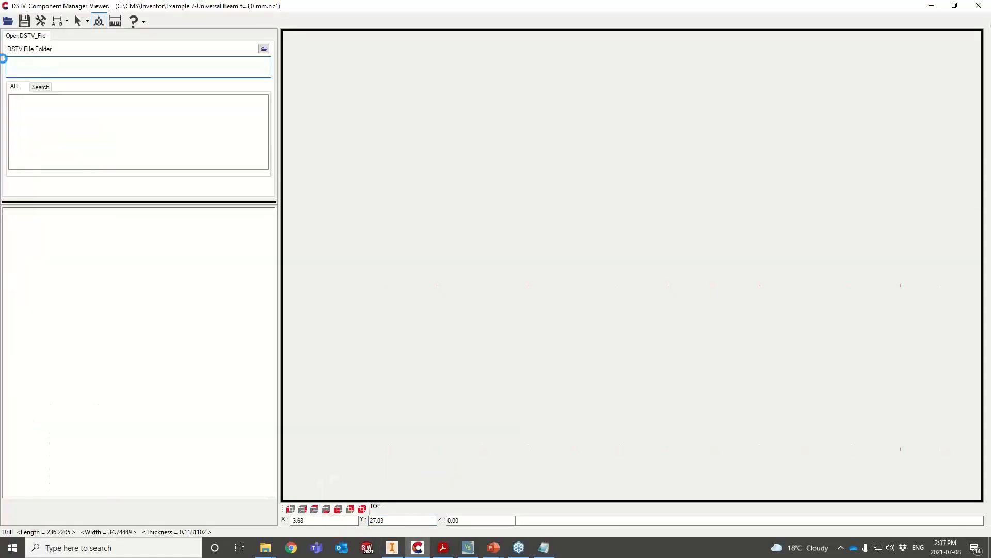
{"action": "left_click", "coordinate": [32, 160]}
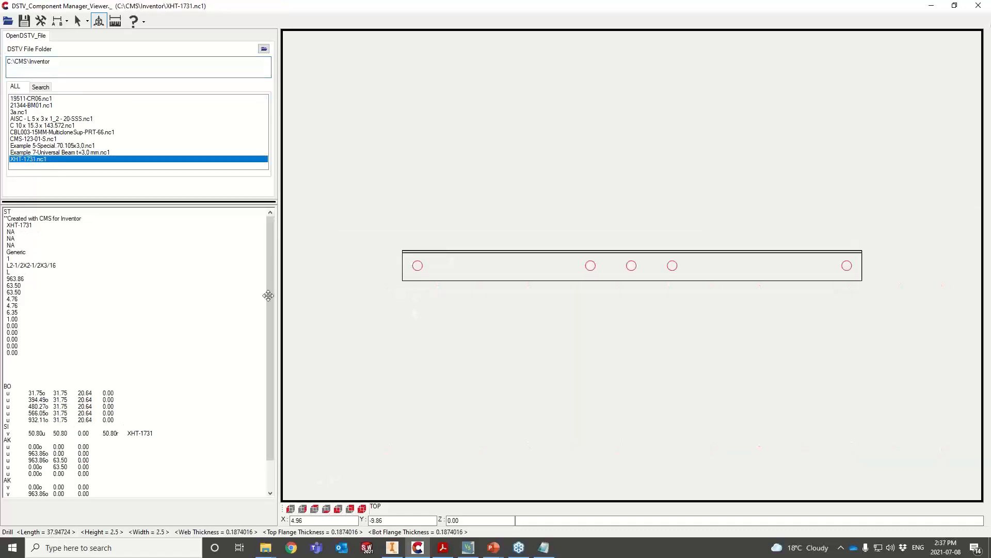
{"action": "left_click", "coordinate": [361, 508]}
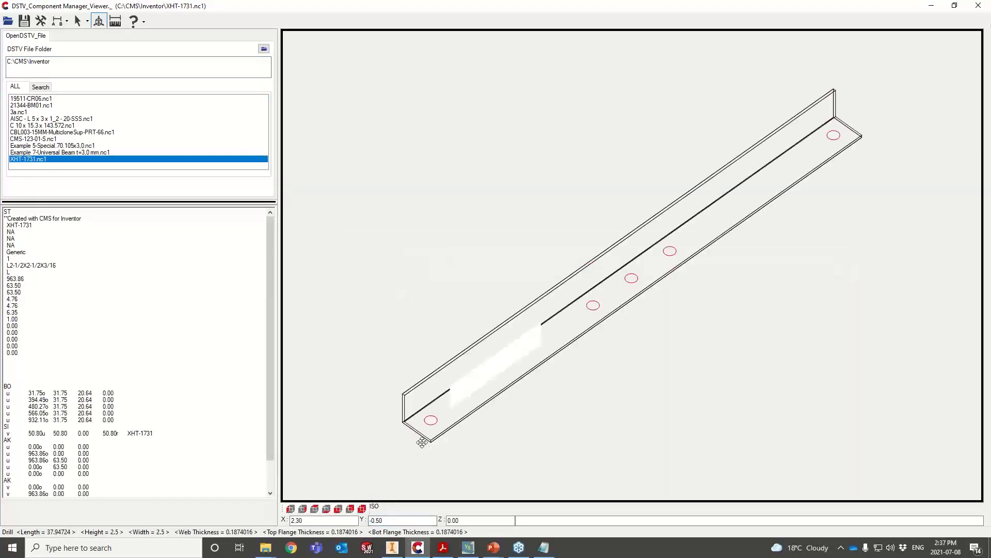
{"action": "left_click", "coordinate": [338, 509]}
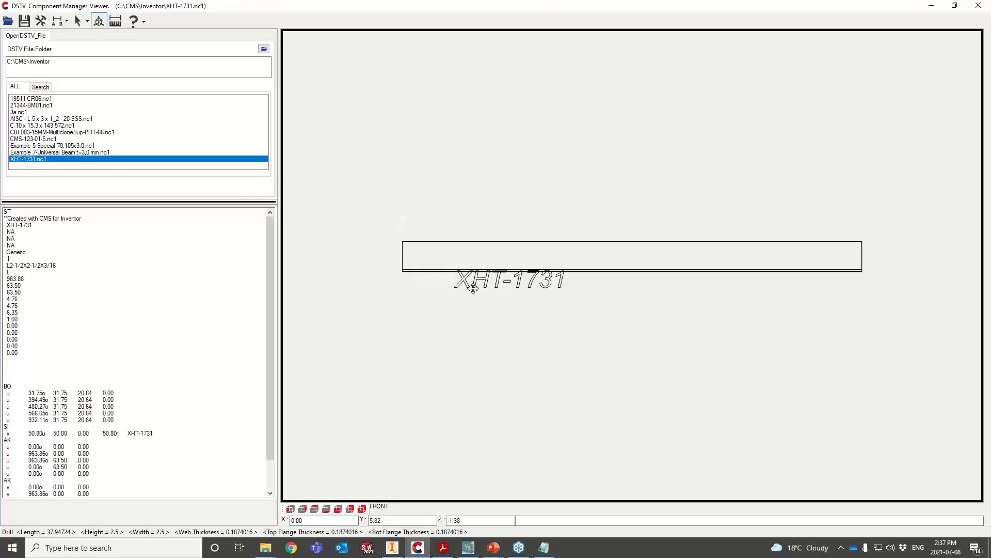
{"action": "left_click", "coordinate": [362, 509]}
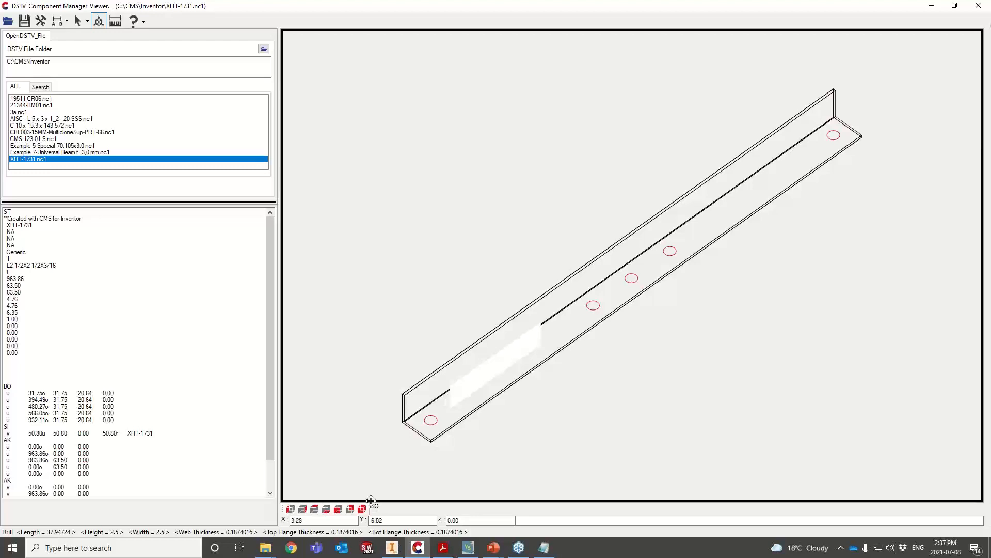
- Back in Inventor, turn off part number stamp creation in the CMS settings, save them, and regenerate XHT-1731's DSTV
{"action": "left_click", "coordinate": [392, 548]}
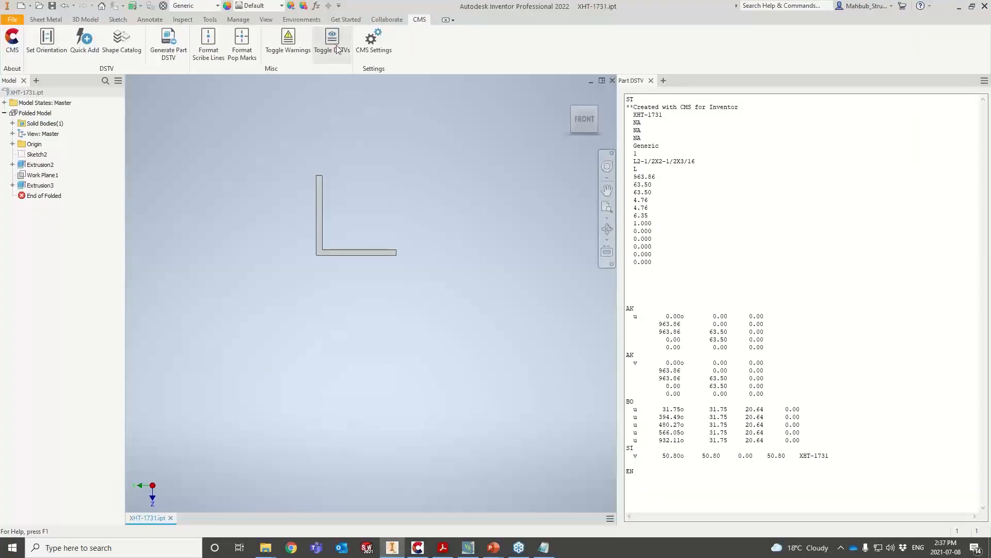
{"action": "left_click", "coordinate": [373, 42]}
{"action": "left_click", "coordinate": [571, 88]}
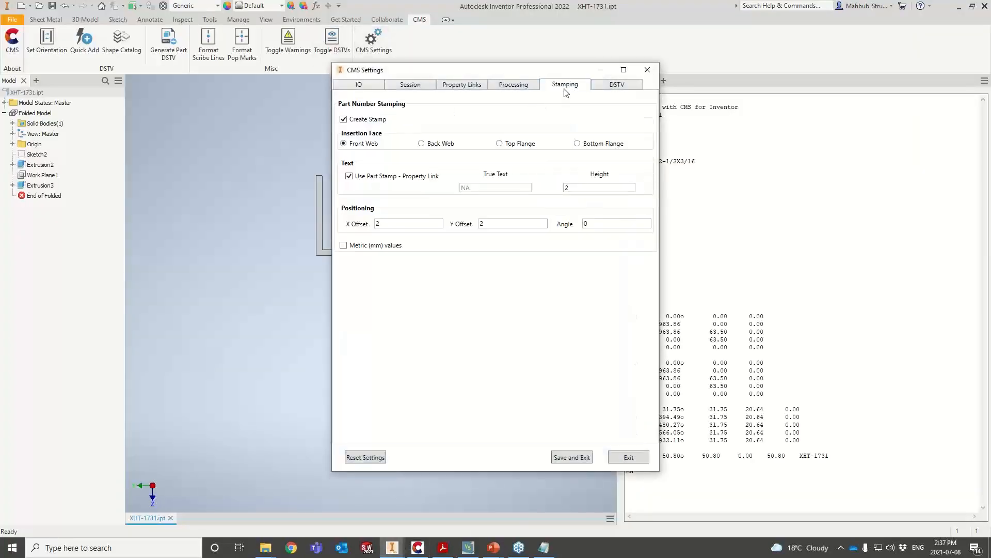
{"action": "left_click", "coordinate": [571, 457]}
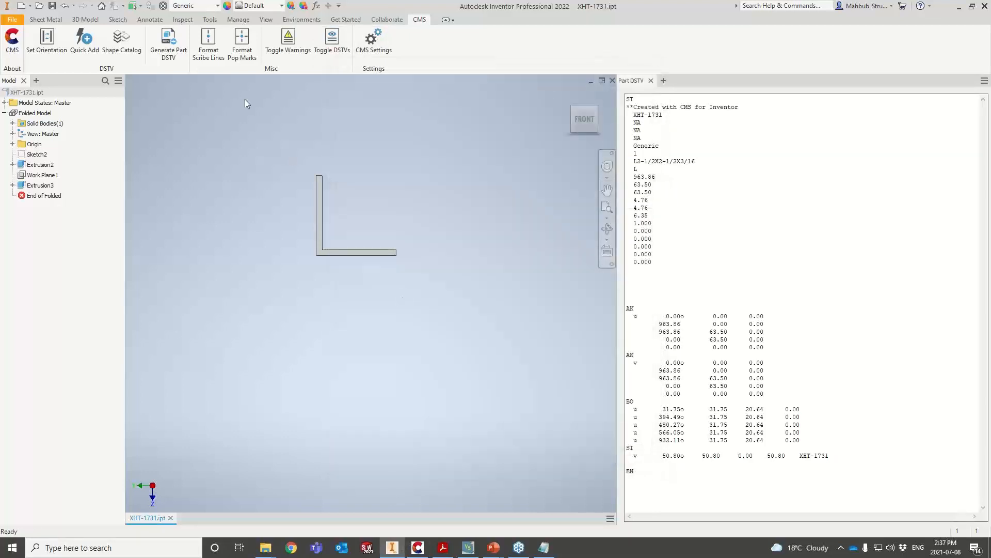
{"action": "left_click", "coordinate": [168, 41]}
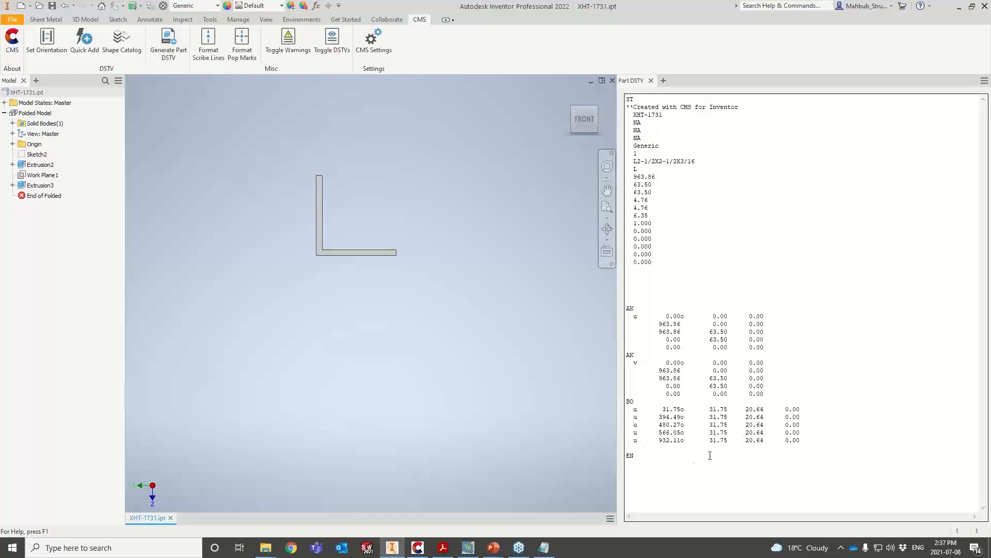
- Reload XHT-1731.nc1 in the DSTV viewer and check the regenerated angle for its part number stamp
{"action": "left_click", "coordinate": [418, 547]}
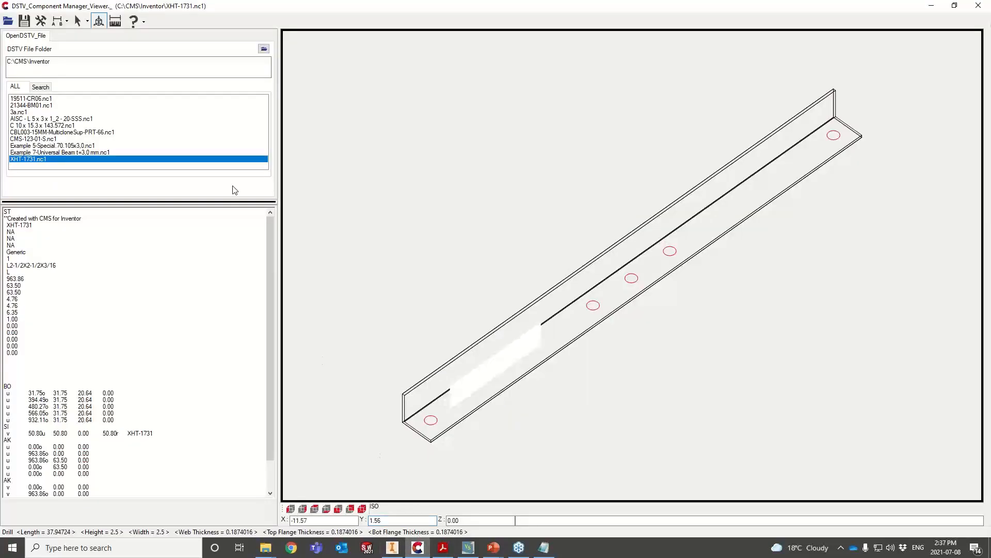
{"action": "left_click", "coordinate": [52, 164]}
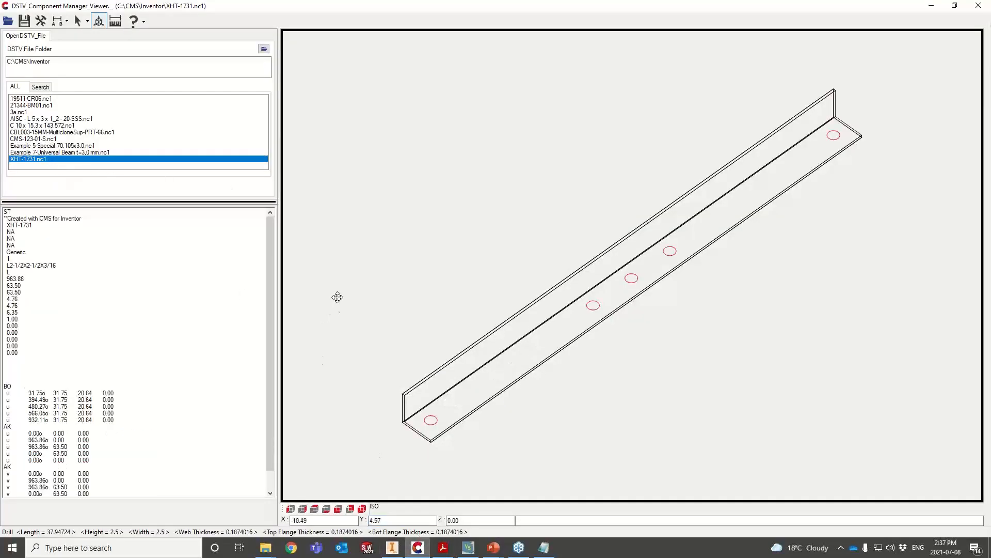
{"action": "left_click_drag", "start_coordinate": [389, 291], "coordinate": [490, 310]}
{"action": "scroll", "coordinate": [490, 309], "scroll_direction": "down", "scroll_amount": 2}
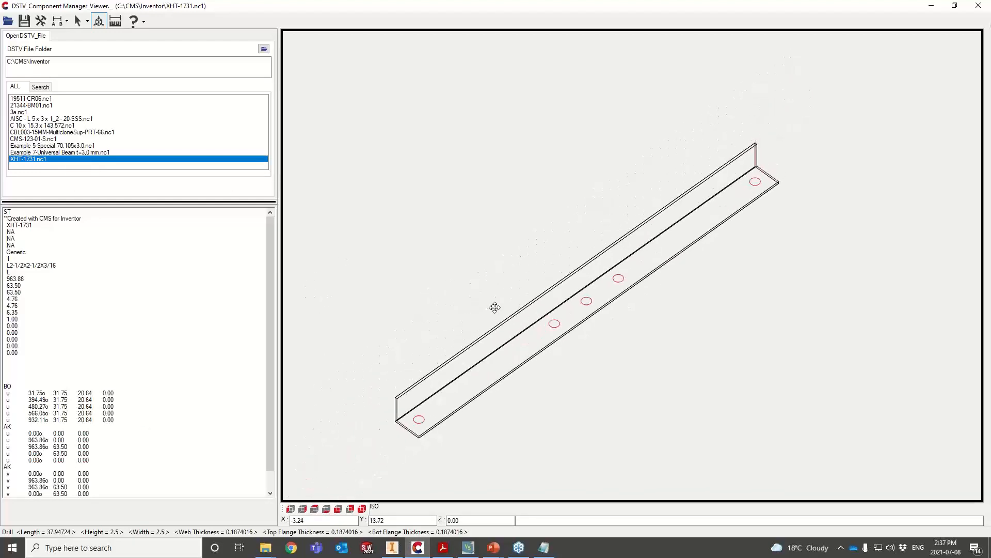
- Return to Inventor, show XHT-1731 in an isometric view, and close the part without saving changes
{"action": "left_click", "coordinate": [390, 549]}
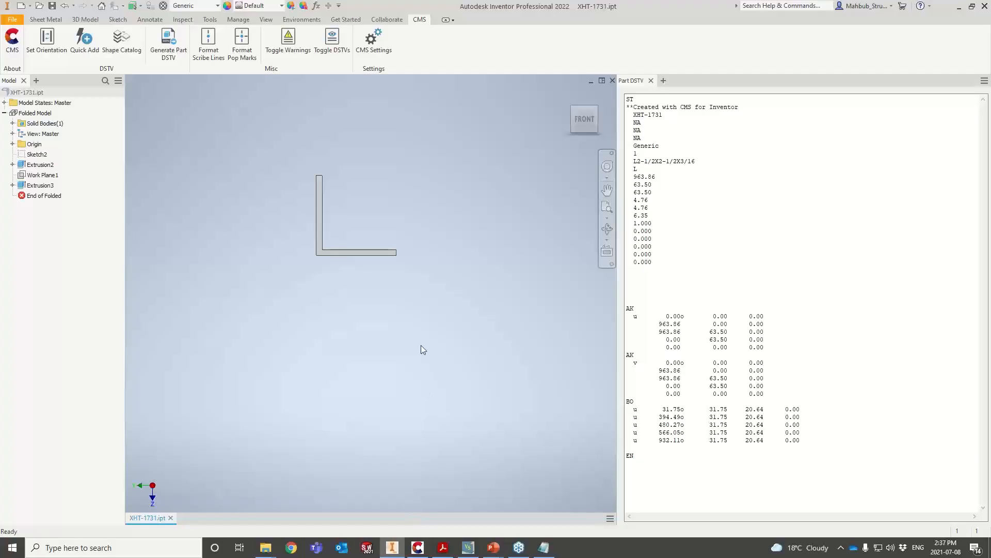
{"action": "left_click", "coordinate": [568, 97]}
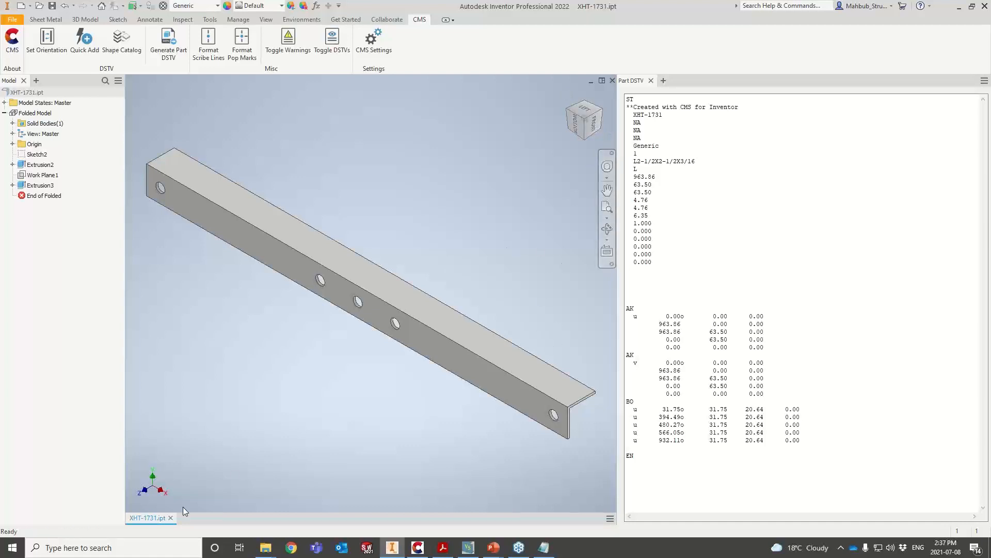
{"action": "left_click", "coordinate": [170, 518]}
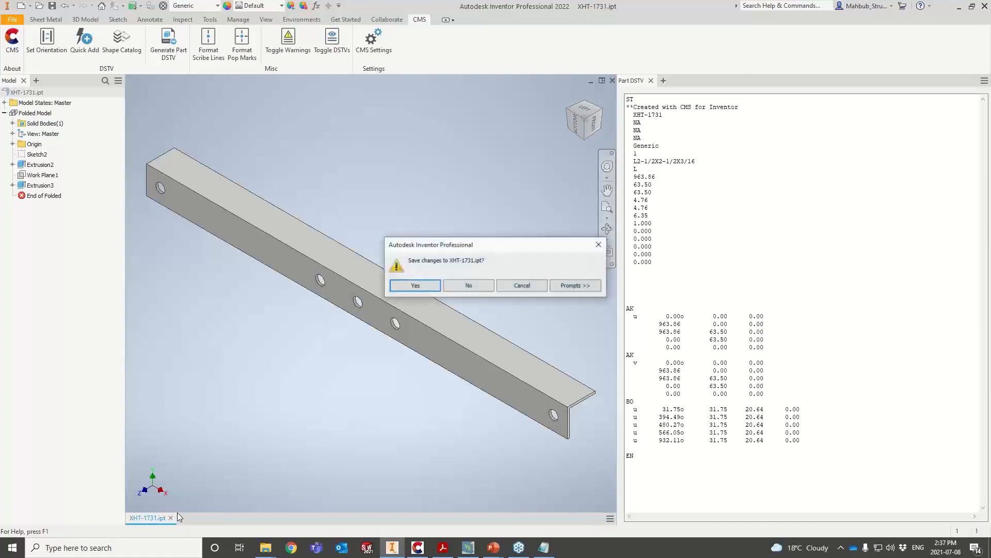
{"action": "left_click", "coordinate": [478, 289]}
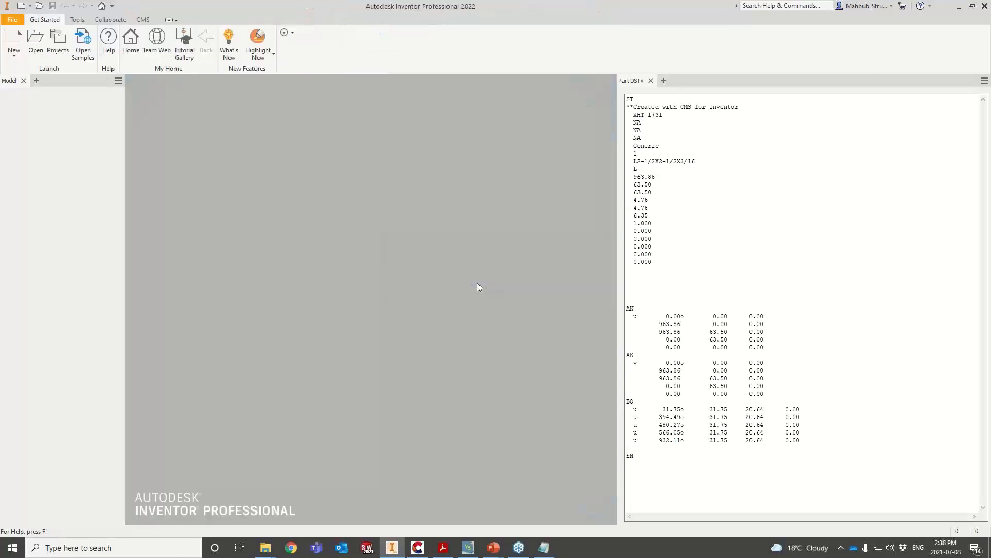
- Close the Inventor, 60490-03-01 and Mezzanine folder windows and bring up the Webinar - CMS for Inventor folder
{"action": "mouse_move", "coordinate": [267, 543]}
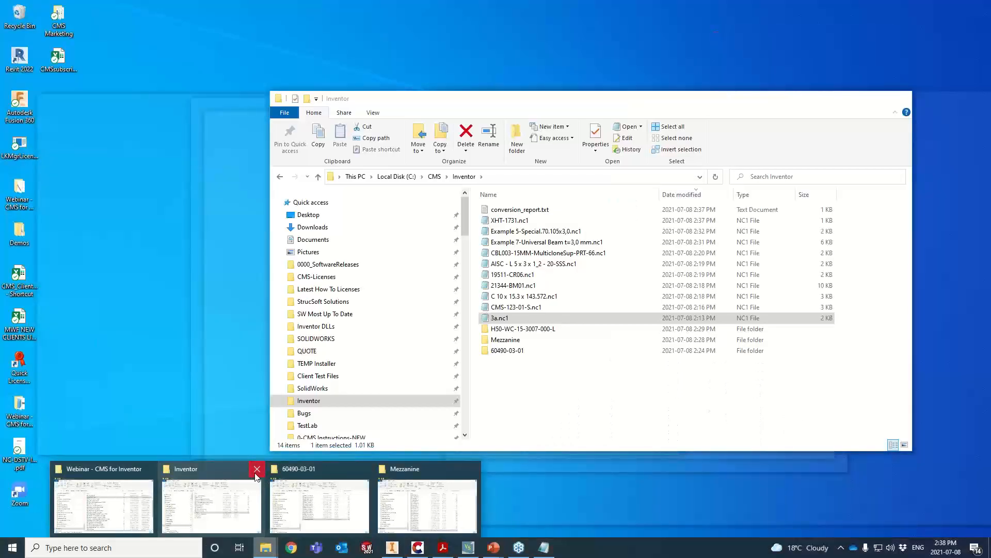
{"action": "left_click", "coordinate": [257, 469]}
{"action": "left_click", "coordinate": [310, 470]}
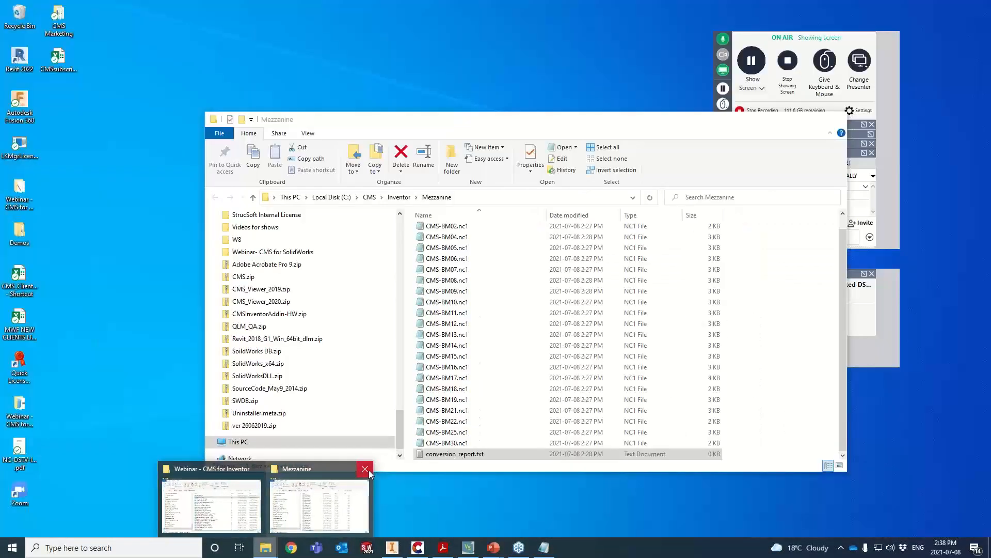
{"action": "left_click", "coordinate": [365, 469]}
{"action": "left_click", "coordinate": [294, 471]}
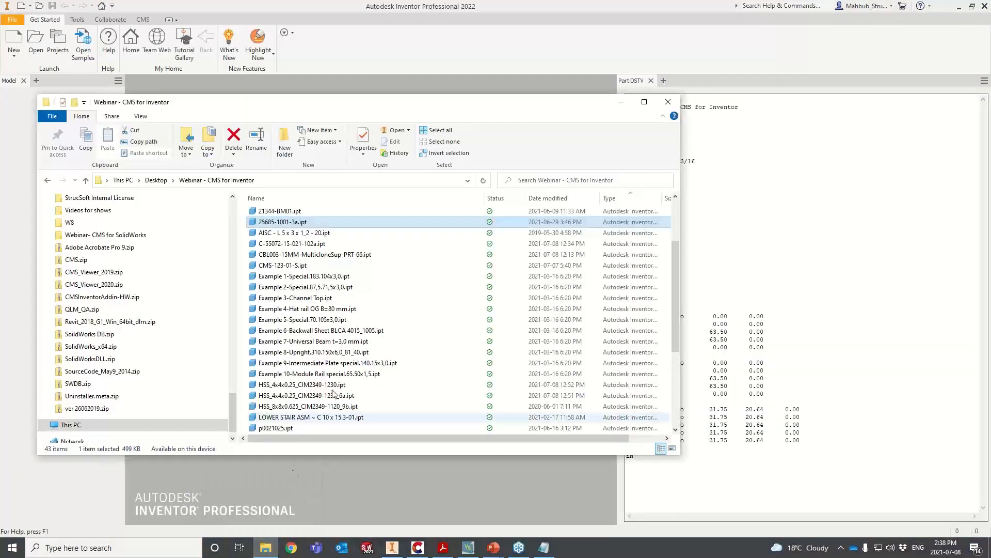
- Import sample.STP from the webinar folder into Inventor with the Convert Model option and source length units
{"action": "scroll", "coordinate": [376, 305], "scroll_direction": "down", "scroll_amount": 5}
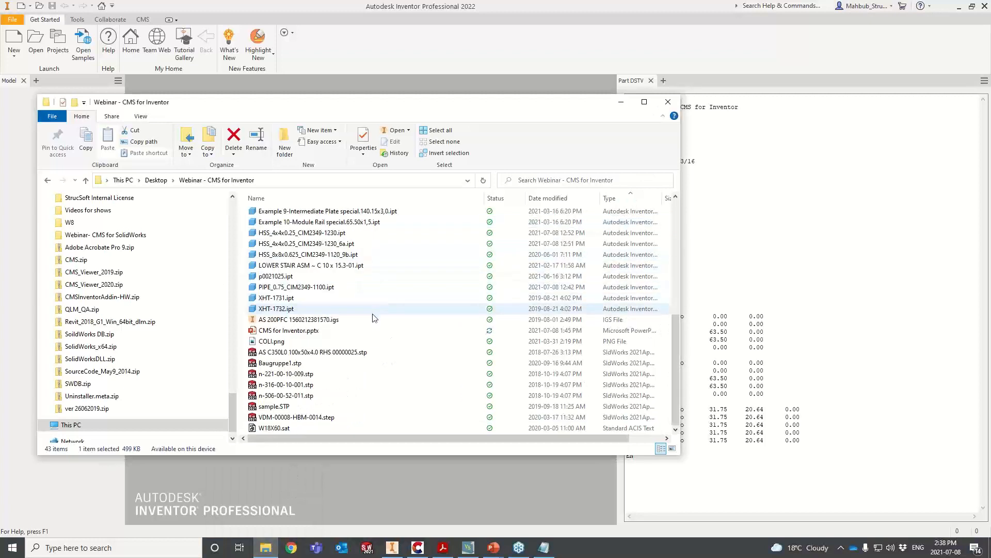
{"action": "left_click_drag", "start_coordinate": [439, 111], "coordinate": [696, 85]}
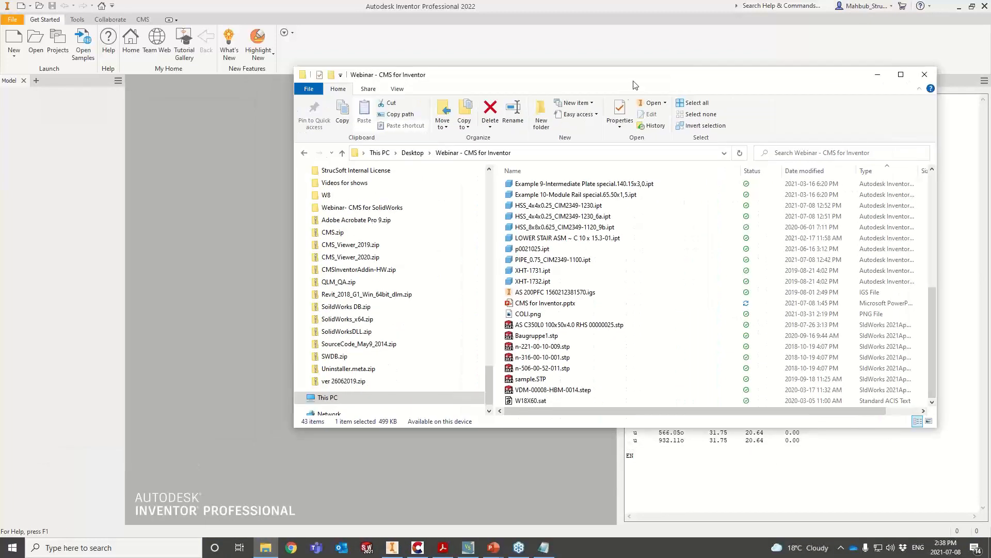
{"action": "left_click", "coordinate": [530, 379]}
{"action": "left_click_drag", "start_coordinate": [530, 382], "coordinate": [79, 347]}
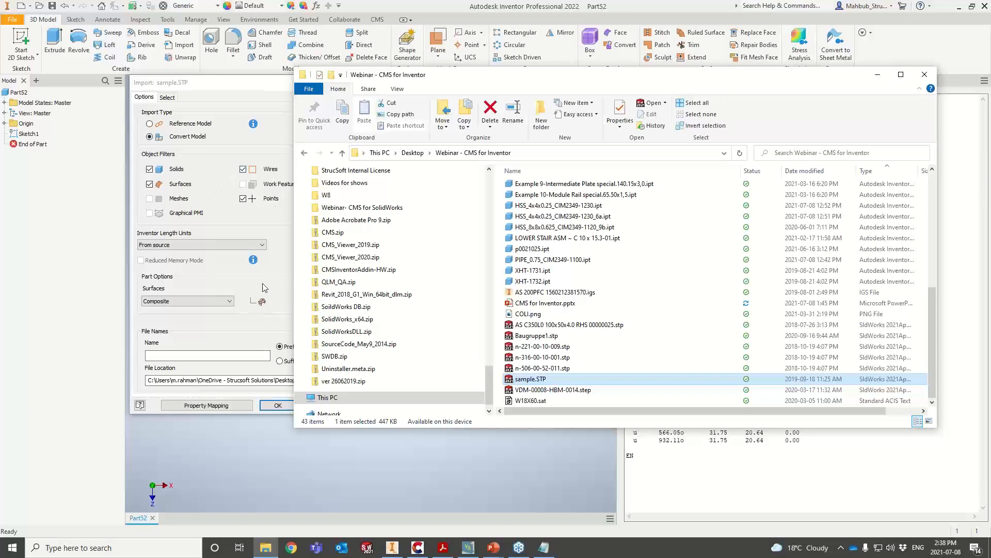
{"action": "left_click", "coordinate": [276, 405]}
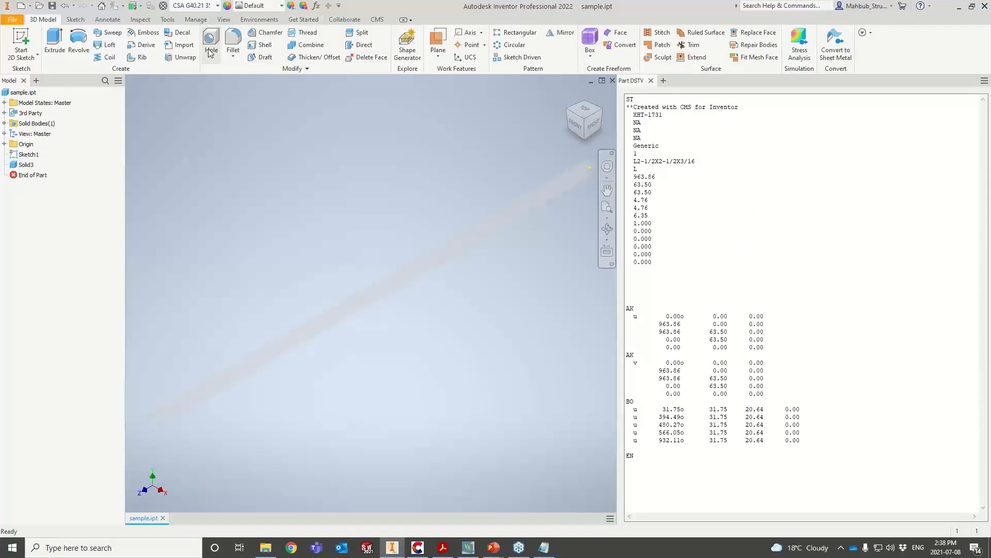
- Display the imported tube in the Technical Illustration visual style and inspect the holes along its faces
{"action": "left_click", "coordinate": [168, 20]}
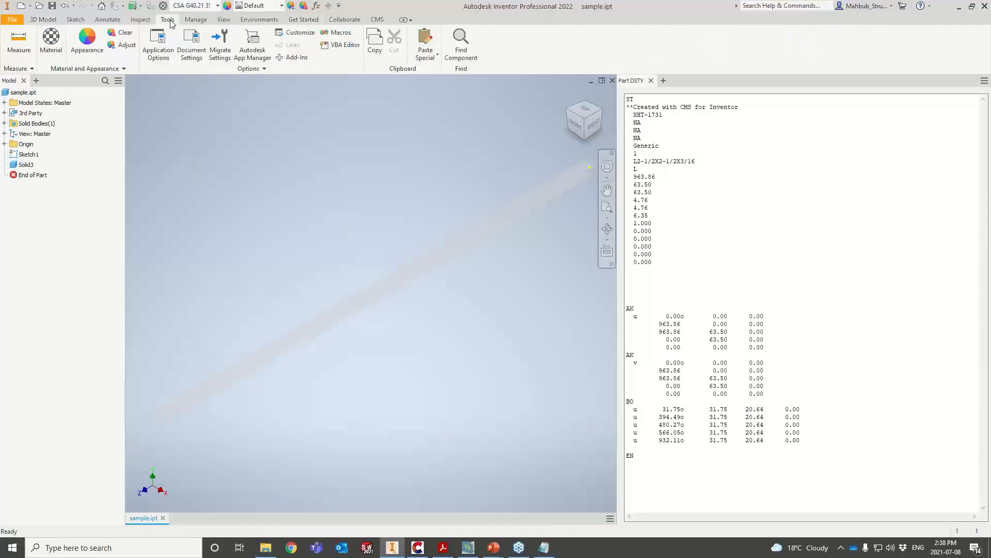
{"action": "left_click", "coordinate": [224, 19]}
{"action": "left_click", "coordinate": [189, 56]}
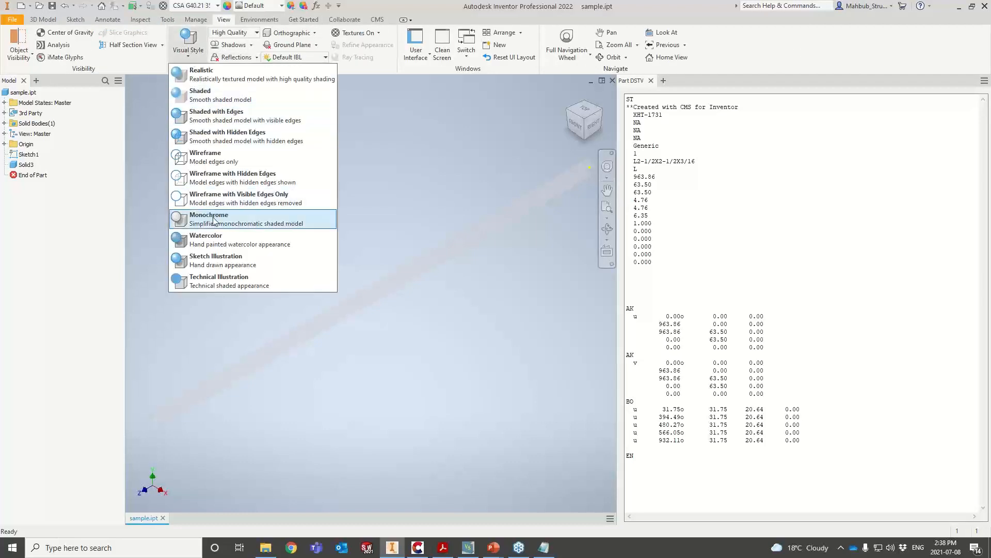
{"action": "left_click", "coordinate": [243, 281]}
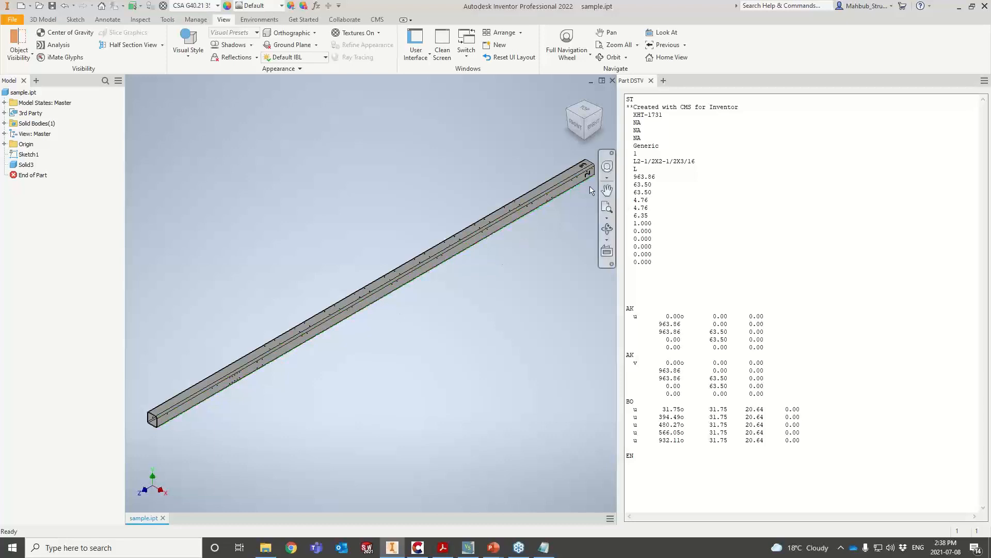
{"action": "scroll", "coordinate": [563, 178], "scroll_direction": "up", "scroll_amount": 4}
{"action": "scroll", "coordinate": [563, 178], "scroll_direction": "down", "scroll_amount": 5}
{"action": "scroll", "coordinate": [318, 336], "scroll_direction": "up", "scroll_amount": 4}
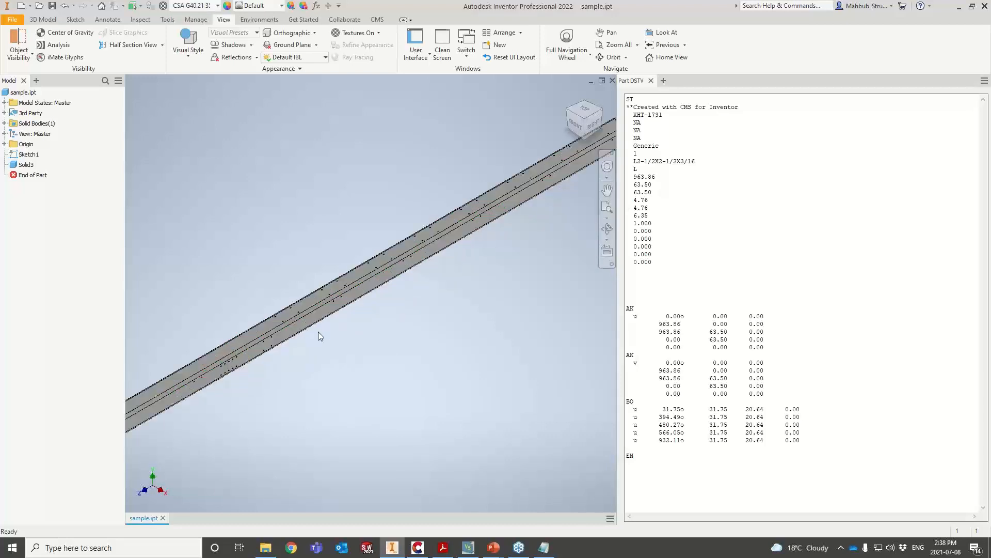
{"action": "scroll", "coordinate": [224, 371], "scroll_direction": "up", "scroll_amount": 2}
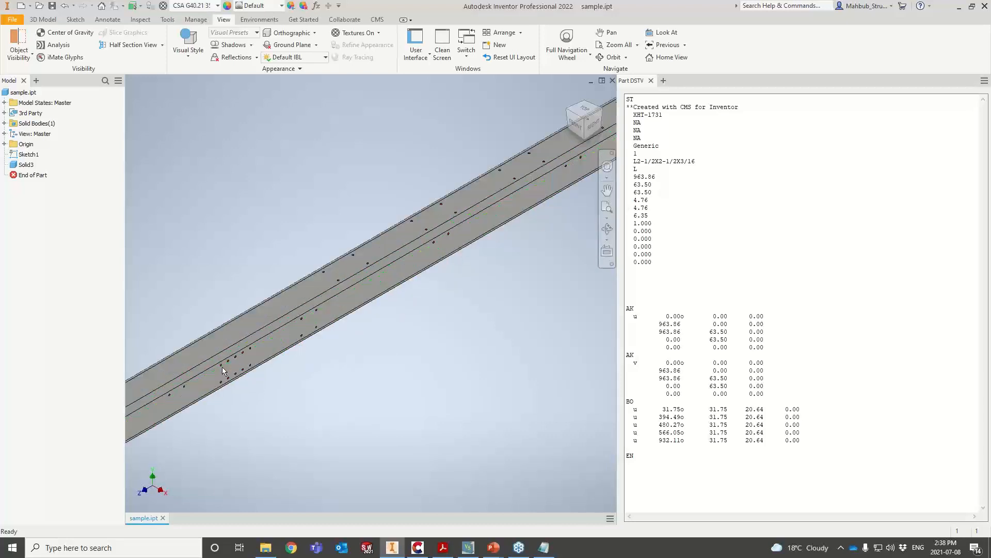
{"action": "scroll", "coordinate": [223, 370], "scroll_direction": "down", "scroll_amount": 2}
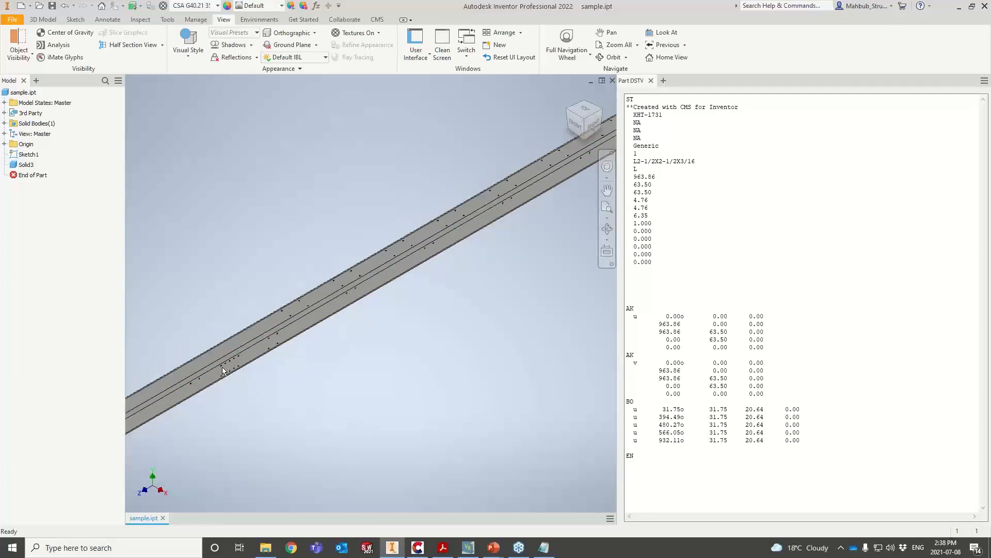
{"action": "scroll", "coordinate": [223, 369], "scroll_direction": "down", "scroll_amount": 2}
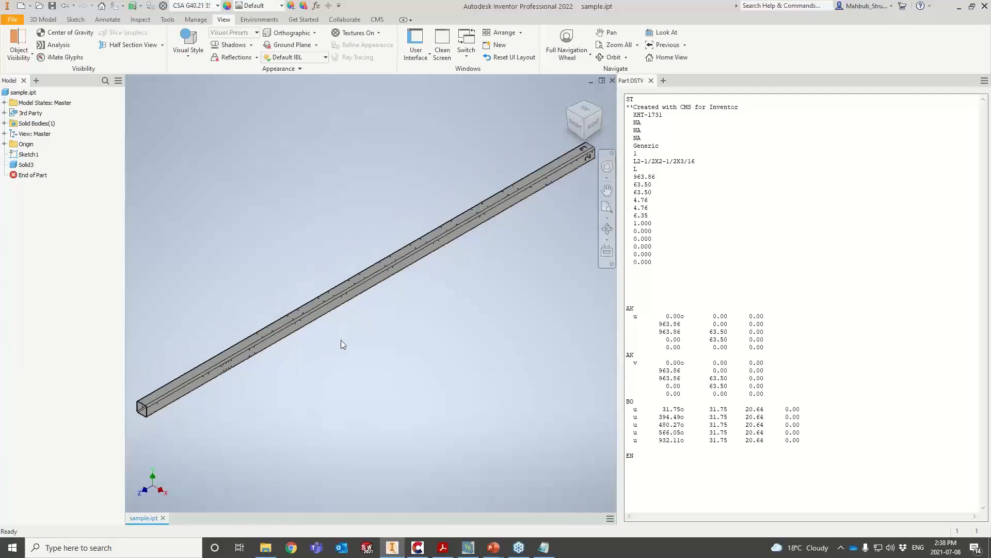
- Check the description of sample.ipt in its project iProperties for the tube's section size
{"action": "right_click", "coordinate": [27, 96]}
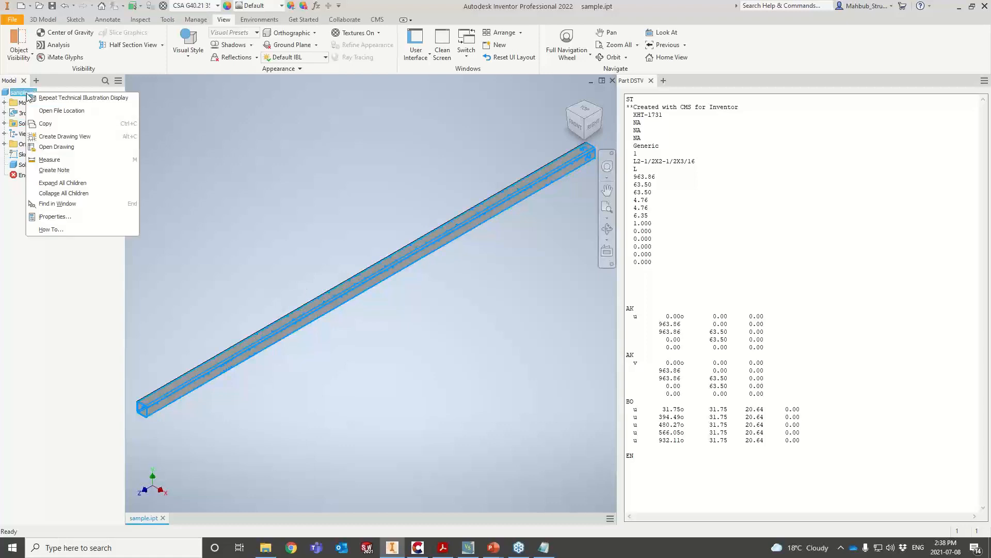
{"action": "left_click", "coordinate": [54, 217]}
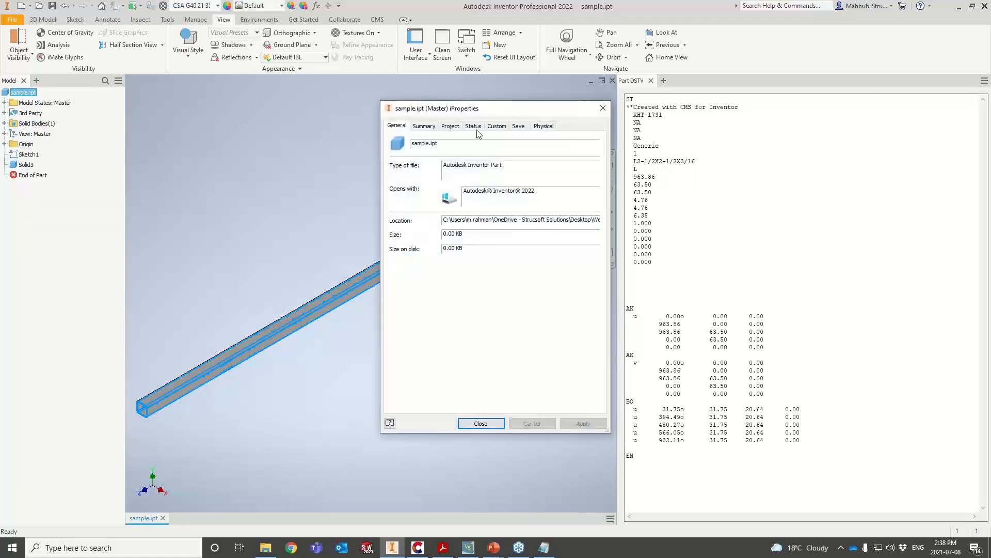
{"action": "left_click", "coordinate": [474, 128]}
{"action": "left_click", "coordinate": [452, 127]}
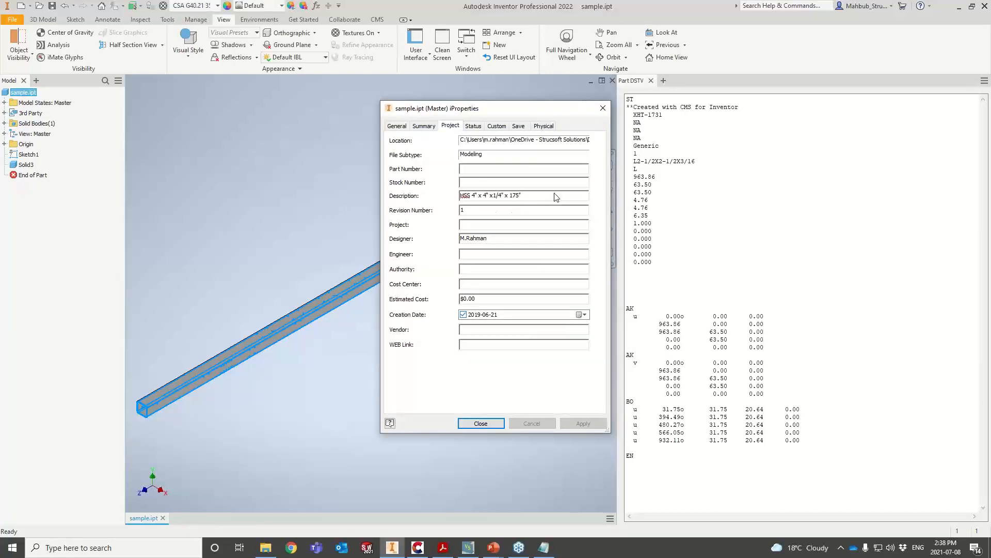
{"action": "left_click", "coordinate": [602, 107]}
- Assign the catalog shape HSS4X4X1/4 to the tube with Quick Add and generate its part DSTV from the front view
{"action": "left_click", "coordinate": [376, 20]}
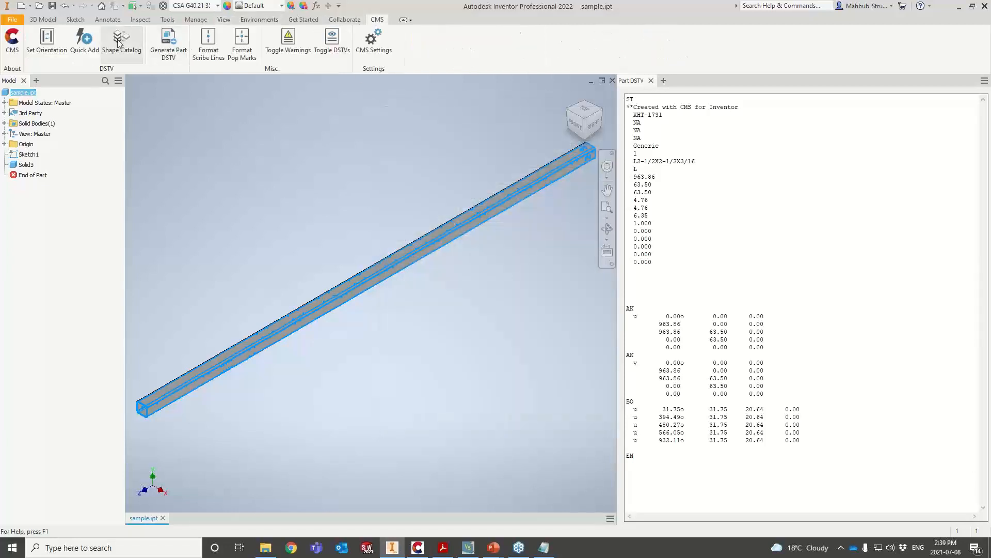
{"action": "left_click", "coordinate": [85, 42]}
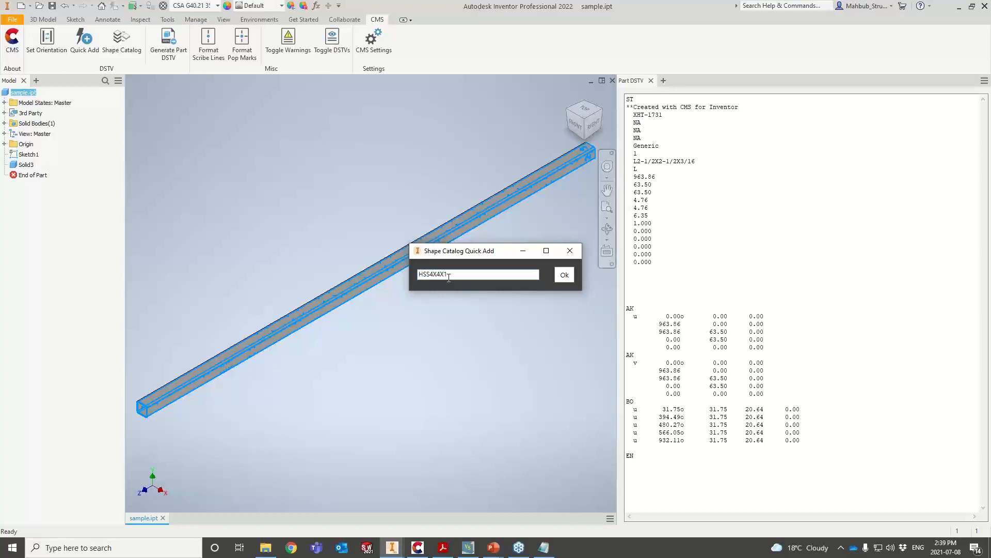
{"action": "key", "text": "Return"}
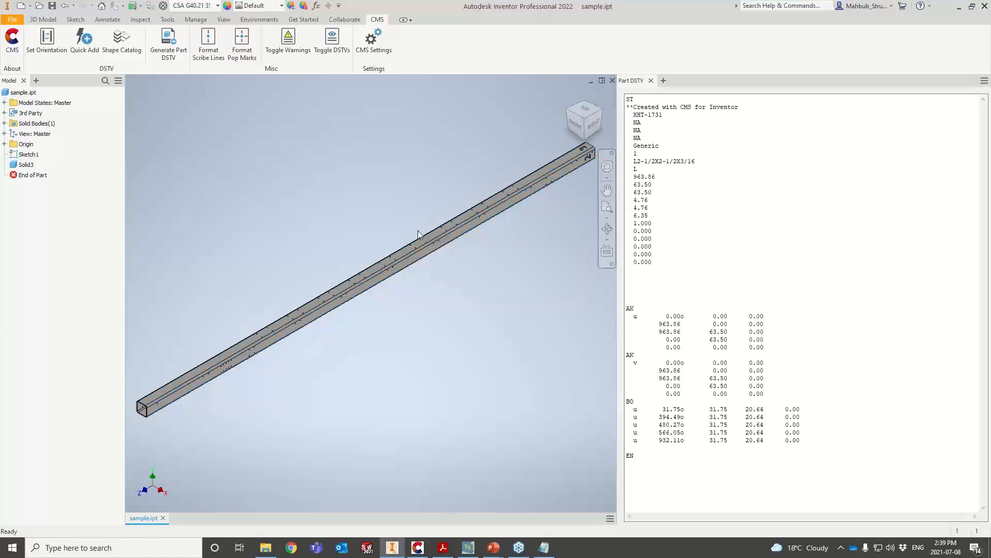
{"action": "left_click", "coordinate": [574, 123]}
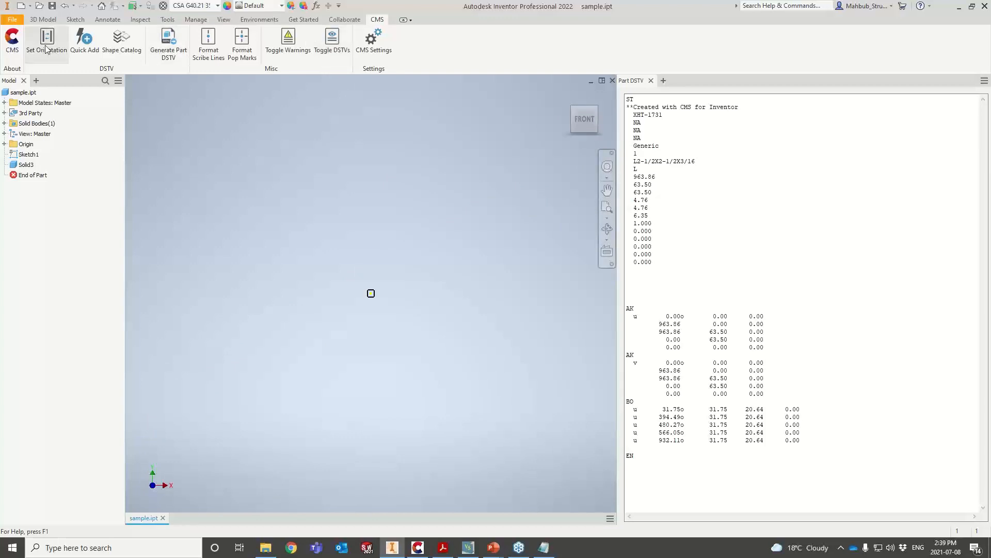
{"action": "left_click", "coordinate": [171, 59]}
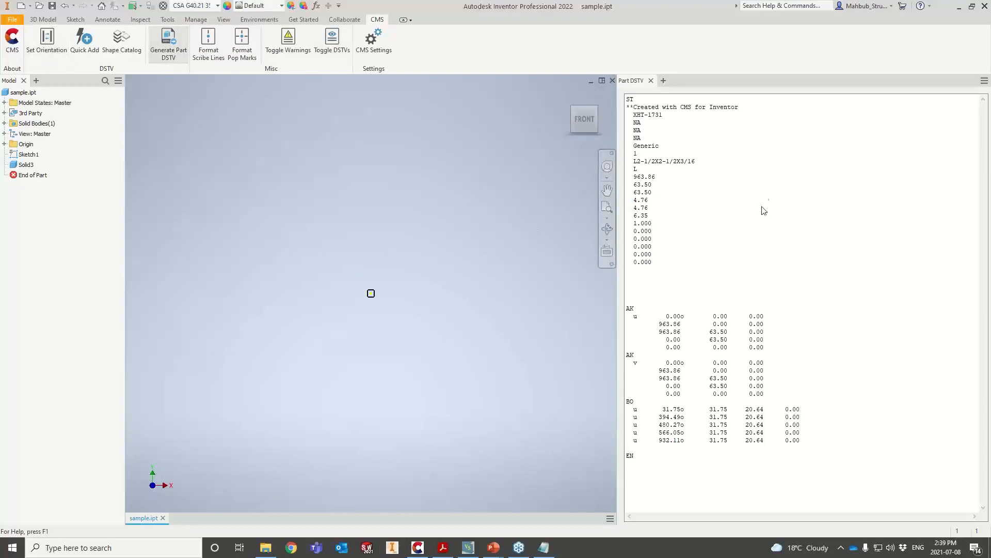
- Review the tube's generated DSTV listing from the header through the contour and hole blocks to its end
{"action": "scroll", "coordinate": [676, 243], "scroll_direction": "down", "scroll_amount": 7}
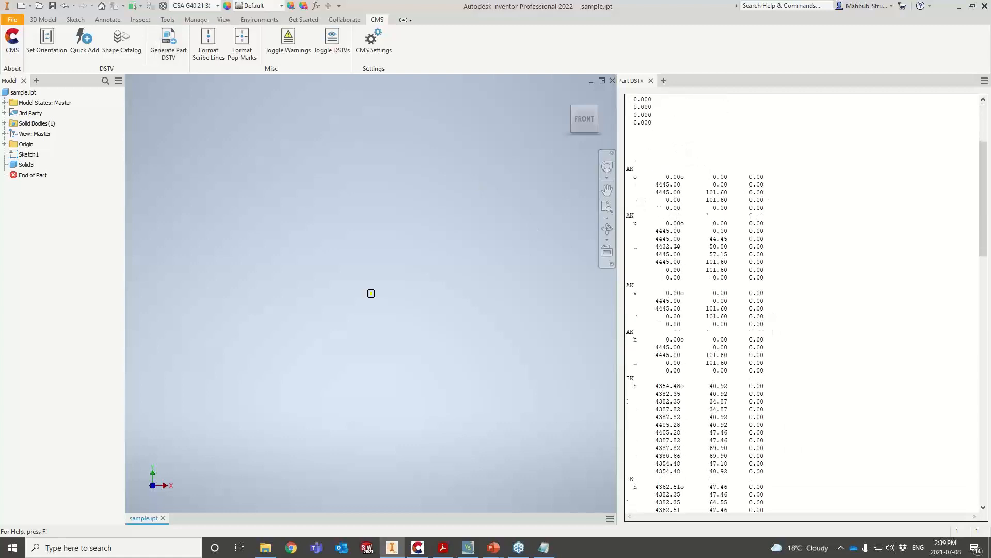
{"action": "scroll", "coordinate": [677, 244], "scroll_direction": "up", "scroll_amount": 6}
{"action": "scroll", "coordinate": [674, 240], "scroll_direction": "up", "scroll_amount": 1}
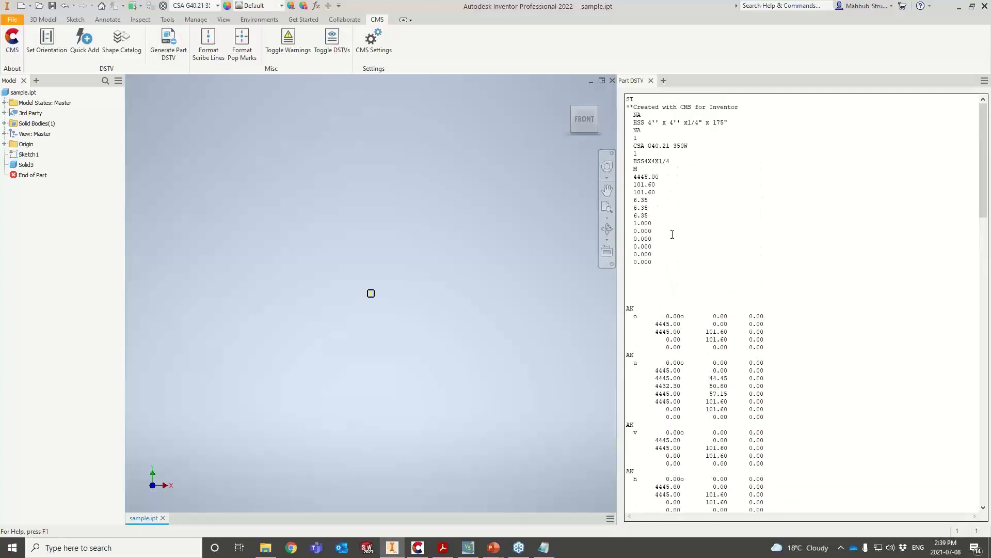
{"action": "scroll", "coordinate": [643, 110], "scroll_direction": "down", "scroll_amount": 3}
{"action": "scroll", "coordinate": [645, 155], "scroll_direction": "up", "scroll_amount": 3}
{"action": "scroll", "coordinate": [651, 232], "scroll_direction": "down", "scroll_amount": 7}
{"action": "scroll", "coordinate": [651, 263], "scroll_direction": "down", "scroll_amount": 7}
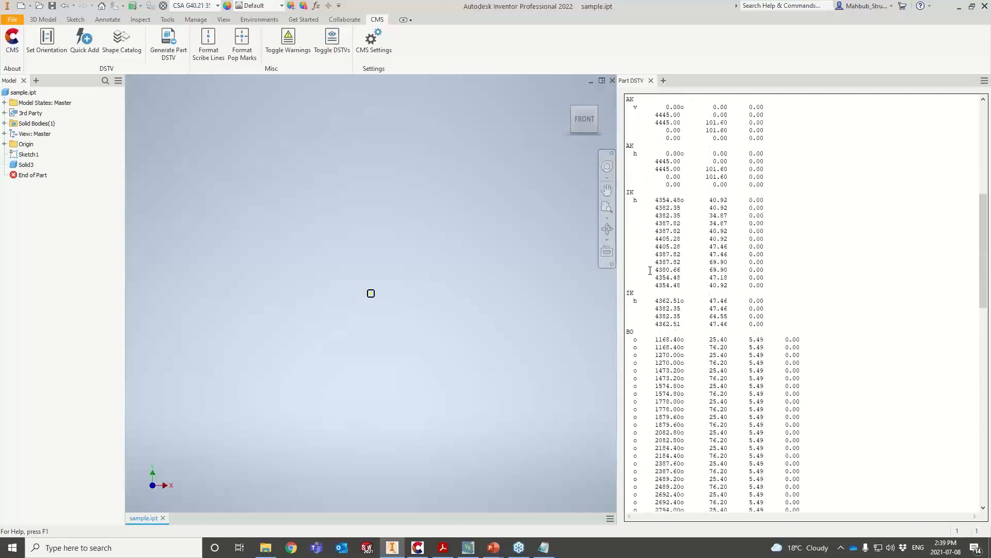
{"action": "scroll", "coordinate": [668, 321], "scroll_direction": "down", "scroll_amount": 20}
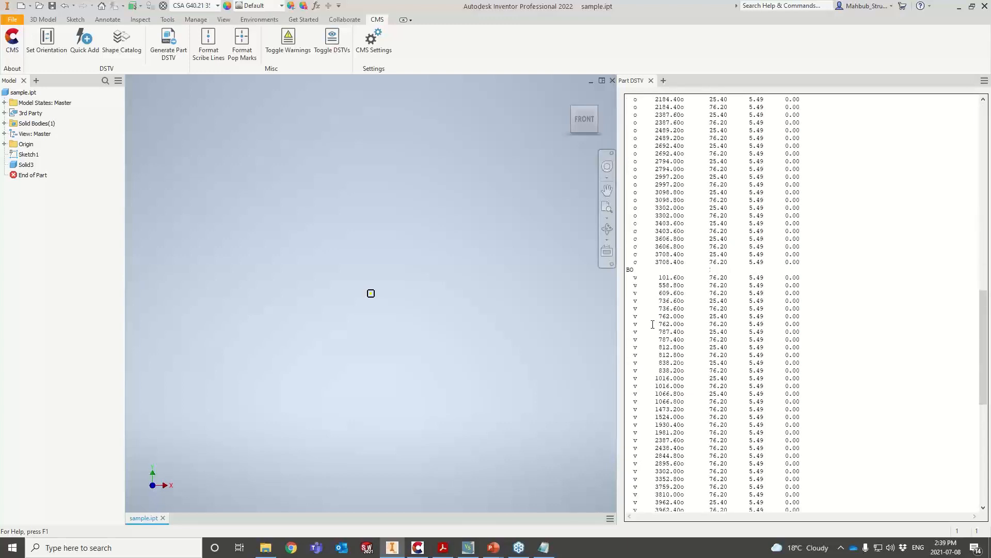
{"action": "scroll", "coordinate": [652, 324], "scroll_direction": "down", "scroll_amount": 6}
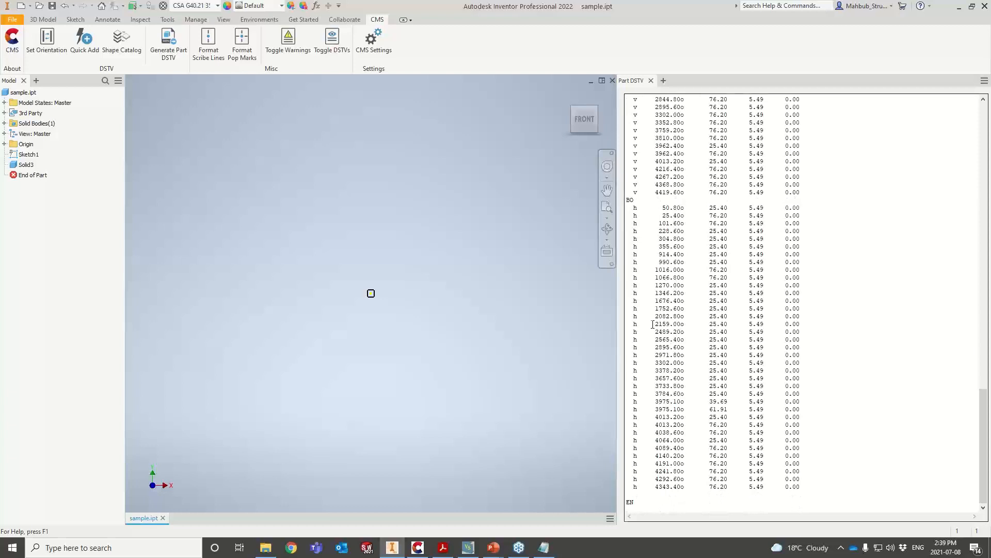
- Switch to the DSTV Component Manager Viewer, reload the C:\CMS\Inventor folder, and open sample.nc1
{"action": "left_click", "coordinate": [418, 547]}
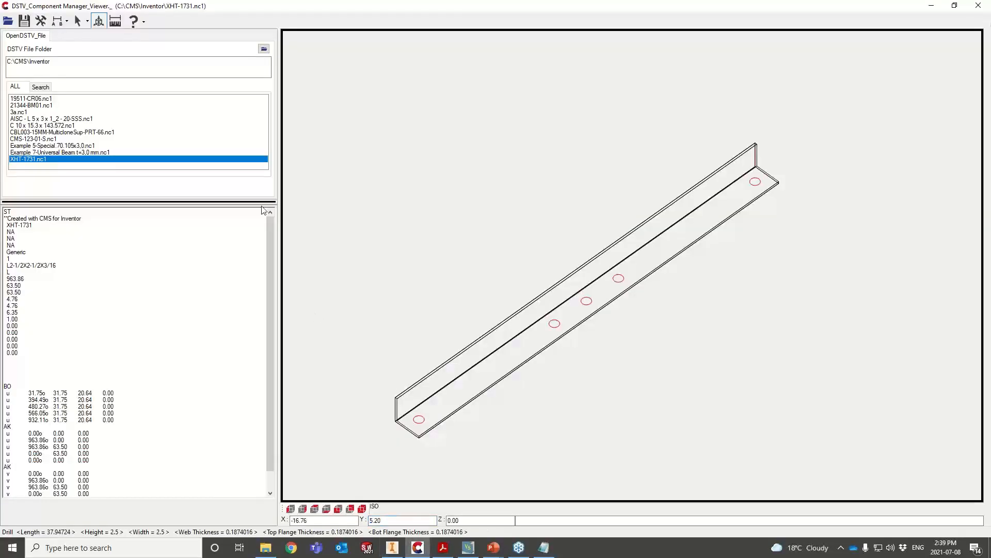
{"action": "left_click_drag", "start_coordinate": [54, 67], "coordinate": [2, 74]}
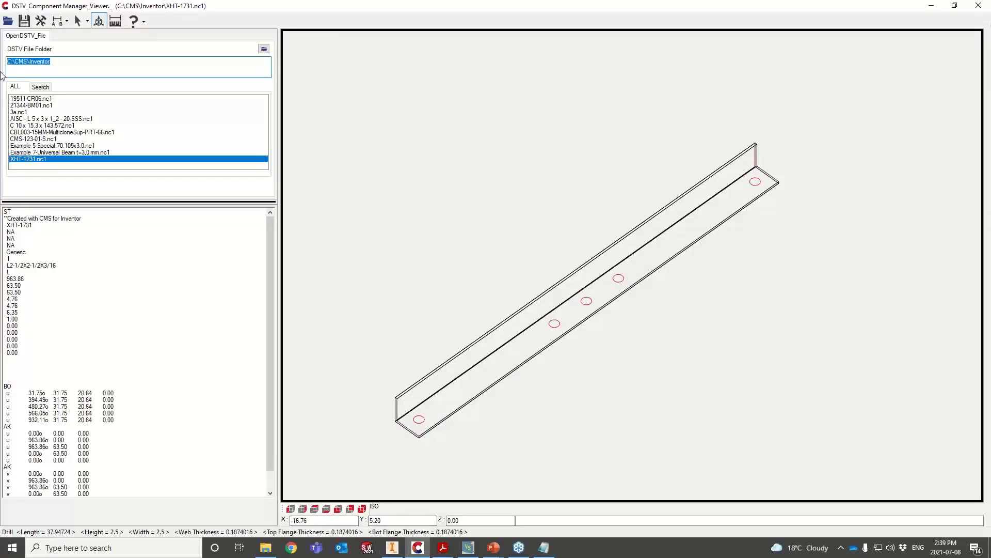
{"action": "key", "text": "ctrl+x"}
{"action": "key", "text": "ctrl+v"}
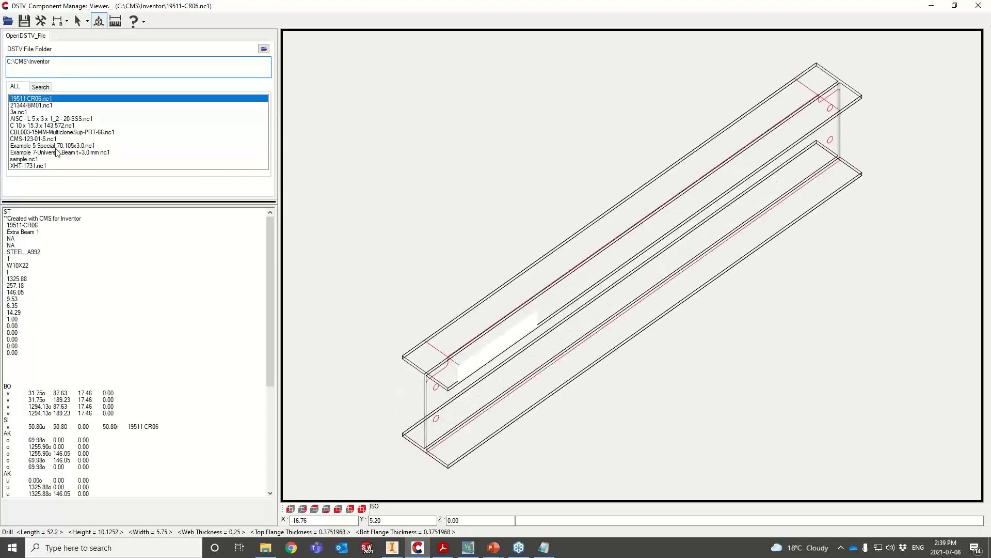
{"action": "left_click", "coordinate": [32, 159]}
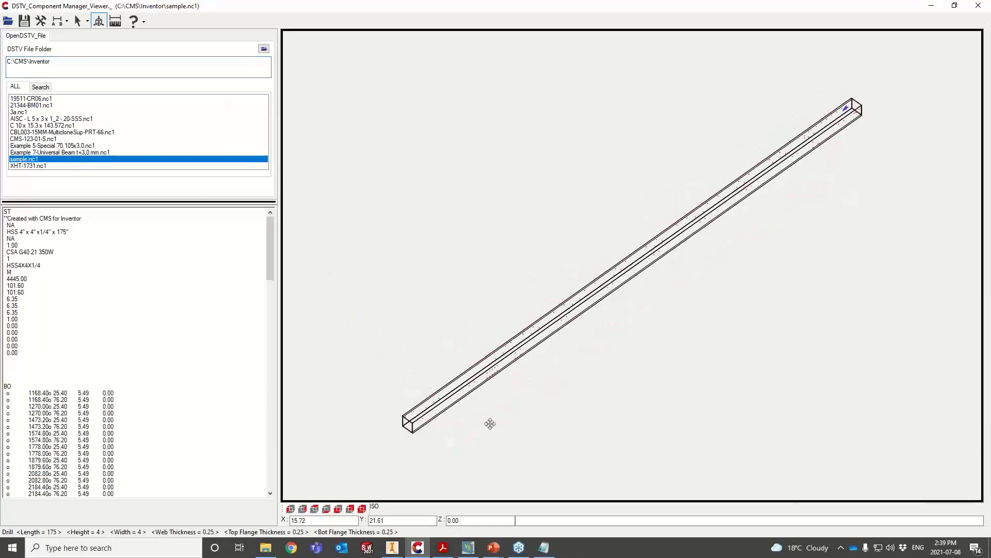
- Show sample.nc1 from the front and examine the holes along the length of that face
{"action": "left_click", "coordinate": [339, 512]}
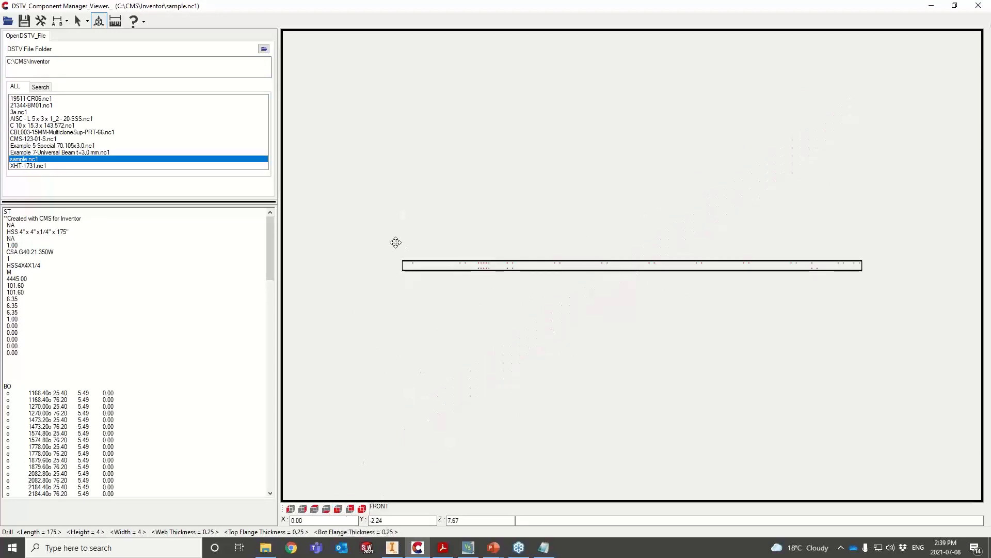
{"action": "scroll", "coordinate": [520, 328], "scroll_direction": "up", "scroll_amount": 3}
{"action": "middle_click_drag", "start_coordinate": [595, 342], "coordinate": [418, 348]}
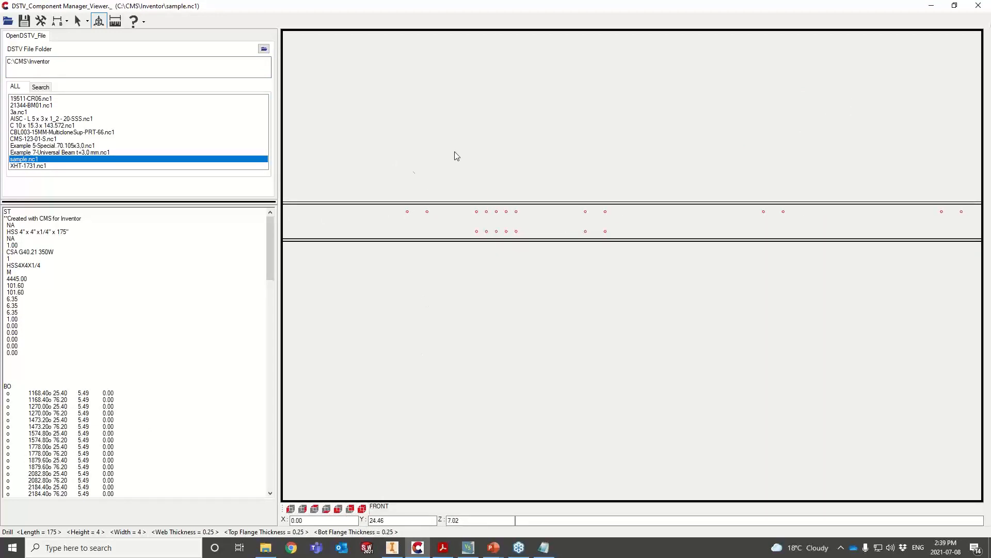
{"action": "scroll", "coordinate": [456, 230], "scroll_direction": "up", "scroll_amount": 4}
{"action": "middle_click_drag", "start_coordinate": [643, 340], "coordinate": [335, 362]}
{"action": "middle_click_drag", "start_coordinate": [537, 351], "coordinate": [306, 359]}
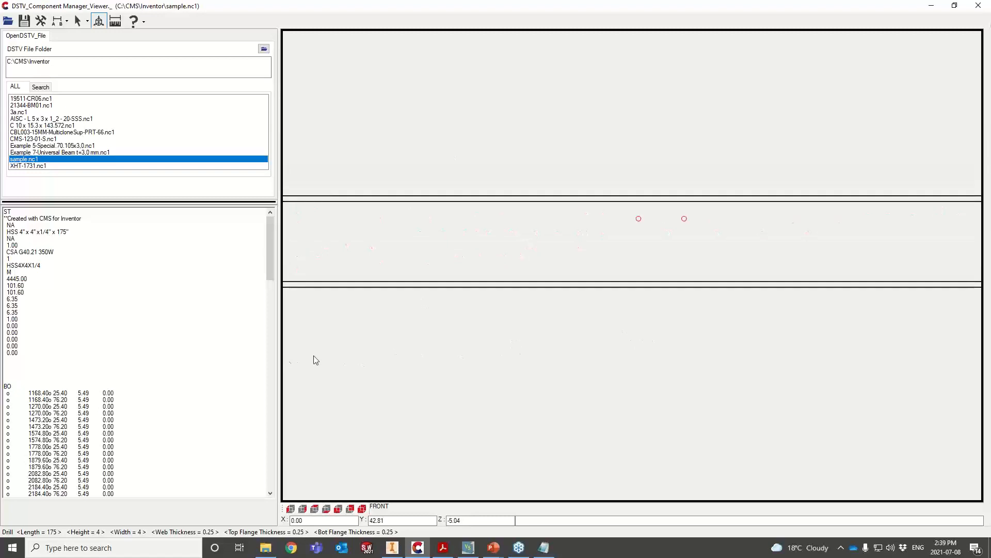
{"action": "middle_click_drag", "start_coordinate": [672, 333], "coordinate": [336, 339]}
{"action": "middle_click_drag", "start_coordinate": [577, 358], "coordinate": [401, 363]}
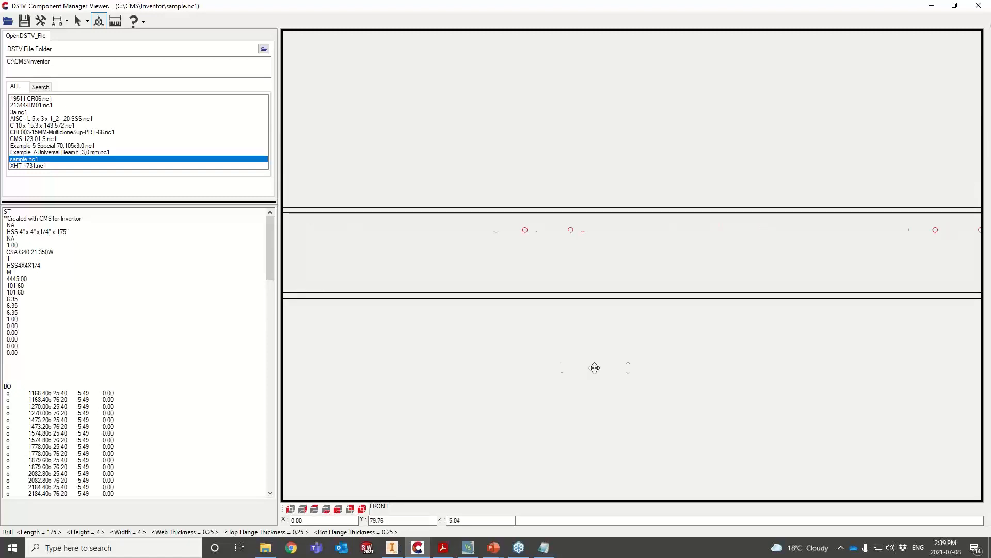
{"action": "middle_click_drag", "start_coordinate": [593, 367], "coordinate": [436, 356]}
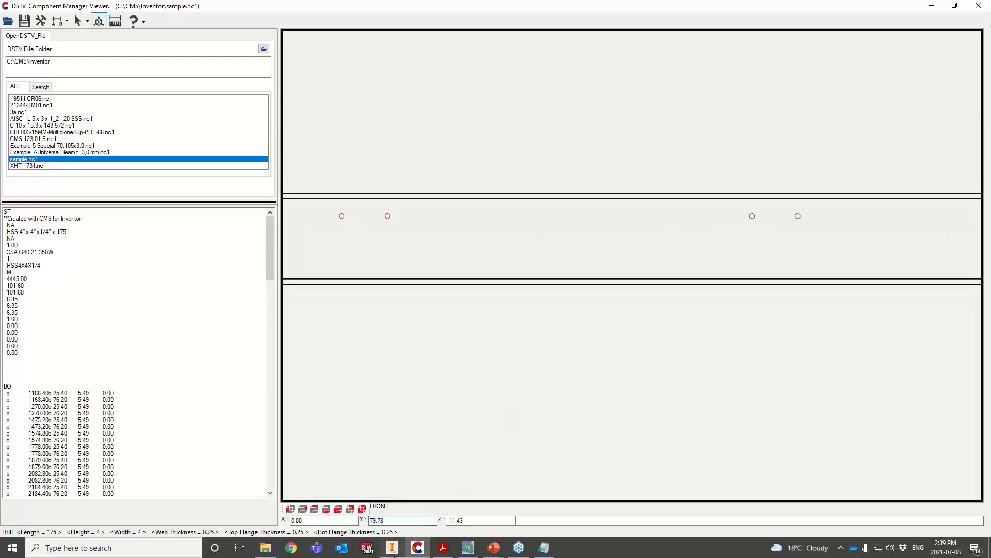
- Return to Inventor, show the tube in the home view, and close sample.ipt without saving changes
{"action": "left_click", "coordinate": [392, 547]}
{"action": "left_click", "coordinate": [31, 166]}
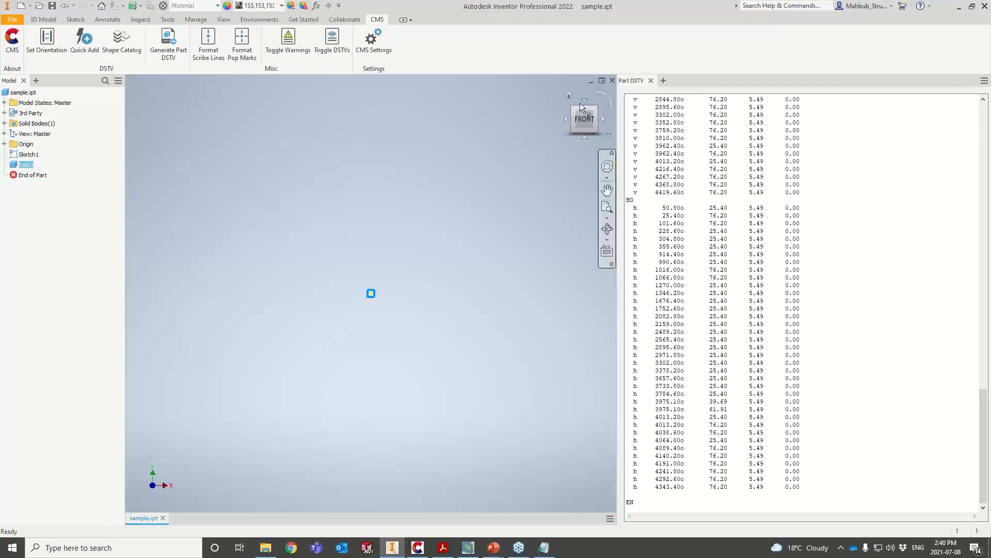
{"action": "left_click", "coordinate": [564, 96]}
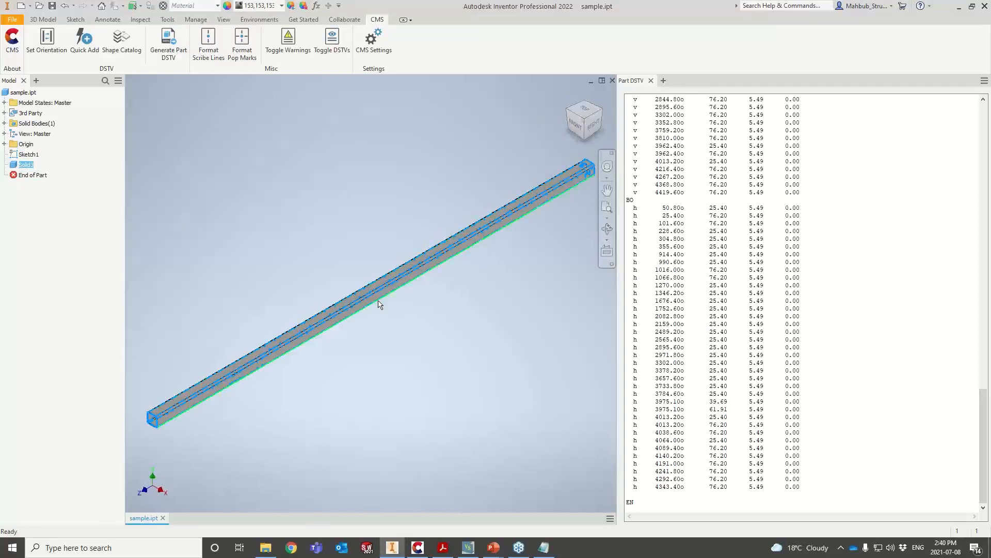
{"action": "scroll", "coordinate": [267, 356], "scroll_direction": "up", "scroll_amount": 2}
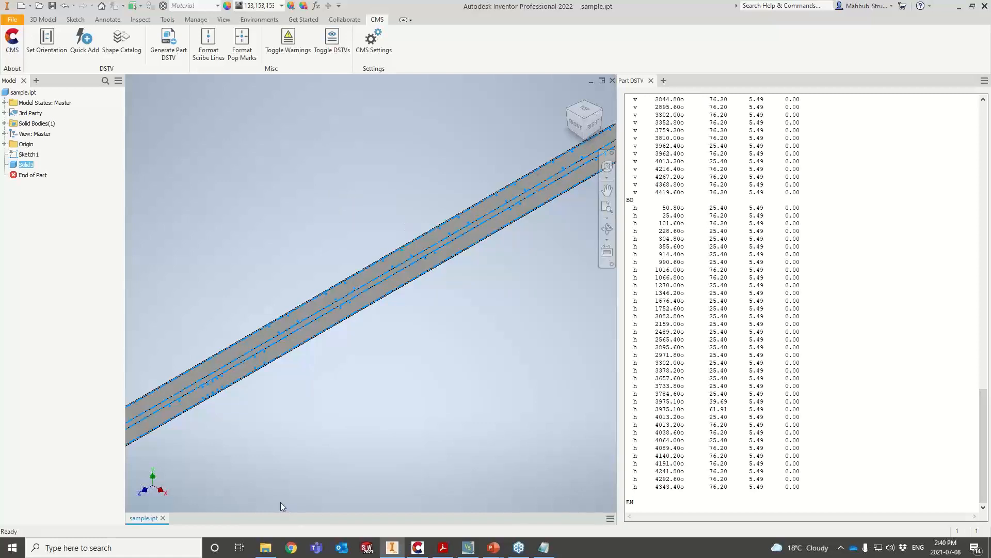
{"action": "left_click", "coordinate": [163, 518]}
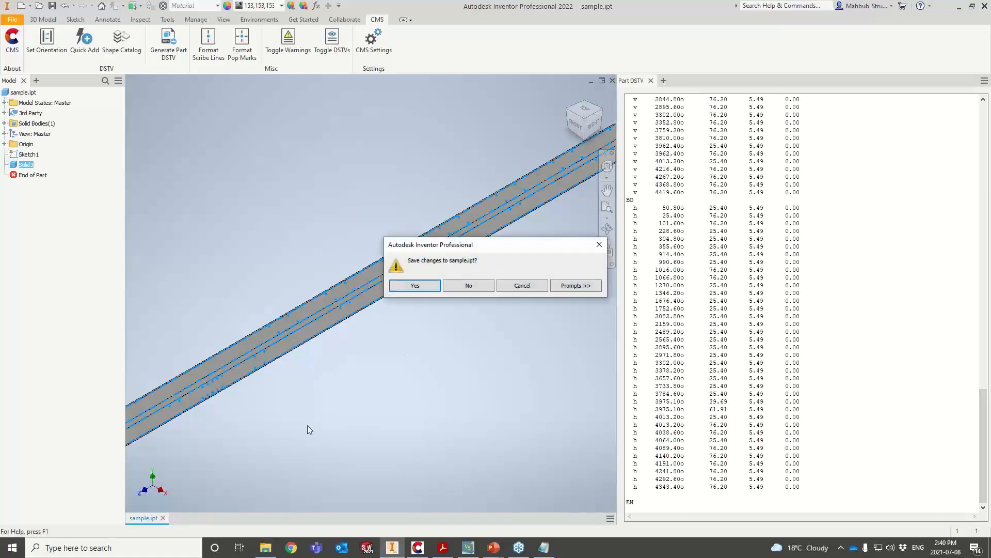
{"action": "left_click", "coordinate": [469, 286]}
- Import AS 200PFC 1560212381570.igs from the webinar folder into Inventor with source length units
{"action": "left_click", "coordinate": [265, 547]}
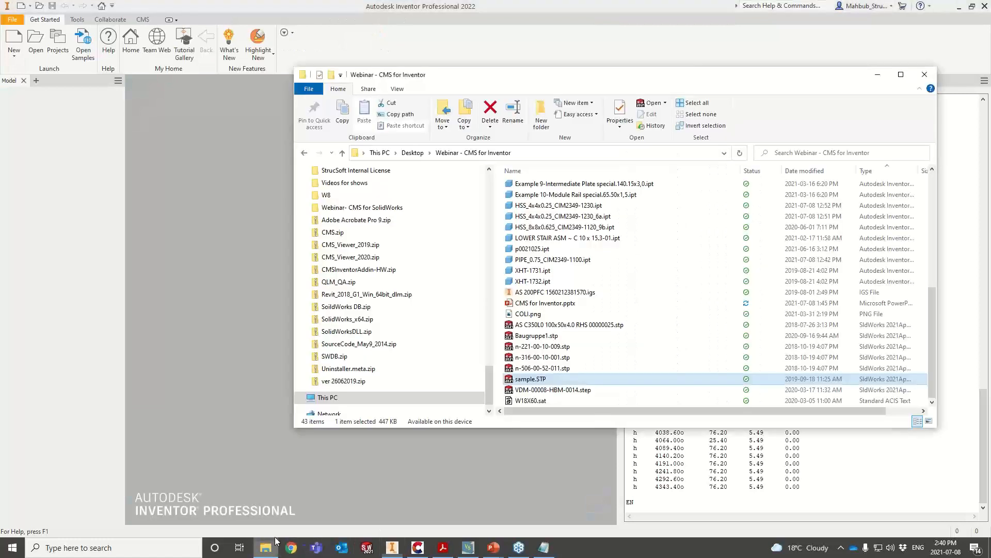
{"action": "left_click_drag", "start_coordinate": [557, 293], "coordinate": [38, 311]}
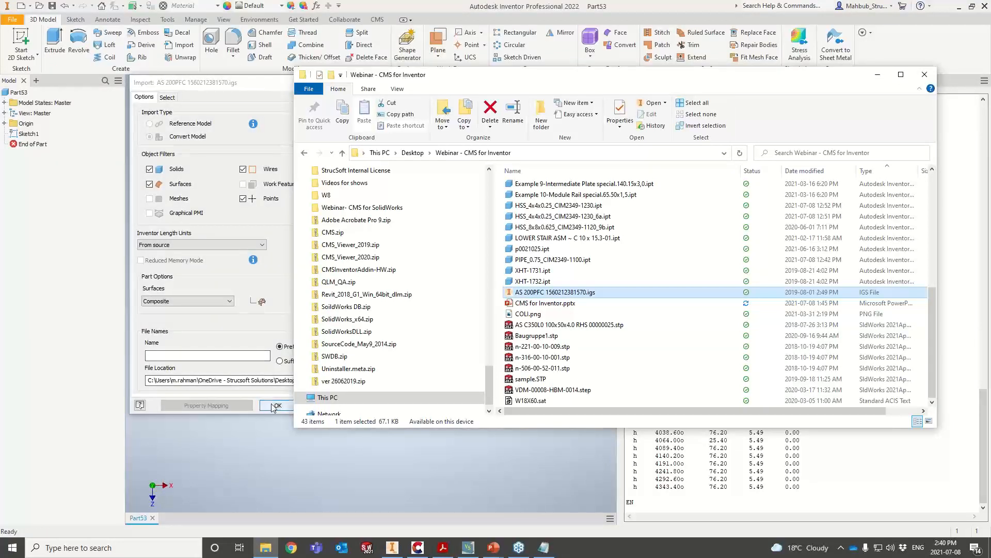
{"action": "left_click", "coordinate": [274, 406]}
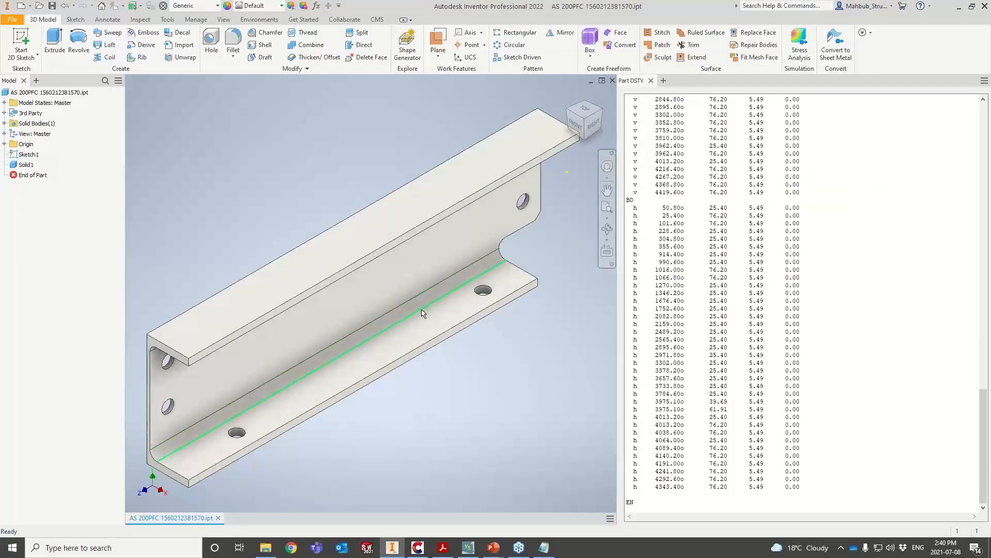
{"action": "scroll", "coordinate": [422, 313], "scroll_direction": "down", "scroll_amount": 5}
{"action": "scroll", "coordinate": [423, 314], "scroll_direction": "up", "scroll_amount": 3}
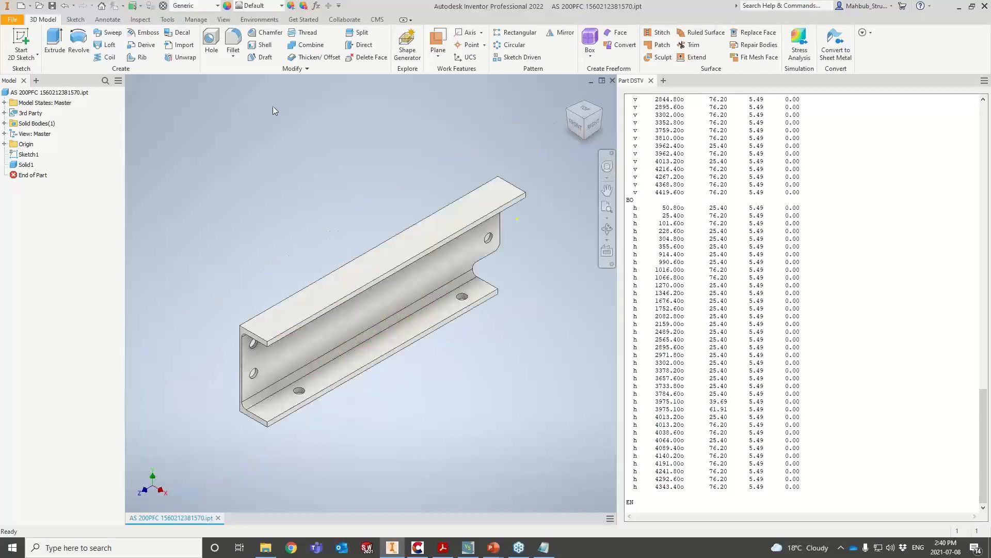
- Assign the catalog shape 200PFC to the channel with Quick Add and generate its part DSTV from the front view
{"action": "left_click", "coordinate": [383, 23]}
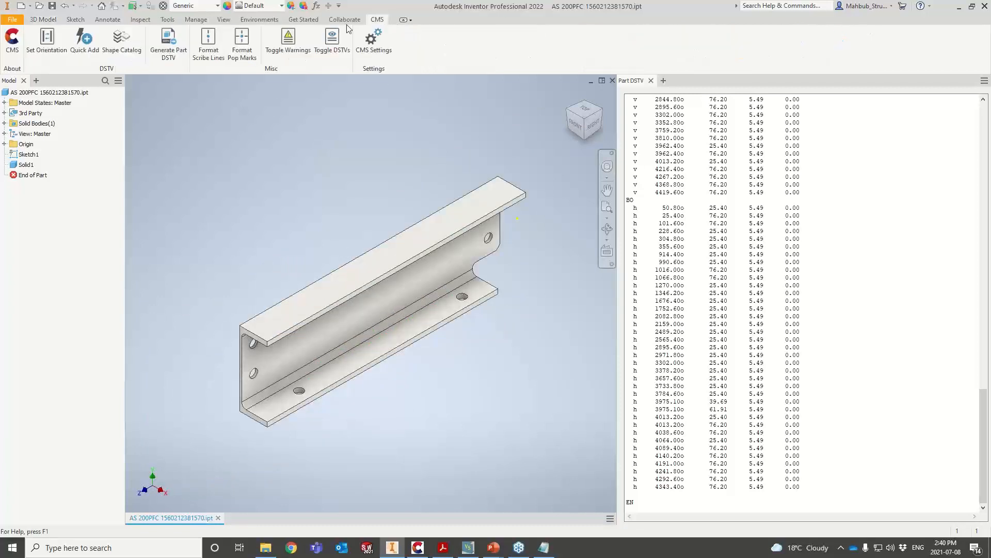
{"action": "left_click", "coordinate": [85, 40]}
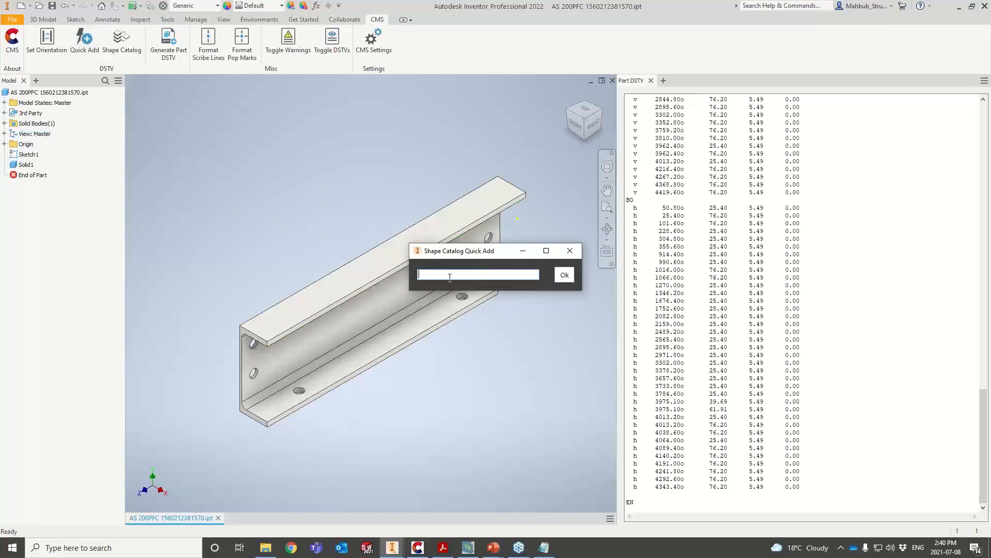
{"action": "type", "text": "25"}
{"action": "type", "text": "0"}
{"action": "type", "text": "pfc"}
{"action": "key", "text": "Return"}
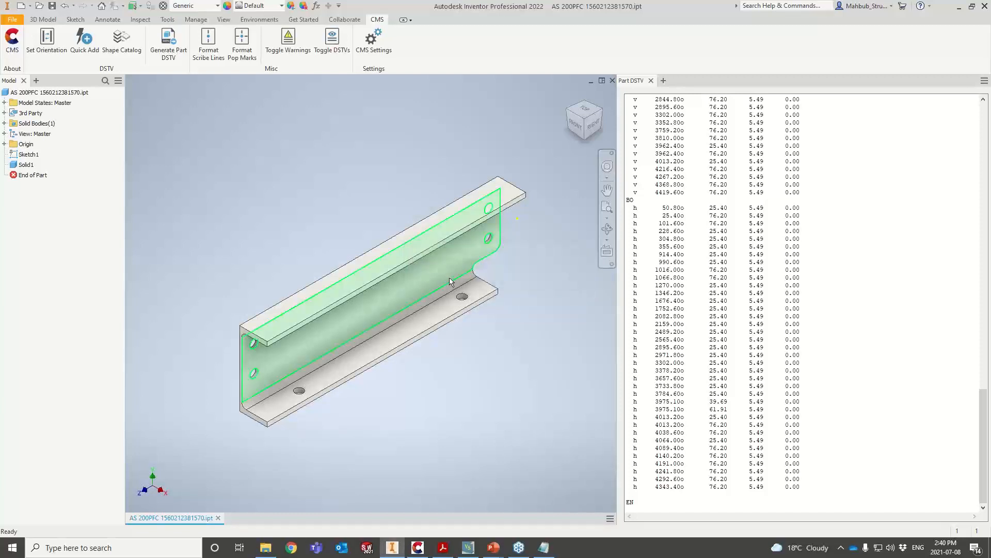
{"action": "left_click", "coordinate": [572, 126]}
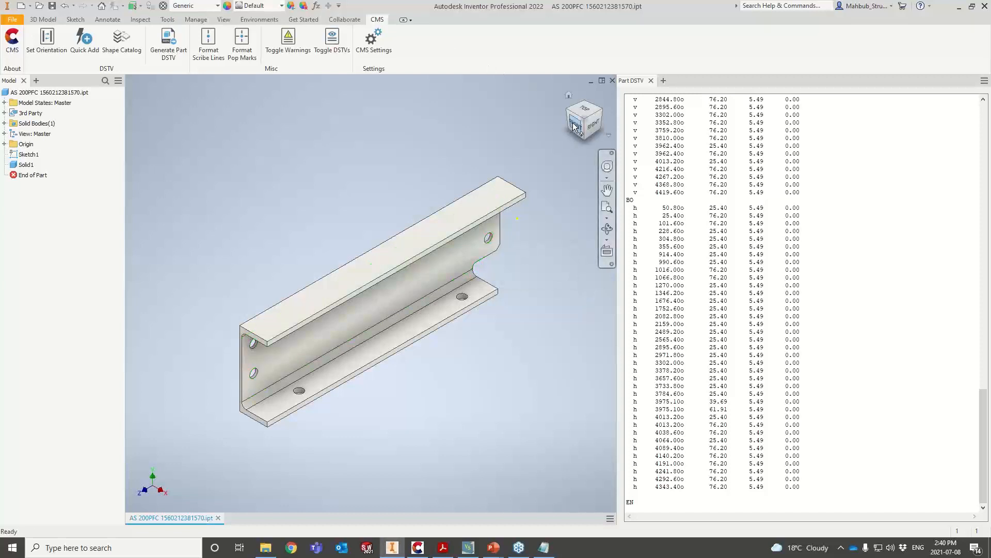
{"action": "left_click", "coordinate": [171, 53]}
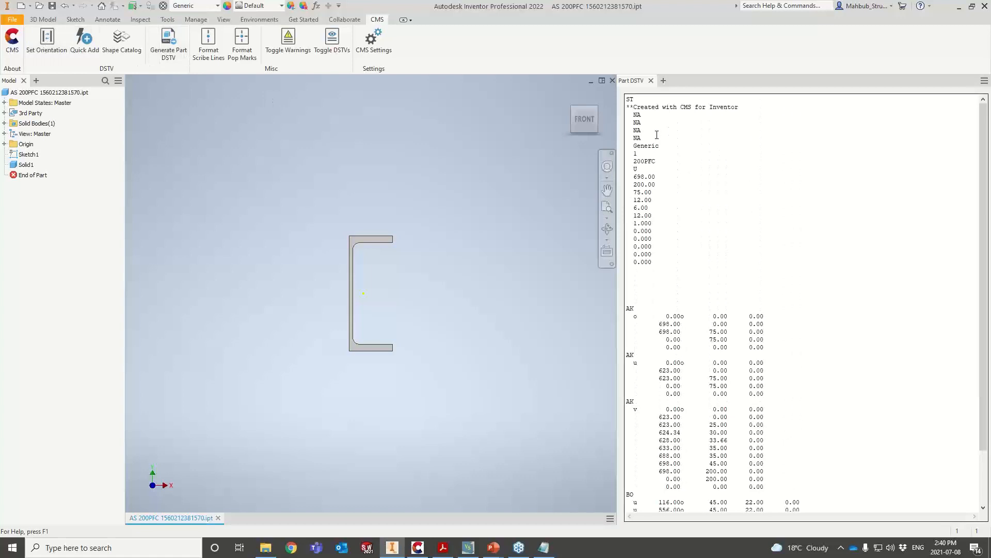
- Switch to the DSTV Component Manager Viewer, refresh the C:\CMS\Inventor folder, and open AS 200PFC 1560212381570.nc1
{"action": "scroll", "coordinate": [655, 137], "scroll_direction": "down", "scroll_amount": 3}
{"action": "scroll", "coordinate": [670, 368], "scroll_direction": "up", "scroll_amount": 3}
{"action": "scroll", "coordinate": [669, 366], "scroll_direction": "down", "scroll_amount": 3}
{"action": "scroll", "coordinate": [668, 364], "scroll_direction": "up", "scroll_amount": 3}
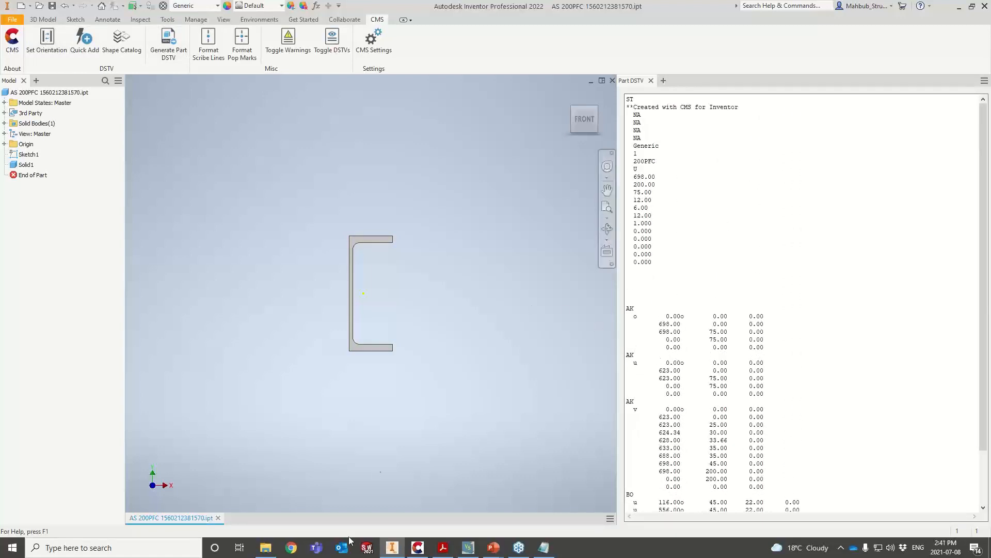
{"action": "mouse_move", "coordinate": [417, 547]}
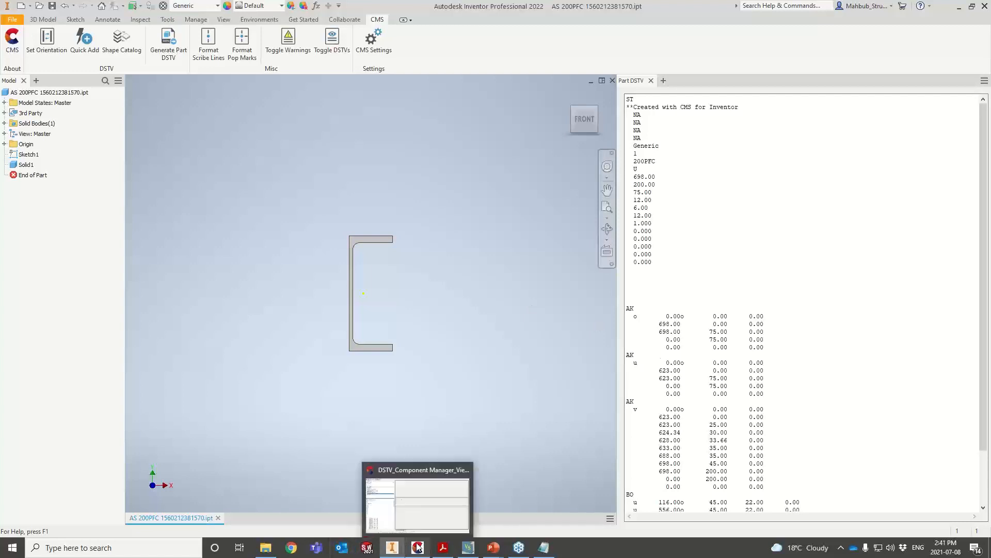
{"action": "left_click", "coordinate": [417, 493]}
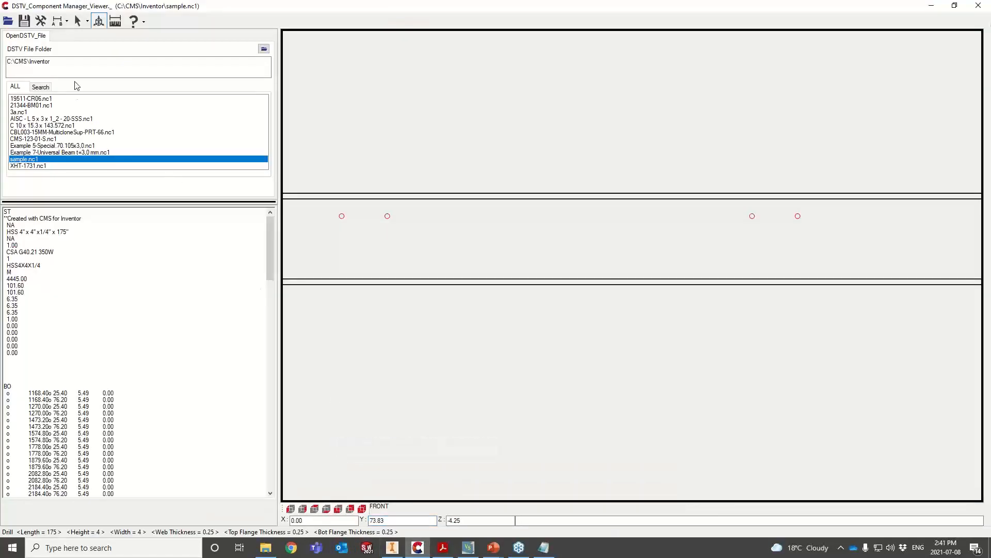
{"action": "left_click_drag", "start_coordinate": [73, 66], "coordinate": [3, 62]}
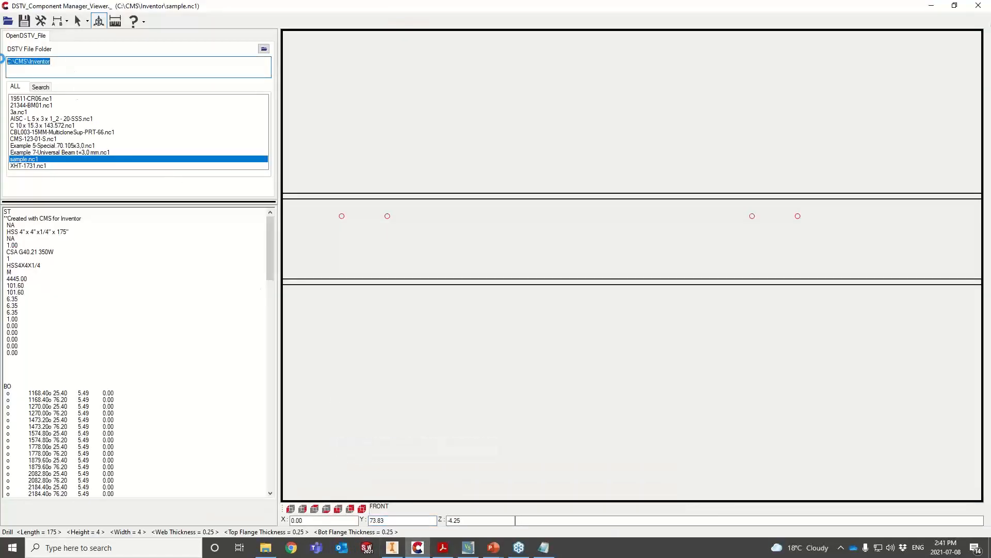
{"action": "key", "text": "Return"}
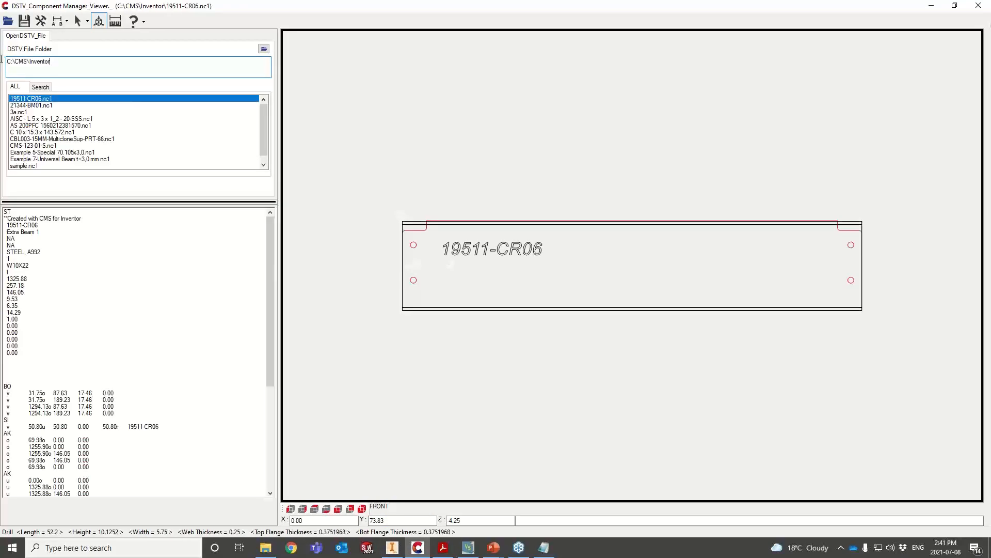
{"action": "left_click", "coordinate": [53, 125]}
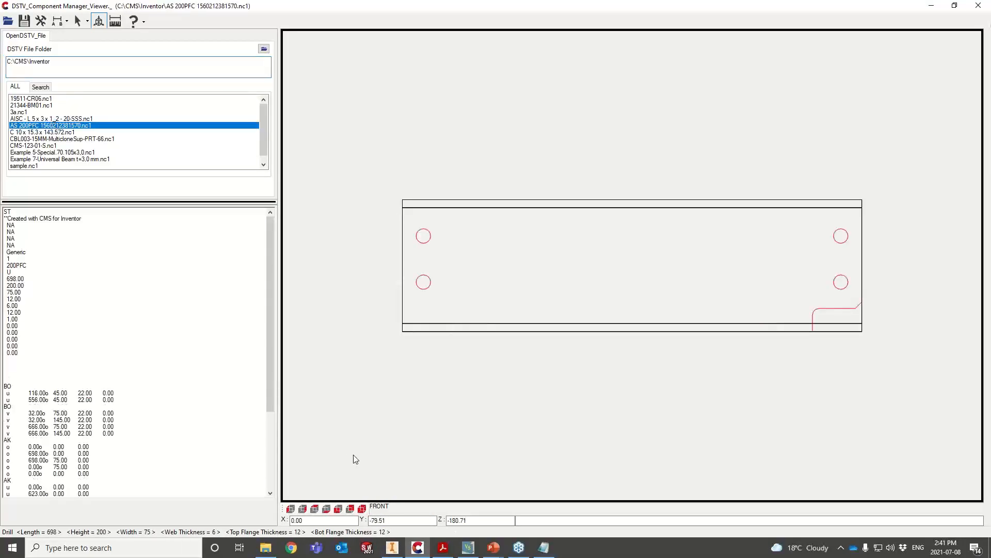
- Show the 200PFC channel in isometric view and examine its web and flange holes and the corner cutout
{"action": "left_click", "coordinate": [363, 509]}
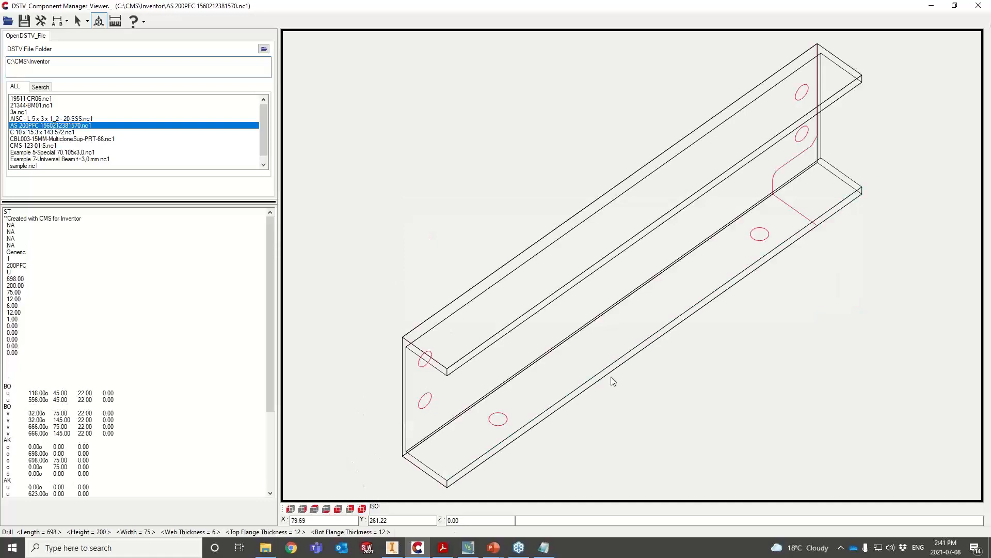
{"action": "middle_click_drag", "start_coordinate": [611, 377], "coordinate": [495, 372]}
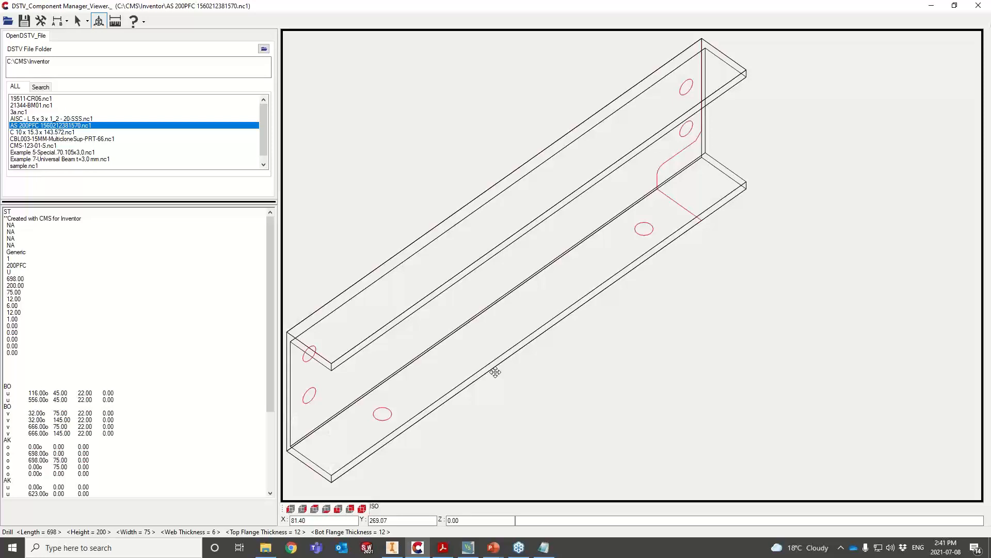
{"action": "scroll", "coordinate": [496, 372], "scroll_direction": "up", "scroll_amount": 1}
{"action": "scroll", "coordinate": [495, 372], "scroll_direction": "down", "scroll_amount": 2}
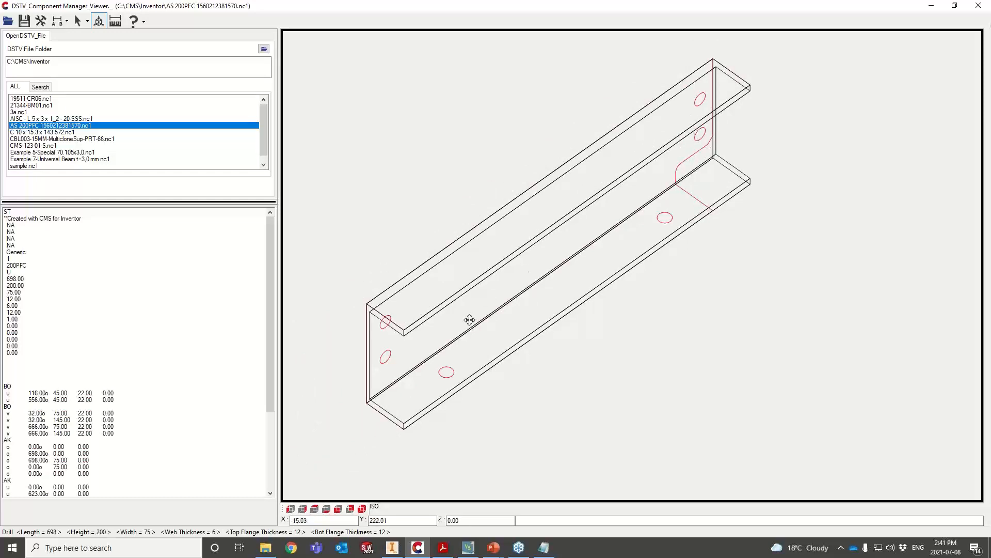
- Return to Inventor and close AS 200PFC 1560212381570.ipt without saving changes
{"action": "left_click", "coordinate": [393, 547]}
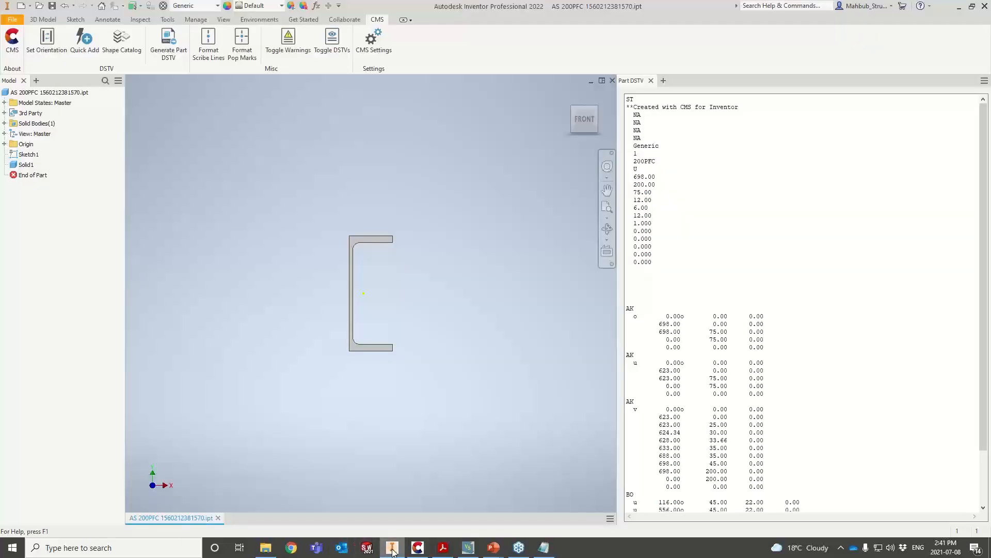
{"action": "left_click", "coordinate": [218, 517]}
{"action": "left_click", "coordinate": [467, 286]}
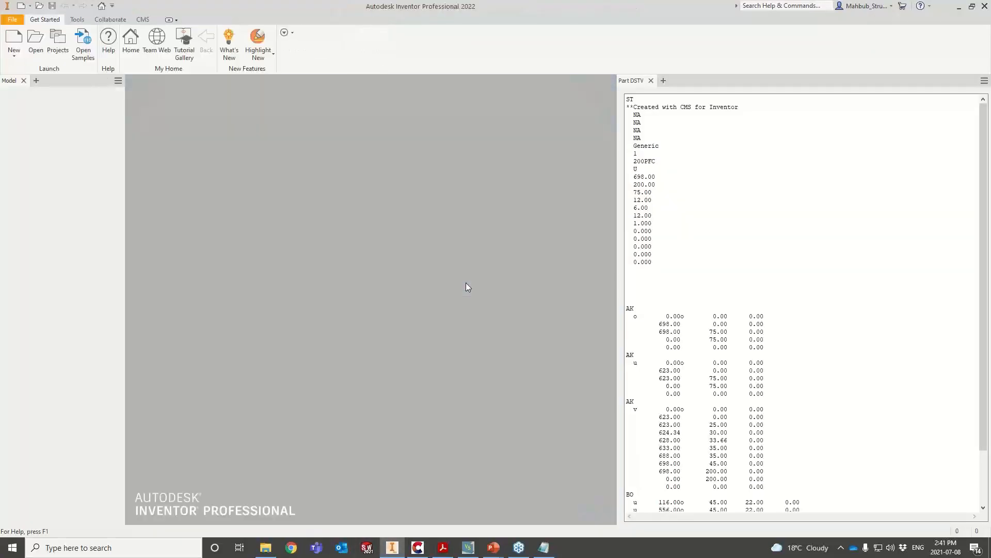
- Import W18X60.sat from the webinar folder into Inventor as a multi-body part with source length units
{"action": "left_click", "coordinate": [265, 547]}
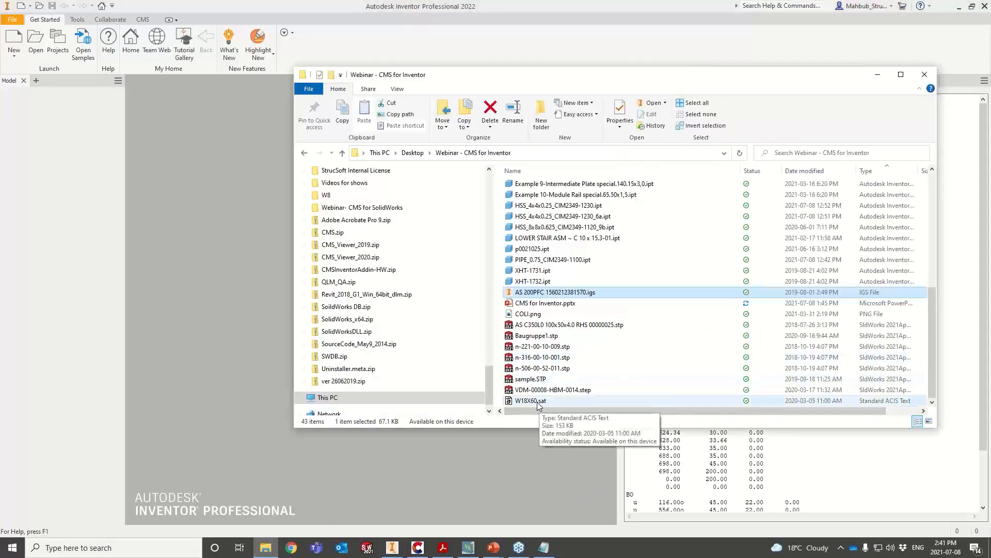
{"action": "left_click_drag", "start_coordinate": [537, 406], "coordinate": [74, 395]}
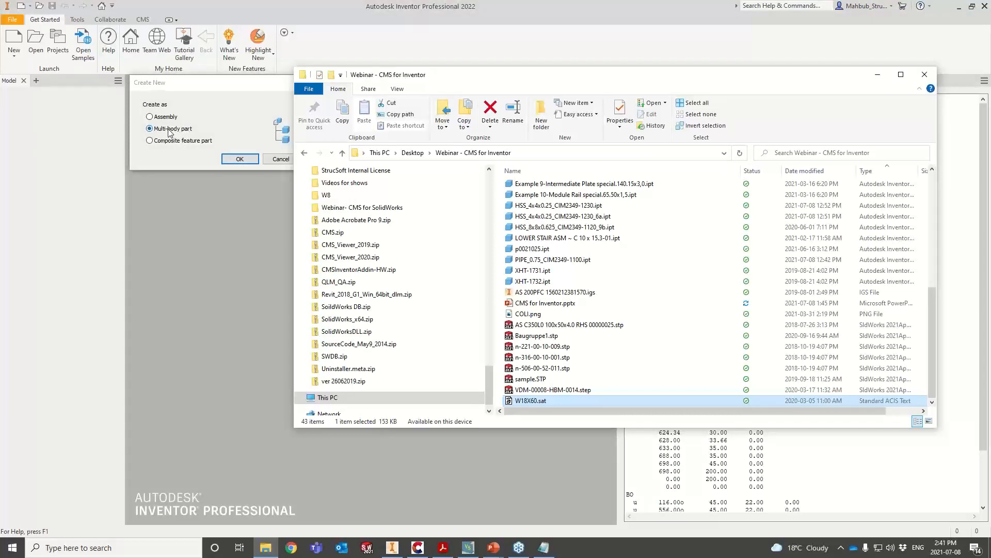
{"action": "left_click", "coordinate": [240, 159]}
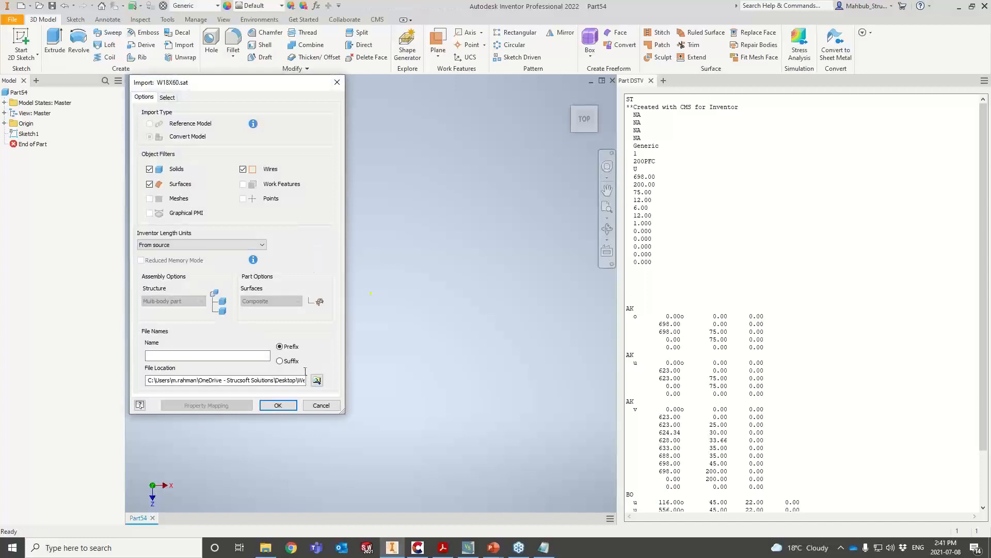
{"action": "left_click", "coordinate": [274, 406]}
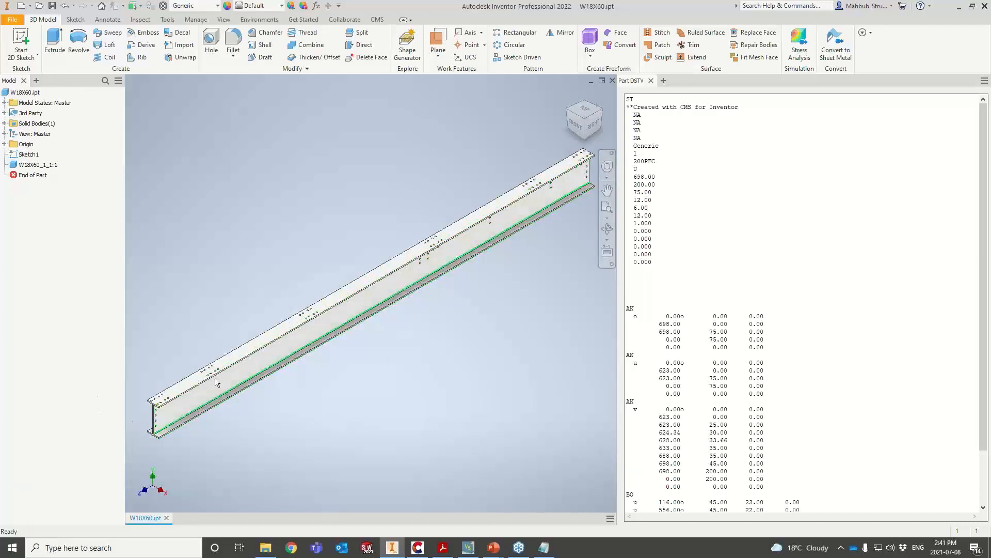
- From the front view, assign the catalog shape W18X60 to the beam with Quick Add and generate its part DSTV
{"action": "left_click", "coordinate": [576, 127]}
{"action": "left_click", "coordinate": [377, 19]}
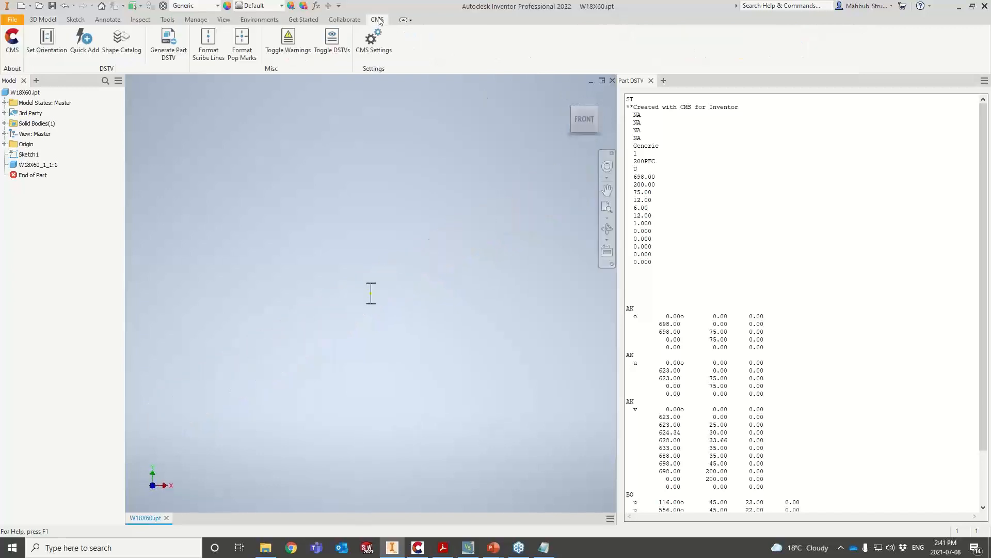
{"action": "left_click", "coordinate": [84, 39]}
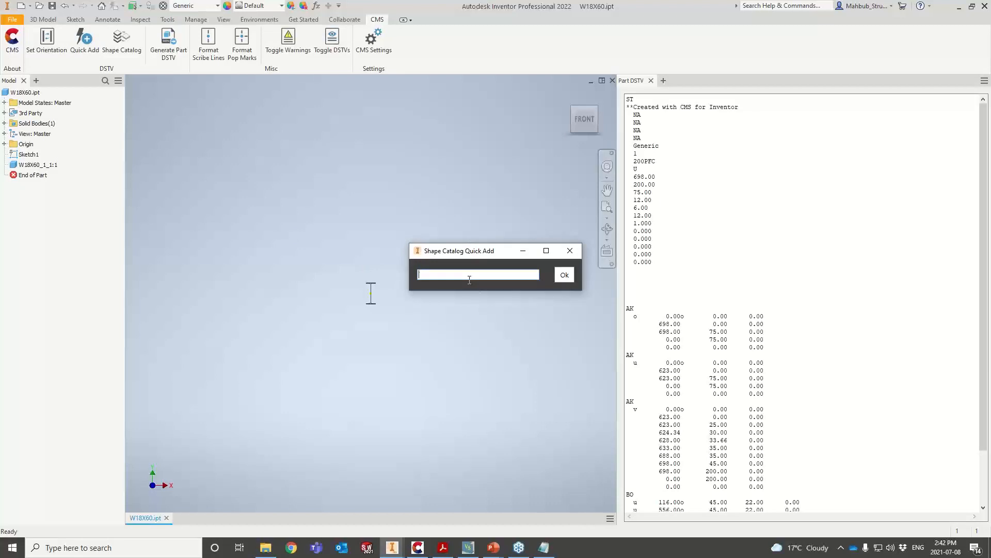
{"action": "type", "text": "W18X60"}
{"action": "key", "text": "Return"}
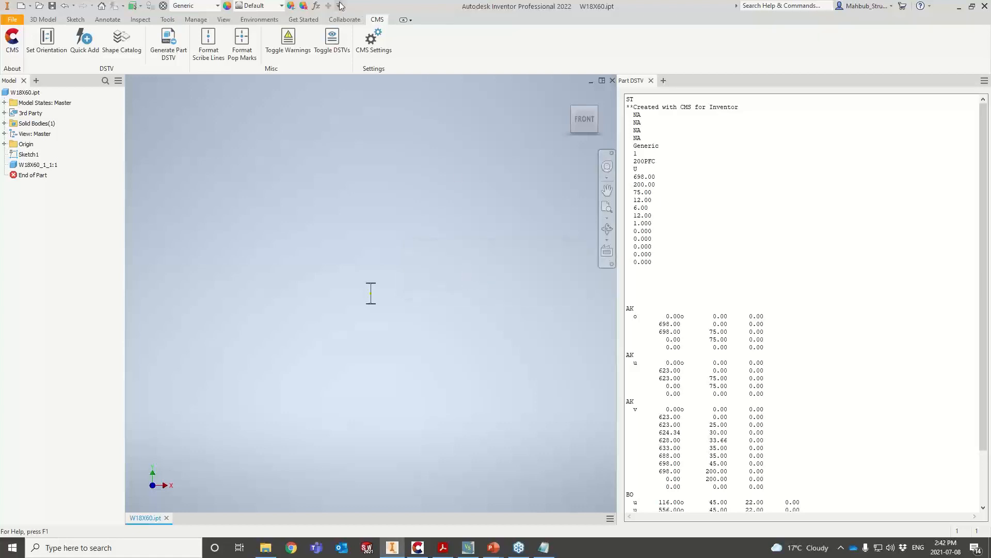
{"action": "left_click", "coordinate": [165, 54]}
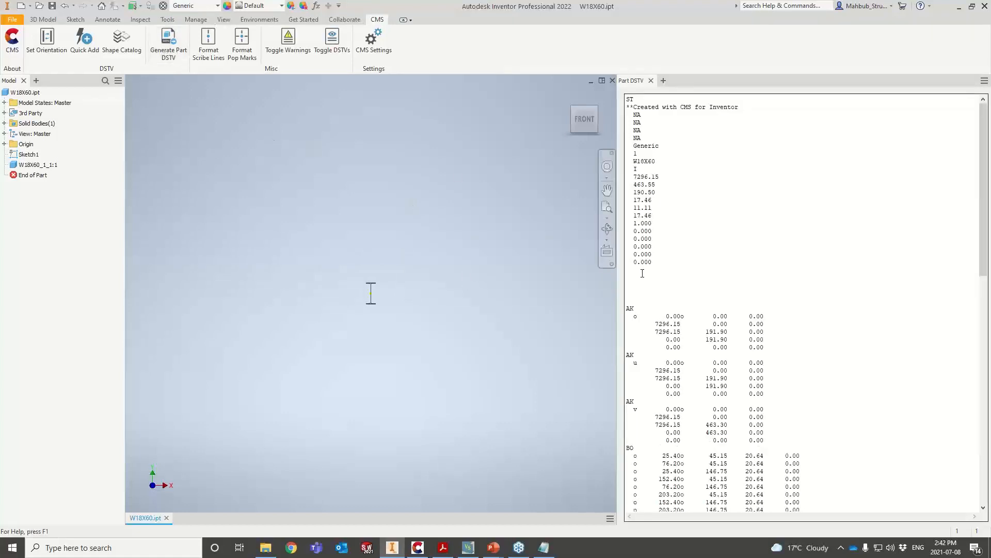
{"action": "scroll", "coordinate": [682, 214], "scroll_direction": "down", "scroll_amount": 20}
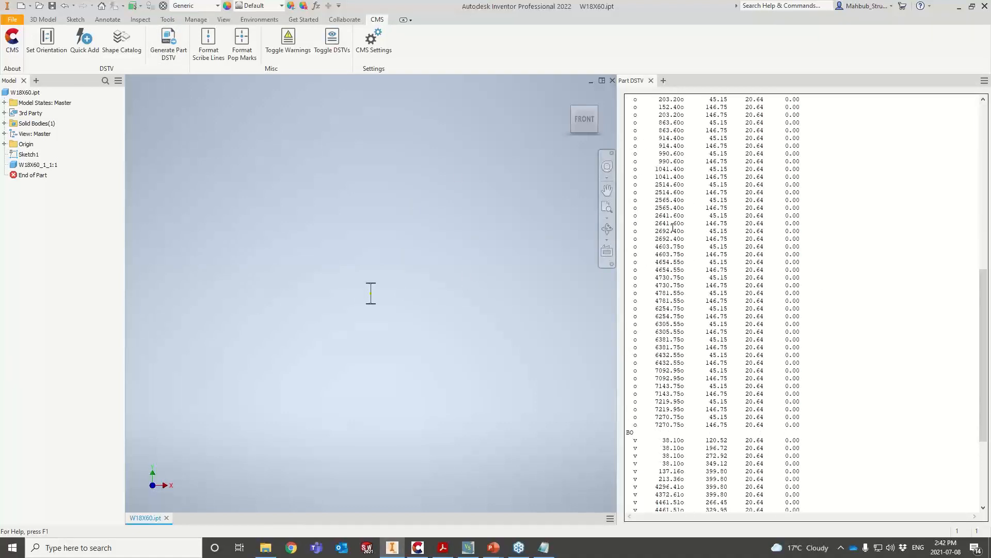
{"action": "scroll", "coordinate": [652, 261], "scroll_direction": "up", "scroll_amount": 15}
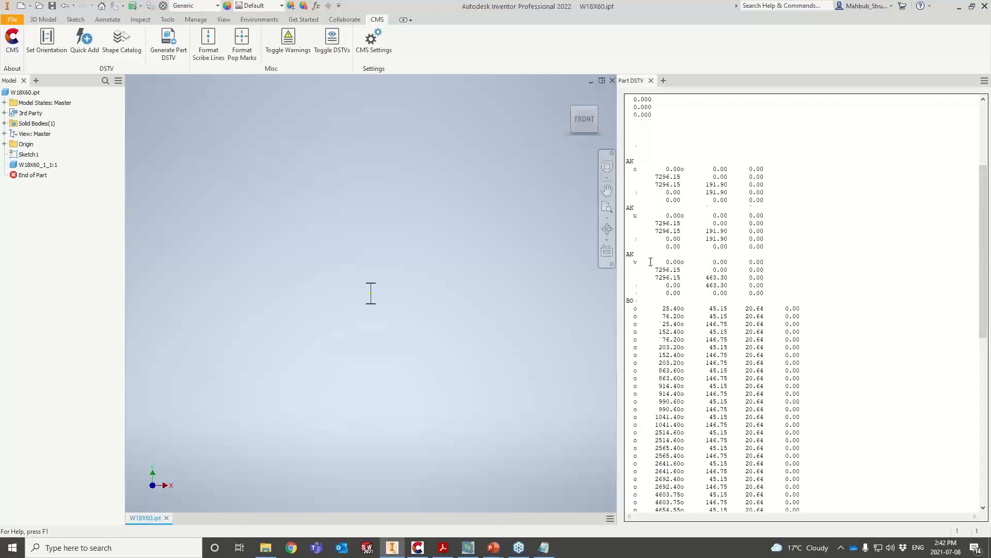
{"action": "scroll", "coordinate": [651, 261], "scroll_direction": "down", "scroll_amount": 4}
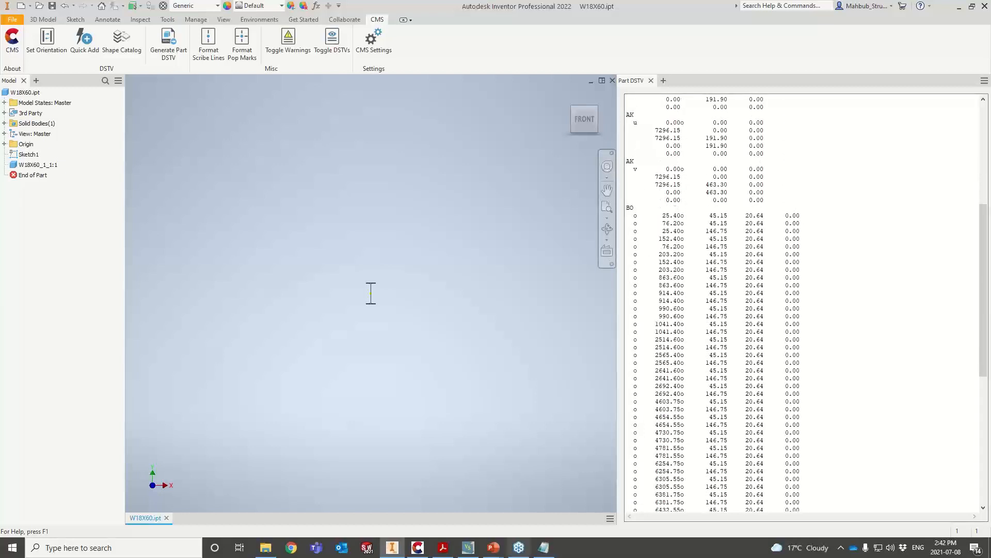
- Switch to the DSTV Component Manager Viewer, refresh the C:\CMS\Inventor folder list, and open W18X60.nc1
{"action": "left_click", "coordinate": [419, 549]}
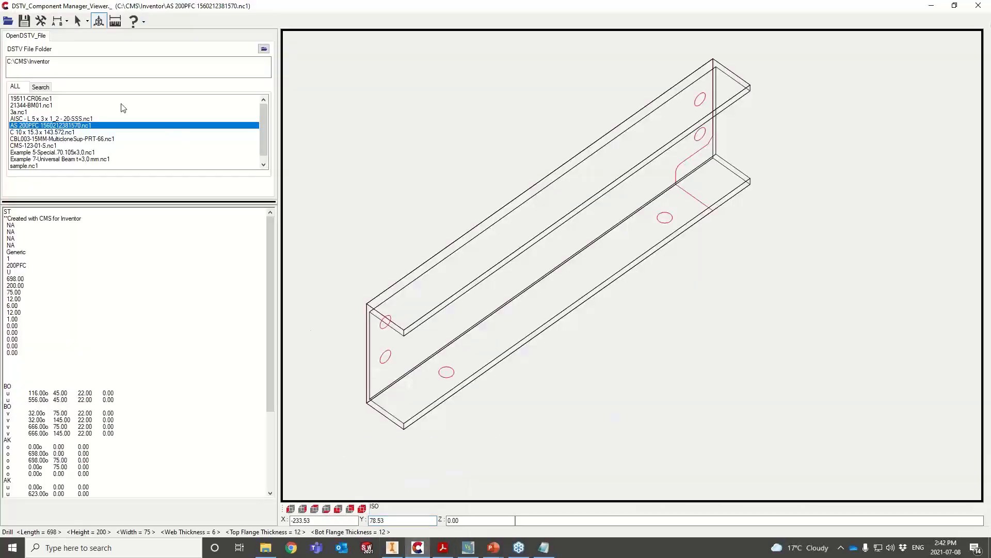
{"action": "left_click_drag", "start_coordinate": [57, 62], "coordinate": [2, 64]}
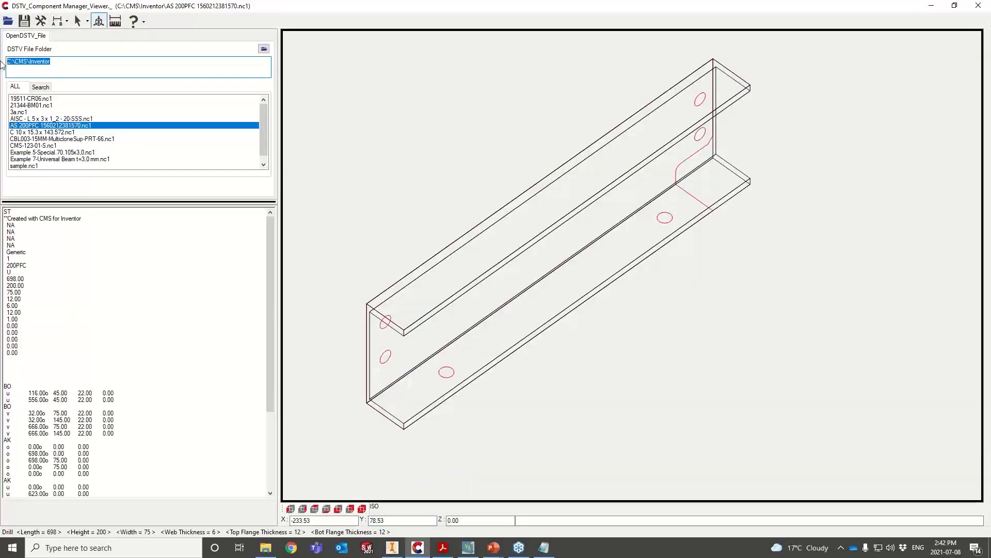
{"action": "key", "text": "Return"}
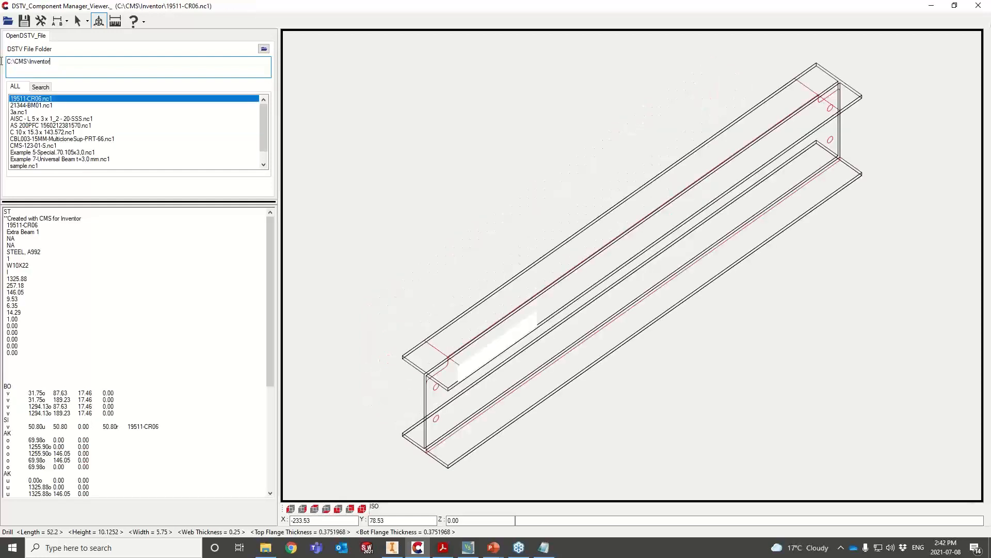
{"action": "scroll", "coordinate": [48, 151], "scroll_direction": "down", "scroll_amount": 1}
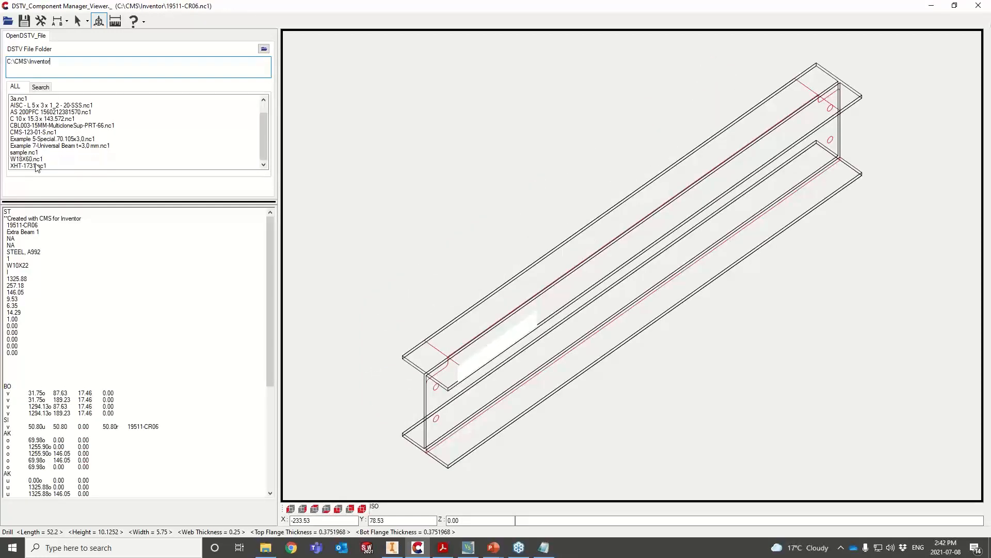
{"action": "left_click", "coordinate": [31, 159]}
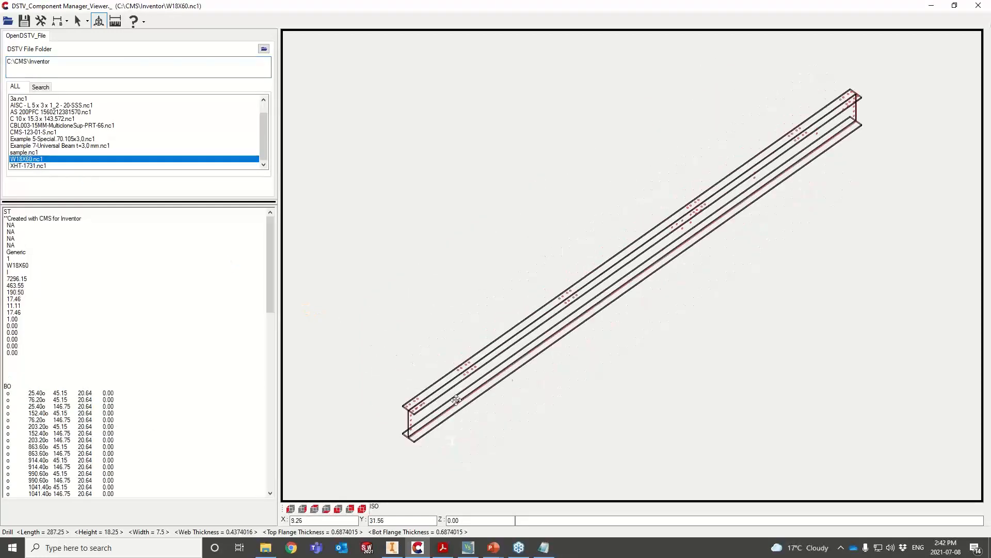
- Examine the holes in the W18X60 beam's web and top flange up close and from a rotated angle
{"action": "scroll", "coordinate": [454, 449], "scroll_direction": "up", "scroll_amount": 6}
{"action": "middle_click_drag", "start_coordinate": [454, 449], "coordinate": [530, 420]}
{"action": "middle_click", "coordinate": [528, 421]}
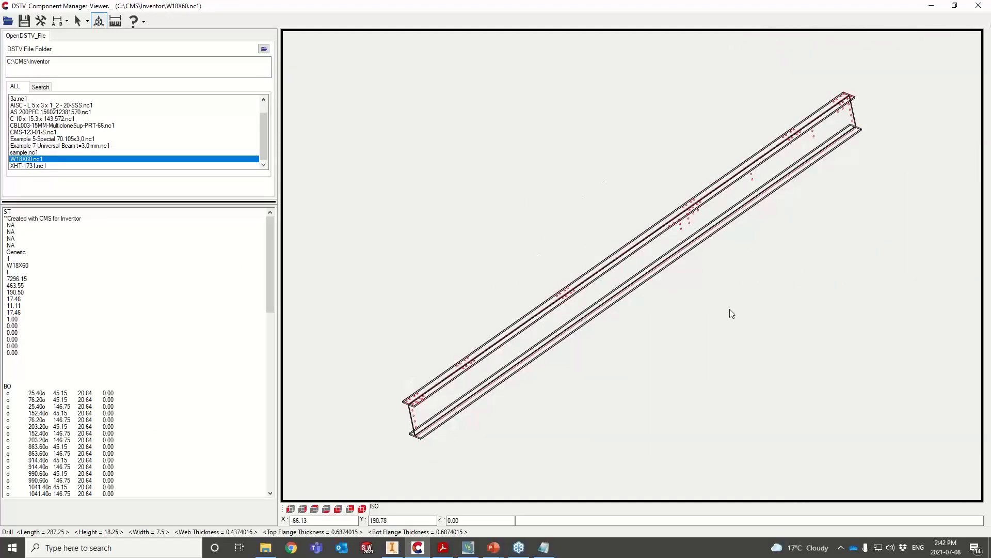
{"action": "scroll", "coordinate": [575, 334], "scroll_direction": "up", "scroll_amount": 5}
{"action": "middle_click_drag", "start_coordinate": [575, 334], "coordinate": [680, 253], "text": "shift"}
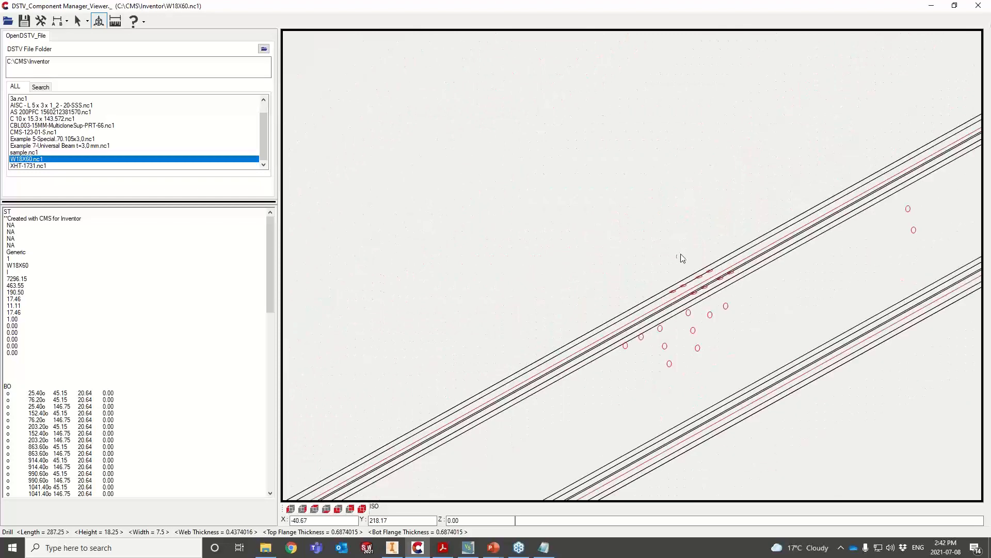
{"action": "scroll", "coordinate": [682, 302], "scroll_direction": "up", "scroll_amount": 2}
{"action": "scroll", "coordinate": [691, 322], "scroll_direction": "up", "scroll_amount": 1}
{"action": "scroll", "coordinate": [697, 326], "scroll_direction": "down", "scroll_amount": 6}
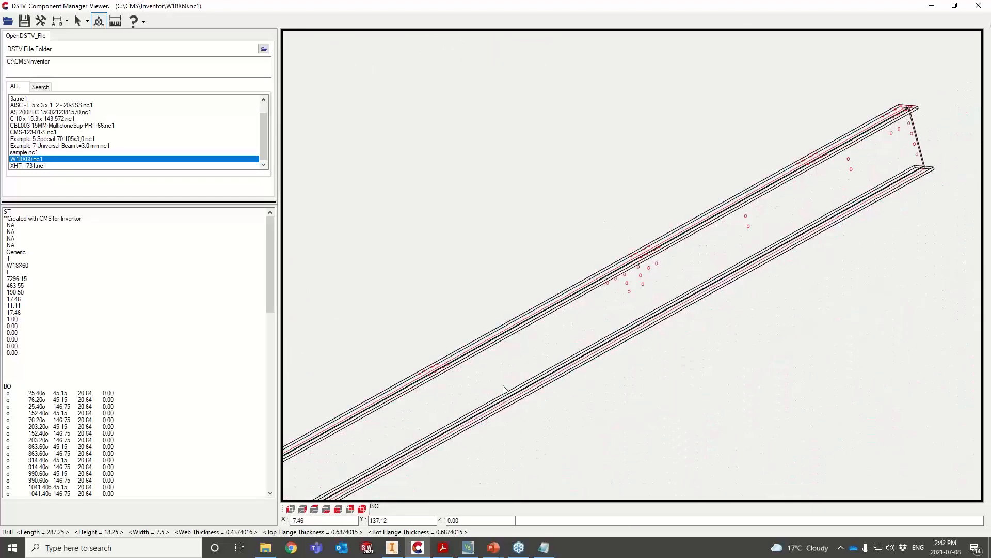
- Return to Inventor and close W18X60.ipt without saving changes
{"action": "left_click", "coordinate": [396, 549]}
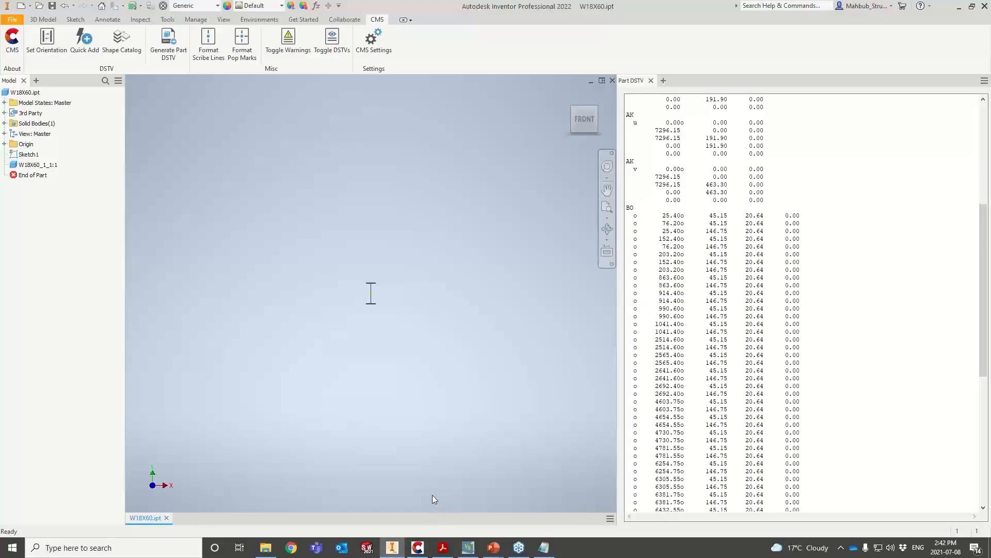
{"action": "left_click", "coordinate": [167, 518]}
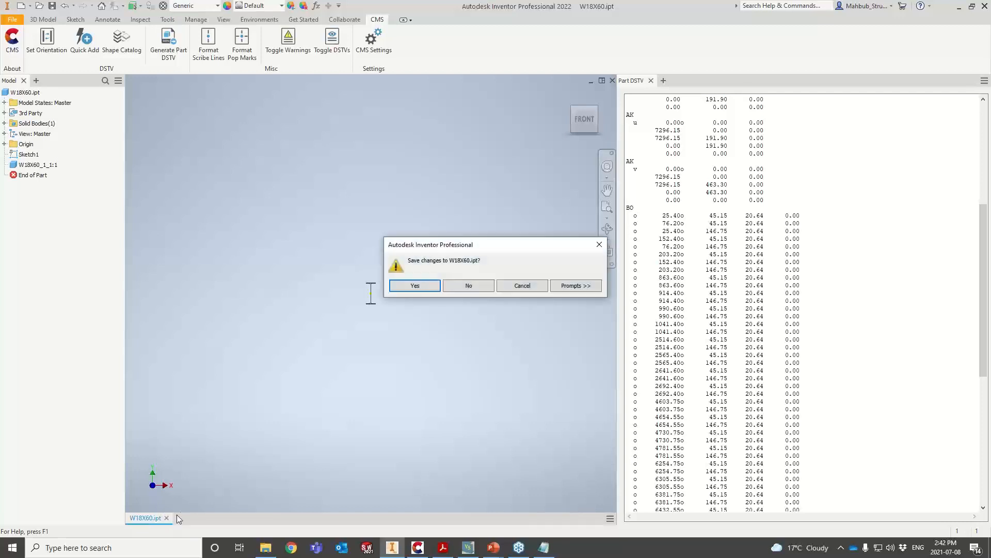
{"action": "left_click", "coordinate": [463, 290]}
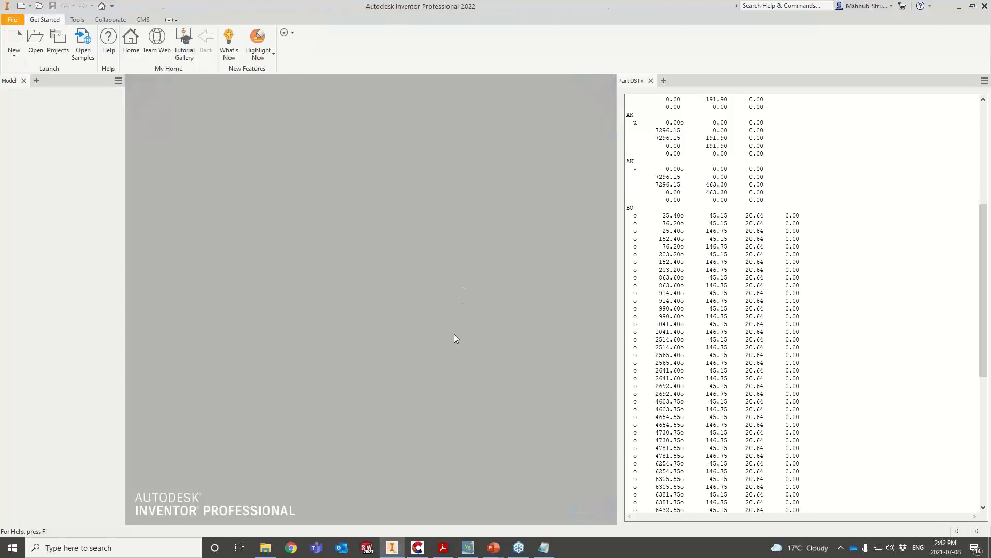
- Open the pipe part PIPE_0.75_CIM2349-1100.ipt from the Webinar - CMS for Inventor folder
{"action": "mouse_move", "coordinate": [275, 548]}
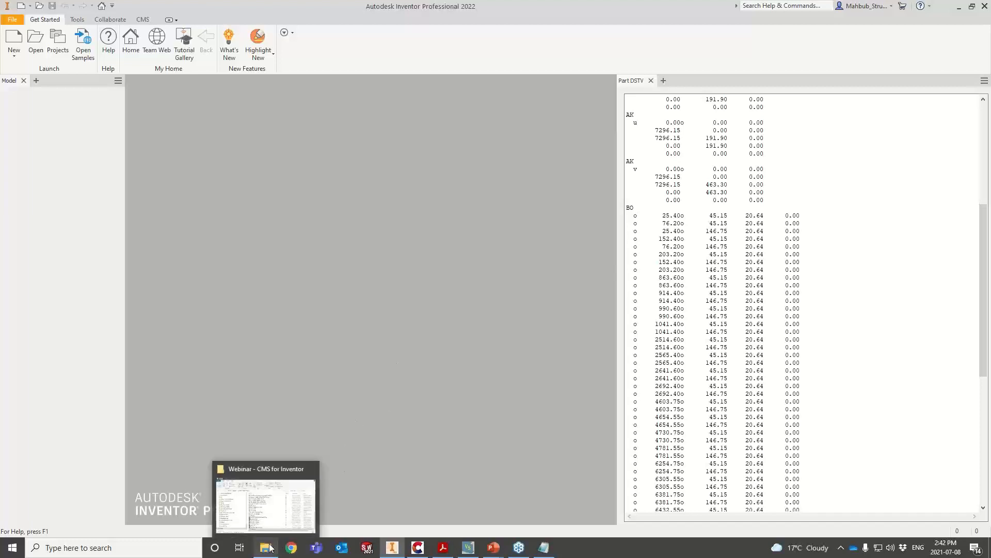
{"action": "left_click", "coordinate": [268, 504]}
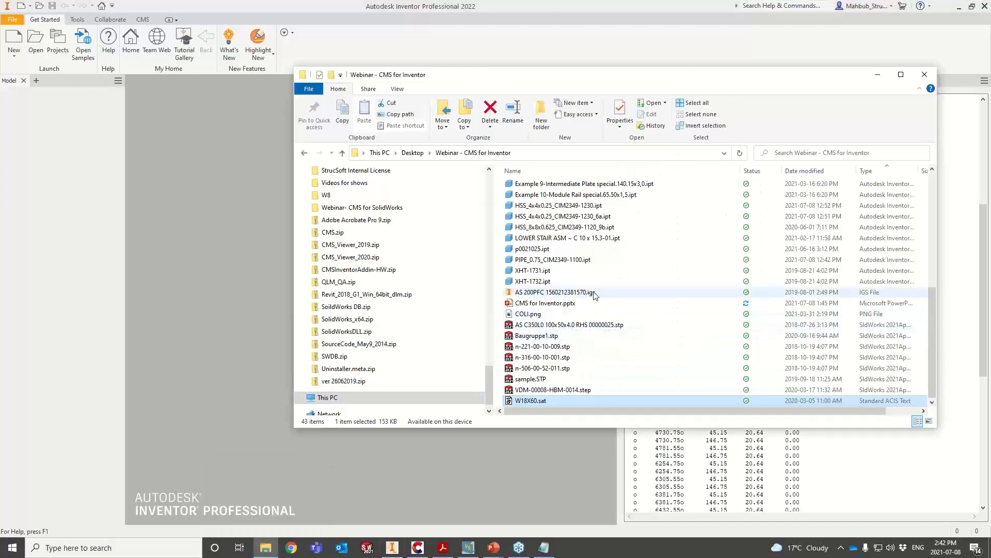
{"action": "double_click", "coordinate": [583, 260]}
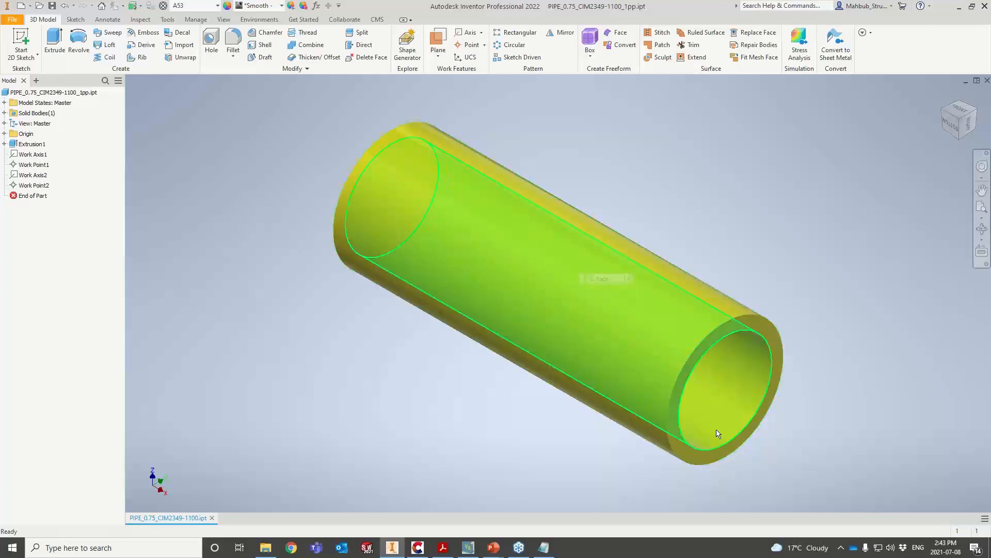
{"action": "scroll", "coordinate": [672, 423], "scroll_direction": "down", "scroll_amount": 3}
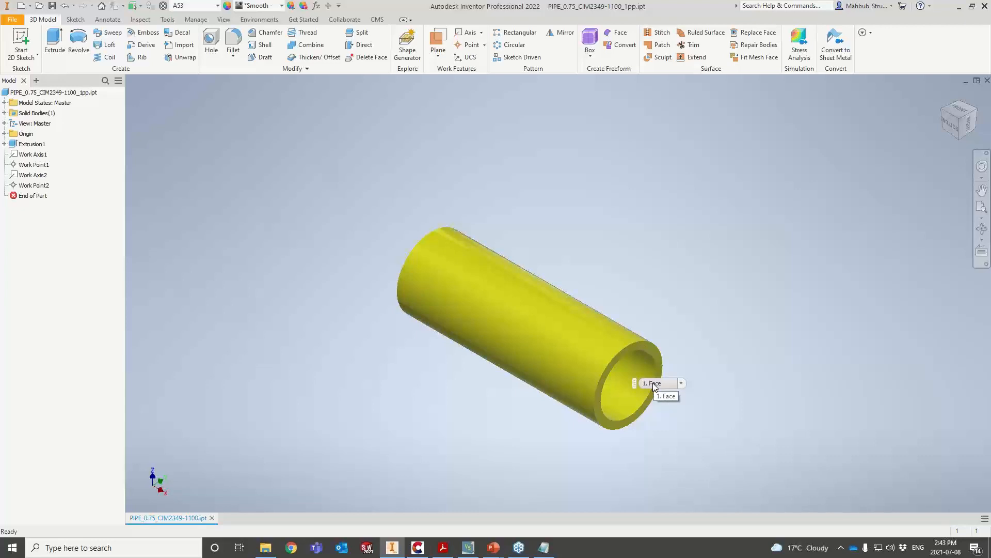
{"action": "left_click", "coordinate": [377, 19]}
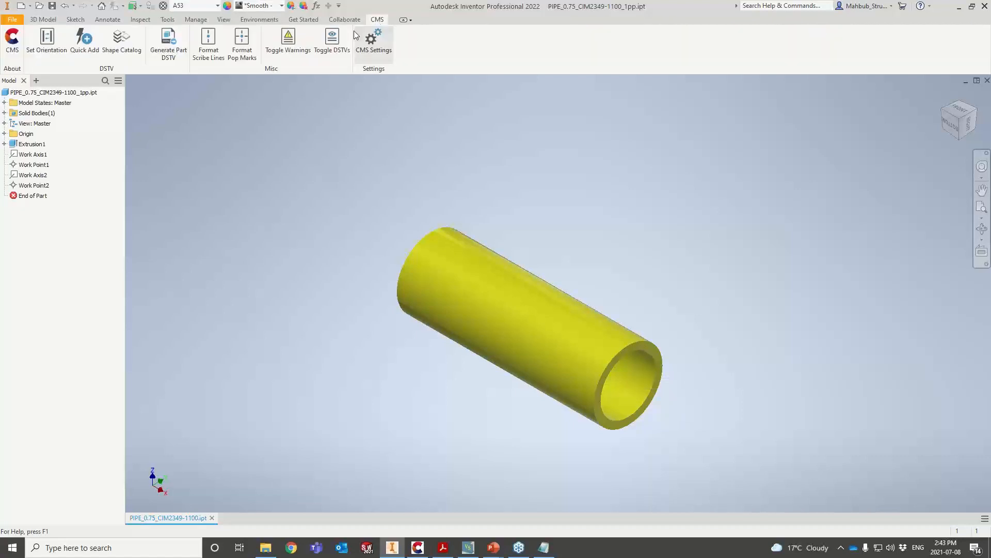
{"action": "left_click", "coordinate": [122, 41]}
{"action": "left_click_drag", "start_coordinate": [427, 77], "coordinate": [346, 62]}
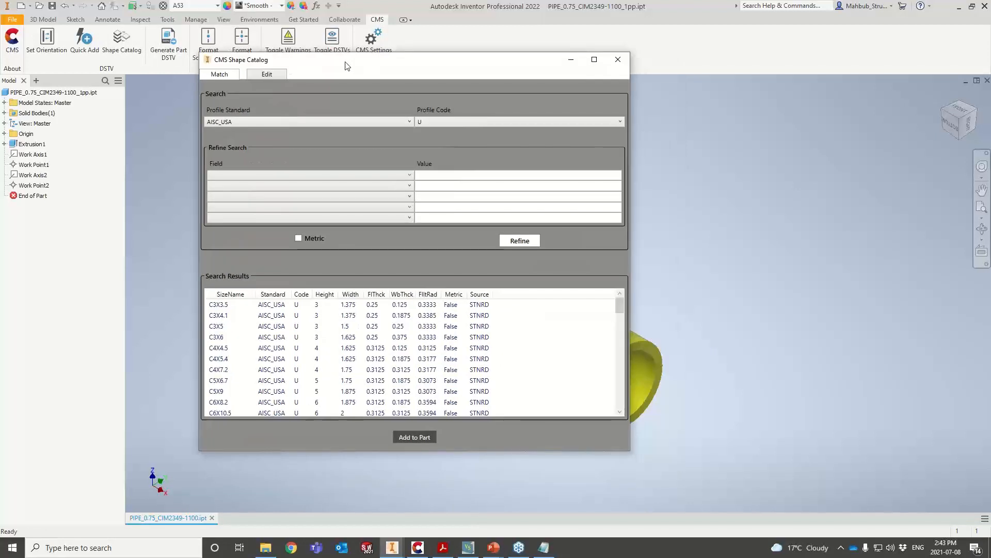
{"action": "left_click", "coordinate": [275, 76]}
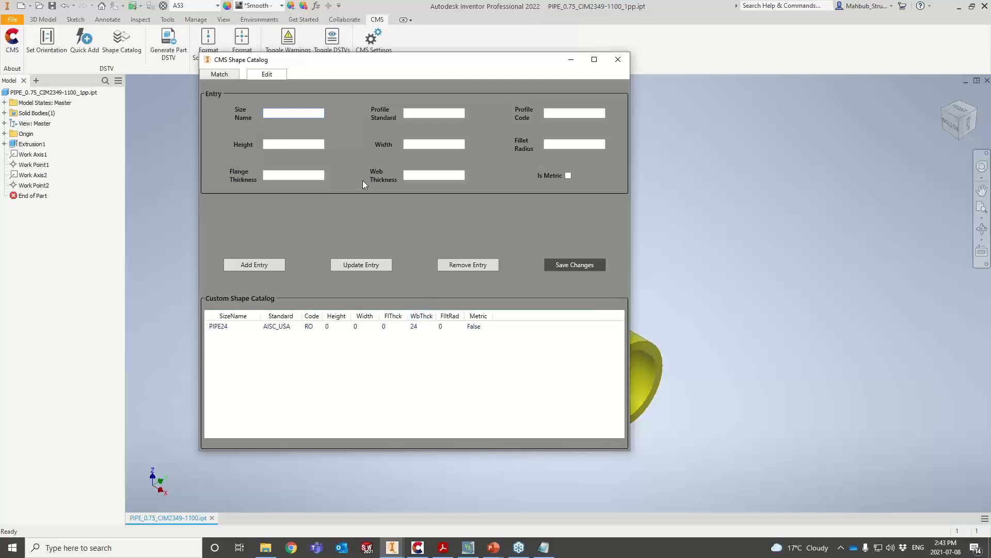
{"action": "left_click", "coordinate": [221, 78]}
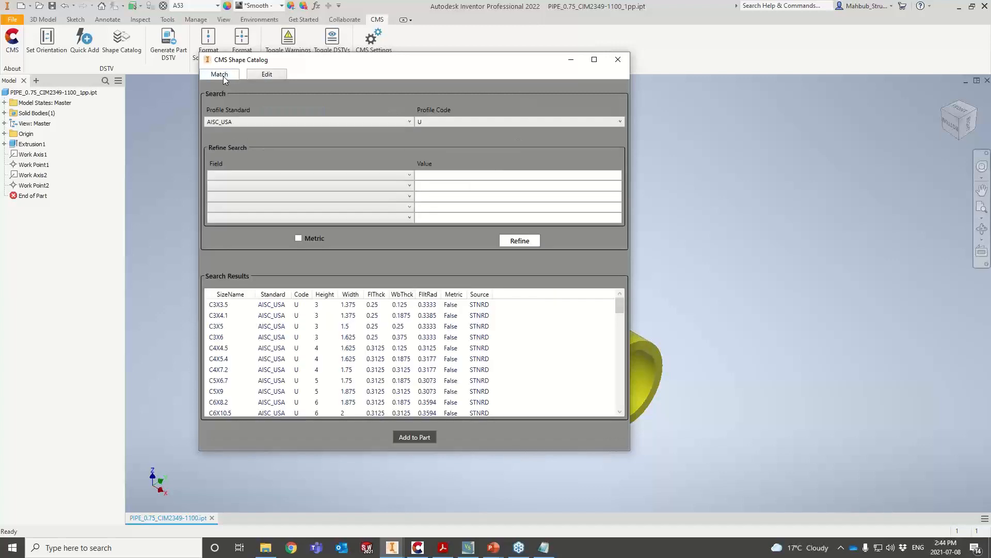
{"action": "left_click", "coordinate": [627, 58]}
- Orient the view to the pipe's right end and check the stock number in the part's project iProperties
{"action": "left_click", "coordinate": [964, 119]}
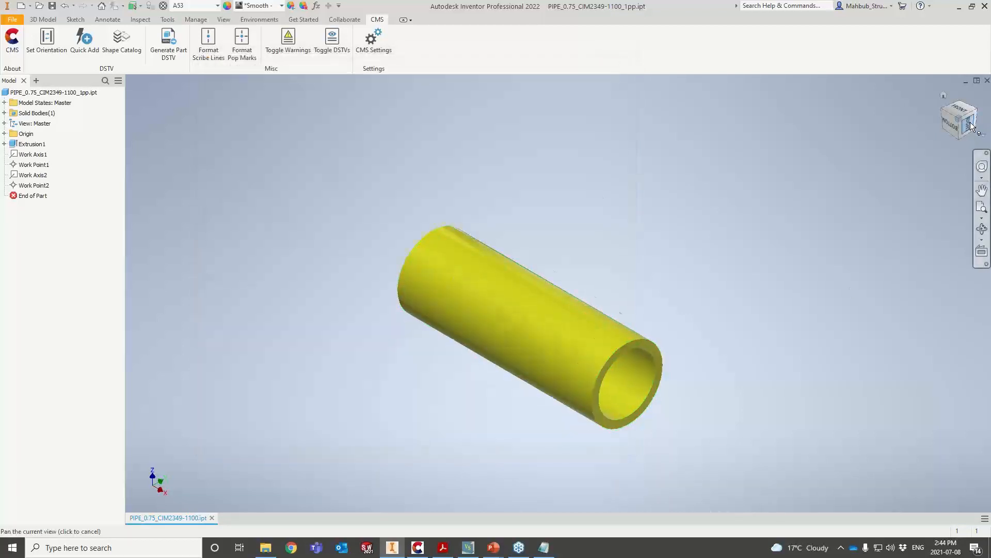
{"action": "right_click", "coordinate": [42, 93]}
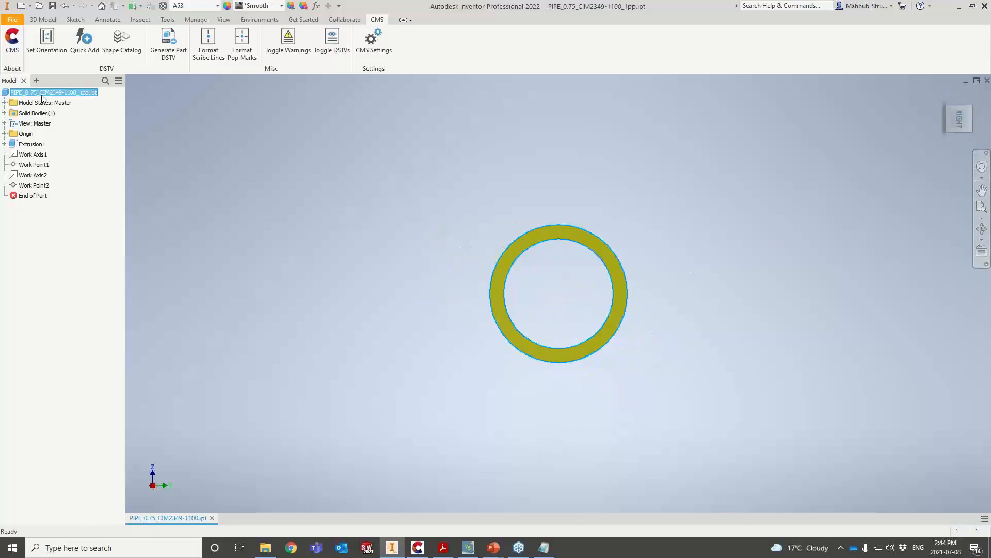
{"action": "left_click", "coordinate": [70, 218]}
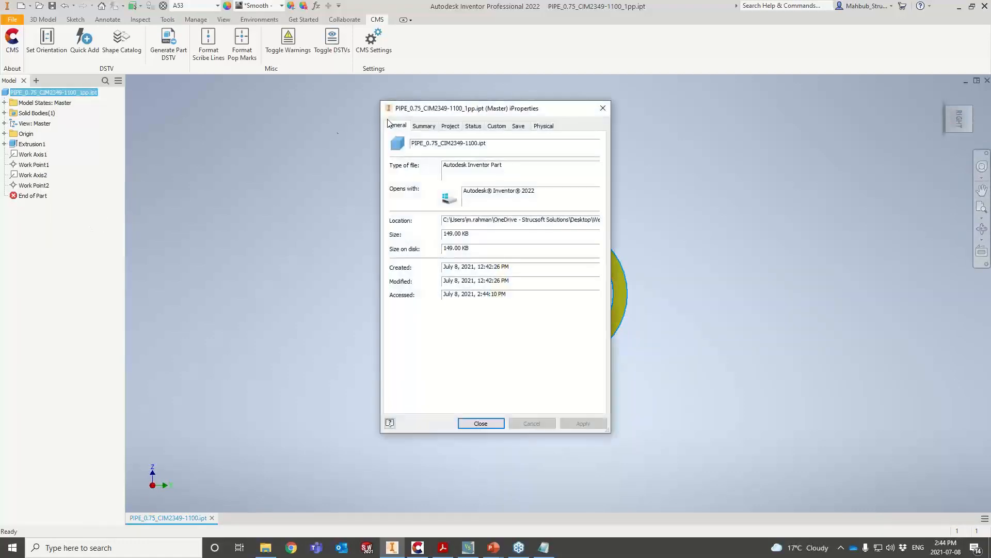
{"action": "left_click", "coordinate": [451, 126]}
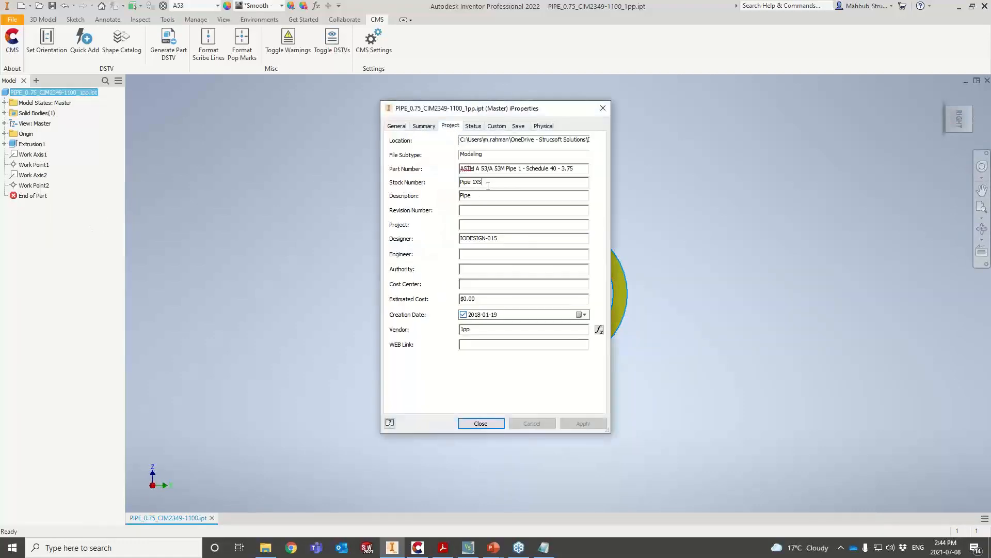
{"action": "left_click_drag", "start_coordinate": [490, 182], "coordinate": [459, 182]}
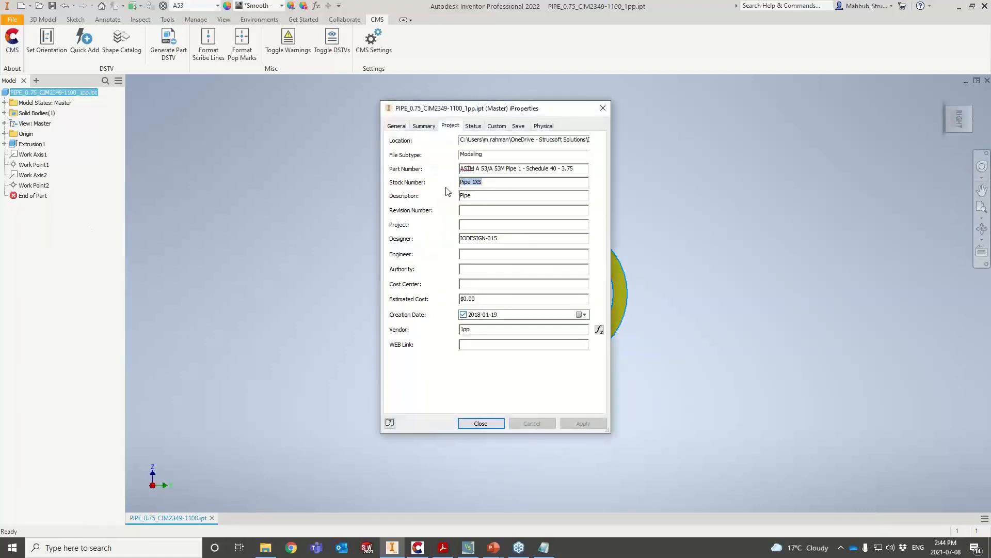
{"action": "left_click", "coordinate": [603, 108]}
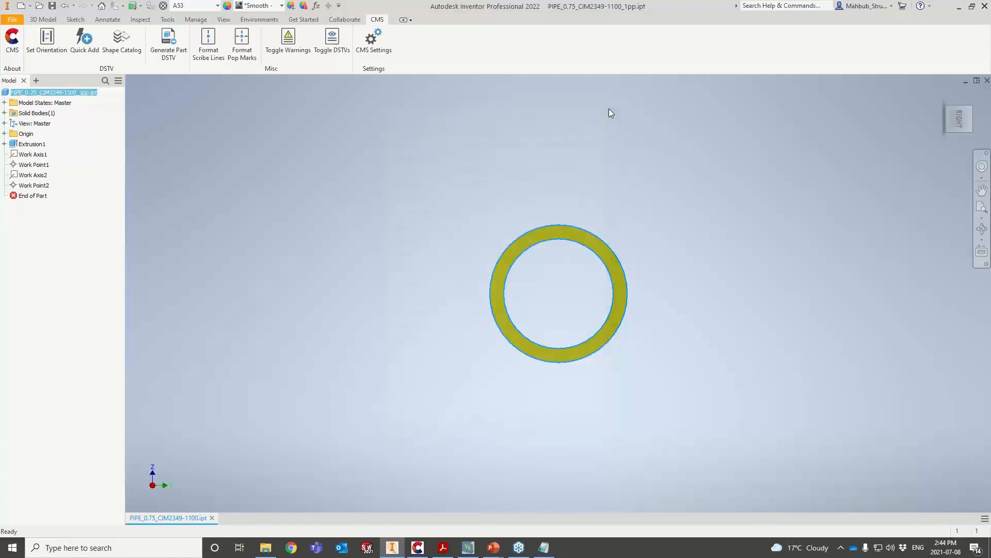
- Set the pipe's orientation from its end view, save the CMS settings with Custom (set per part) orientation priority, and generate its part DSTV
{"action": "left_click", "coordinate": [48, 50]}
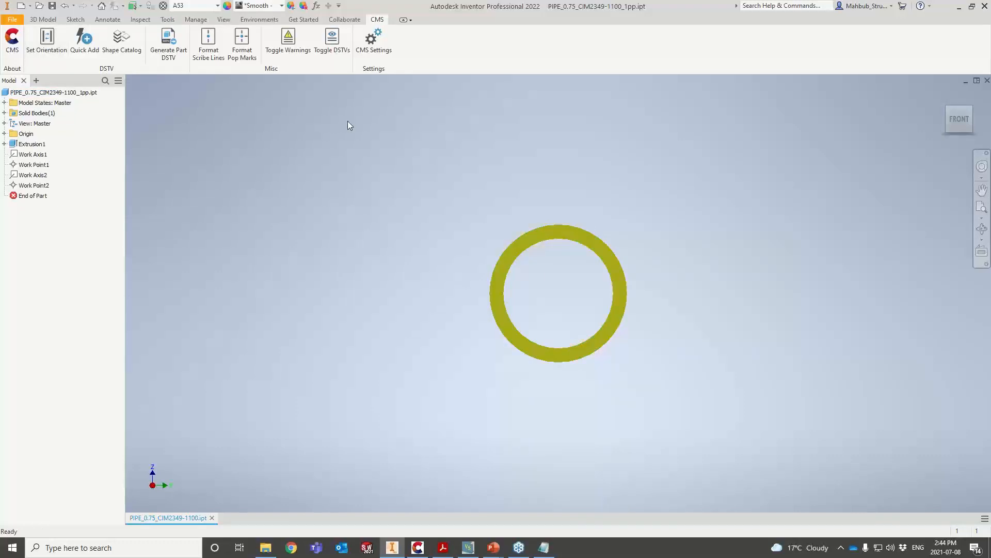
{"action": "left_click", "coordinate": [373, 40]}
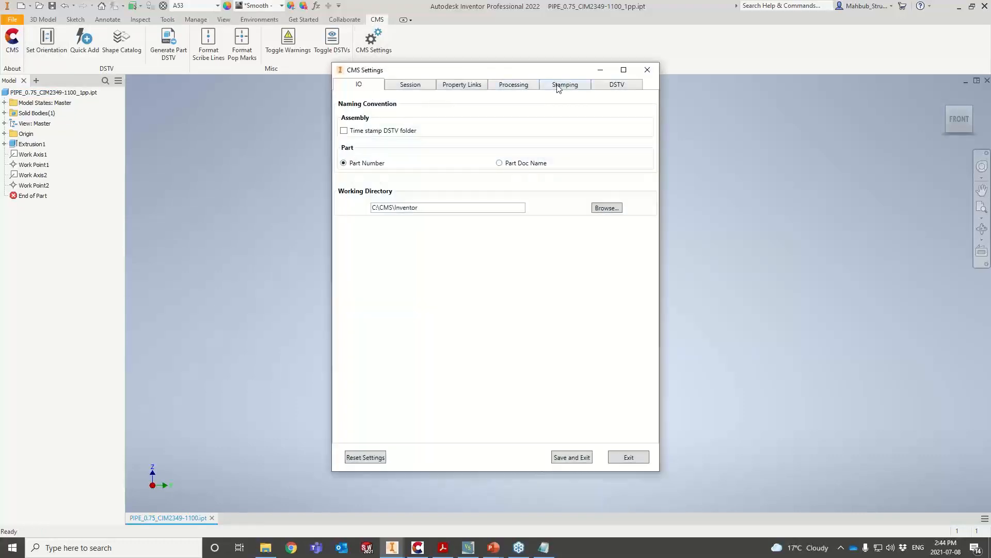
{"action": "left_click", "coordinate": [529, 86]}
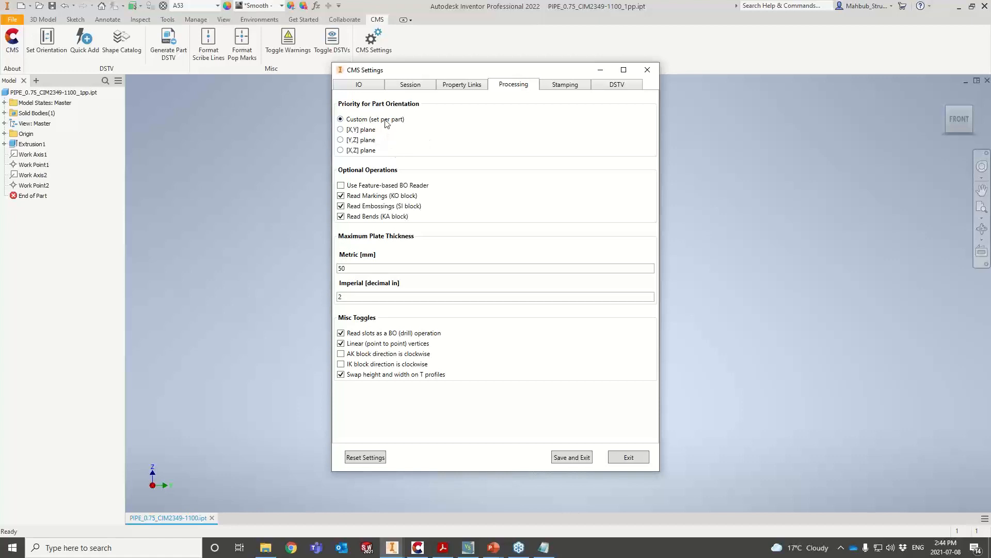
{"action": "left_click", "coordinate": [568, 457]}
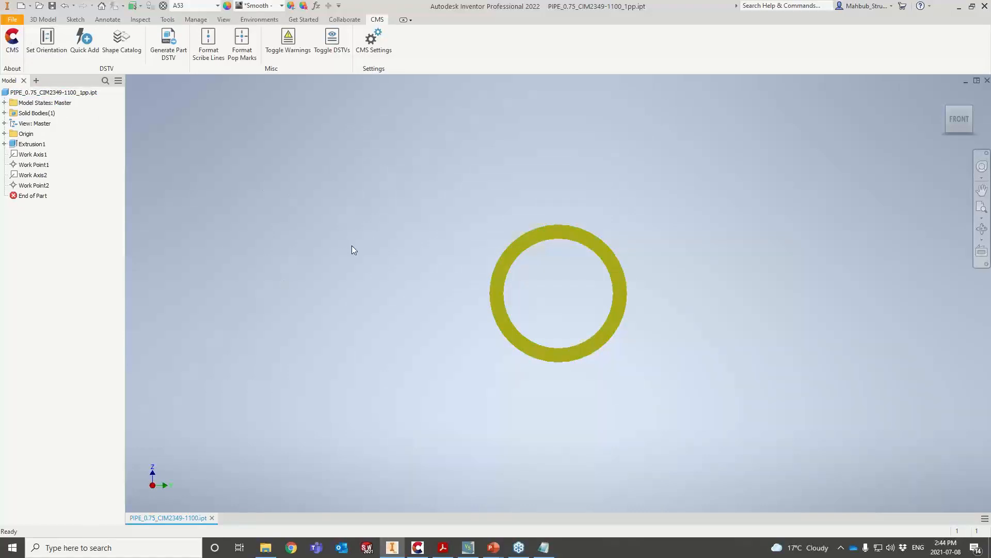
{"action": "left_click", "coordinate": [172, 55]}
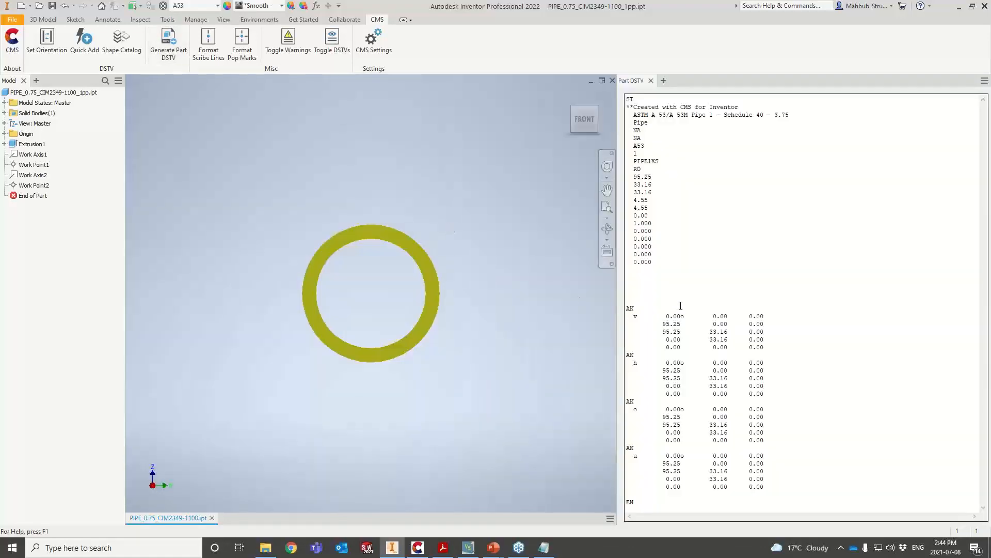